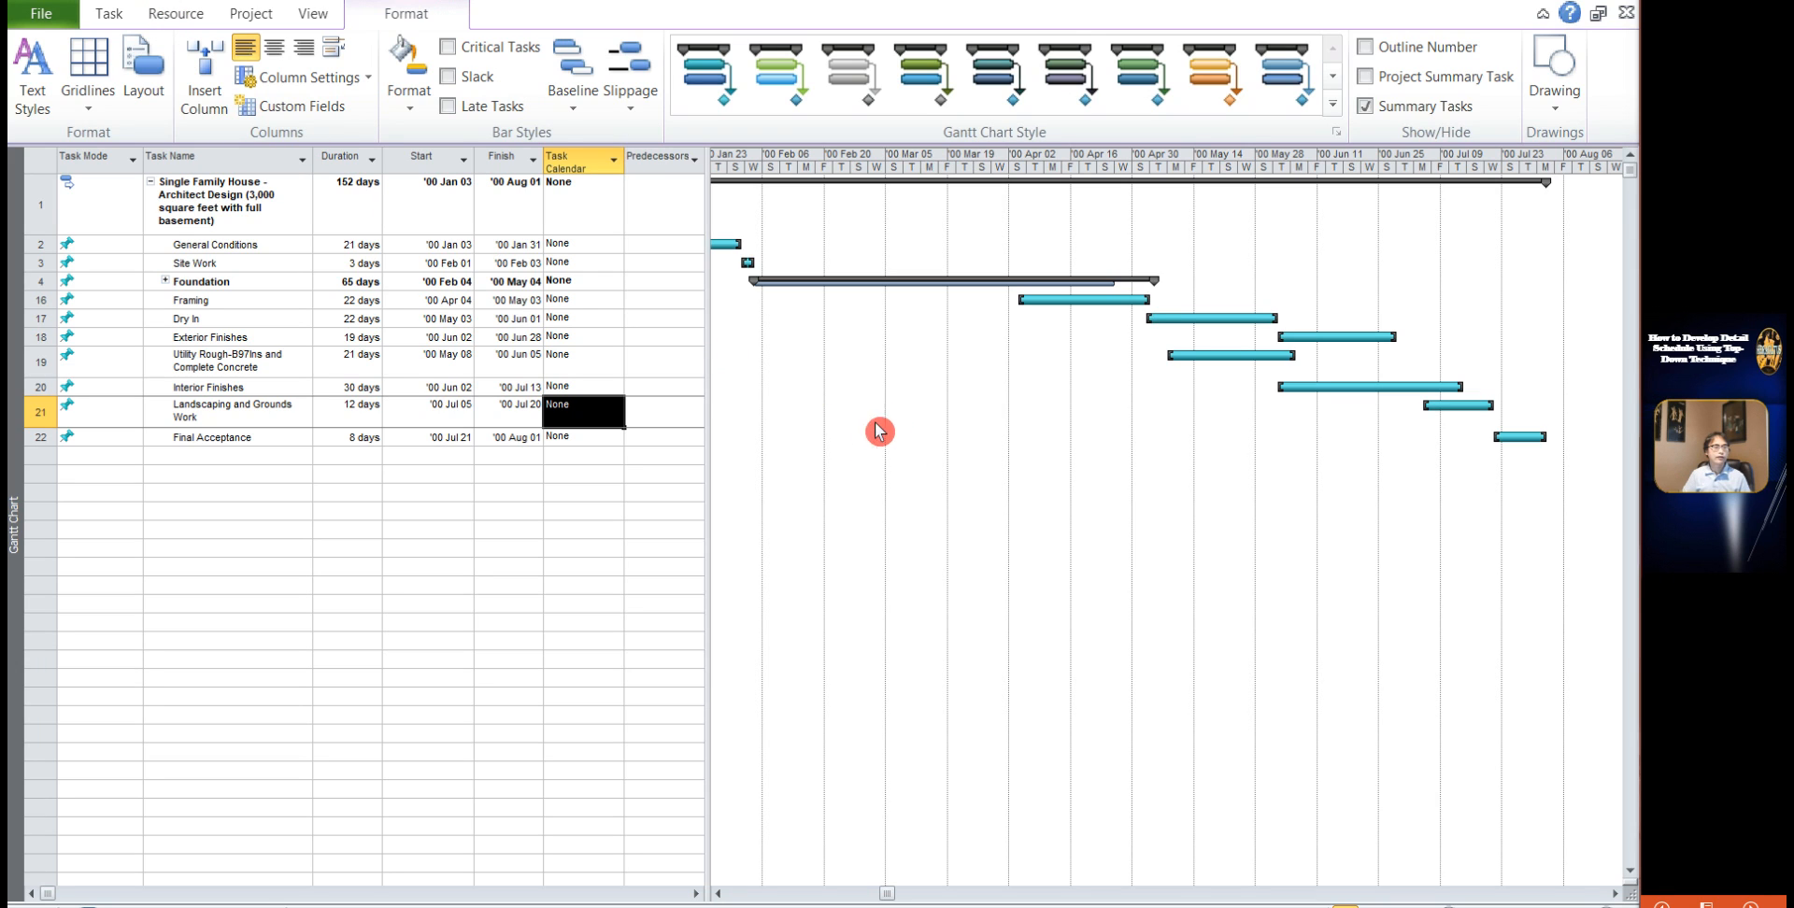
Step: Review the durations of the house project's main phases, from General Conditions to Final Acceptance, focusing on the Foundation phase
left_click(224, 363)
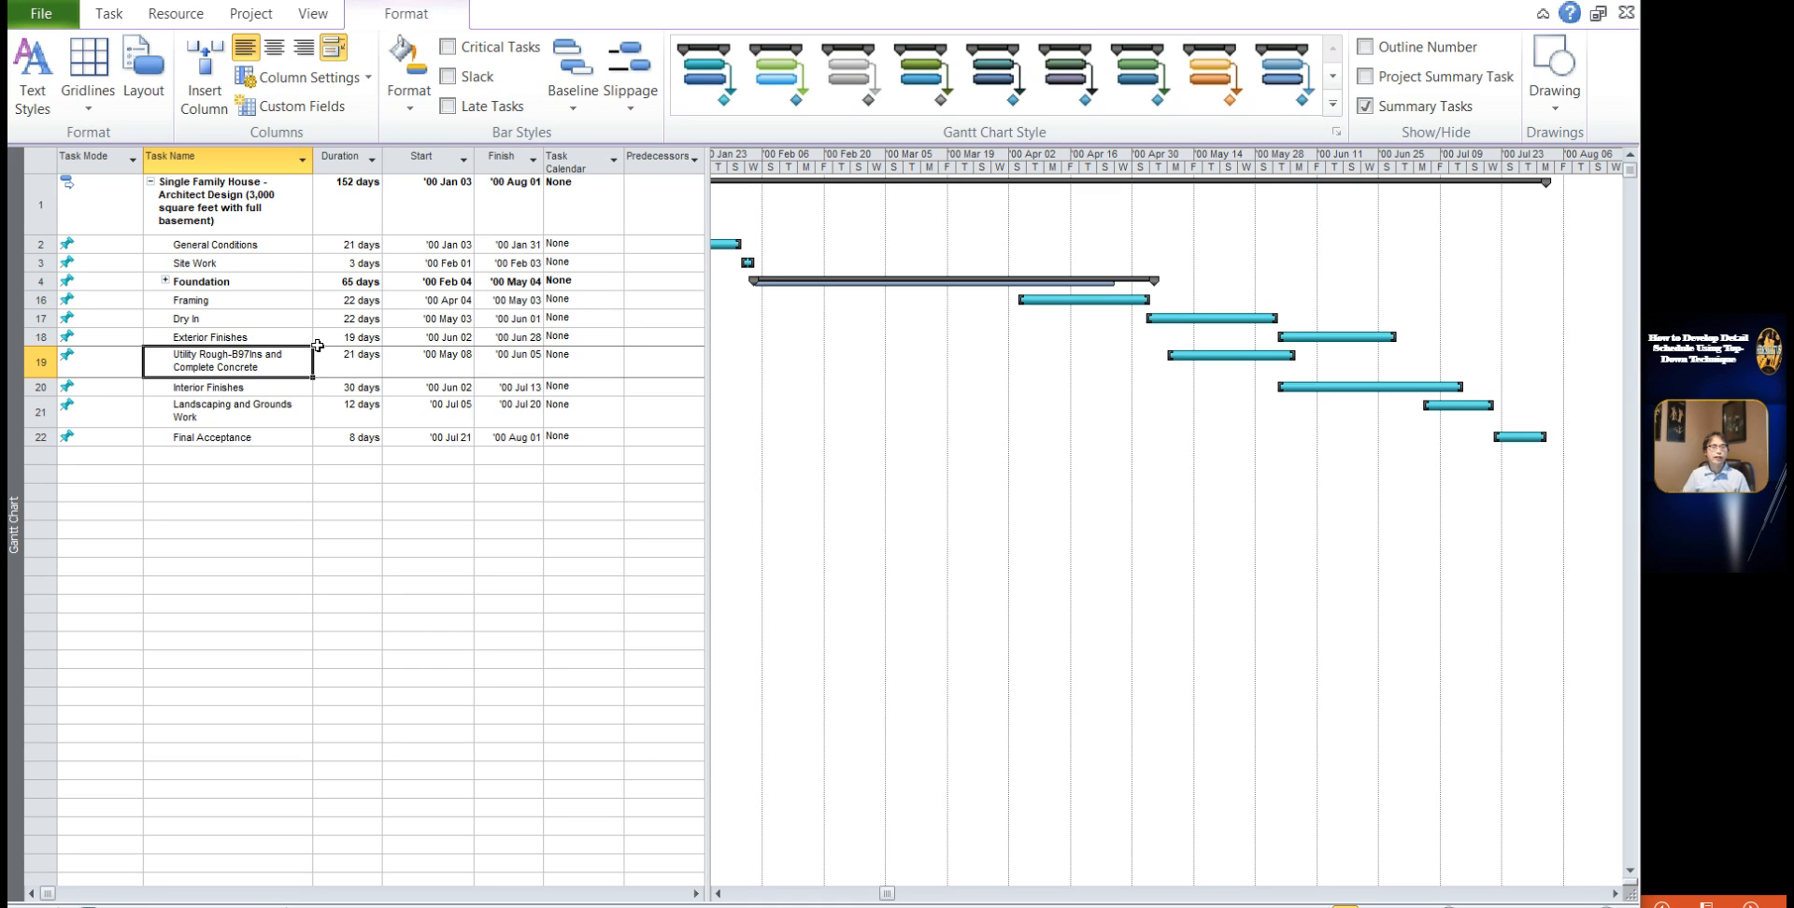
left_click(365, 242)
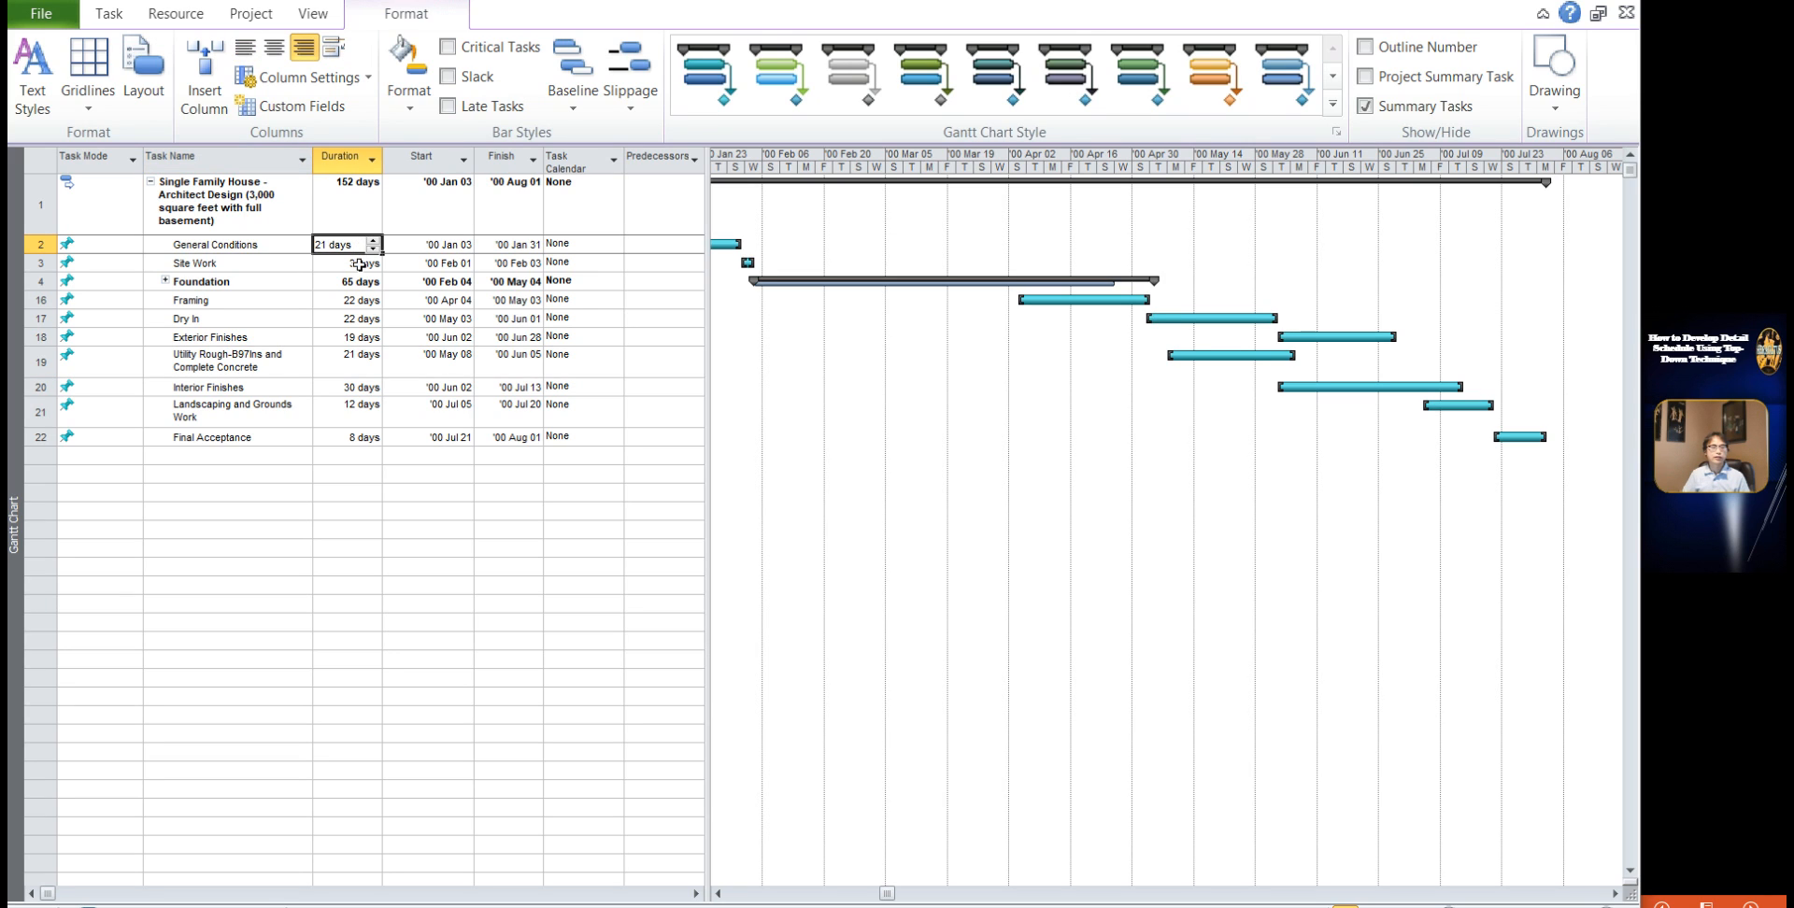
left_click(363, 437, "shift")
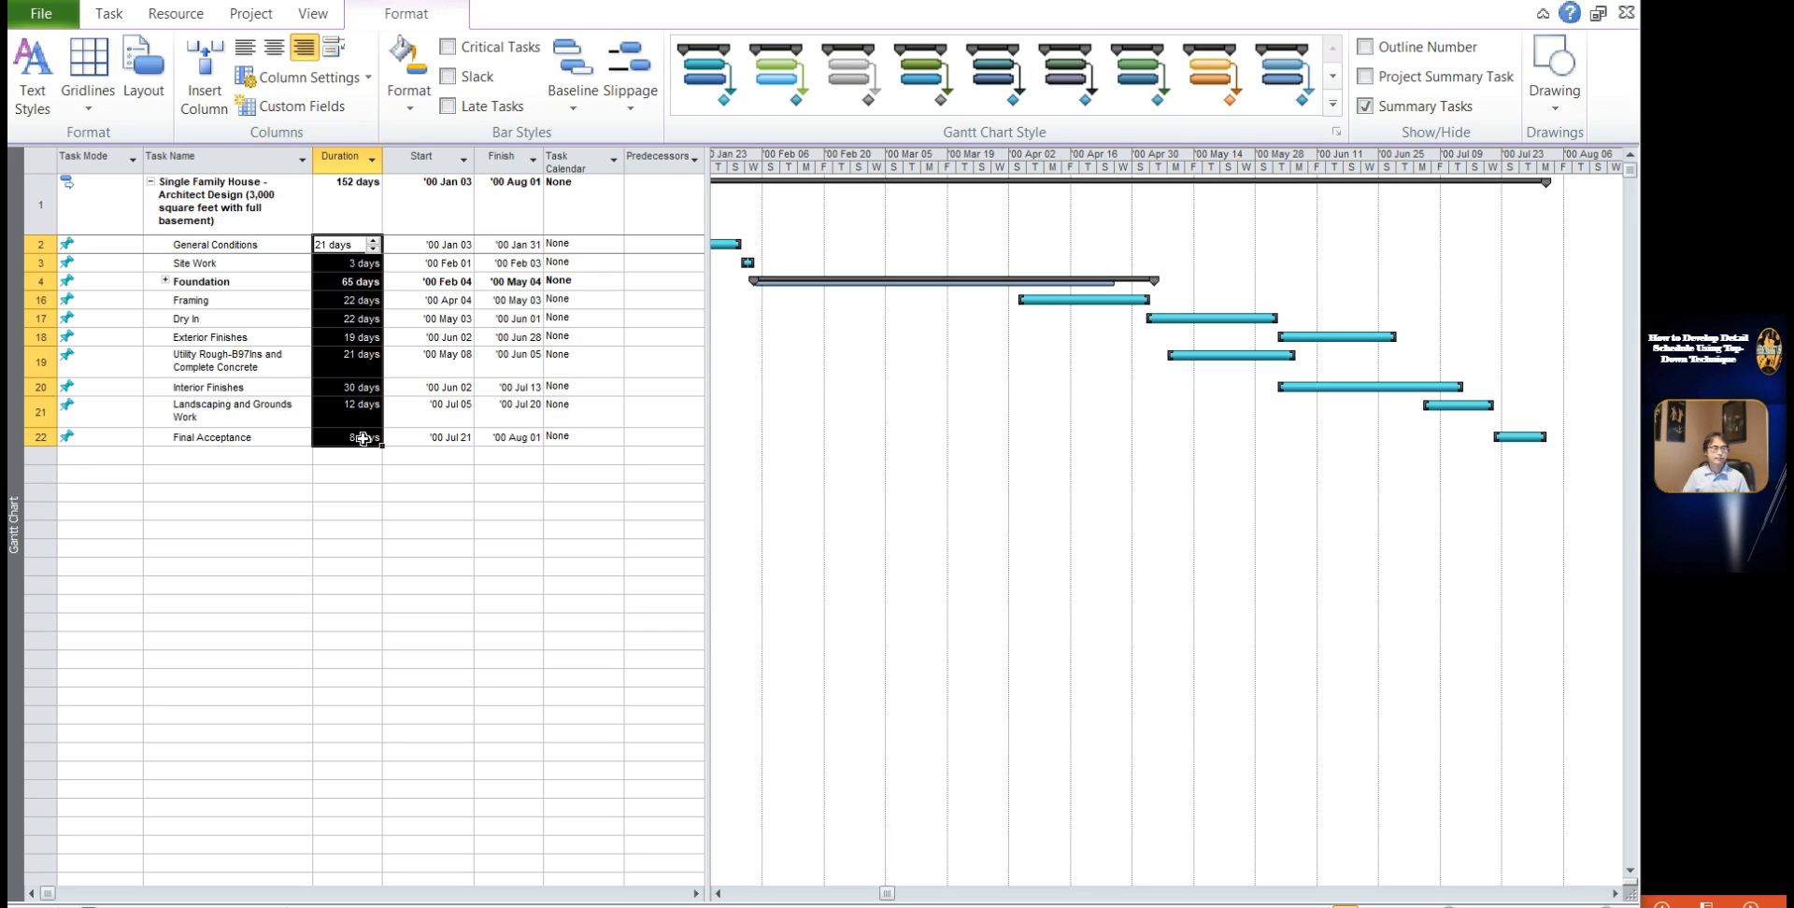
left_click(360, 502)
left_click(355, 494)
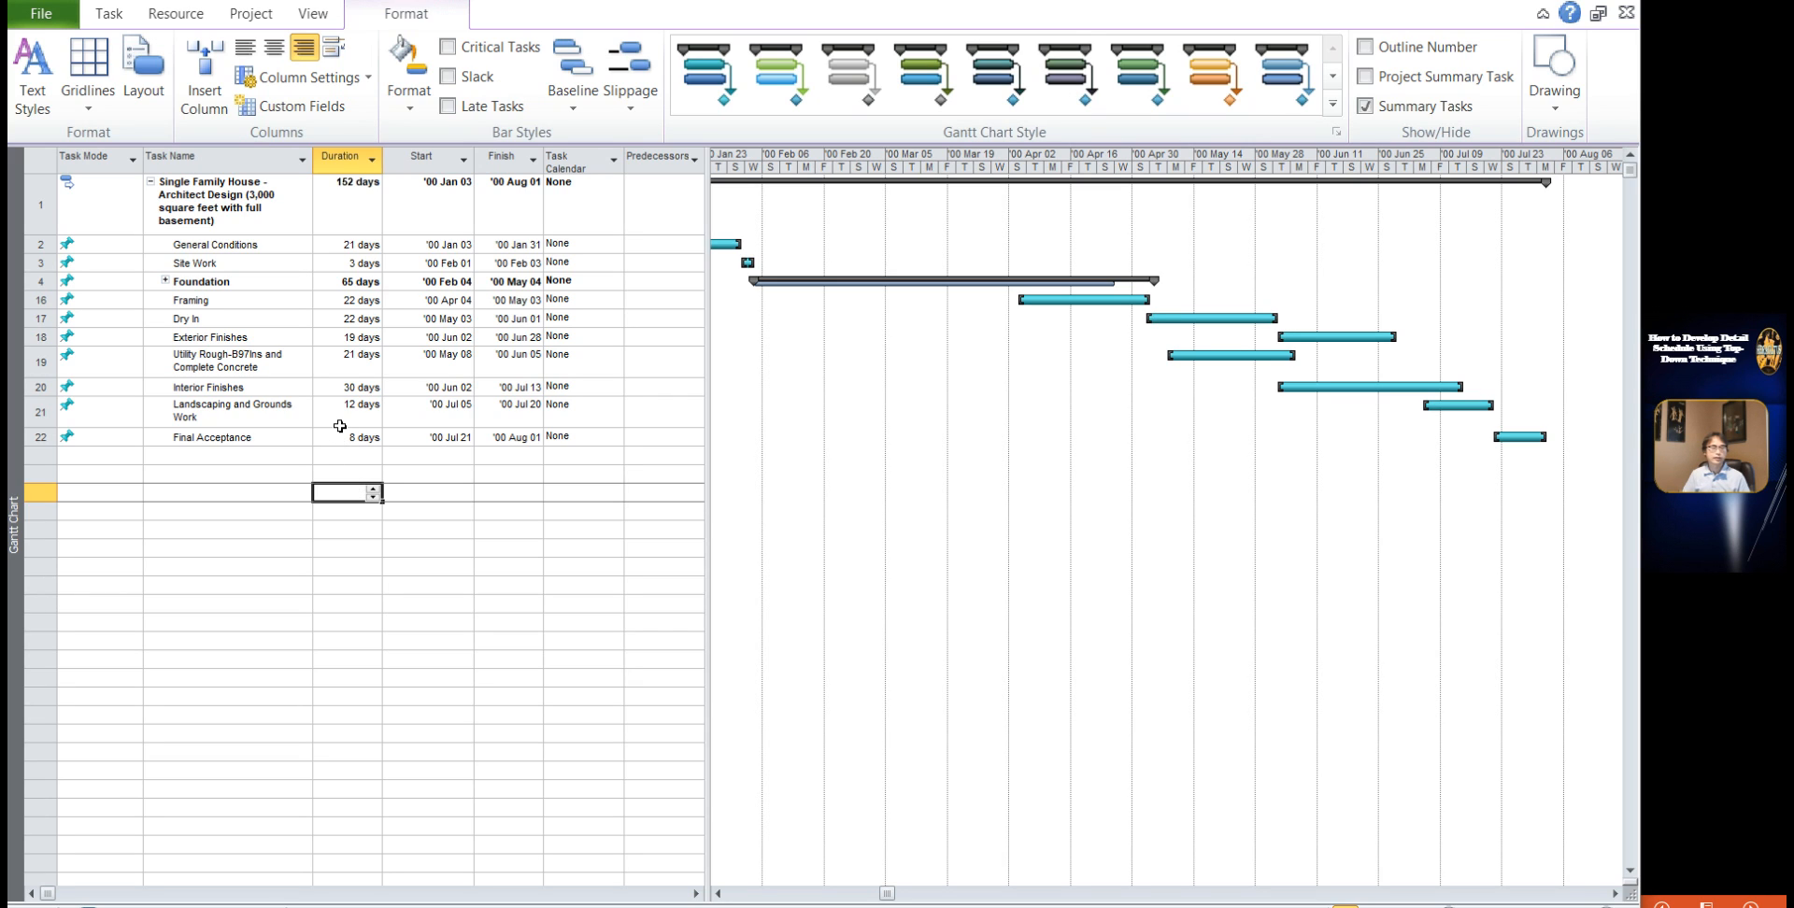
left_click(211, 282)
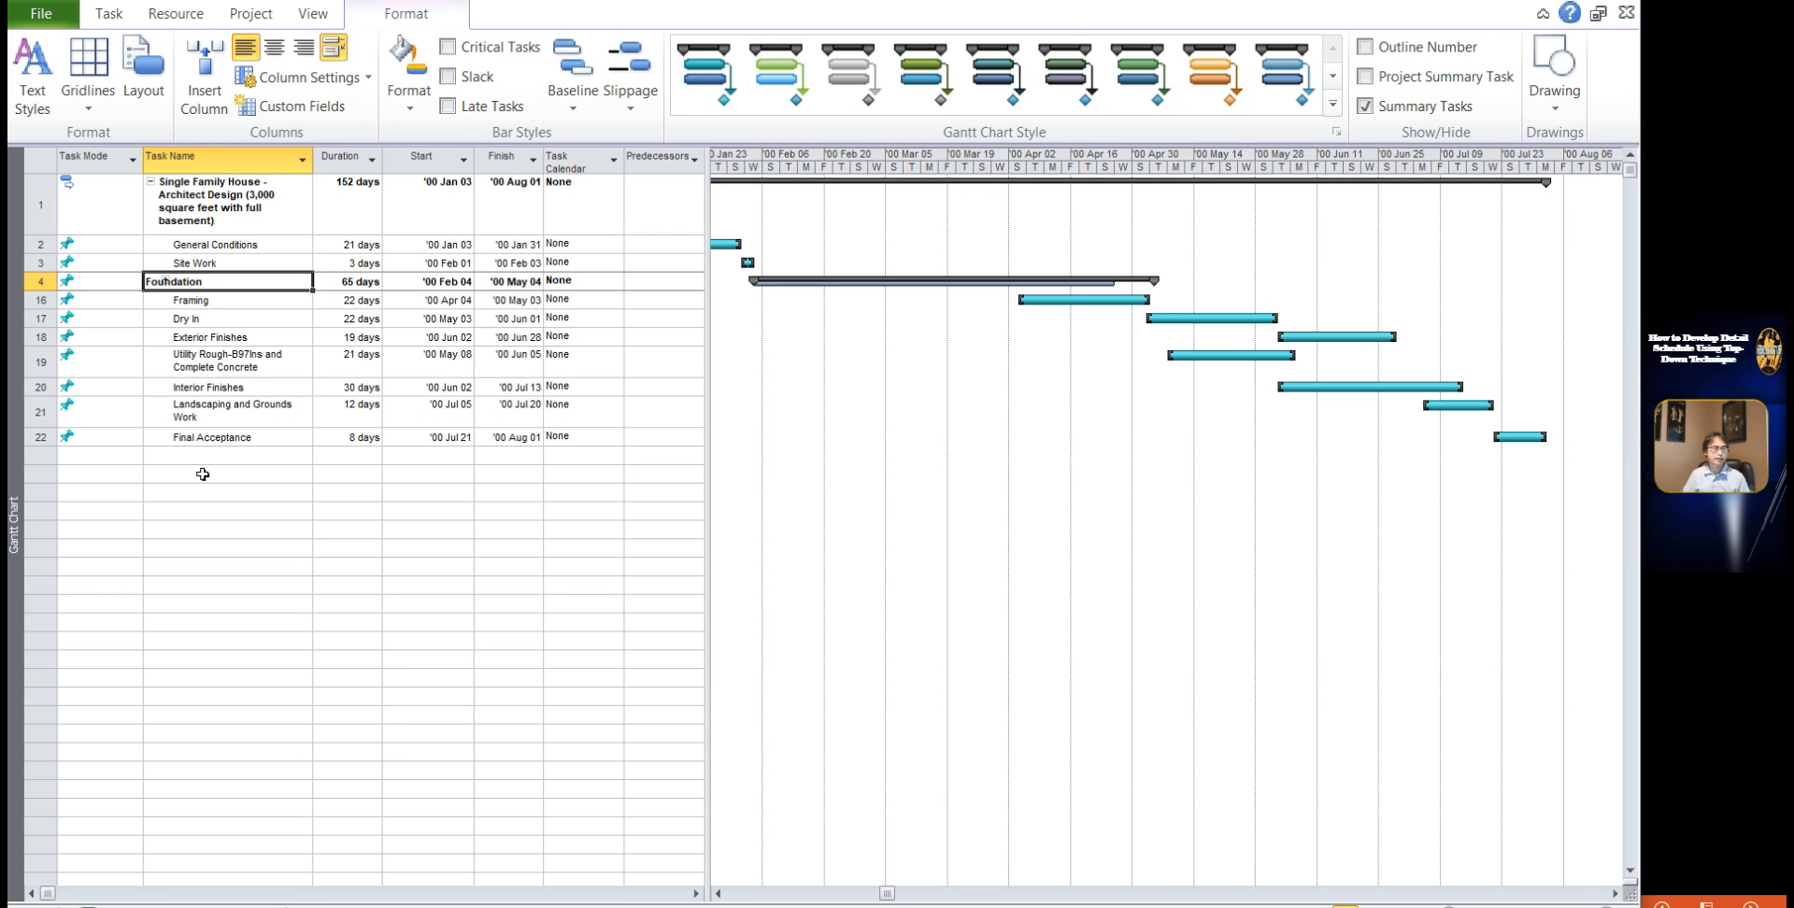
left_click(203, 475)
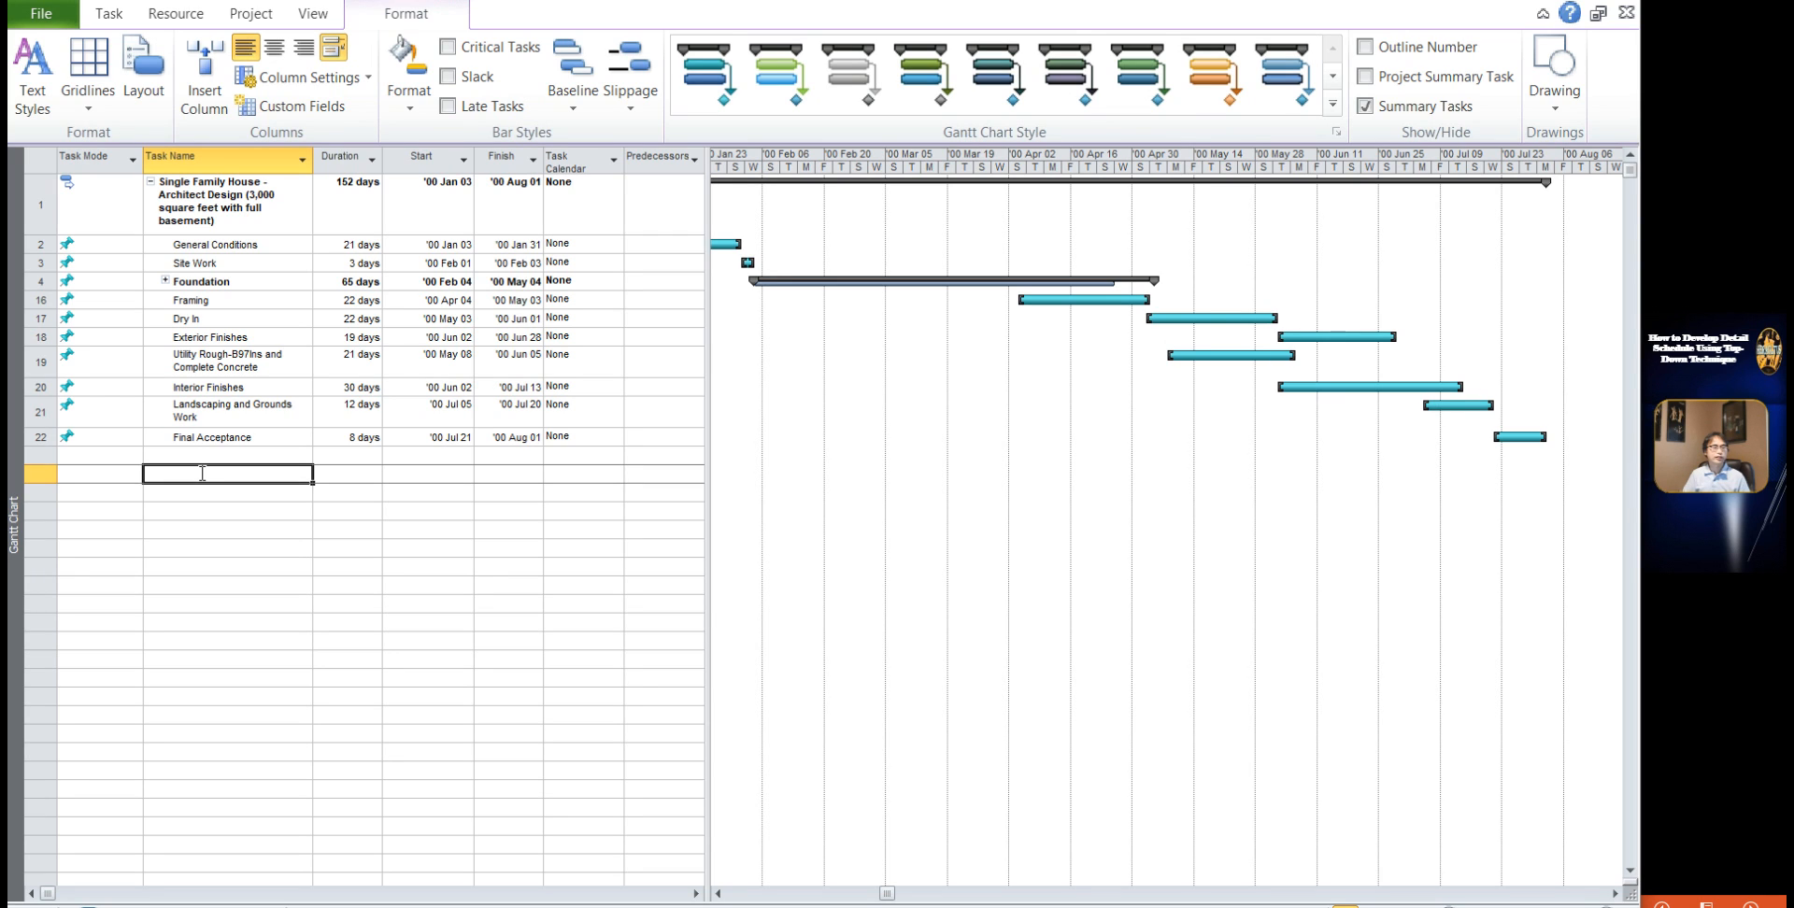
left_click(224, 282)
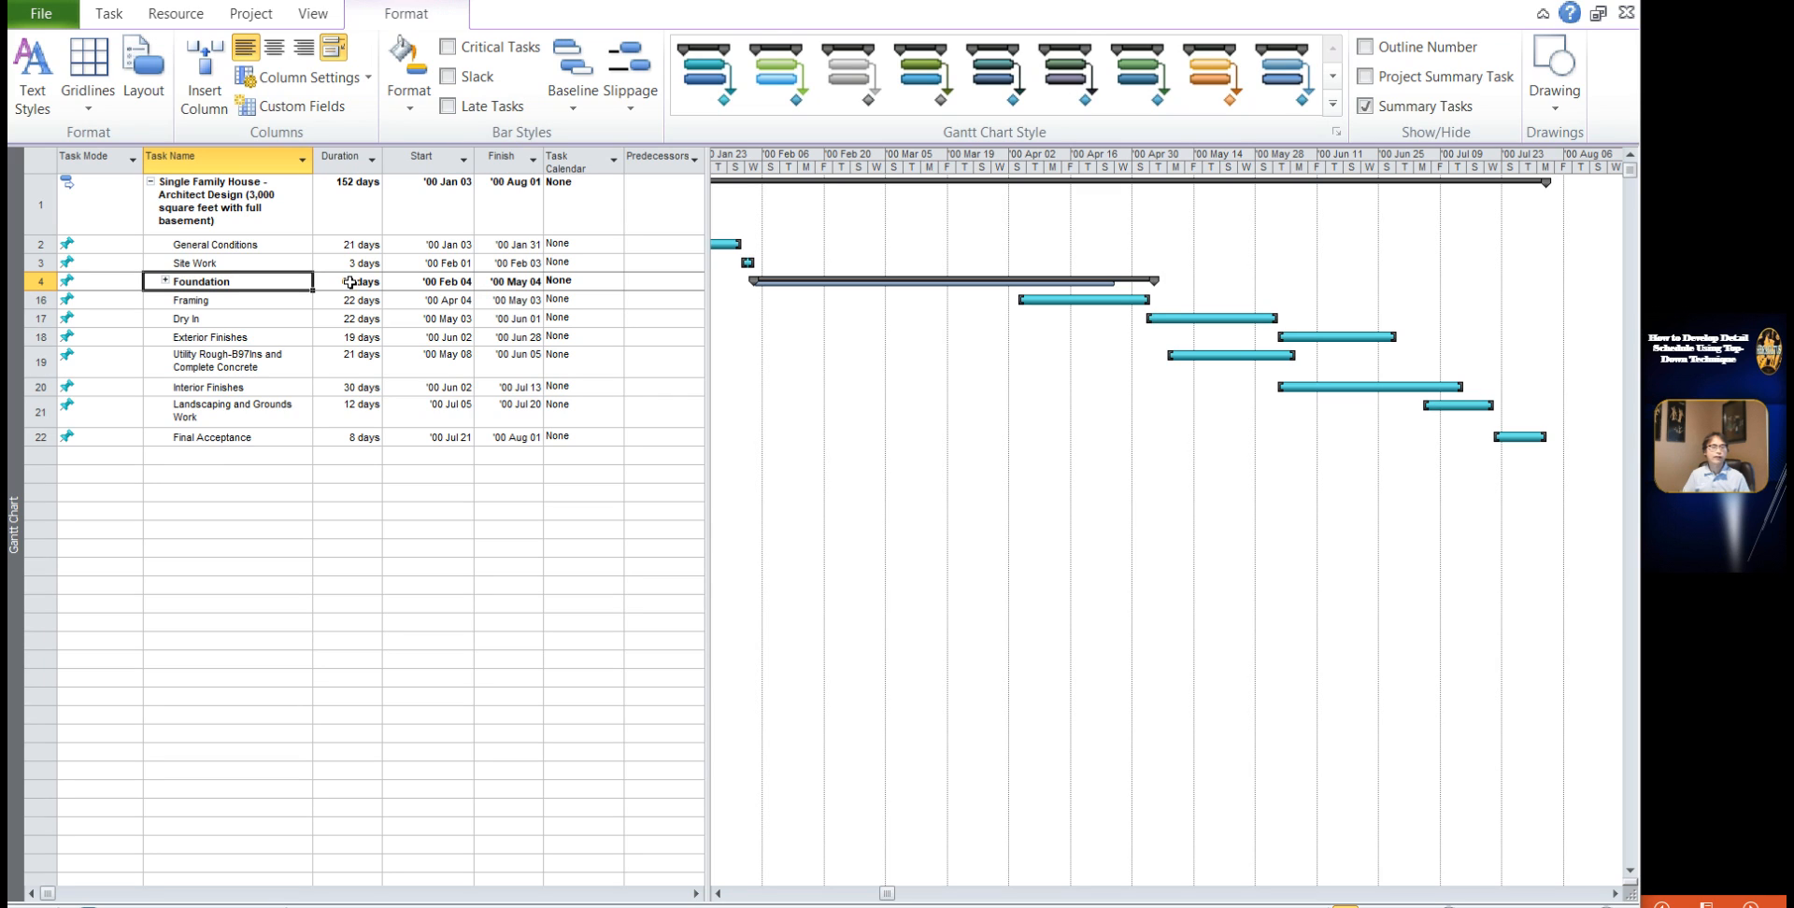
left_click(349, 282)
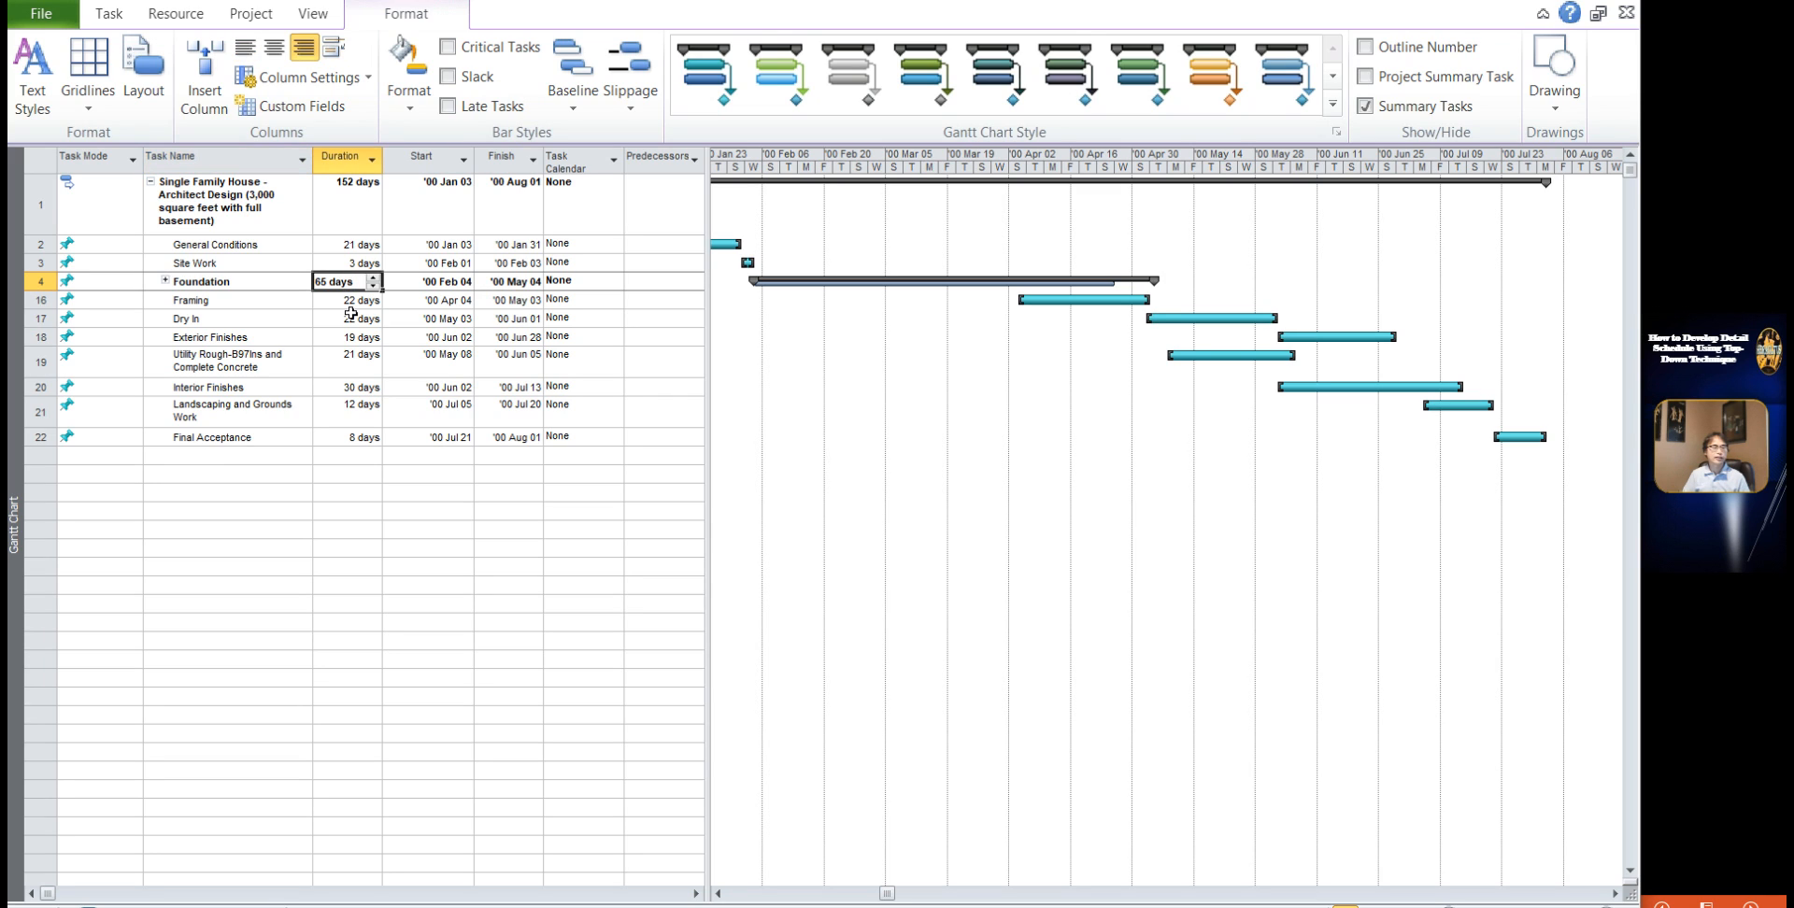
left_click(224, 281)
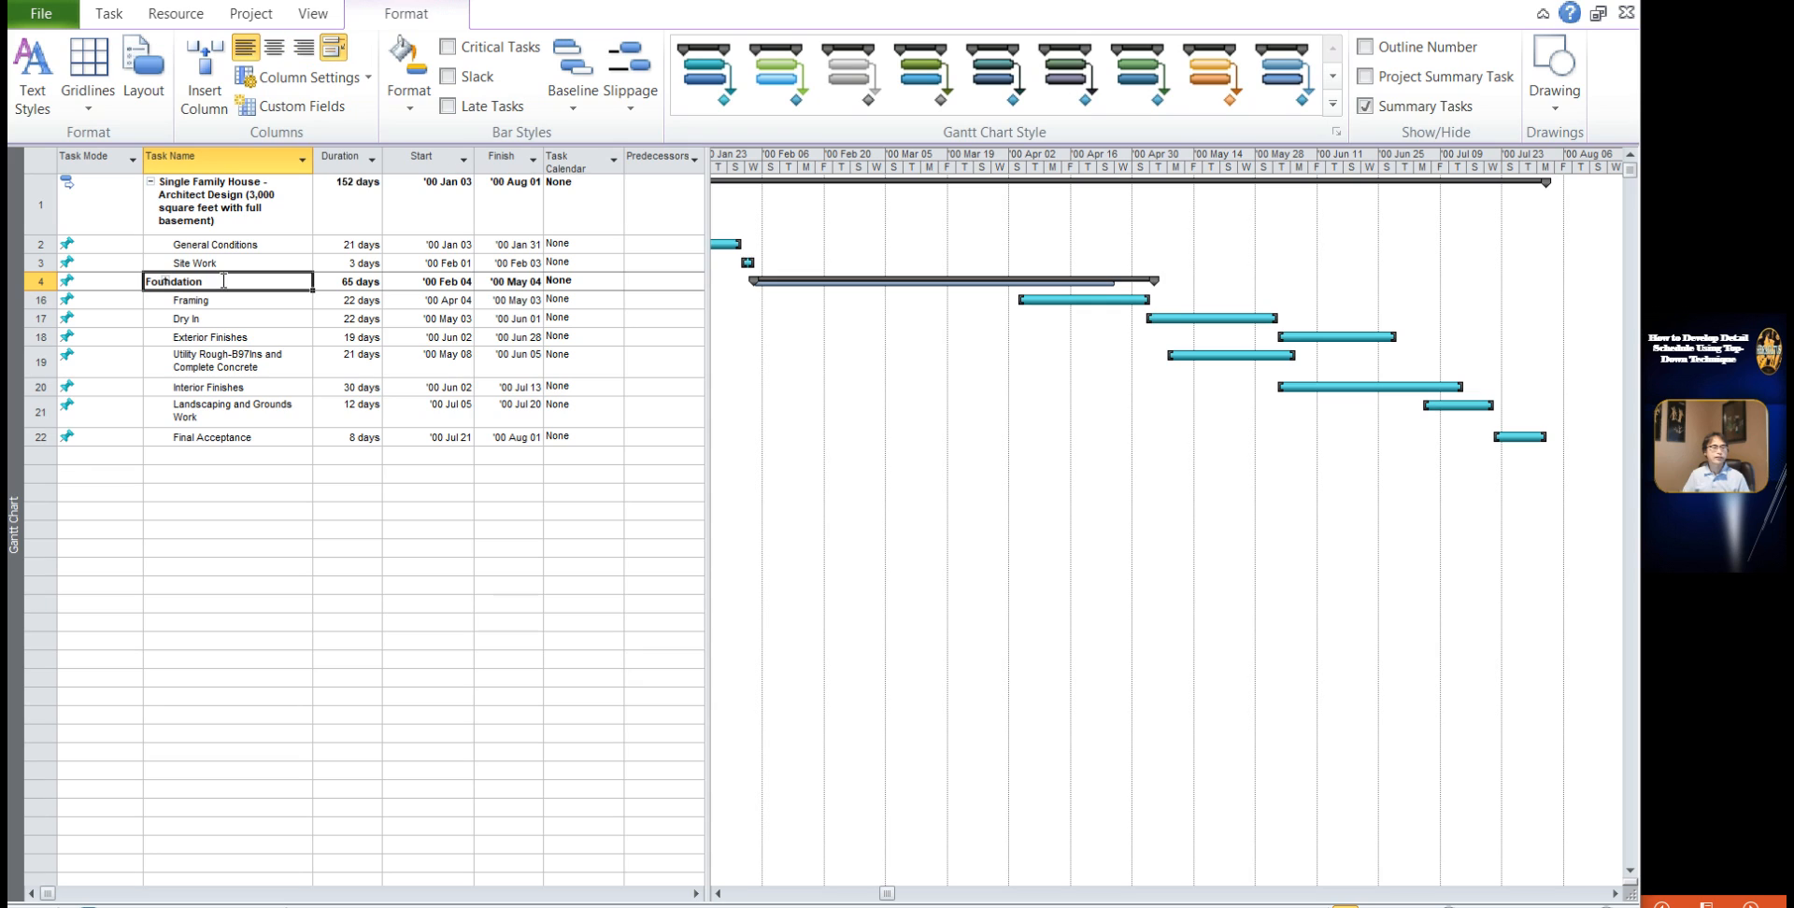
left_click(222, 310)
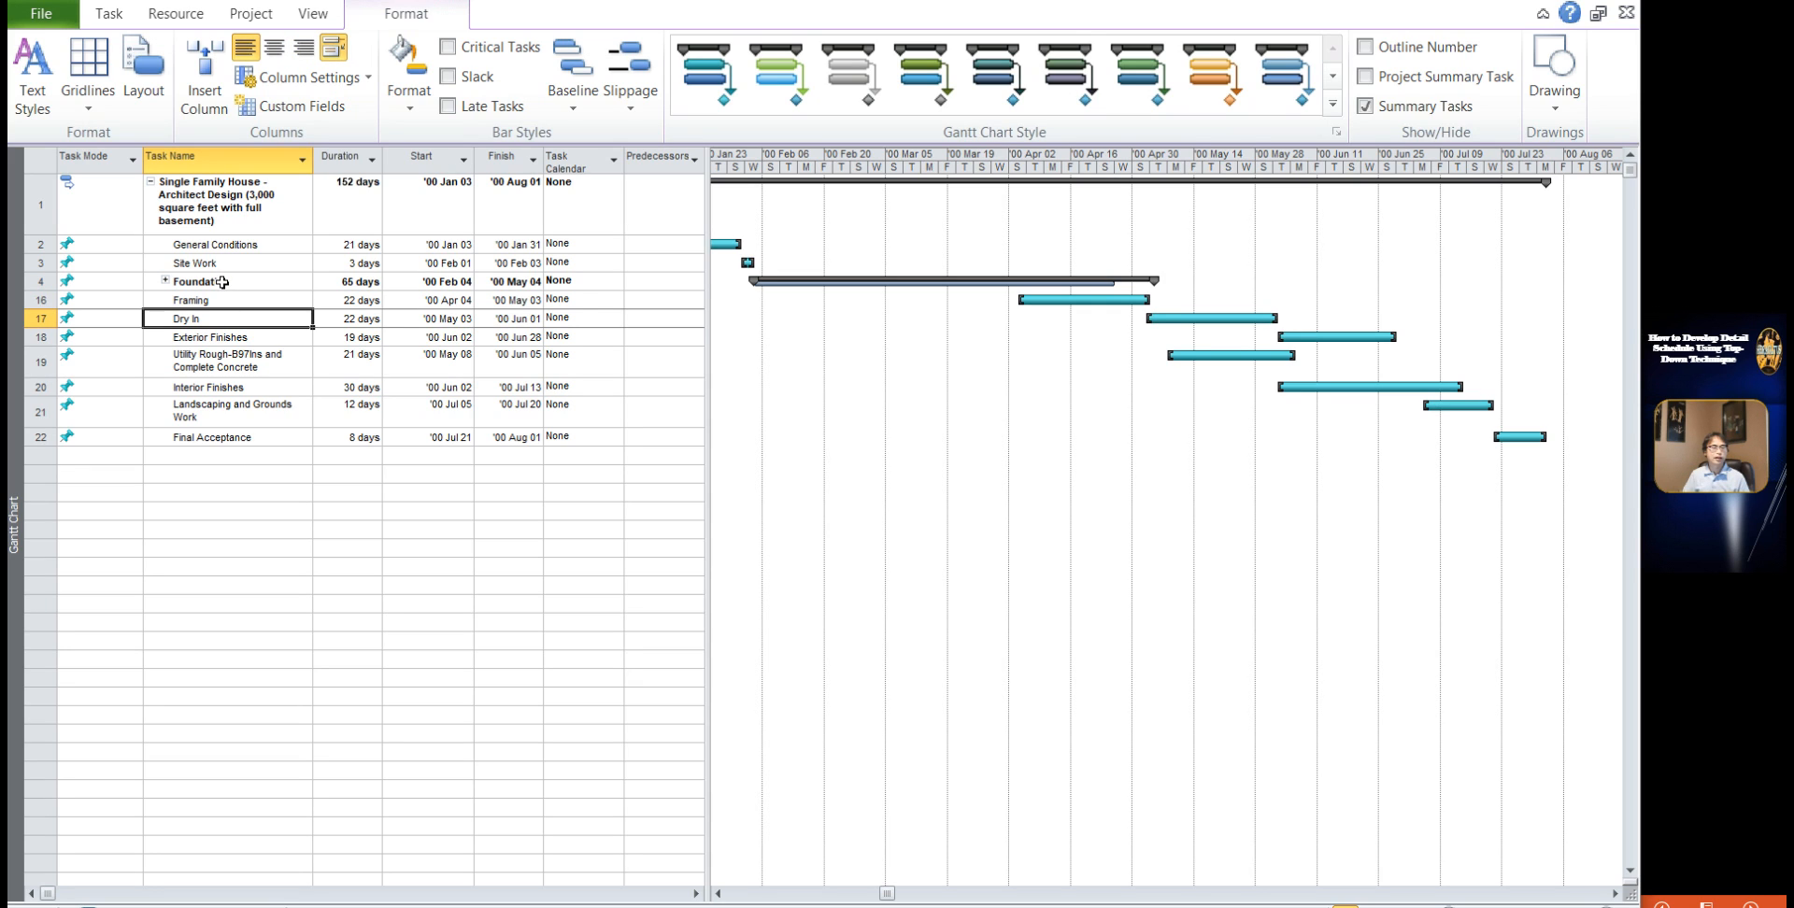
left_click(223, 281)
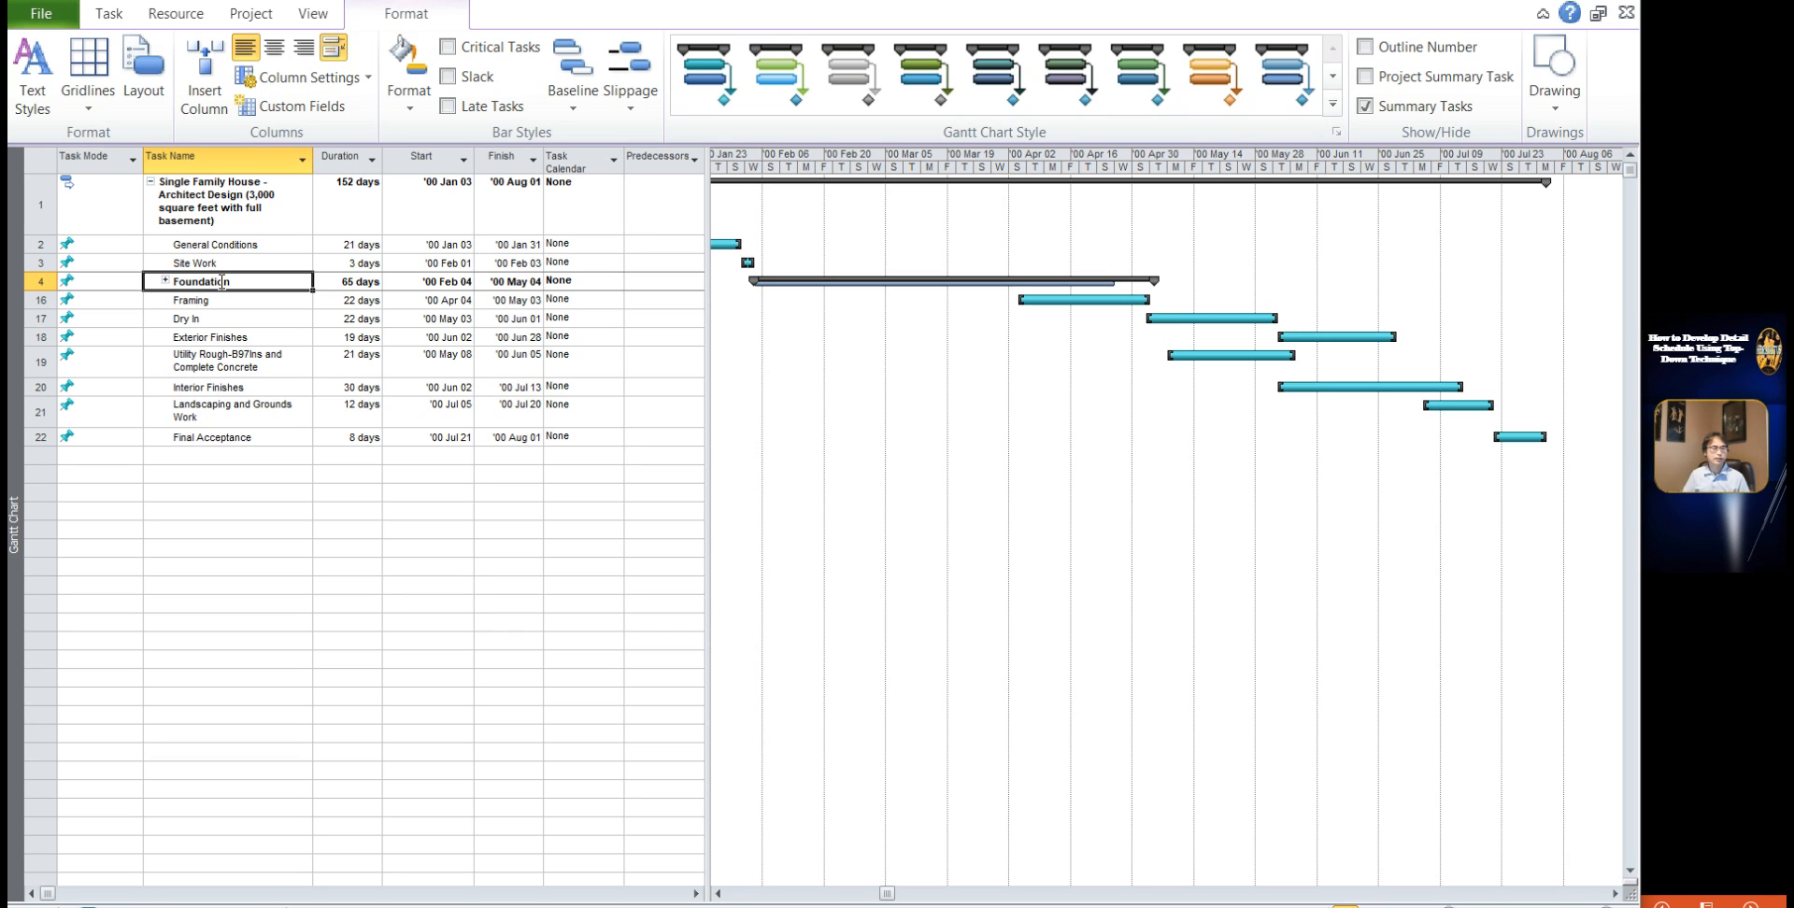
Step: Expand Foundation and mark the durations of its subtasks from Excavate for foundations through Perform foundation inspection as estimated
left_click(165, 282)
left_click_drag(192, 300, 218, 613)
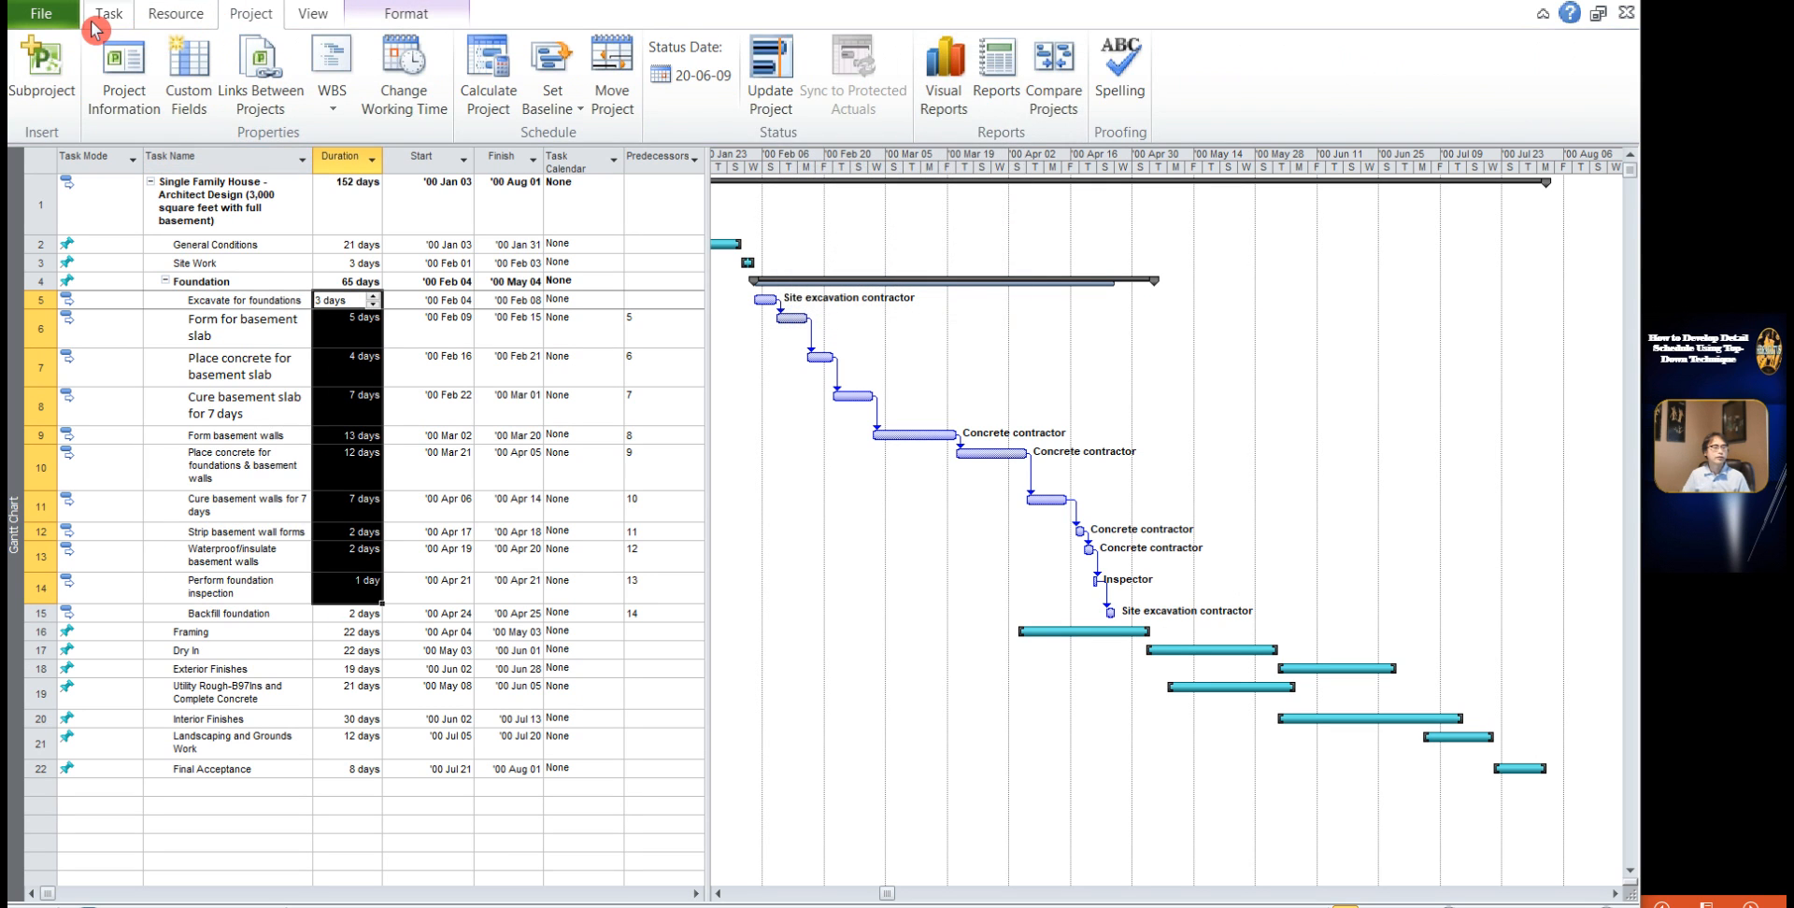
left_click(96, 21)
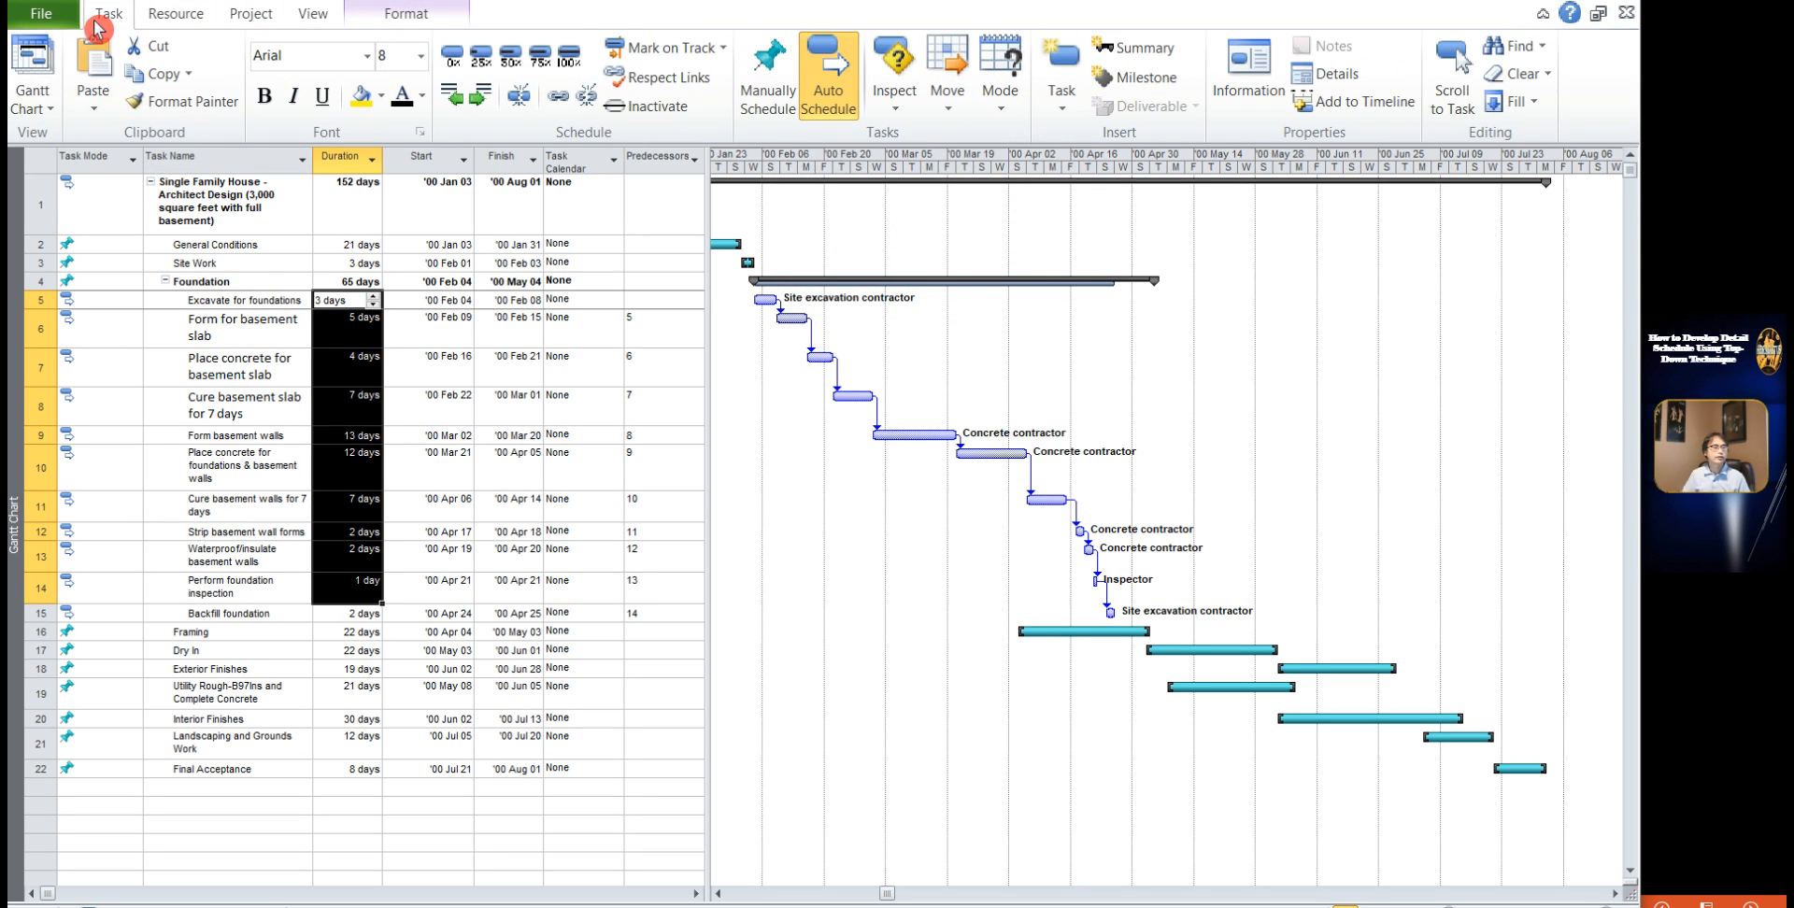
left_click(1249, 91)
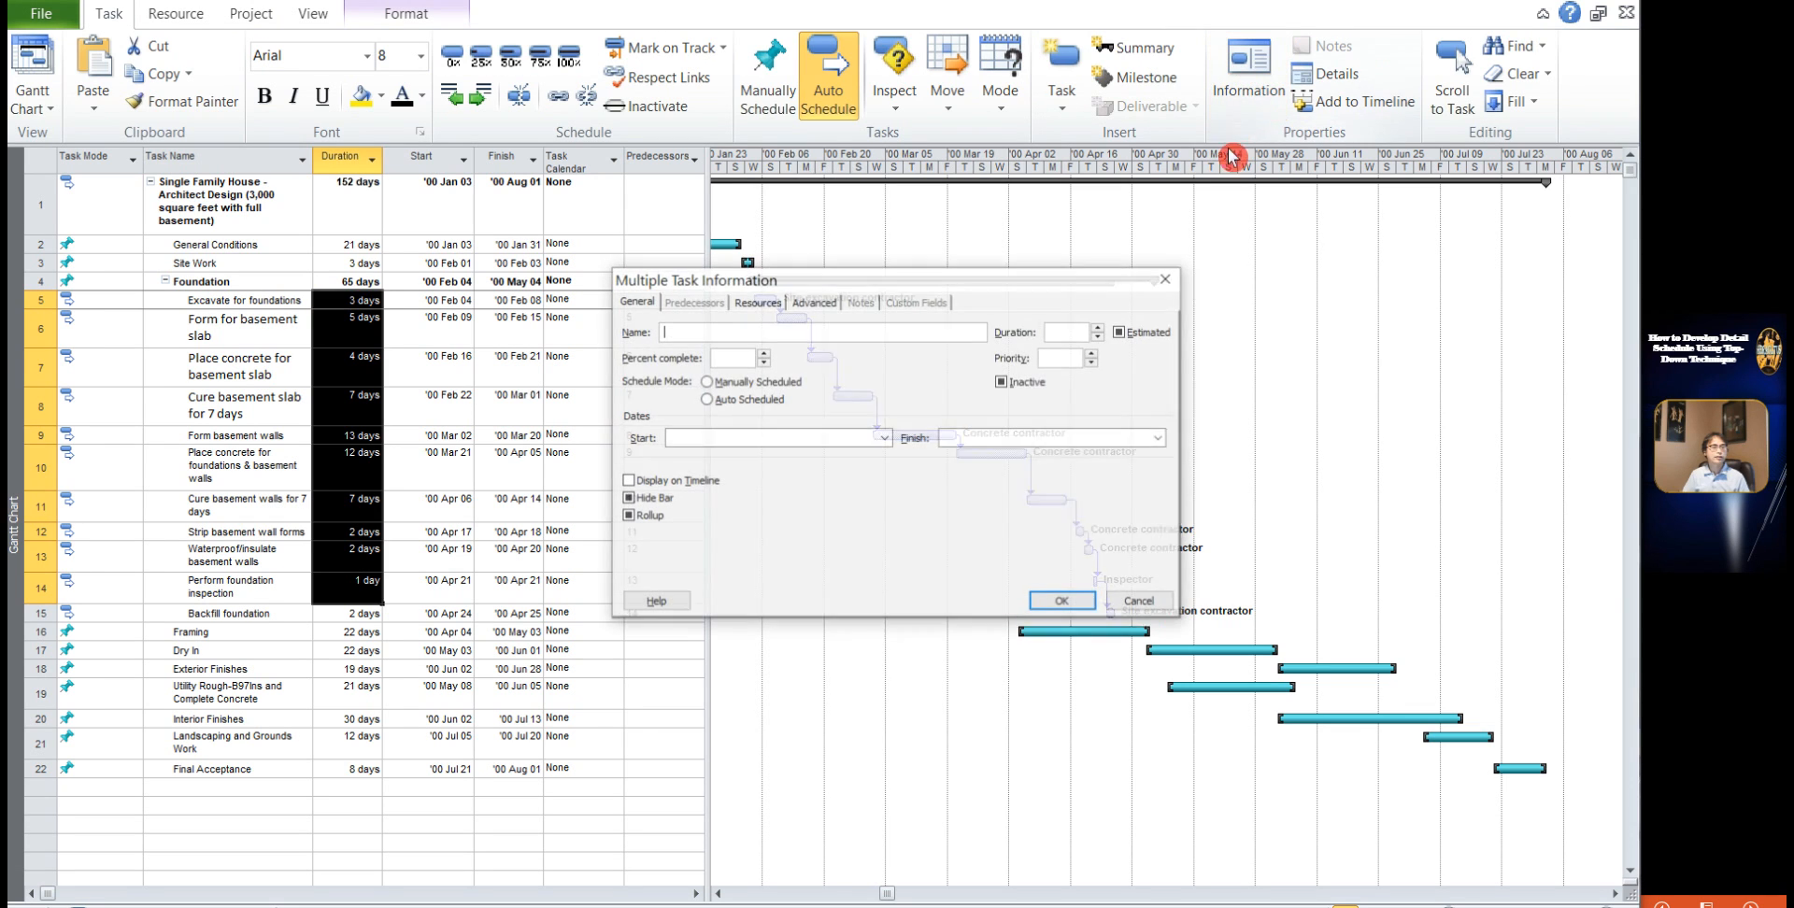
left_click(1120, 333)
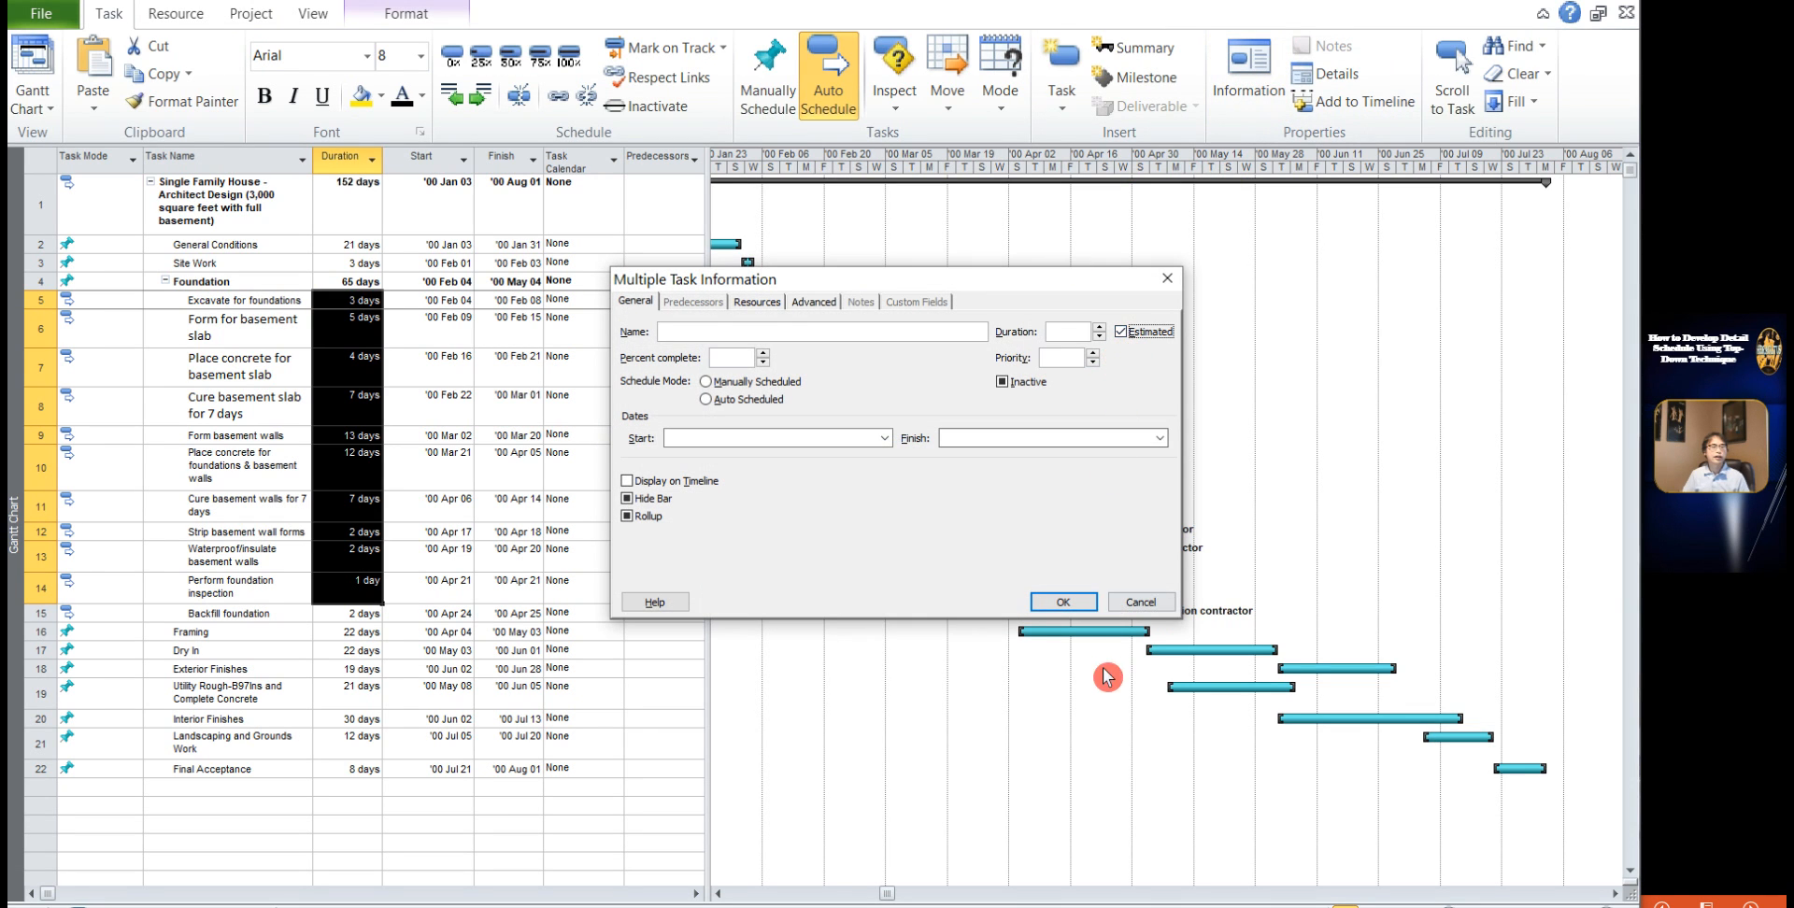
left_click(1063, 602)
left_click(429, 465)
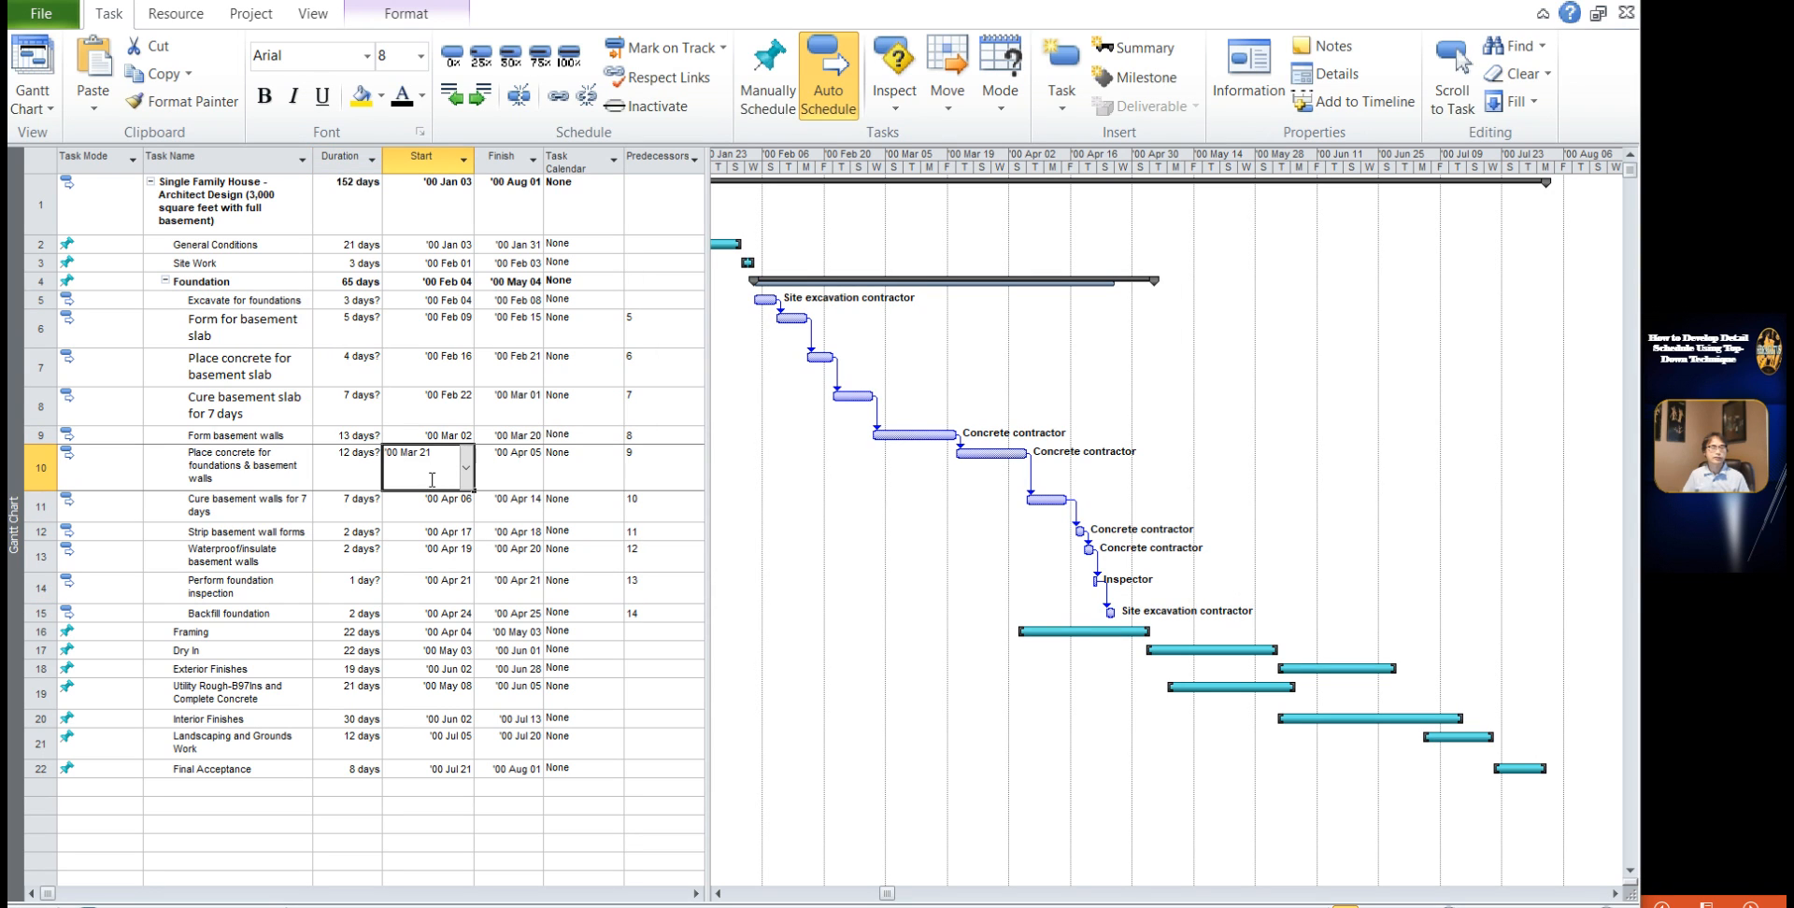
left_click(98, 278)
key("Right")
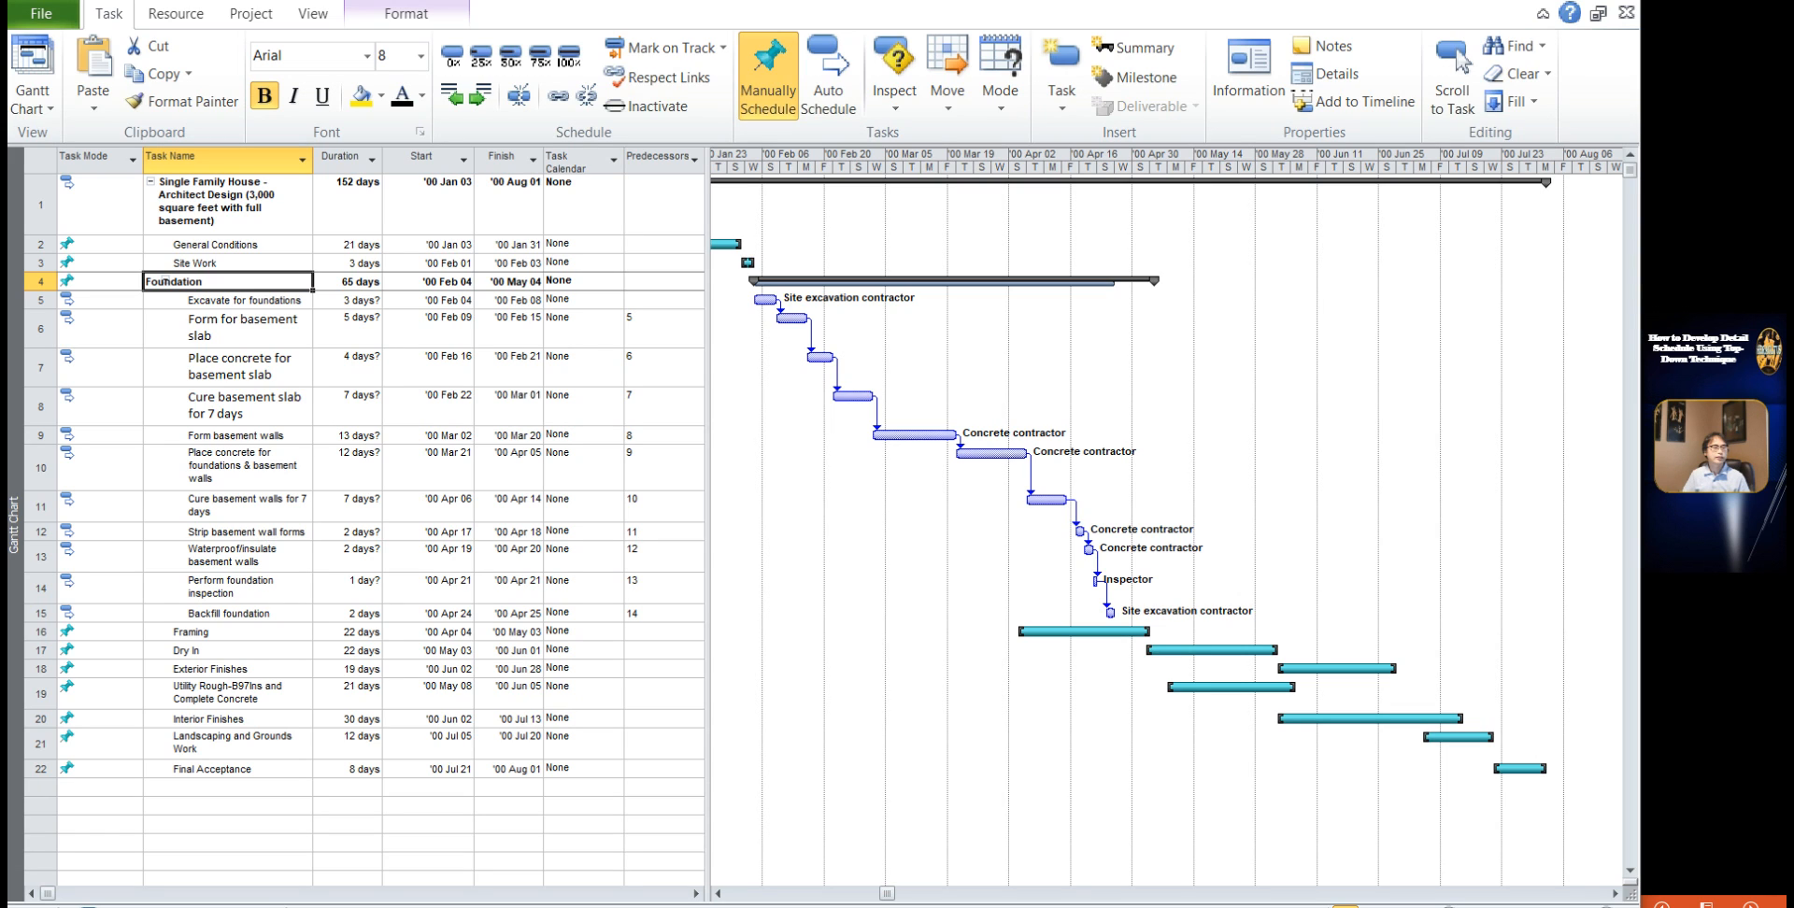
left_click(354, 282)
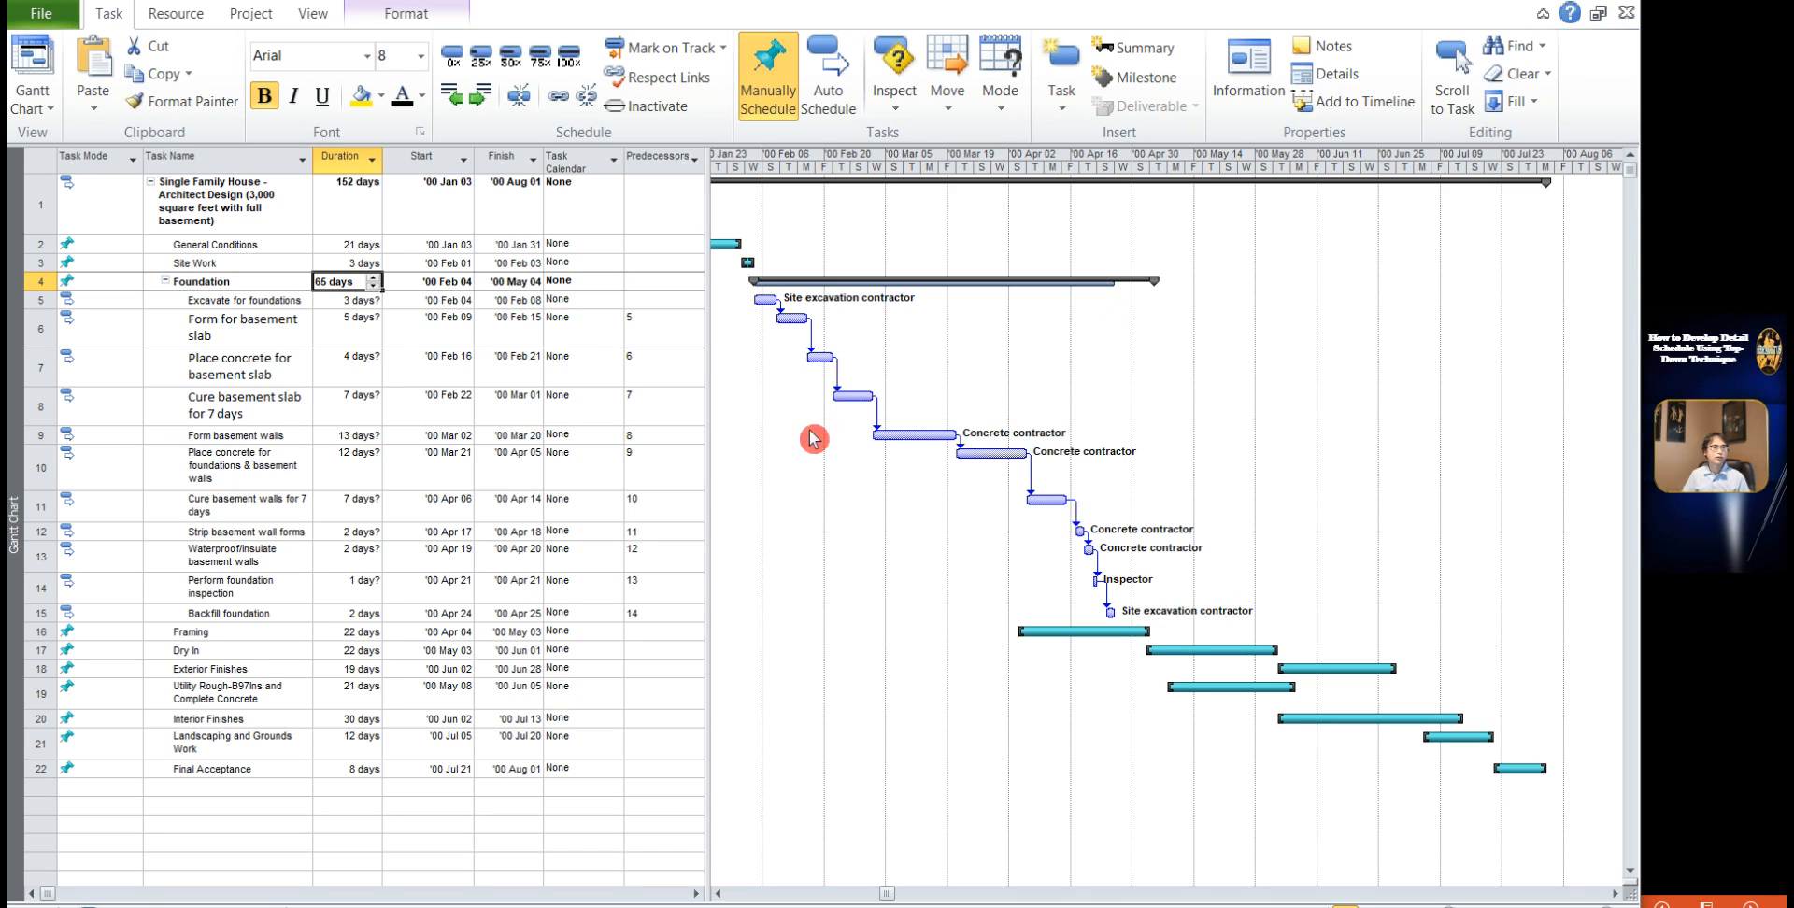
left_click(440, 448)
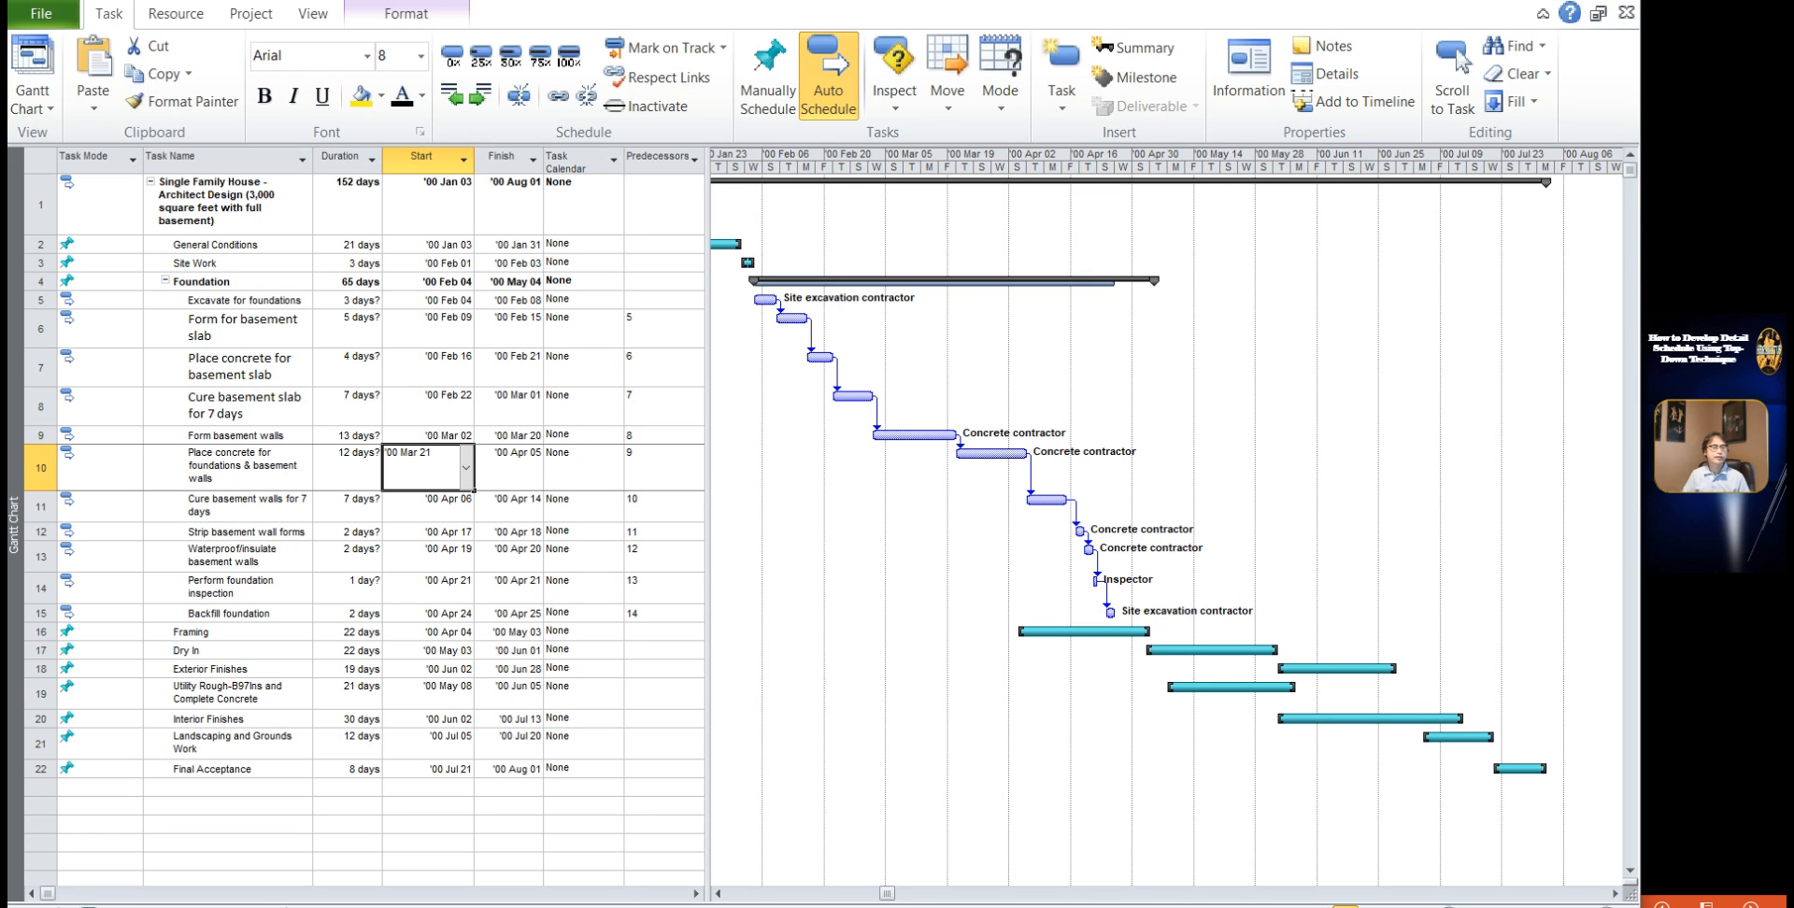
left_click(234, 412)
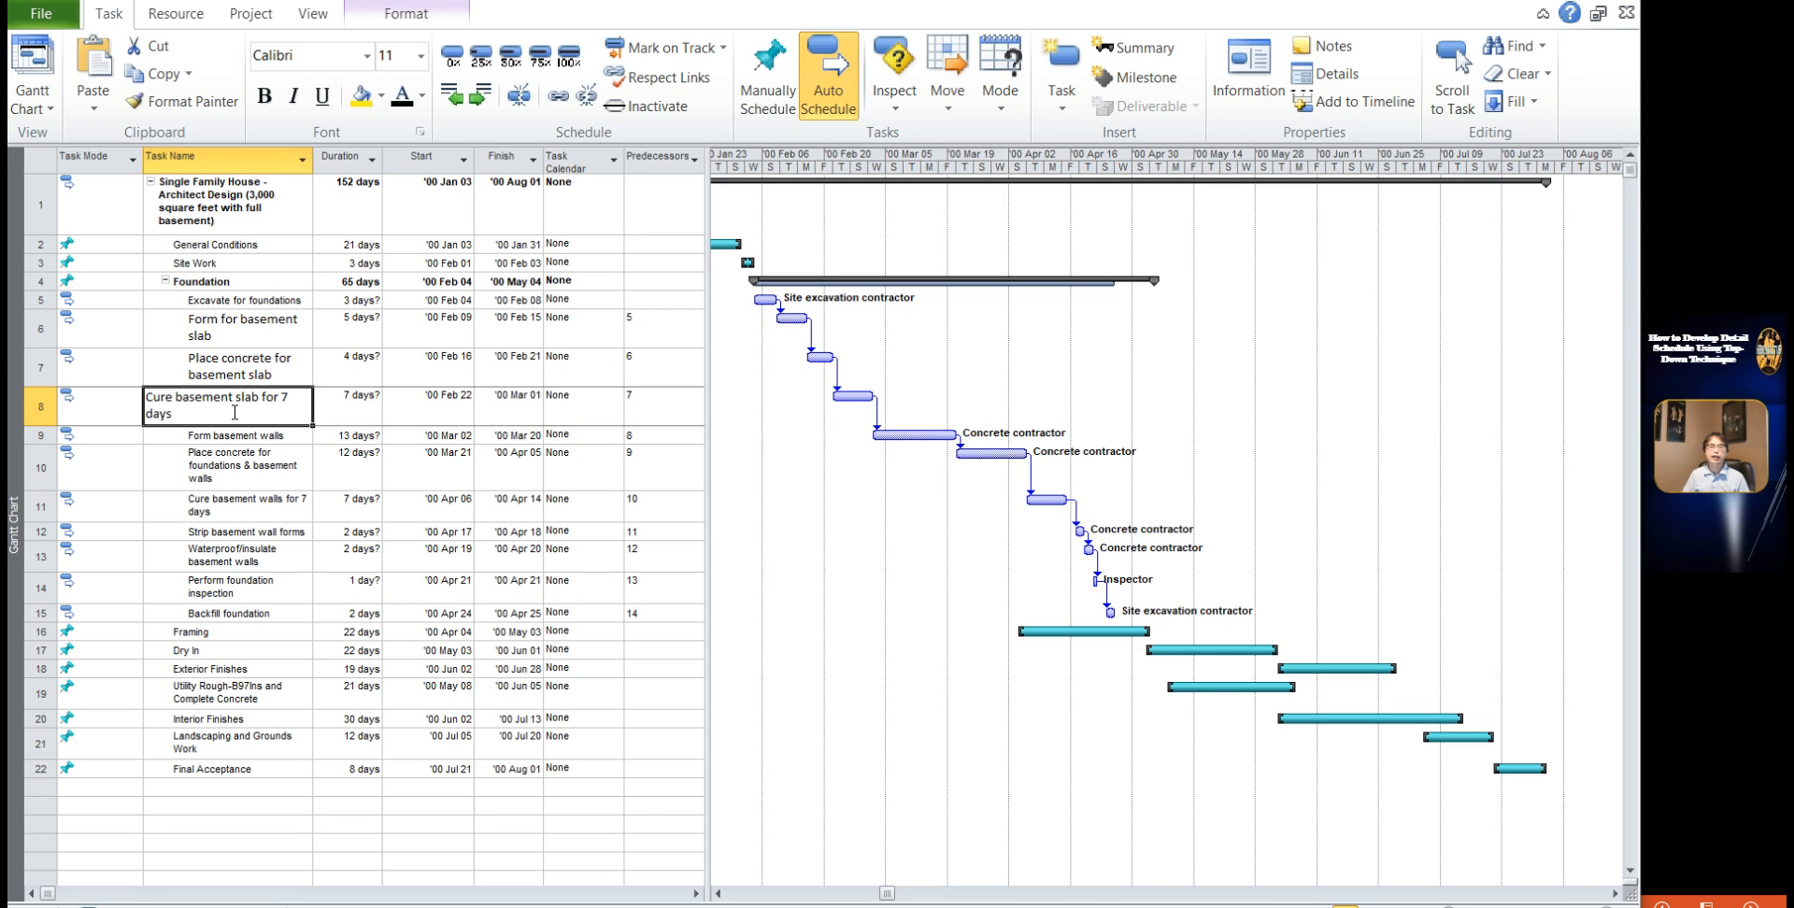
Step: Check the start date and calendar assigned to the schedule in Project Information
left_click(250, 21)
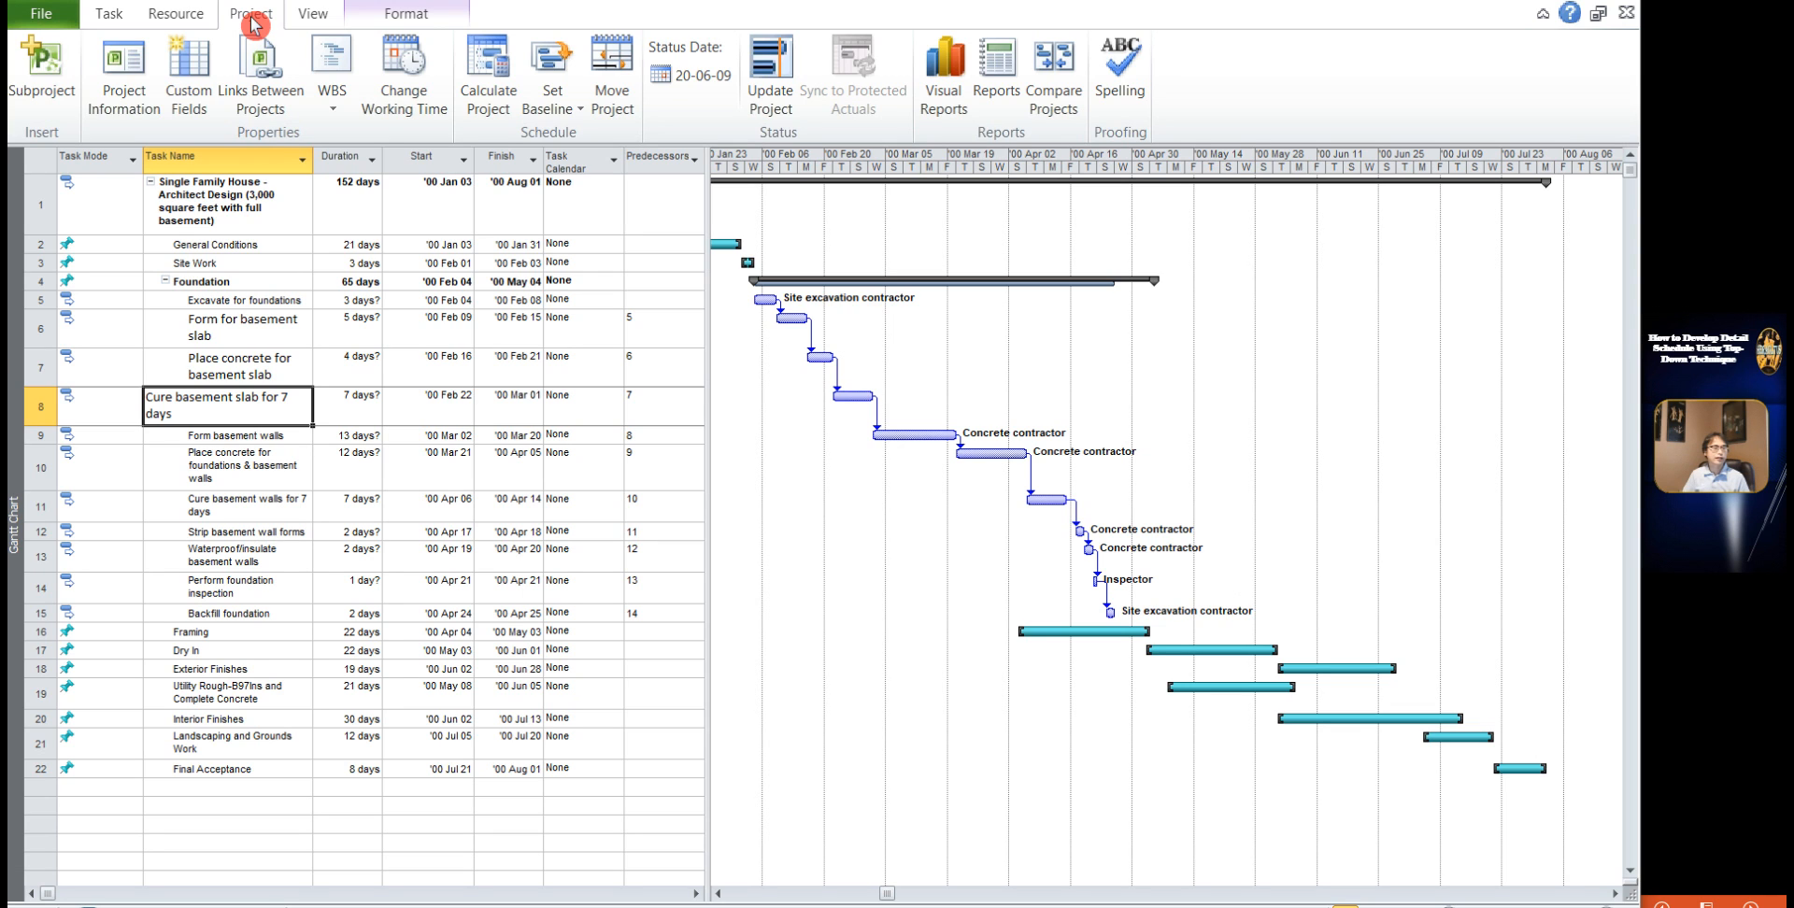
left_click(129, 100)
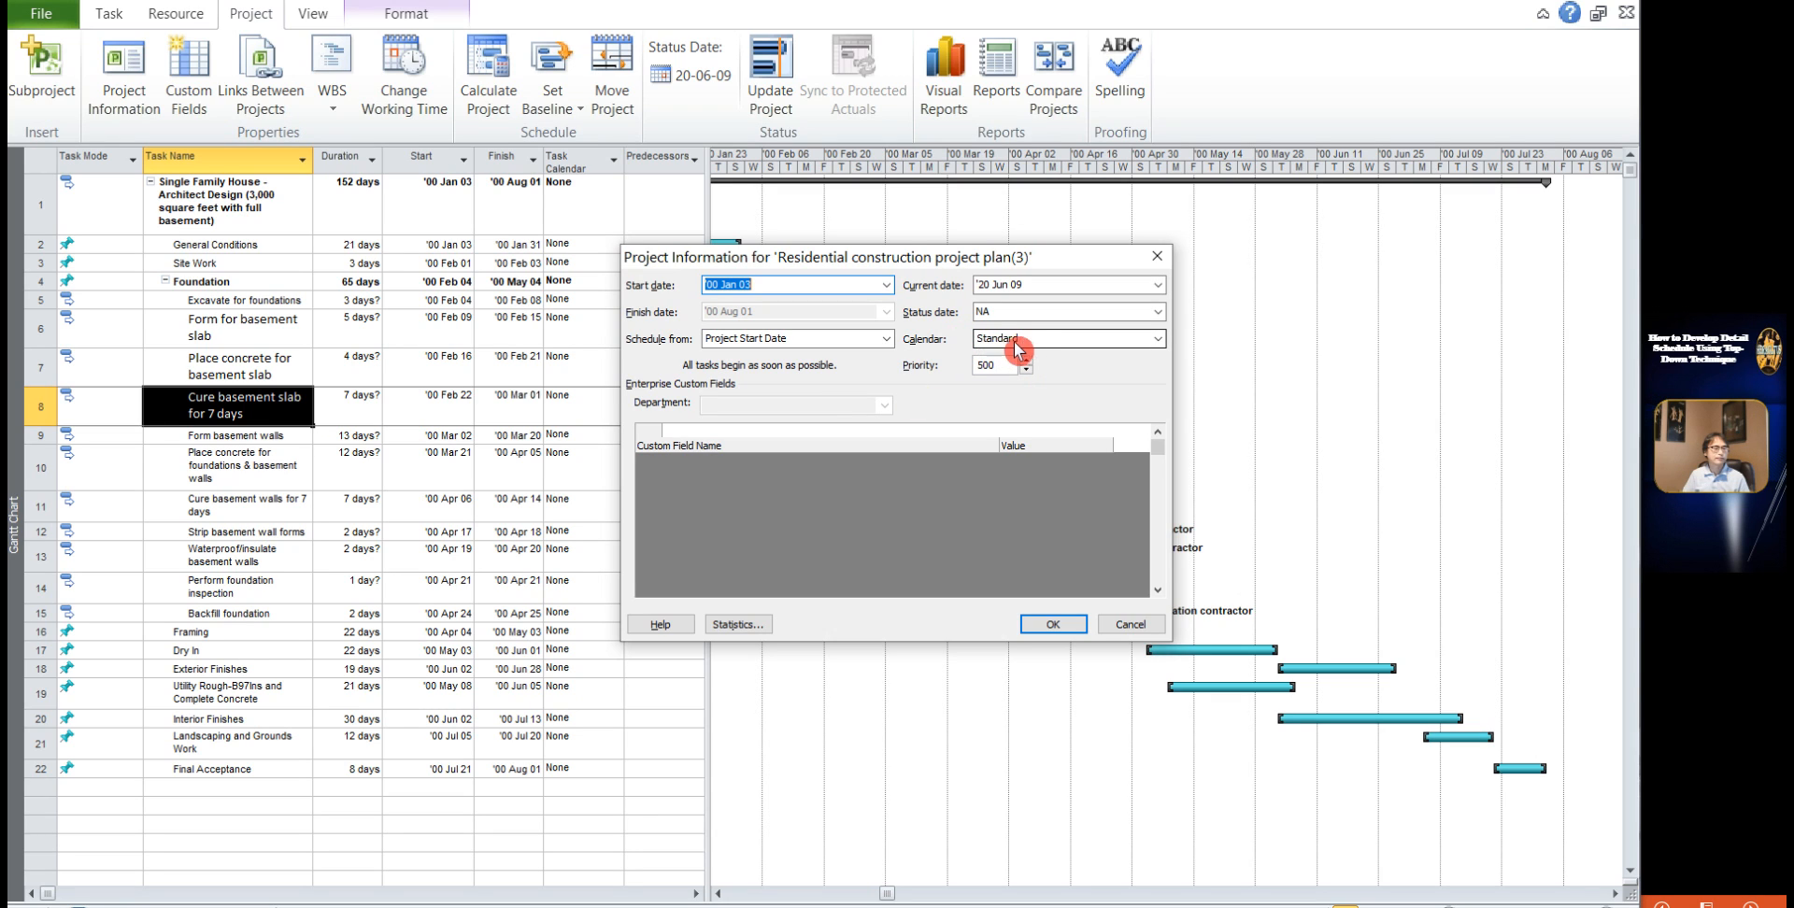
left_click(1053, 628)
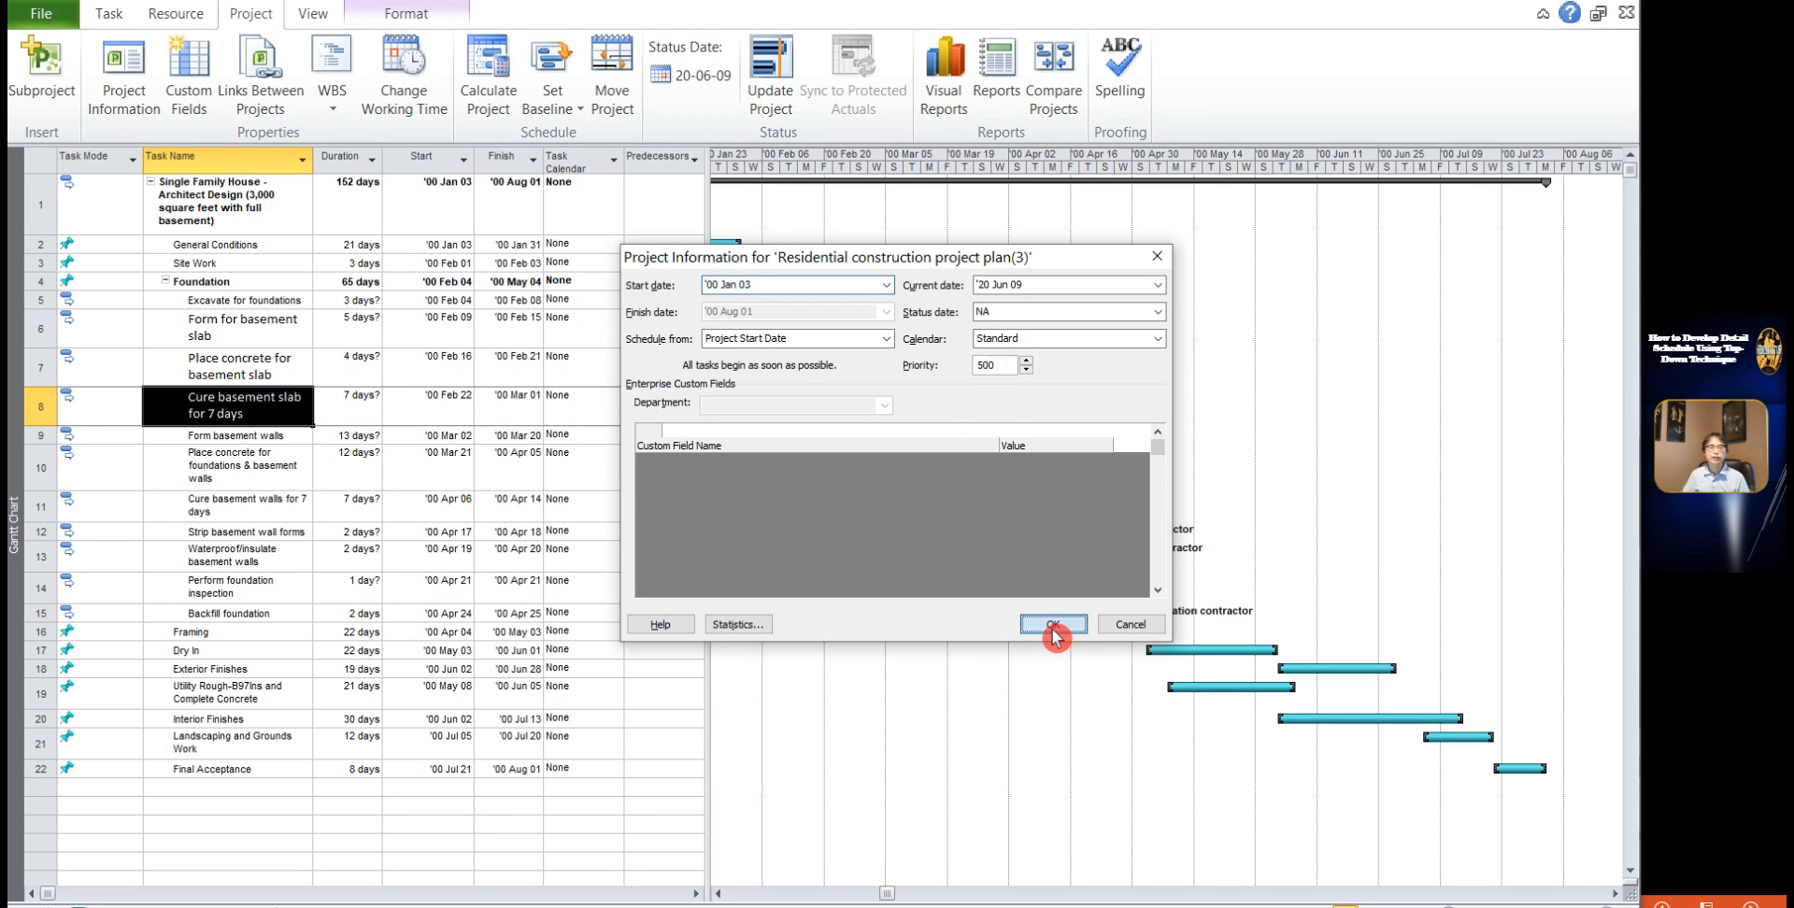
Step: Examine the Standard calendar's default work week details for Saturday and for Monday through Friday
left_click(409, 86)
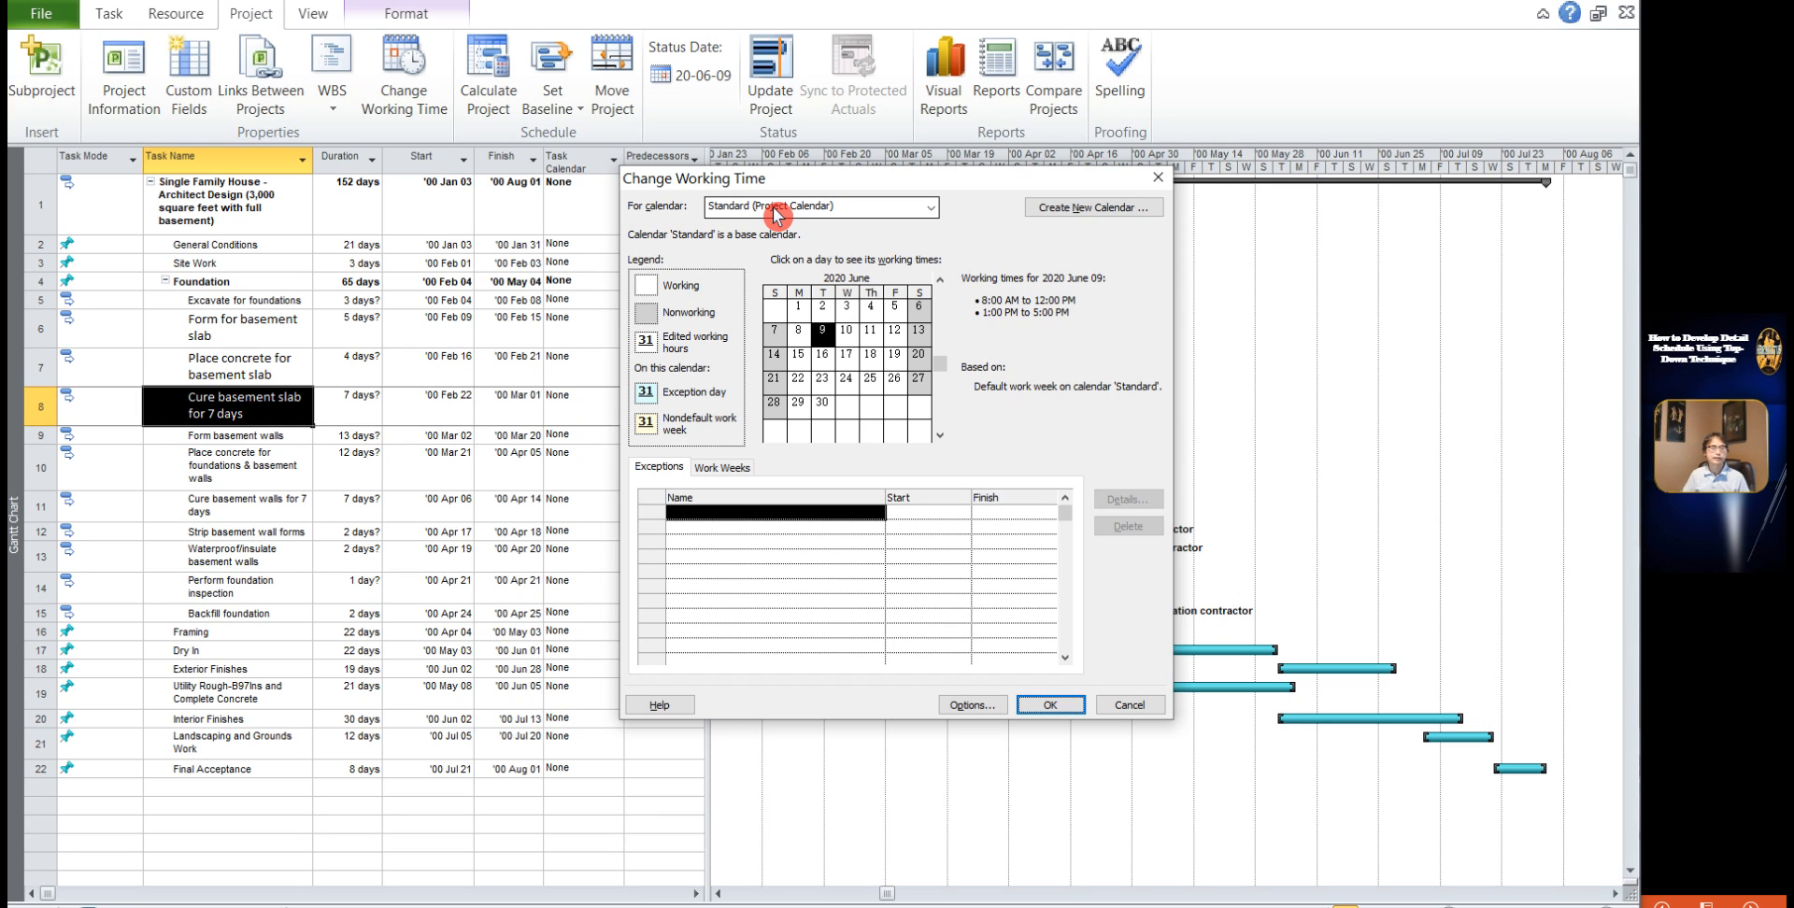
left_click(722, 470)
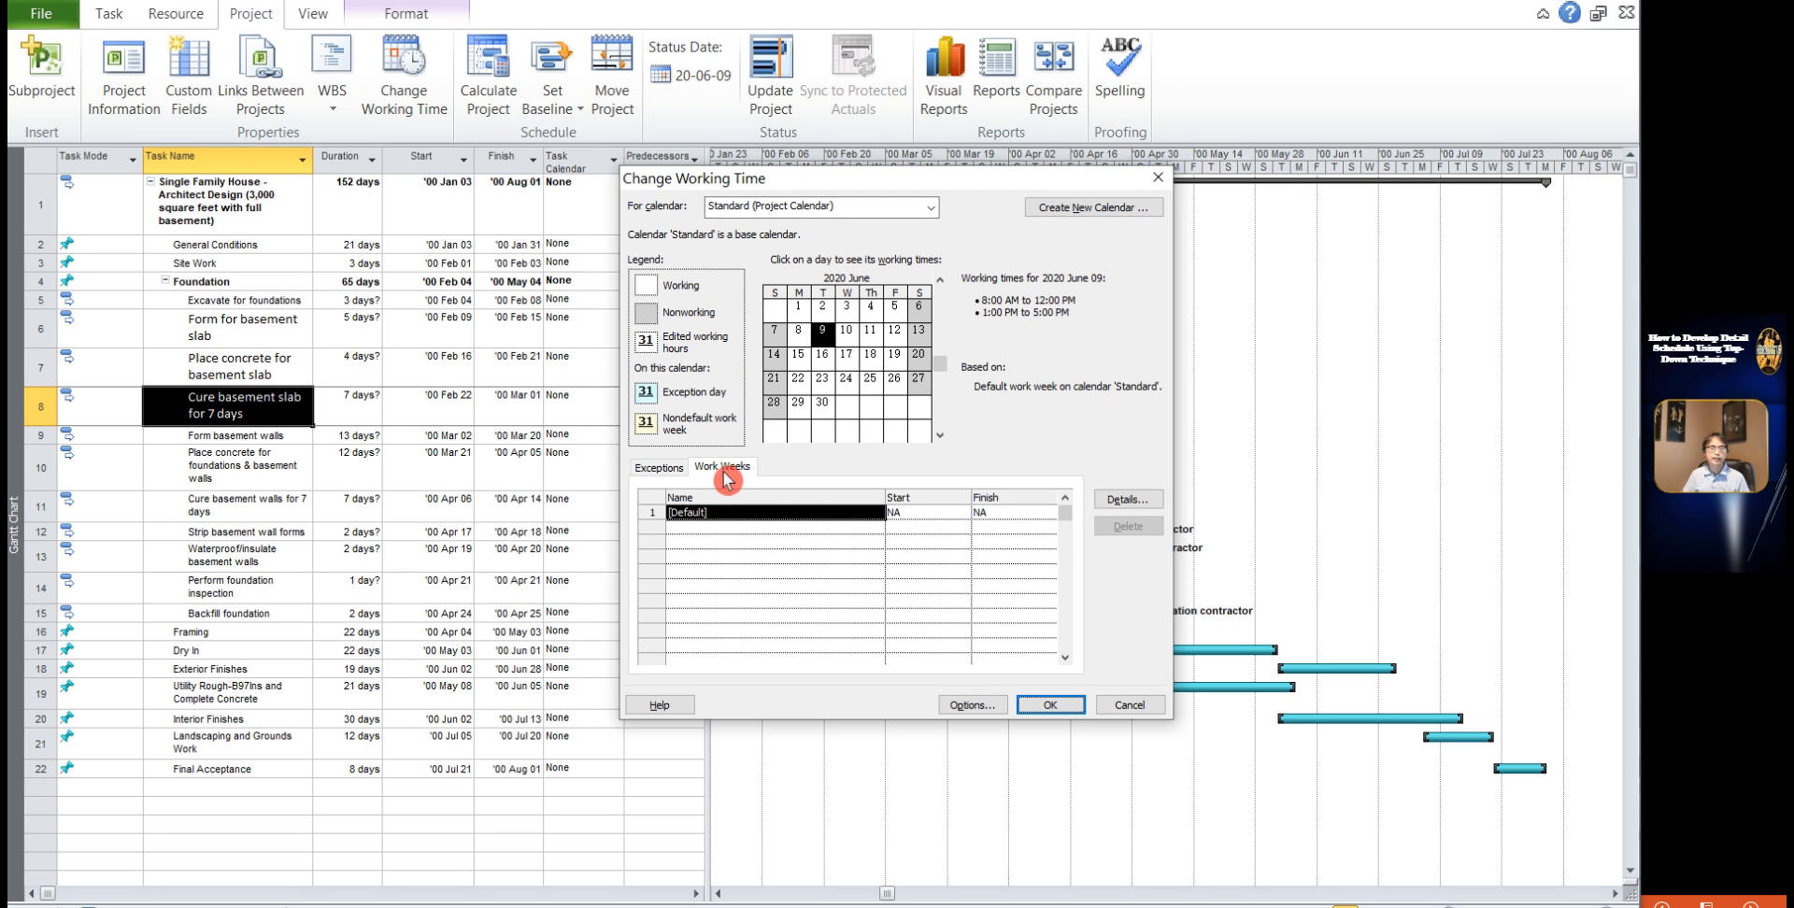
left_click(1128, 503)
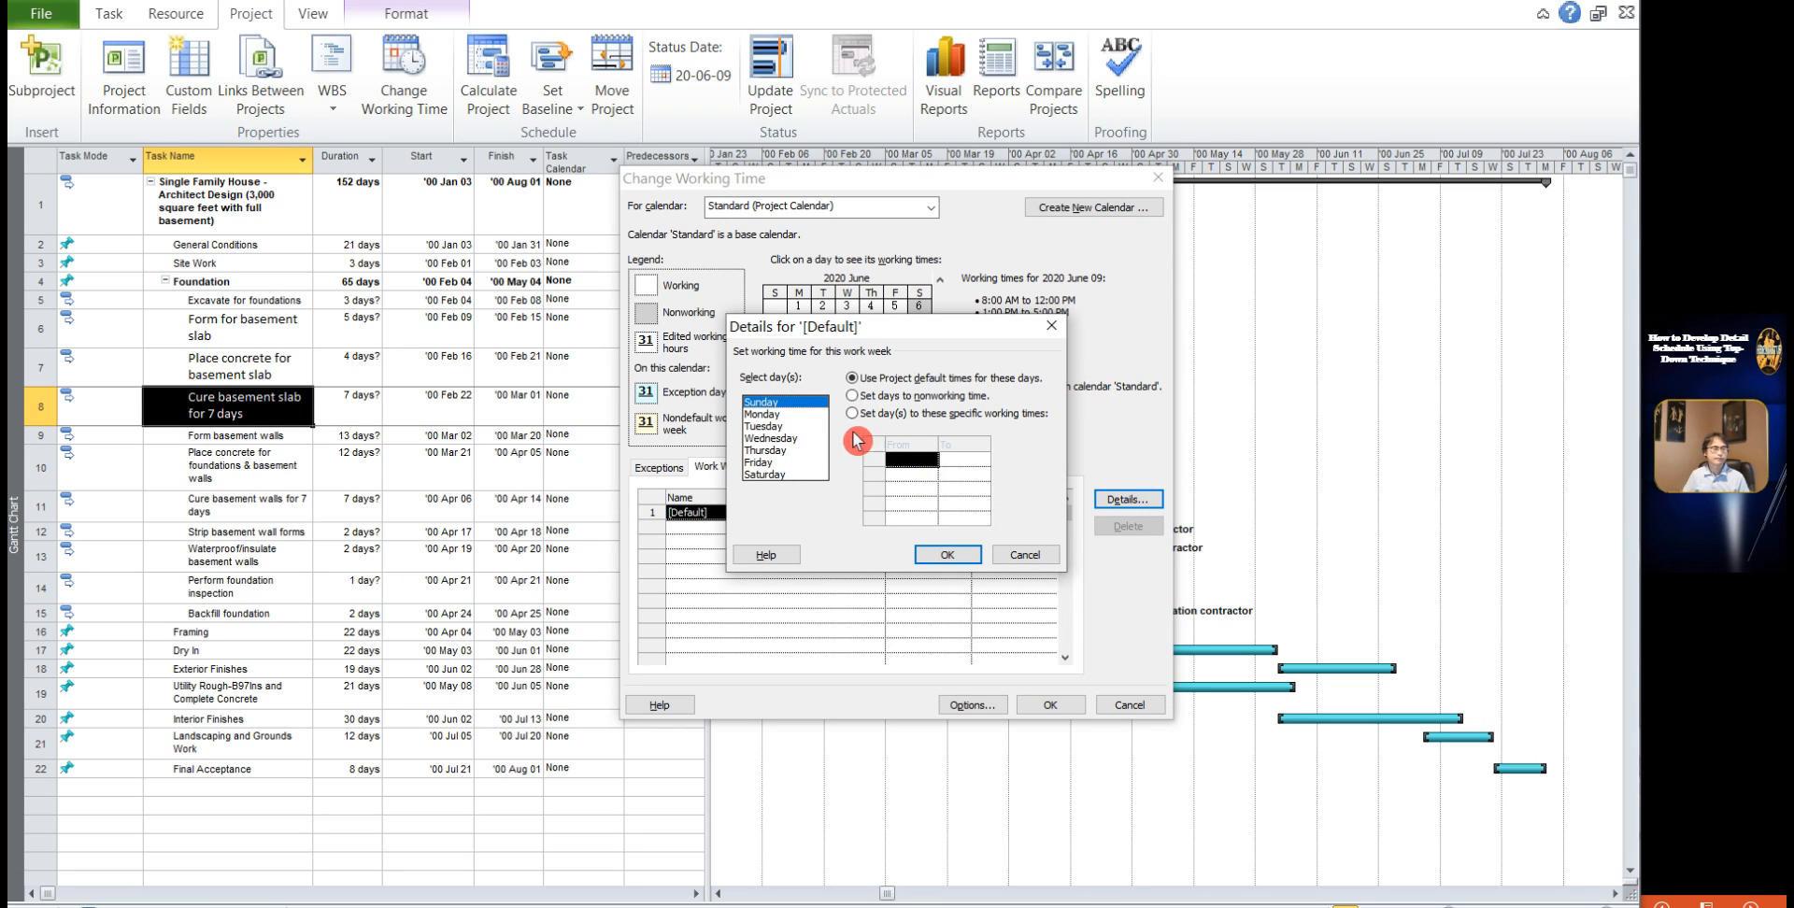
left_click(761, 475)
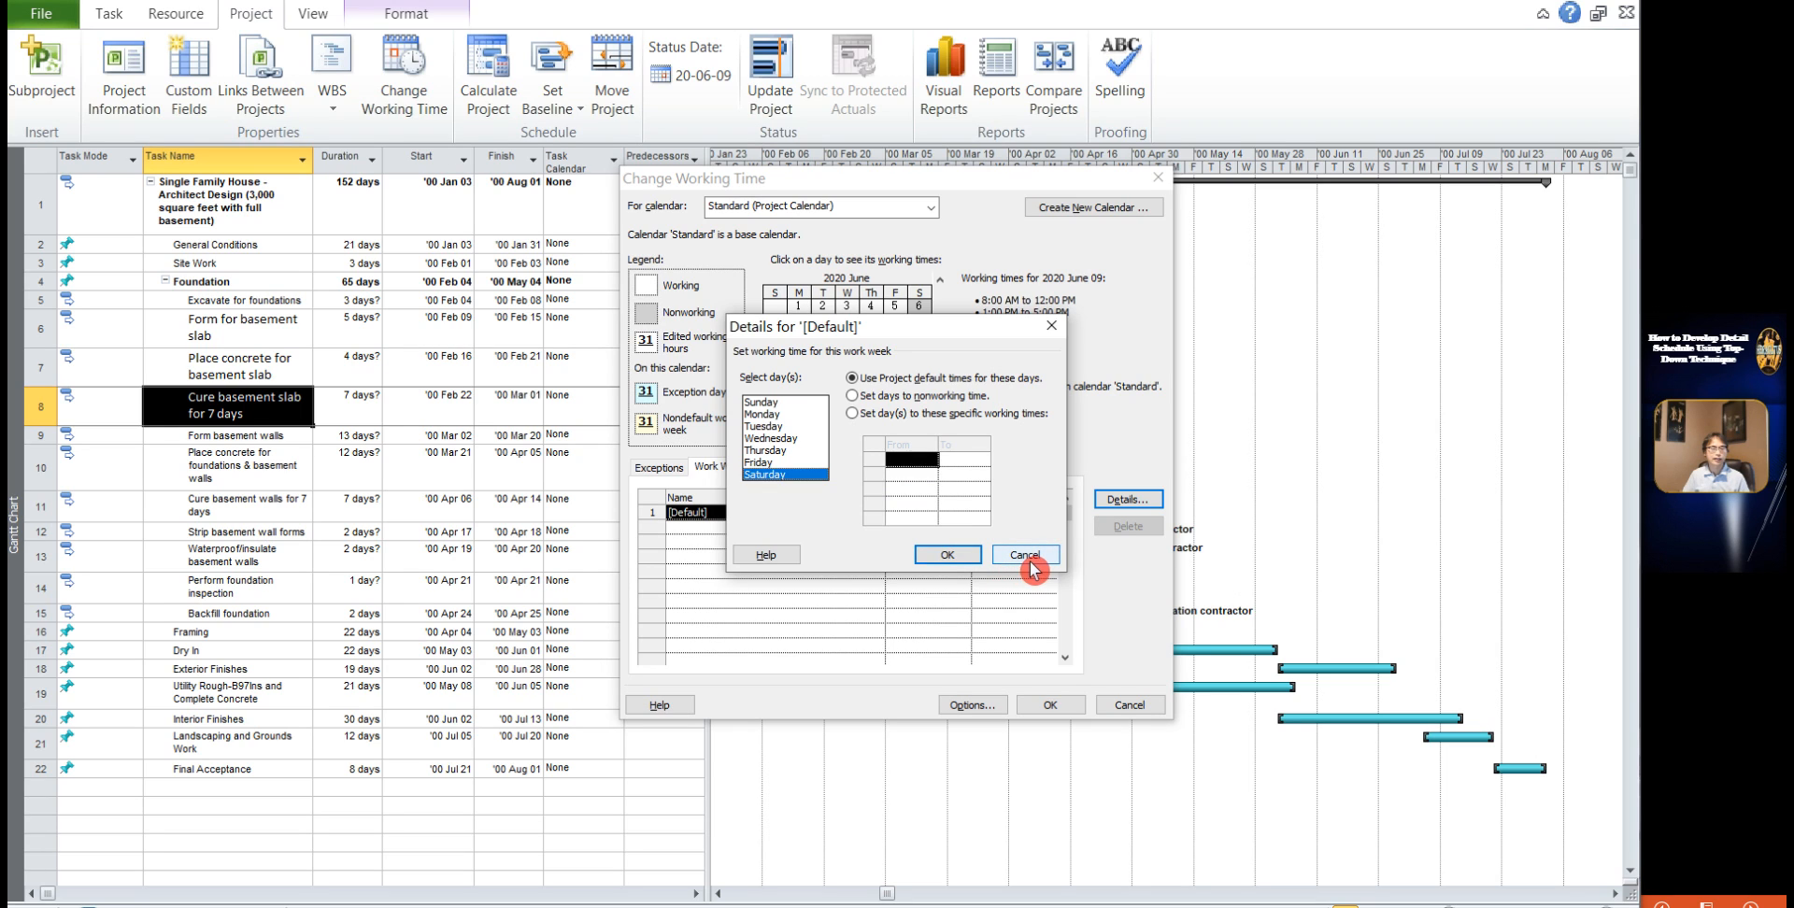
left_click(784, 416)
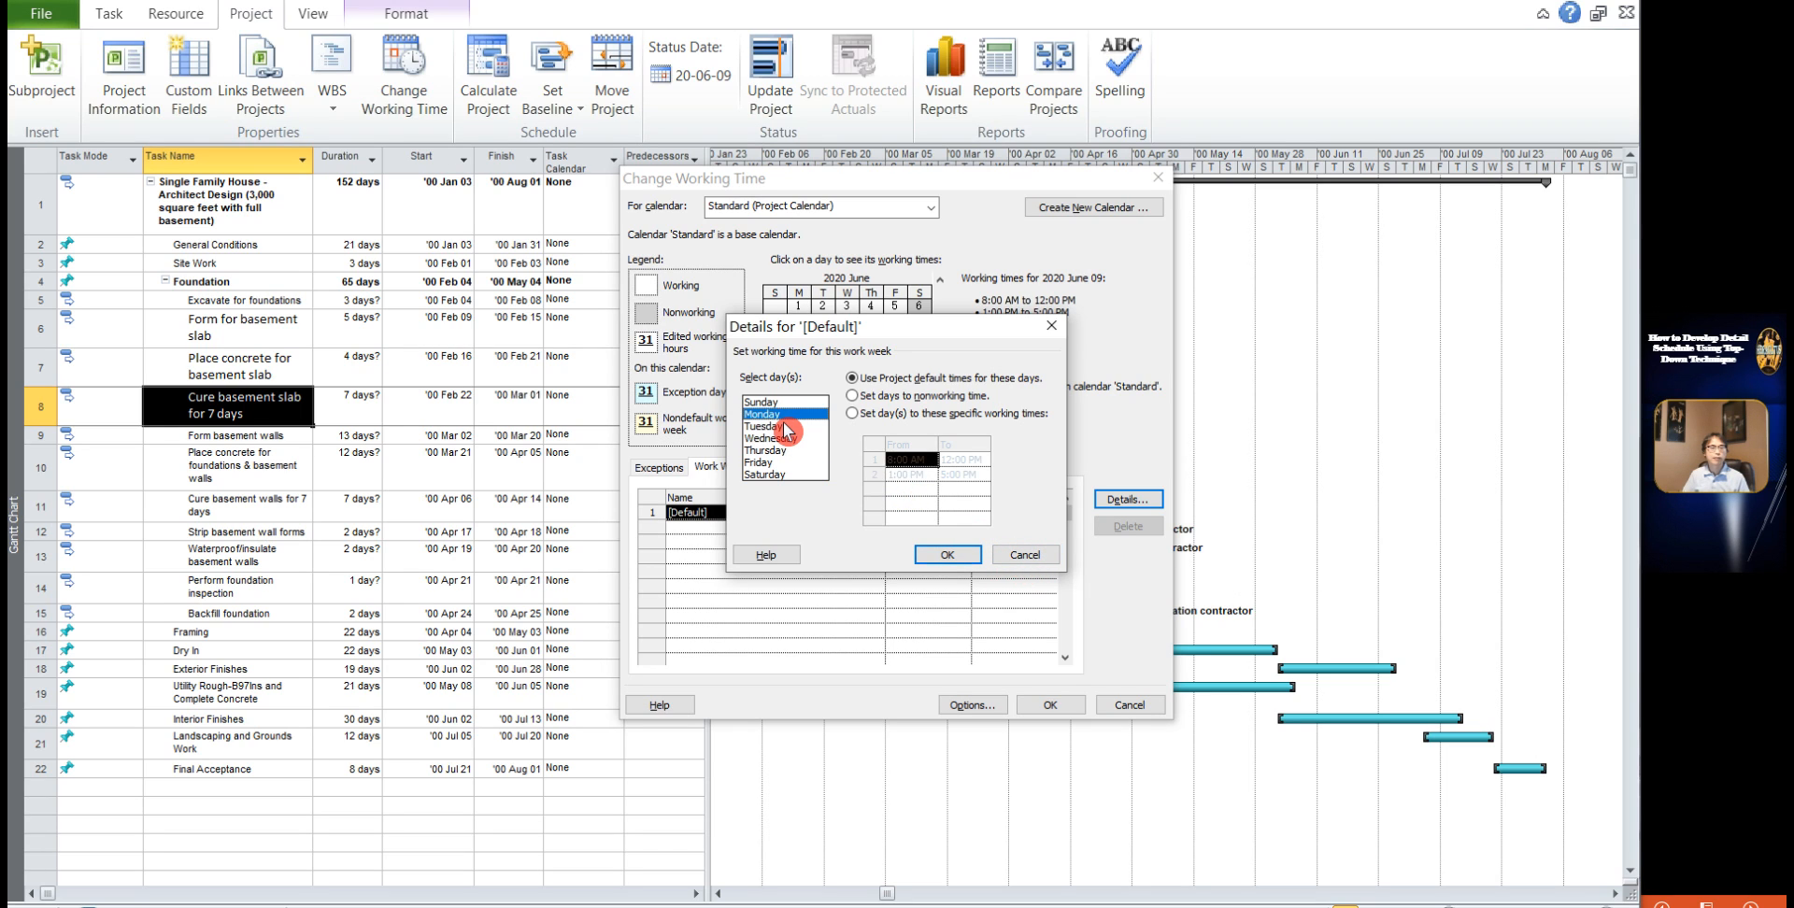
left_click(785, 425)
left_click(787, 434)
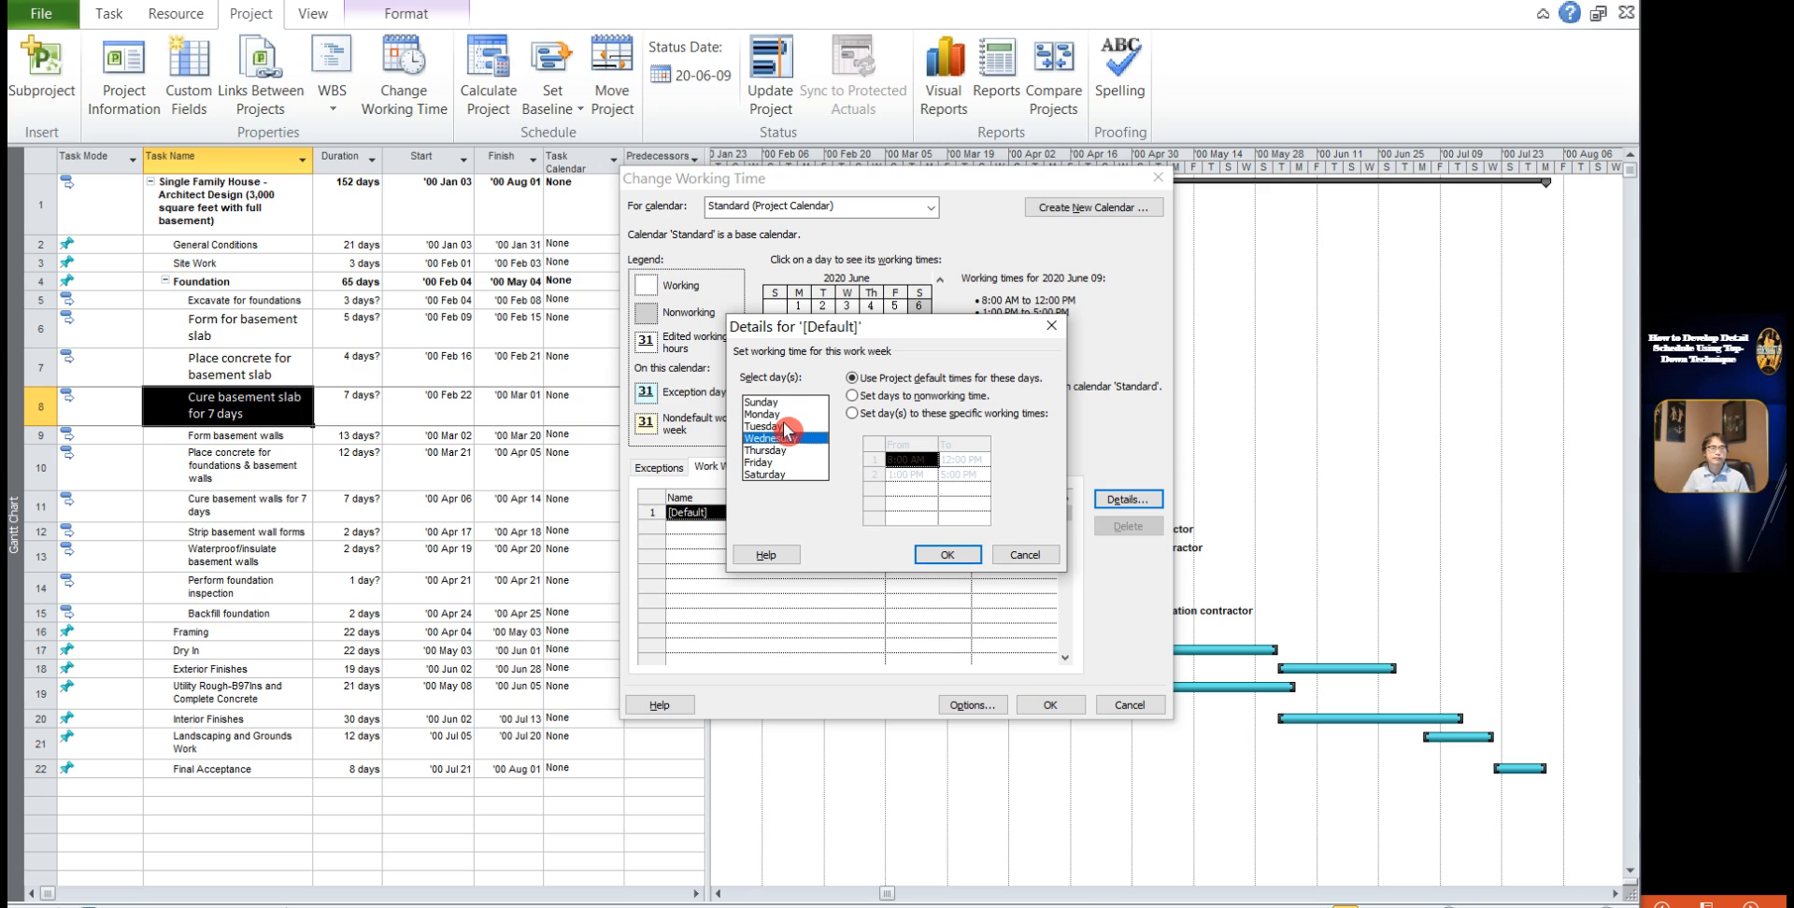
key("Down")
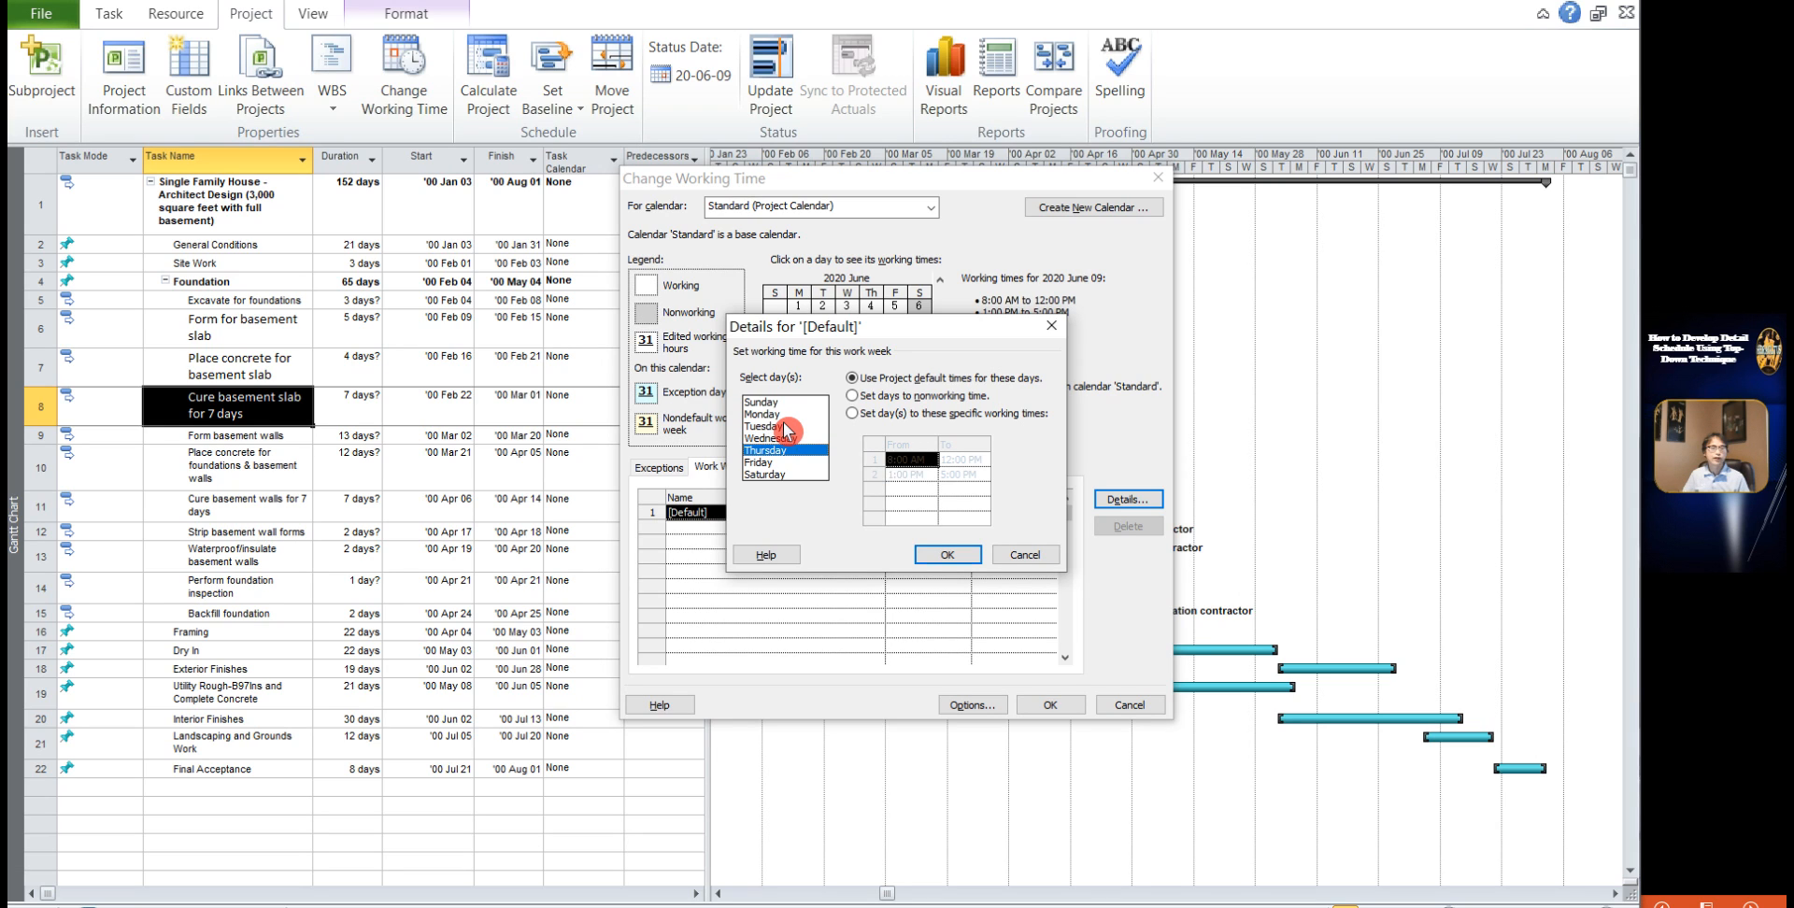
key("Down")
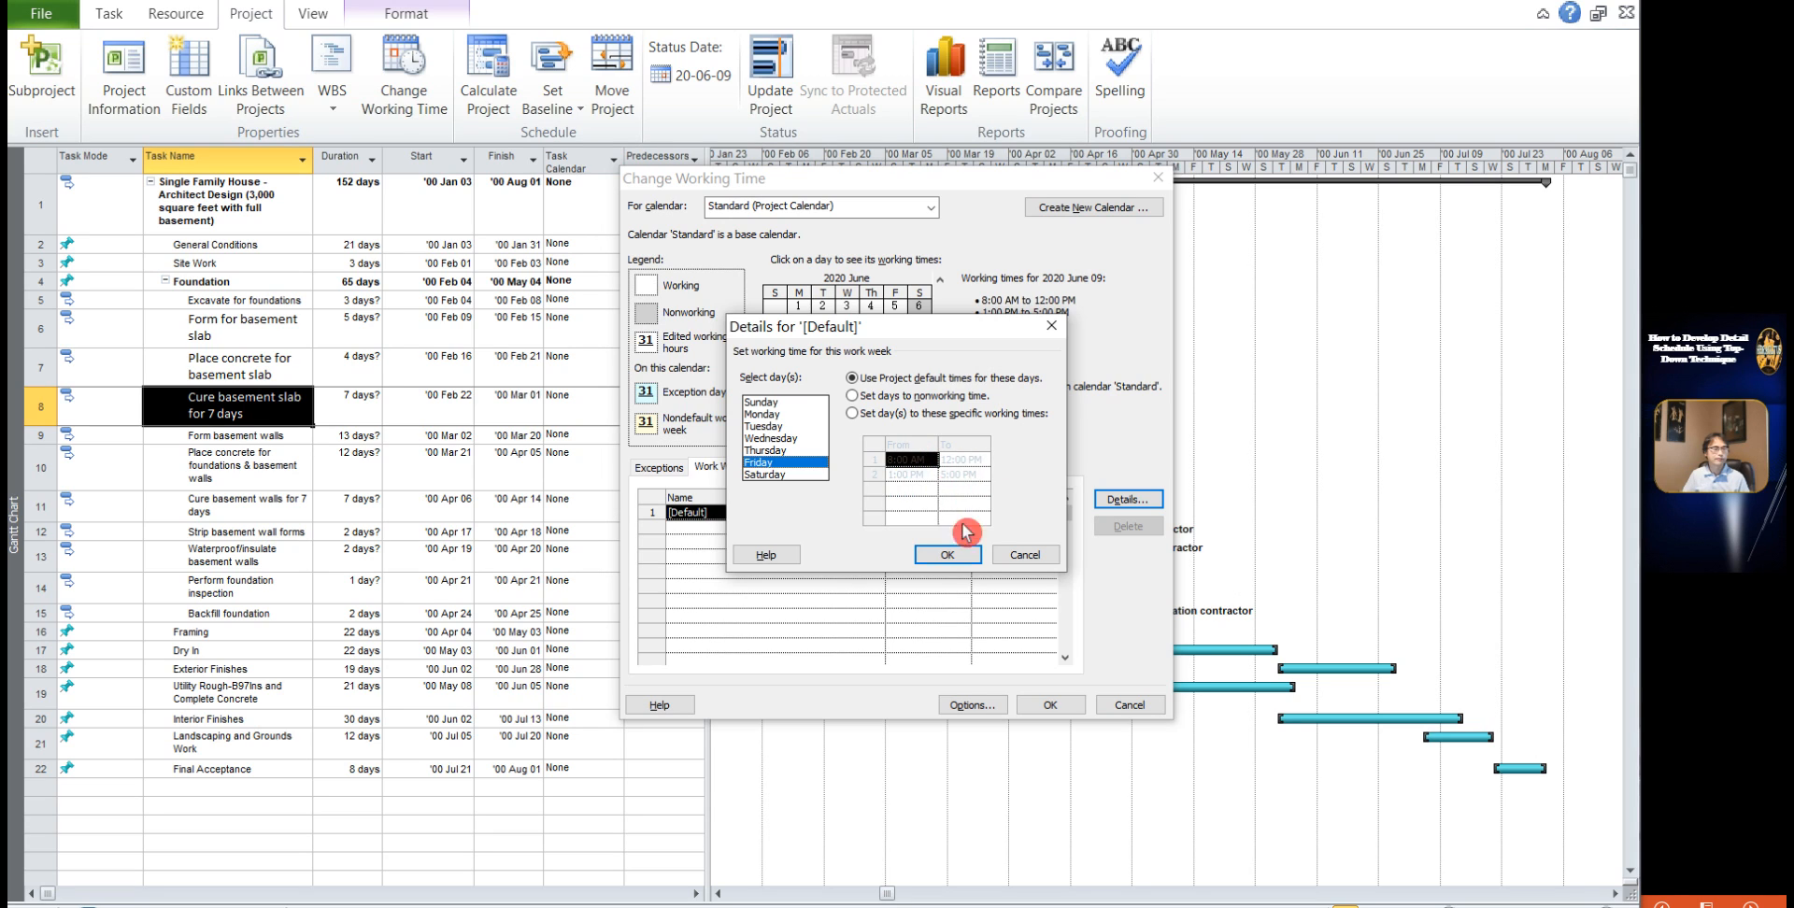
left_click(947, 555)
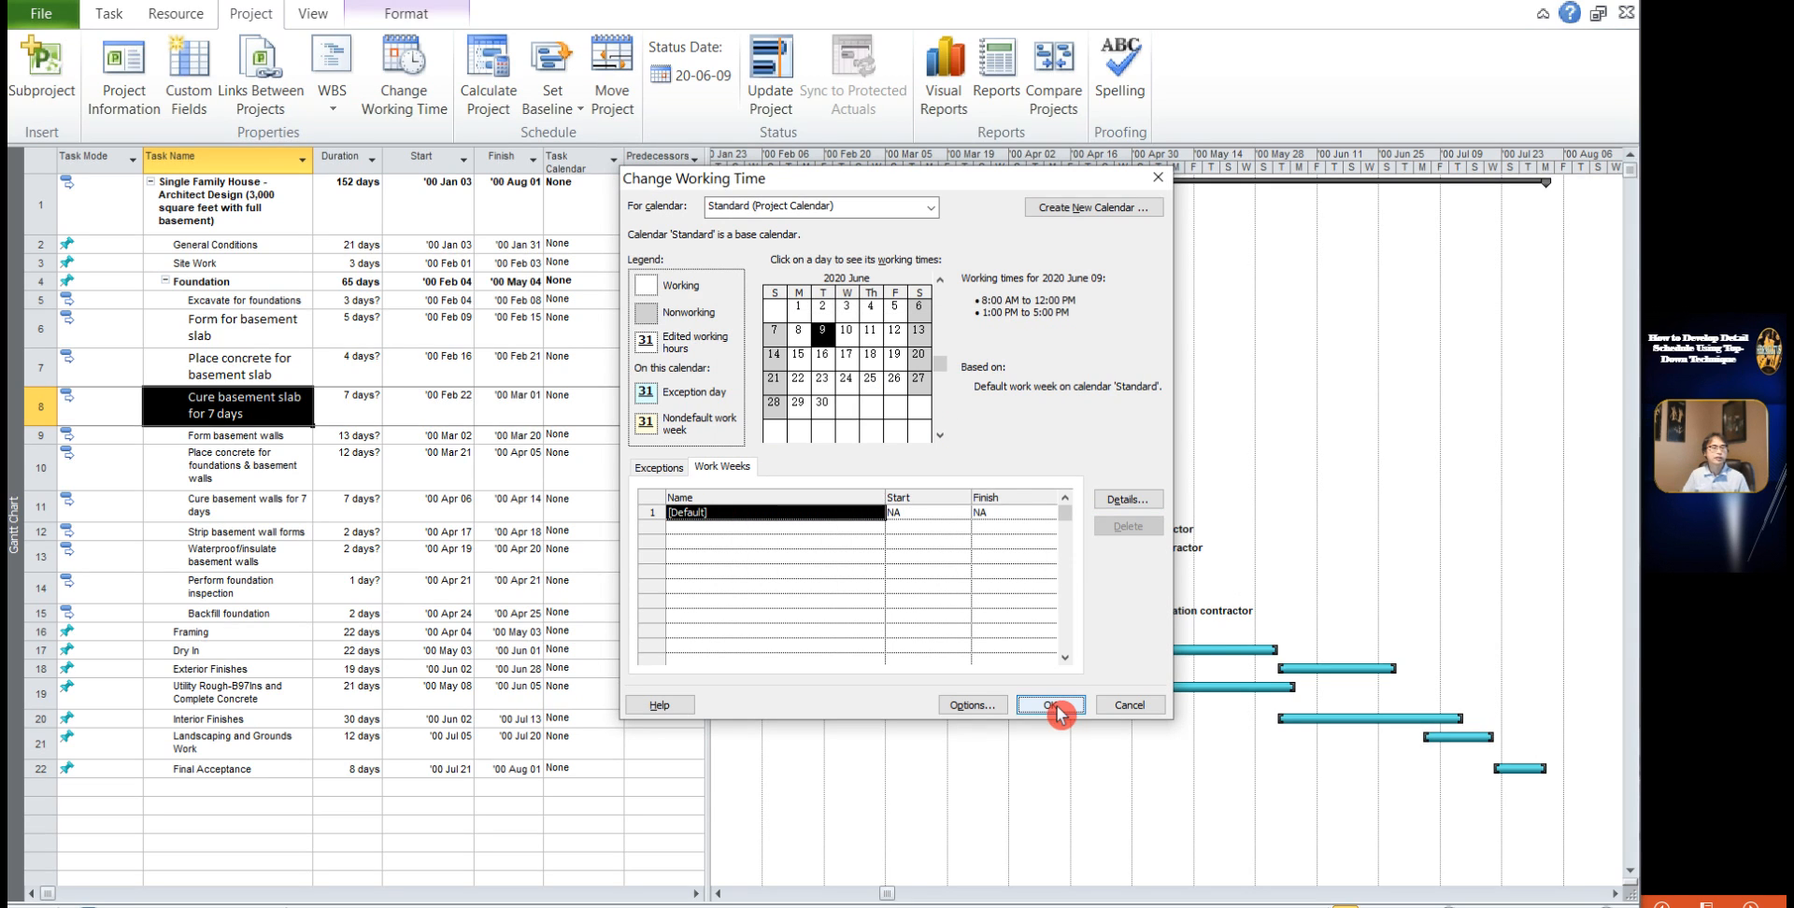
Step: Recheck Monday's working times in the default work week, leaving the details without changes
left_click(1124, 501)
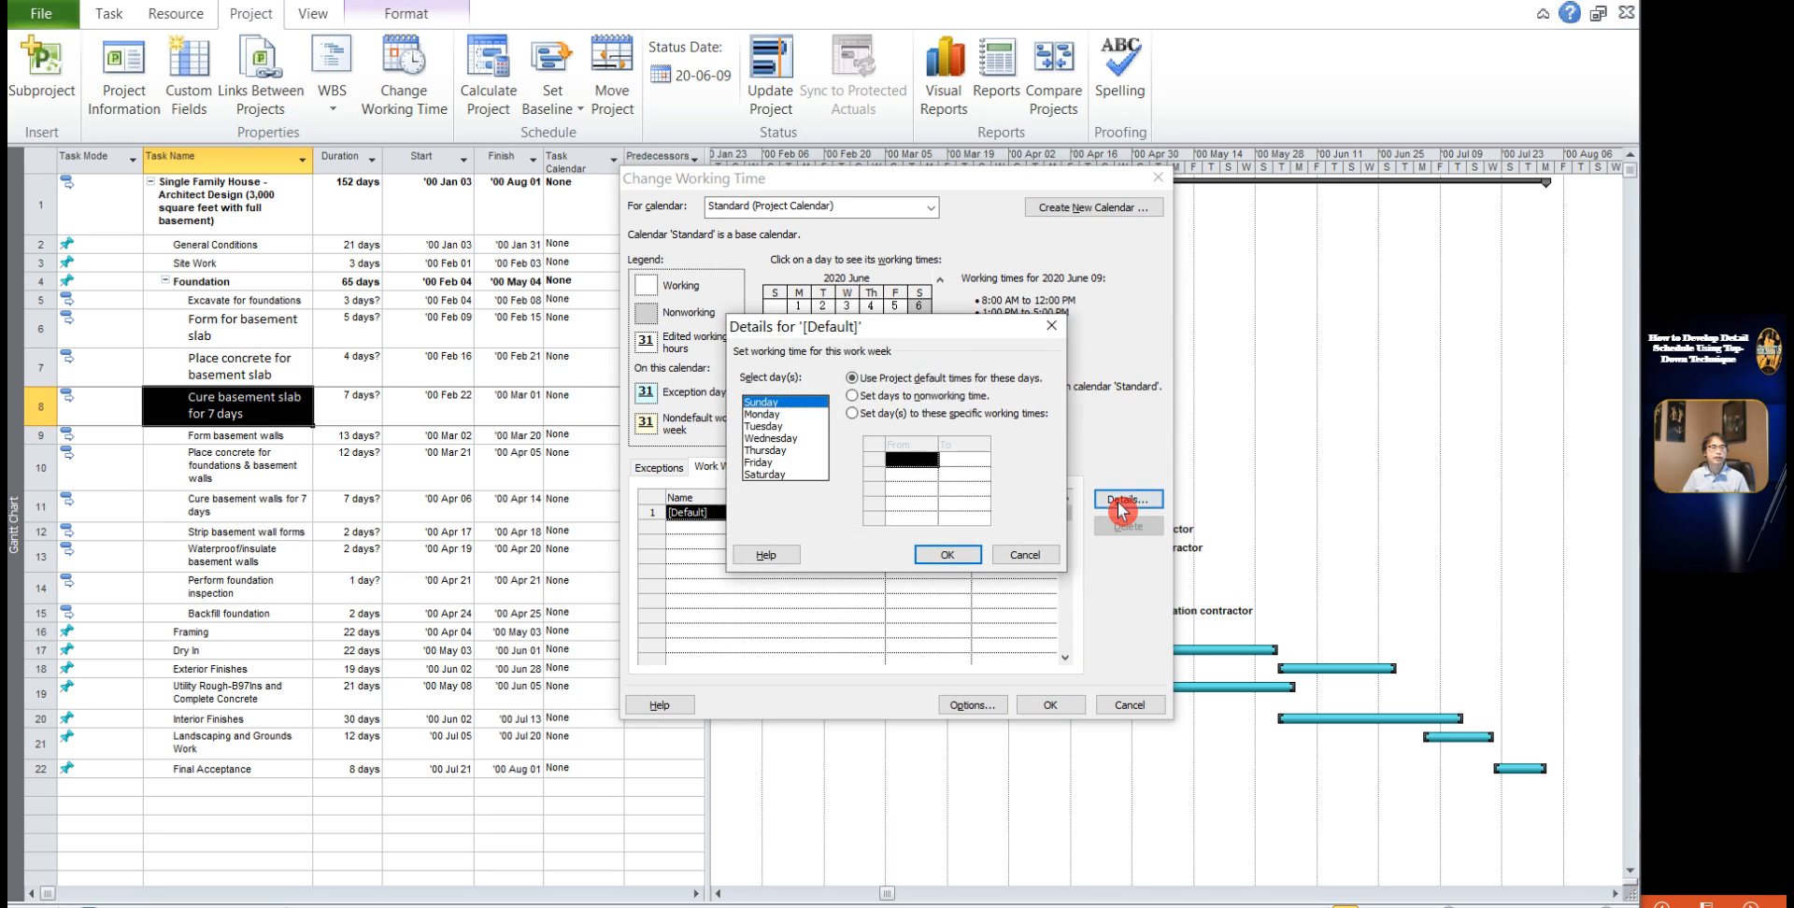
left_click(780, 415)
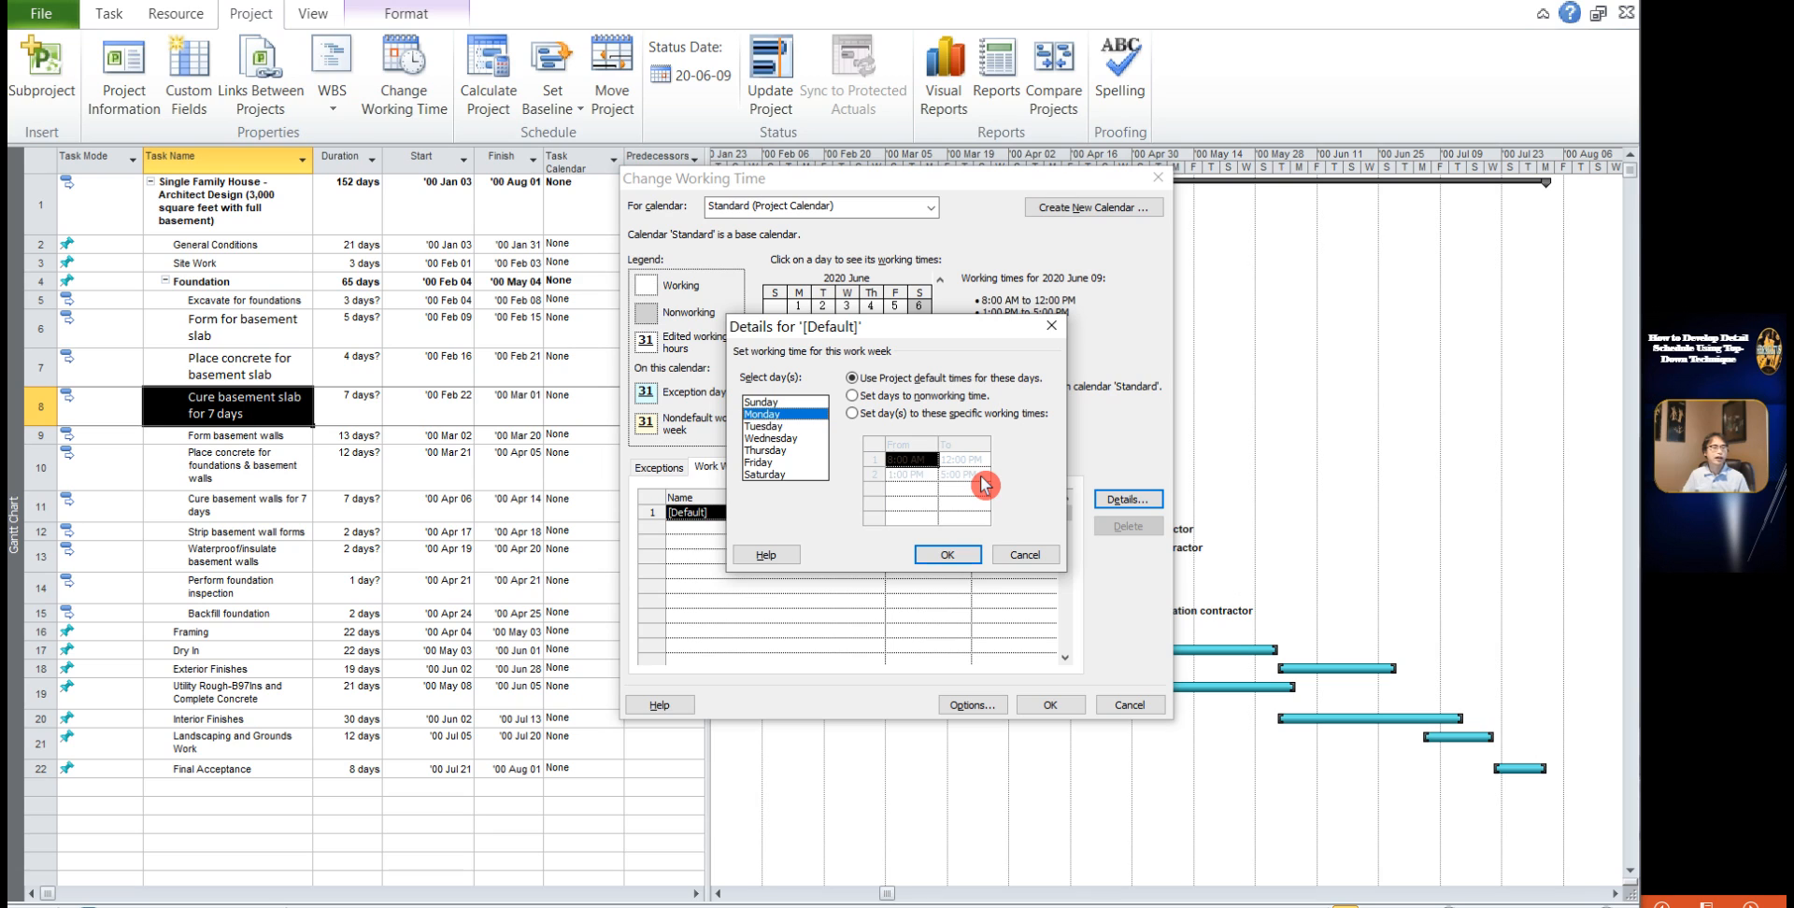
left_click(1024, 557)
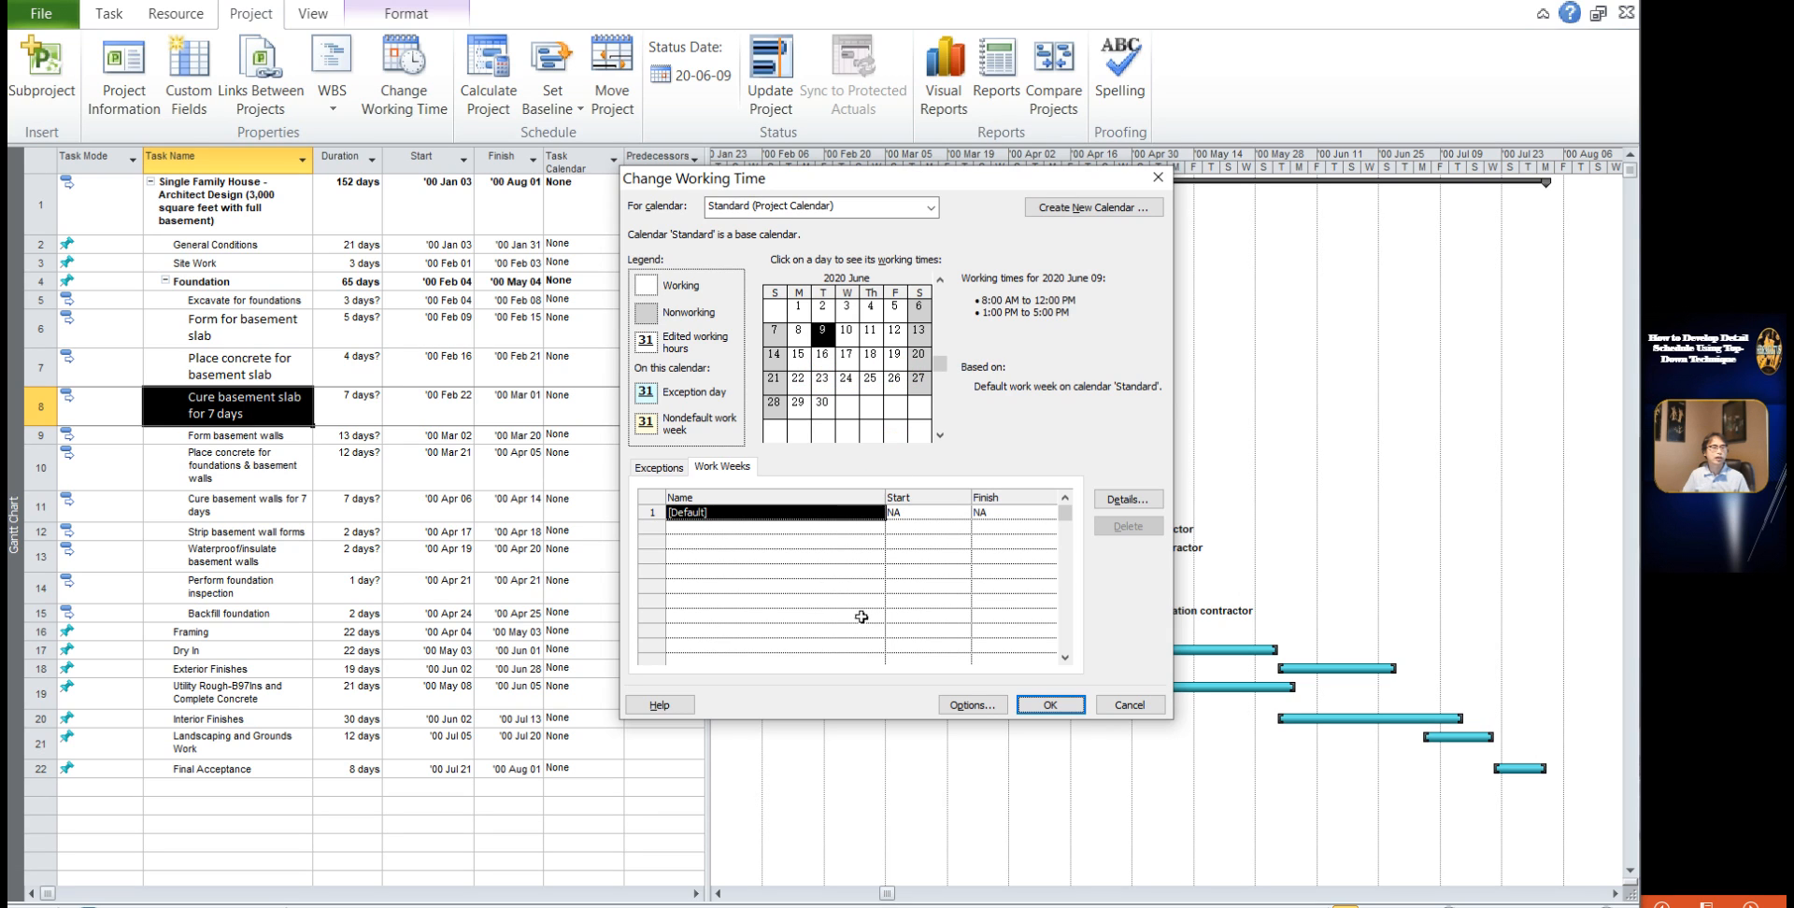
Step: Leave the working time settings unchanged and review the Cure basement slab for 7 days task and its duration
left_click(1141, 710)
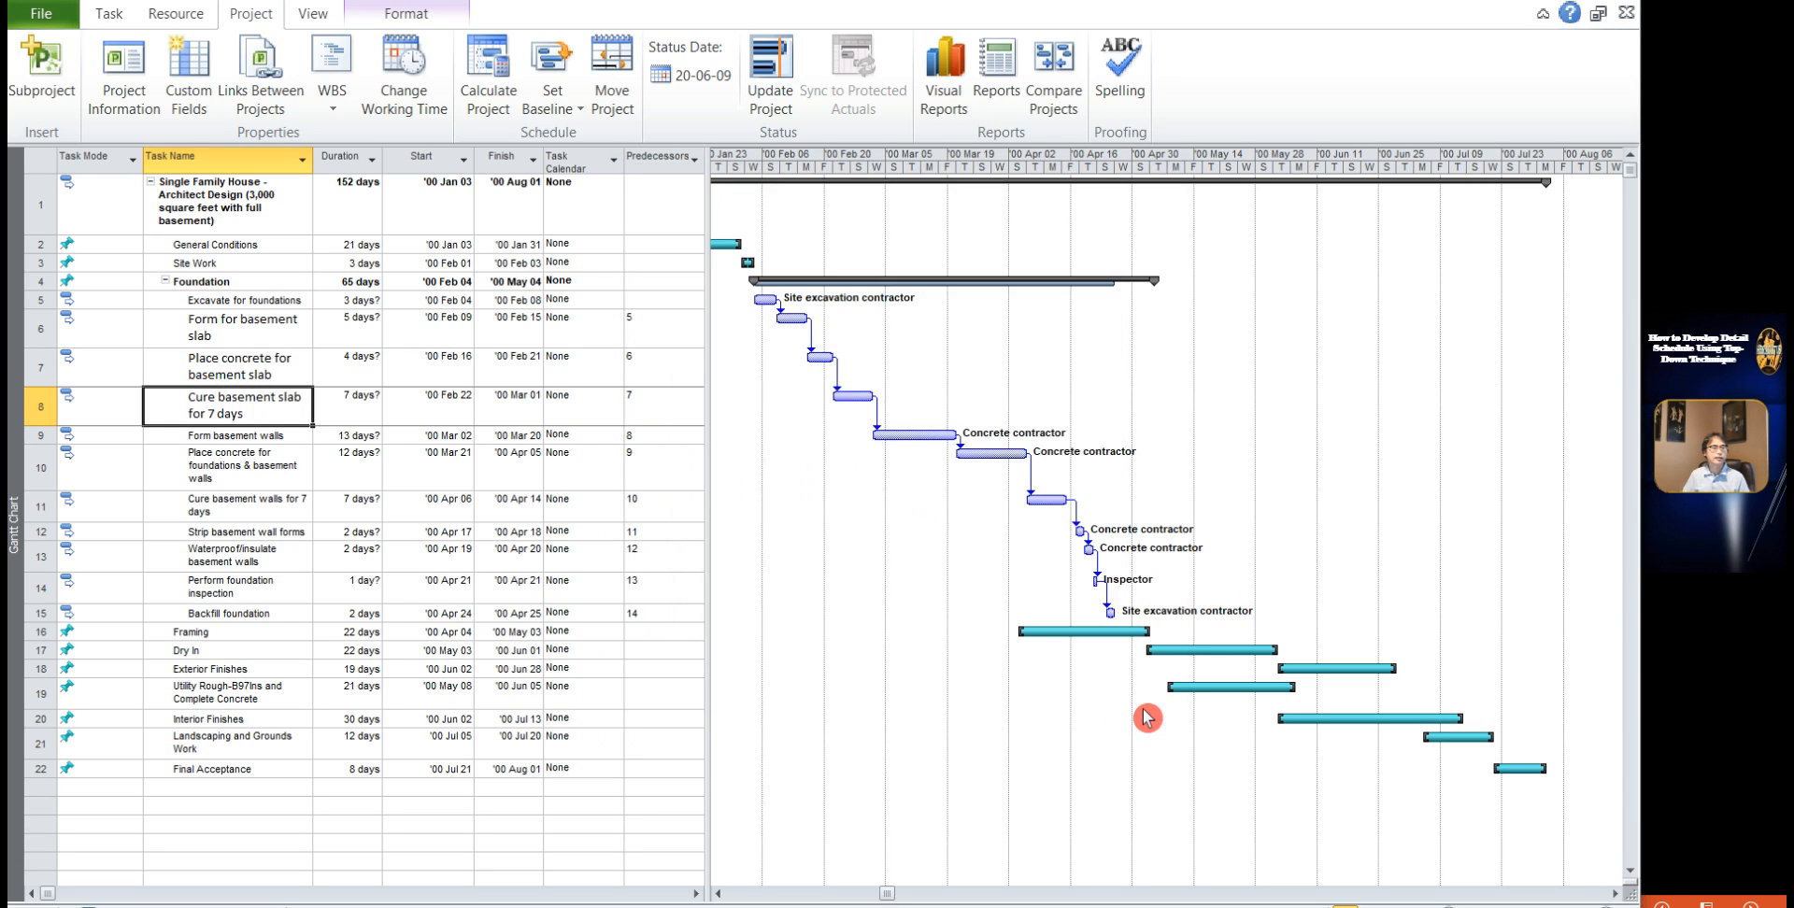
left_click(424, 487)
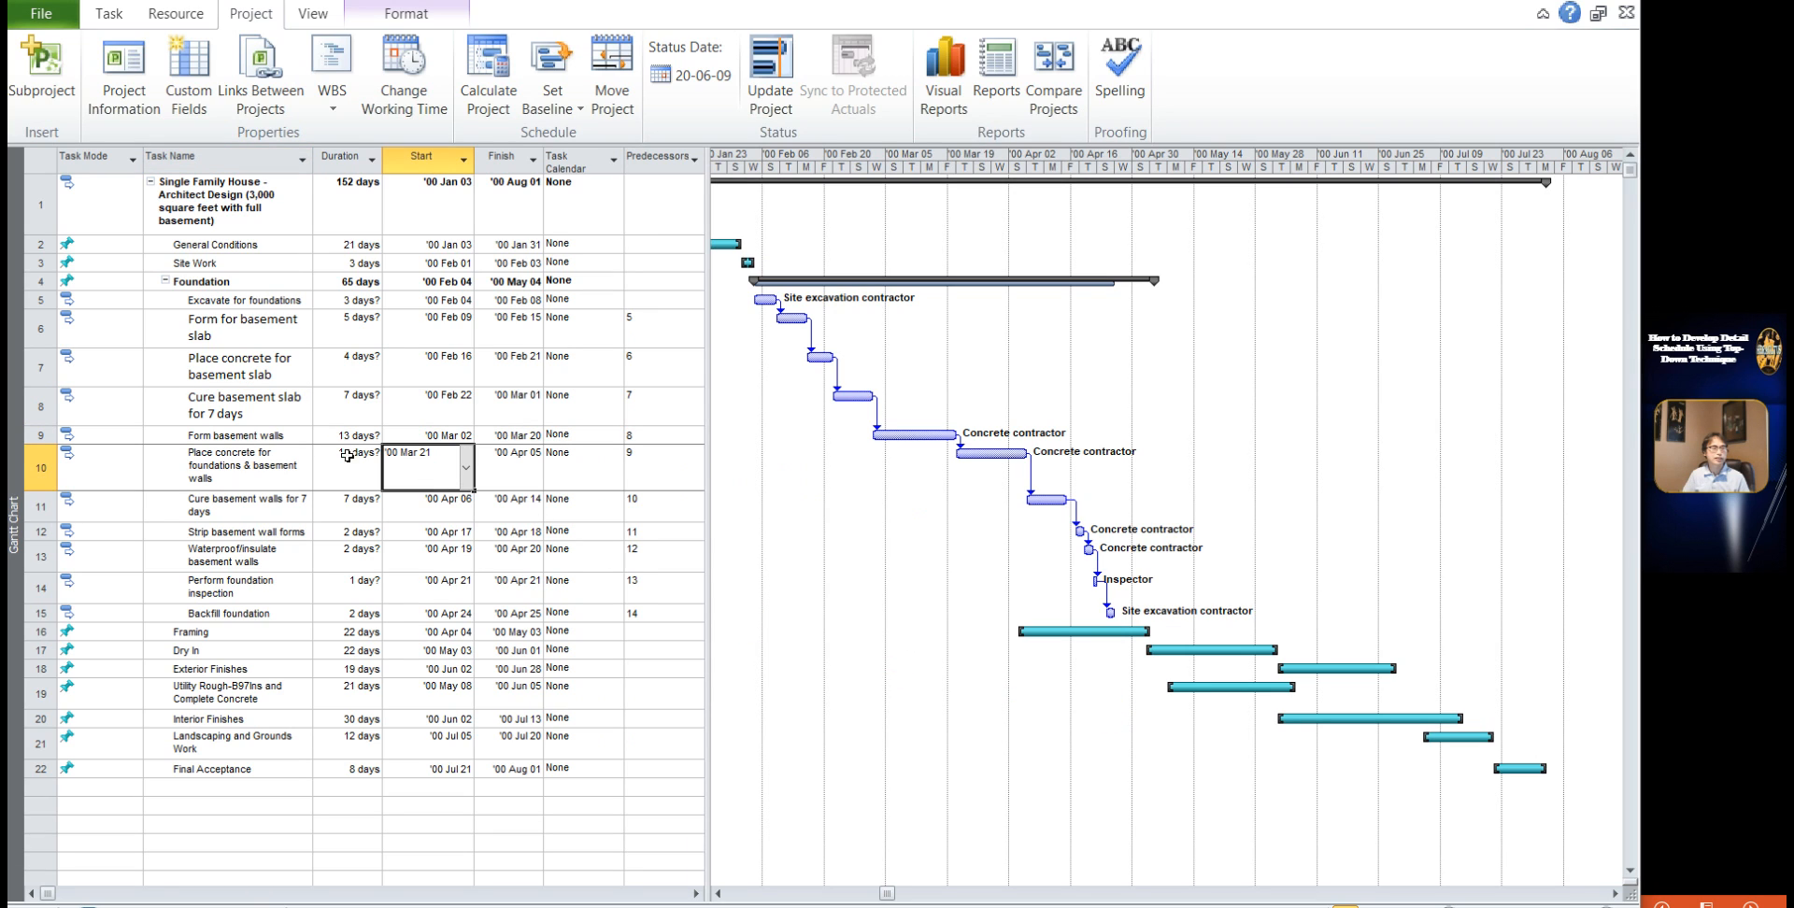
left_click(240, 416)
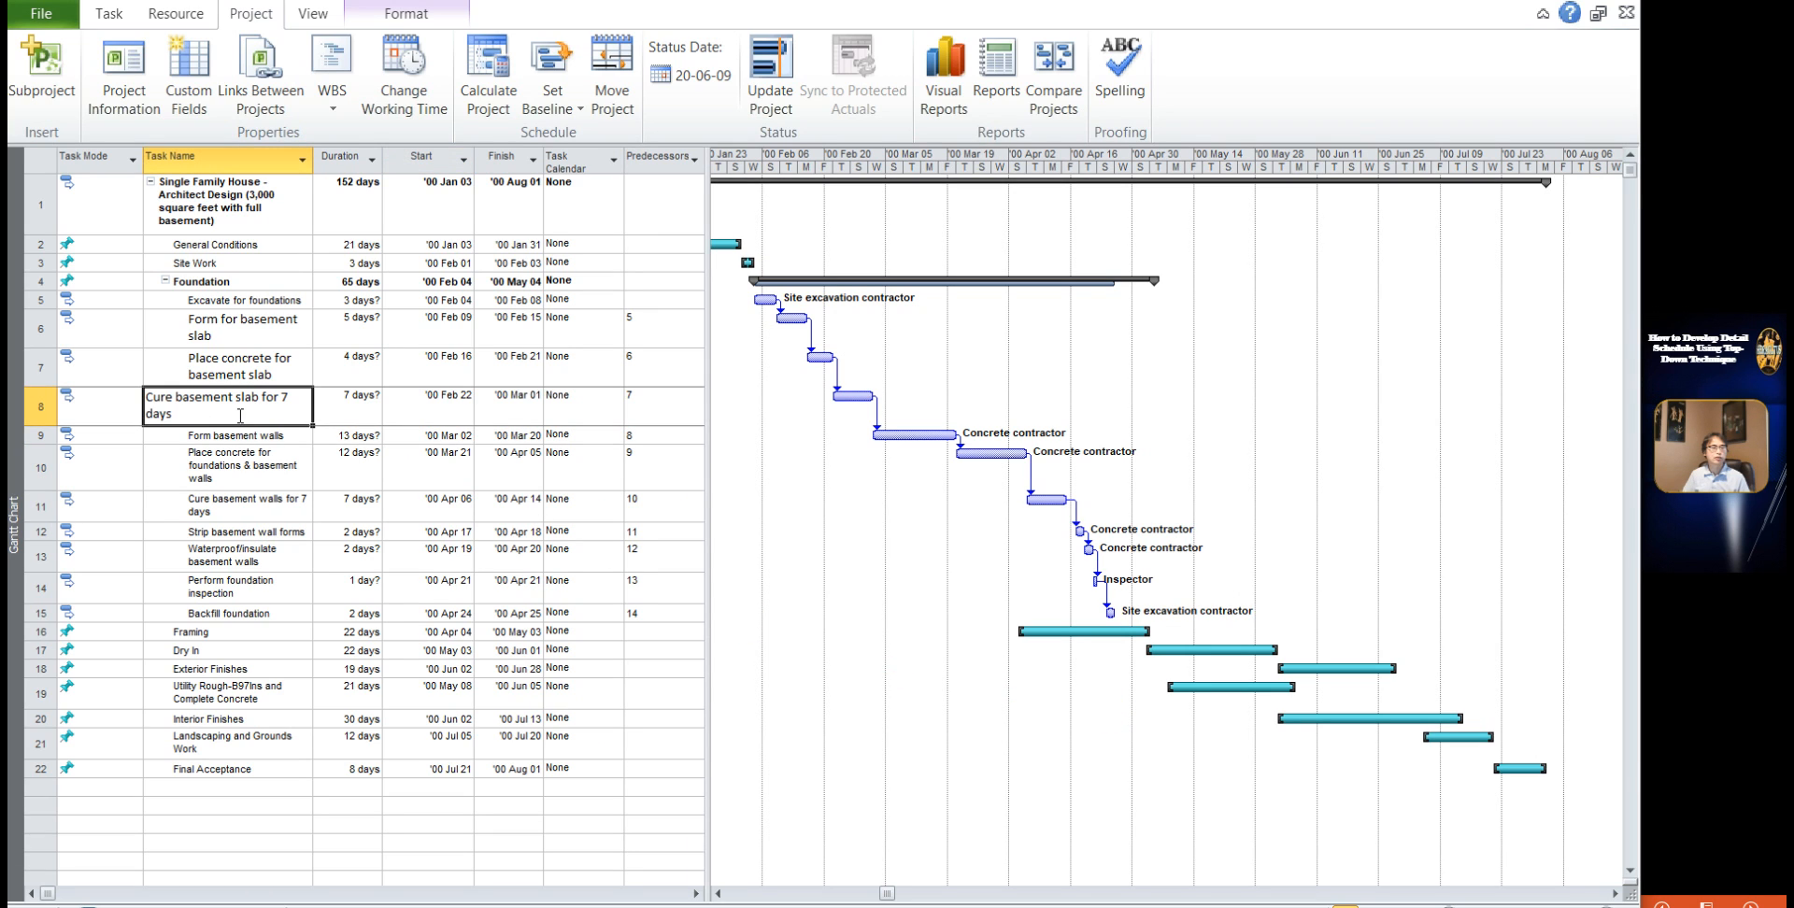
left_click(347, 394)
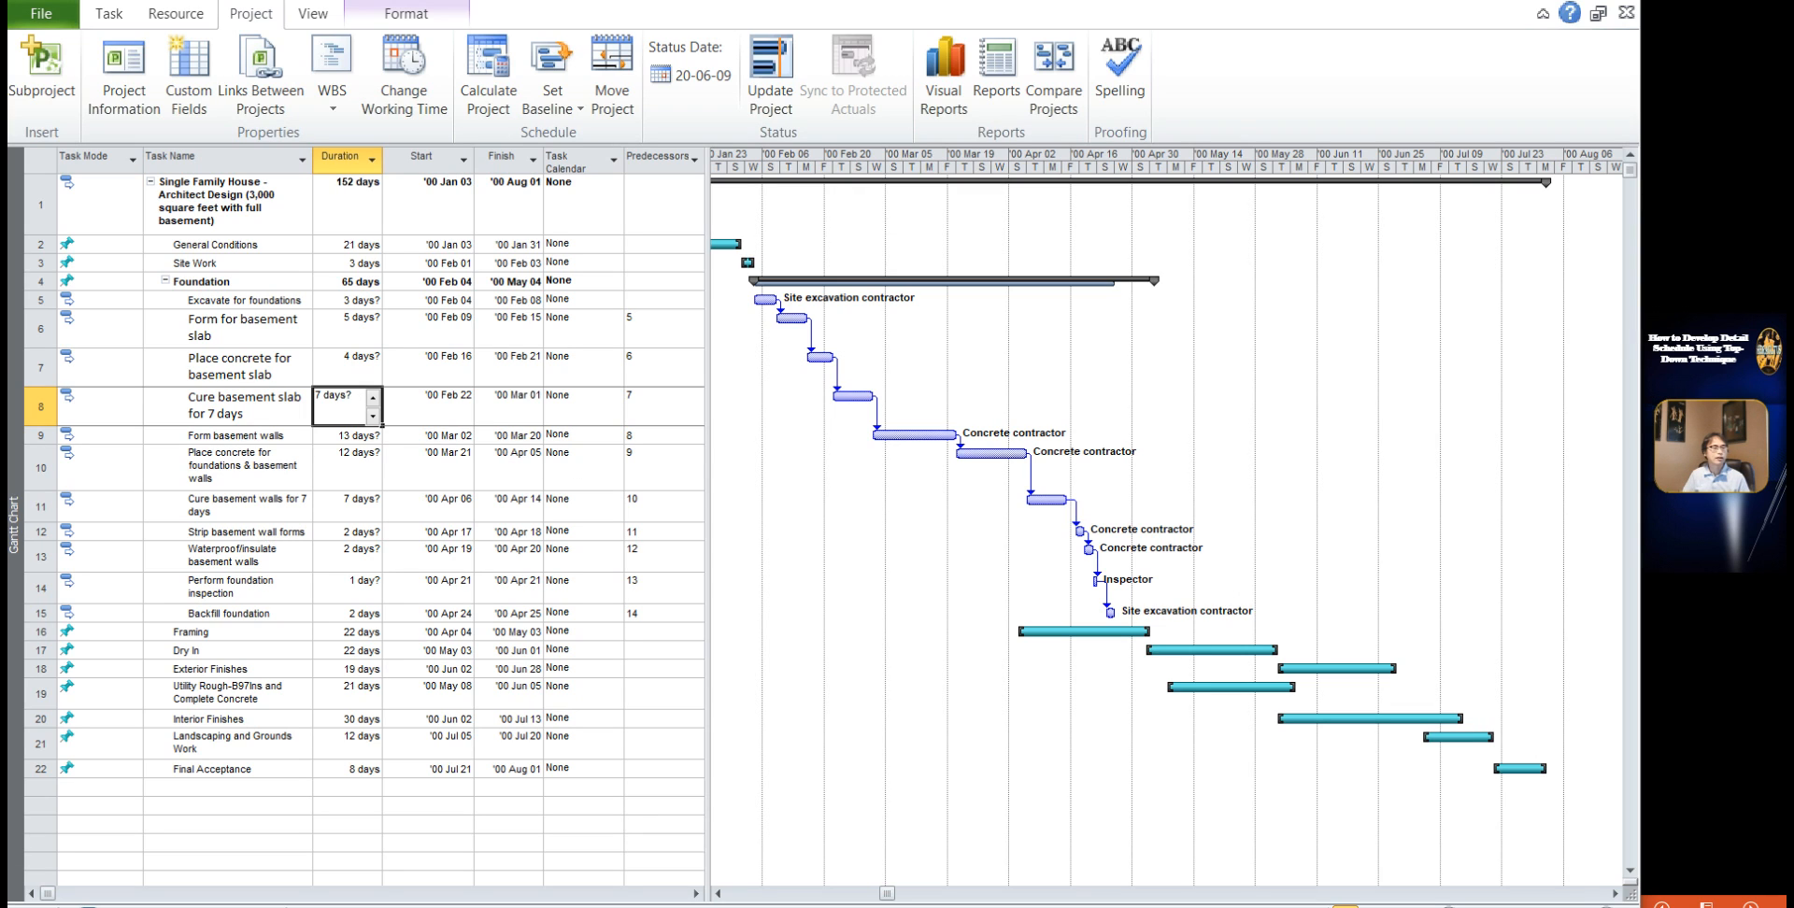
double_click(223, 407)
key("Return")
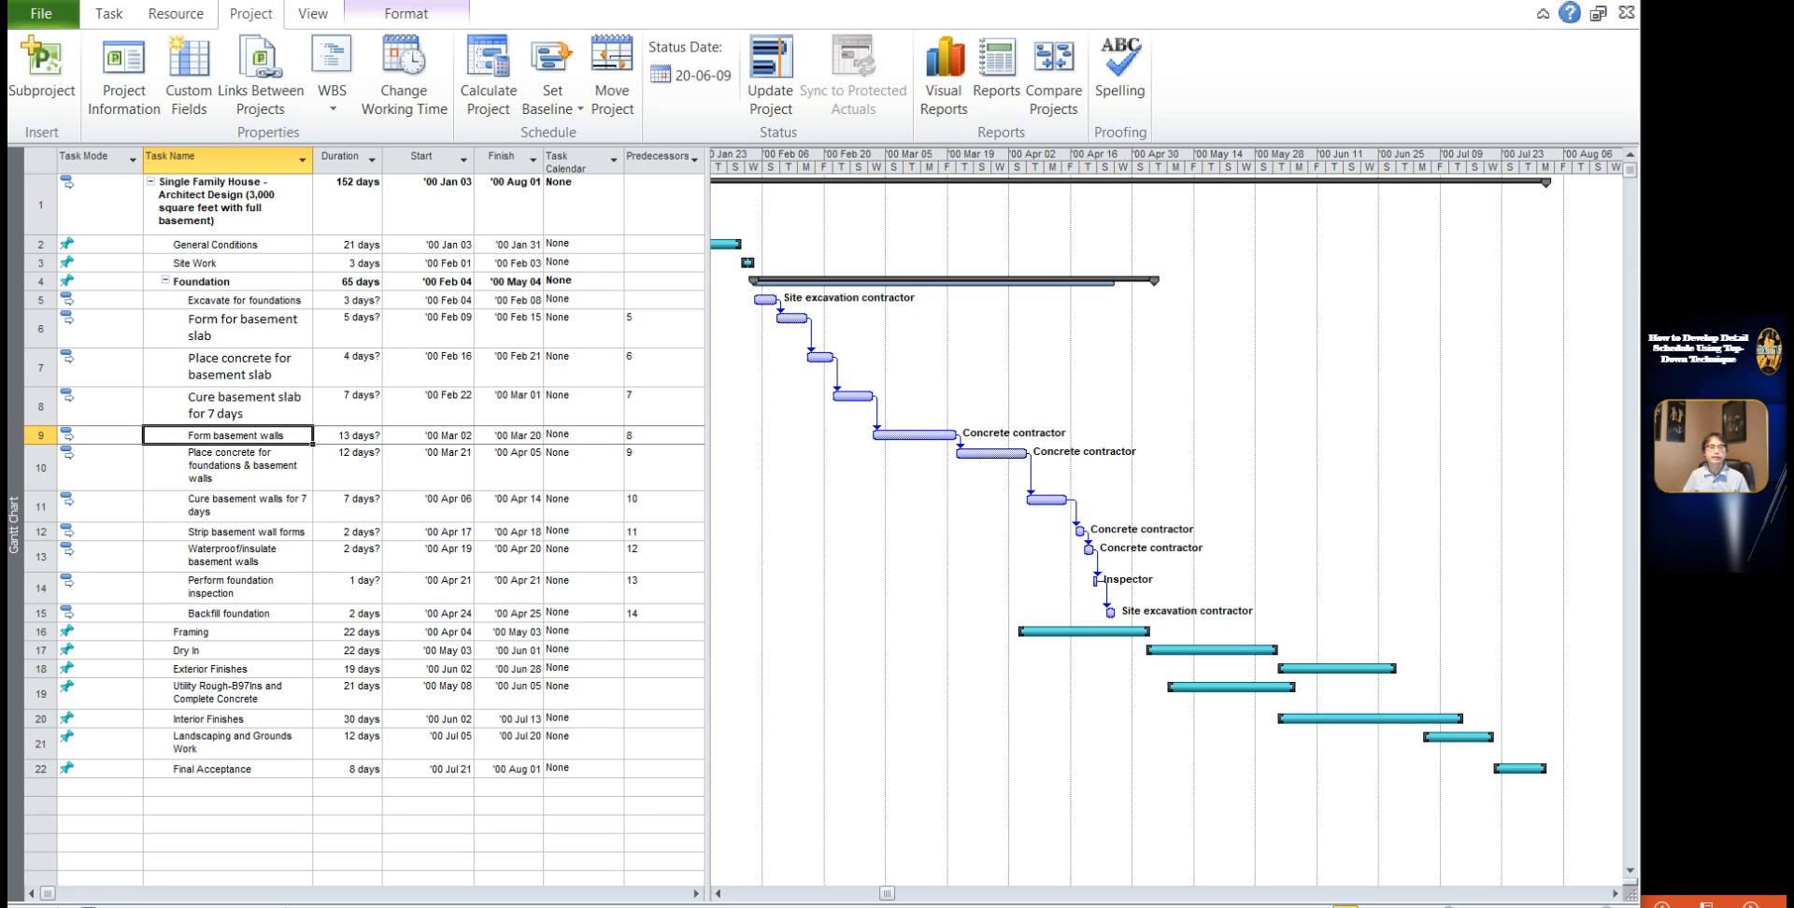
Step: Insert a Task Calendar column before the Predecessors column in the task table
right_click(663, 159)
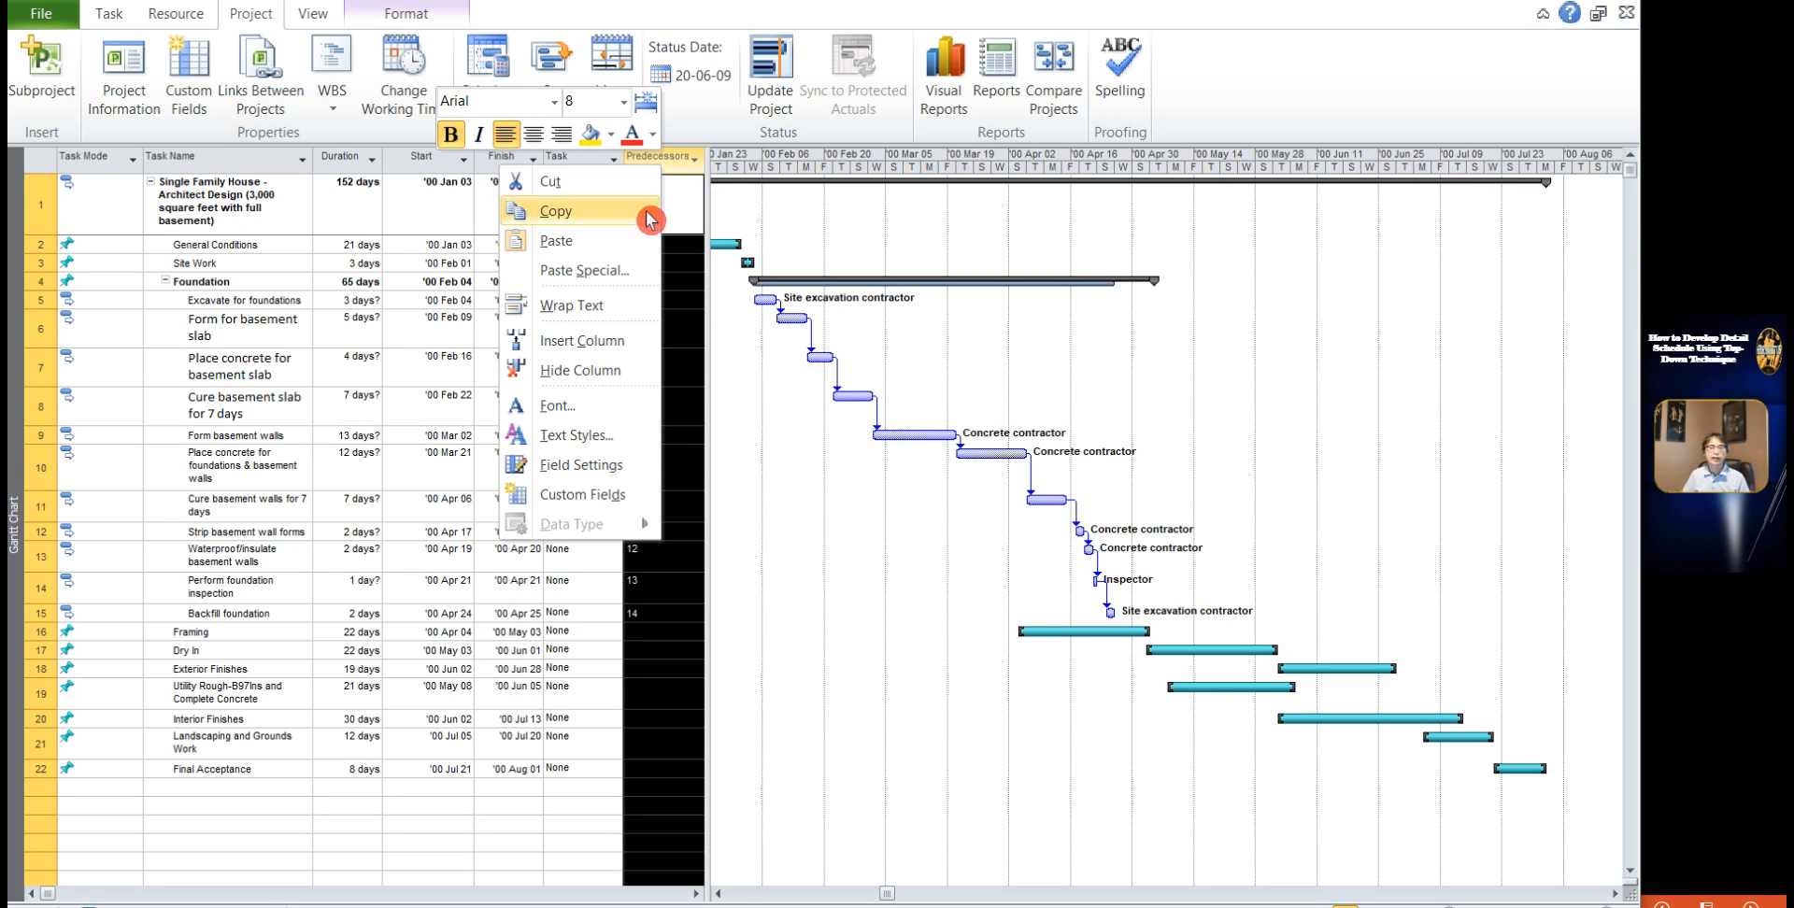
left_click(590, 342)
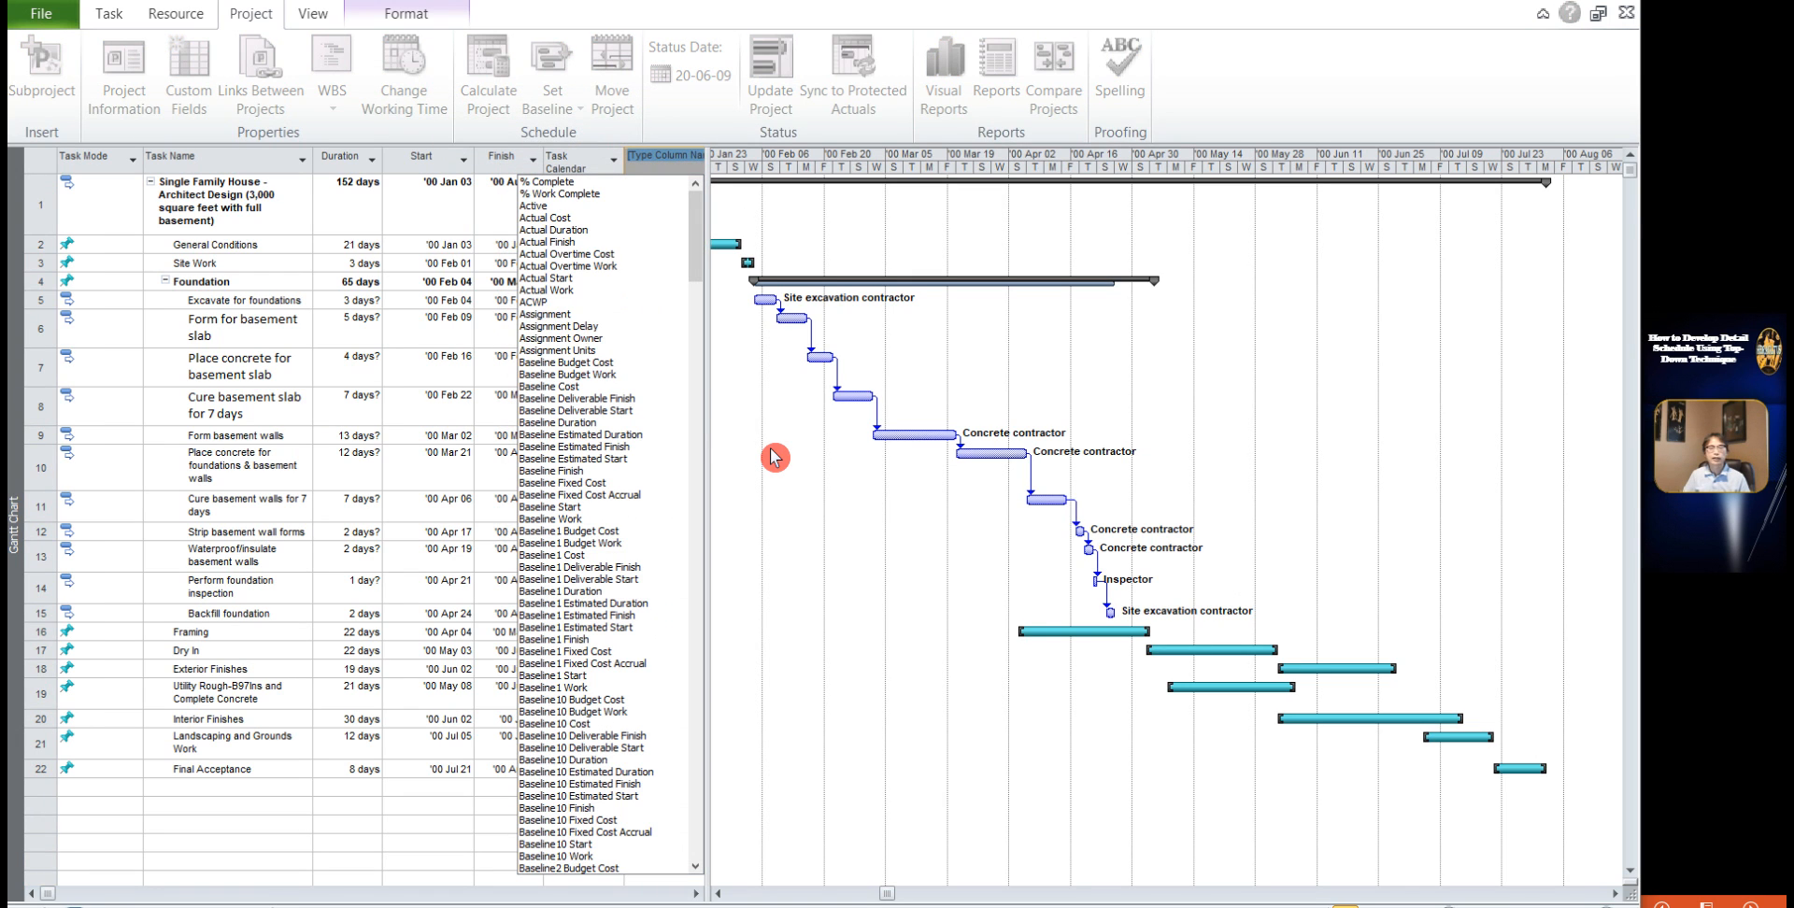
type("task Calendar")
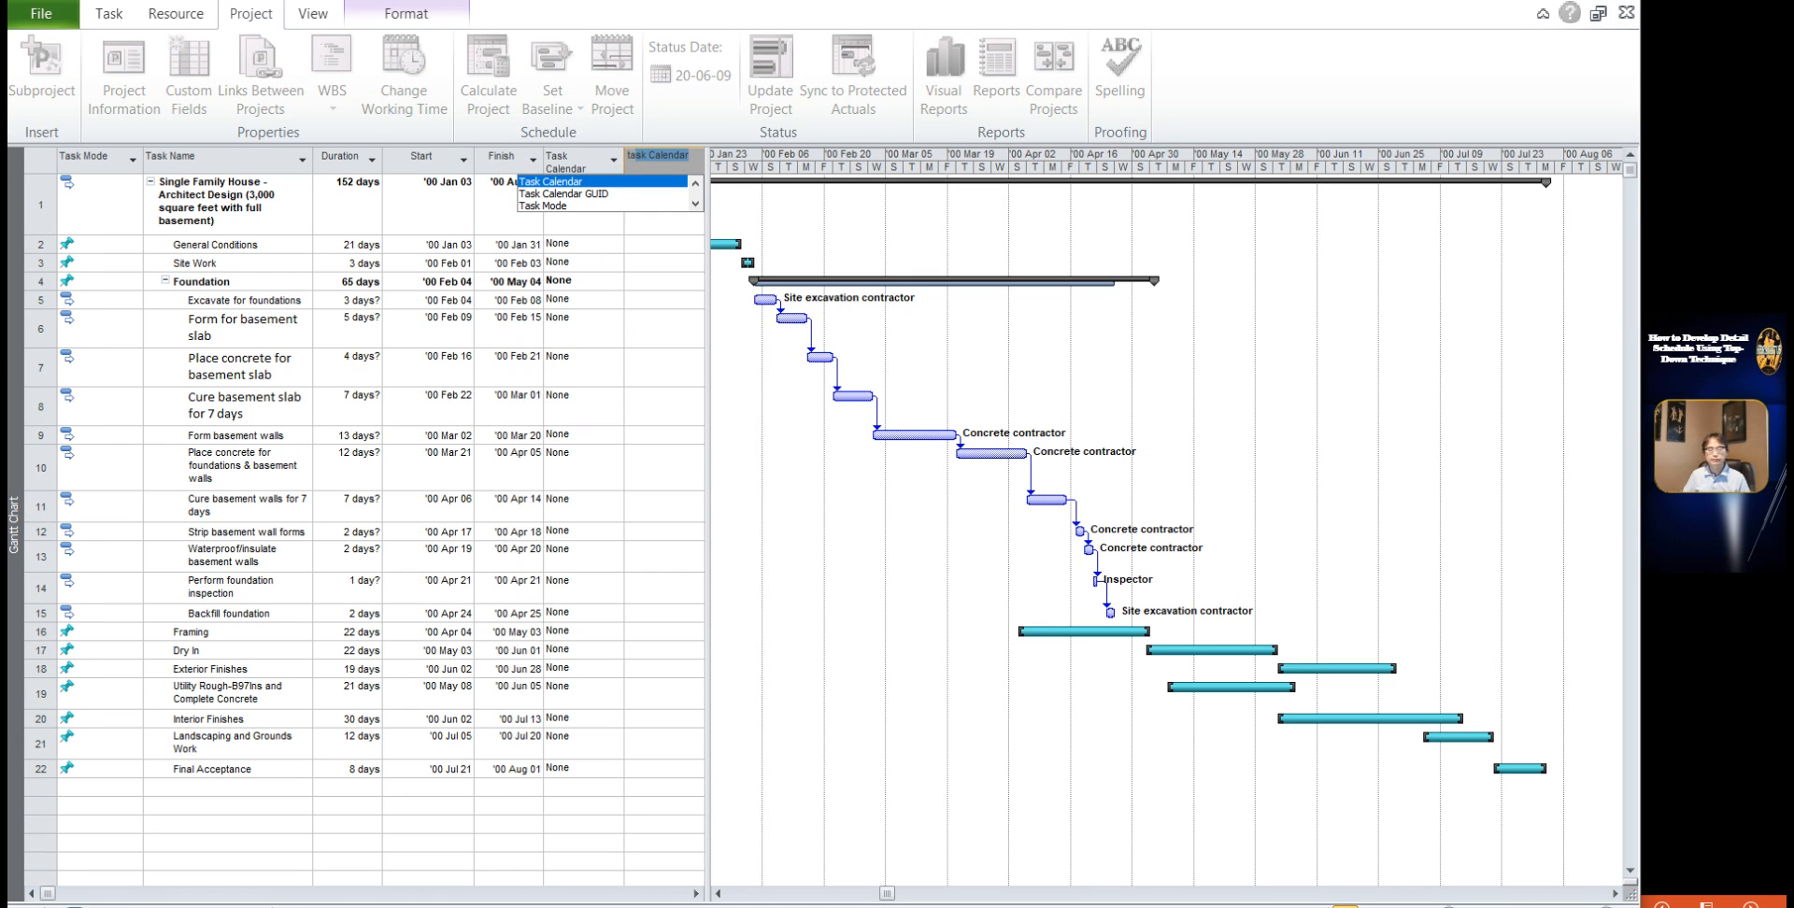
left_click(564, 186)
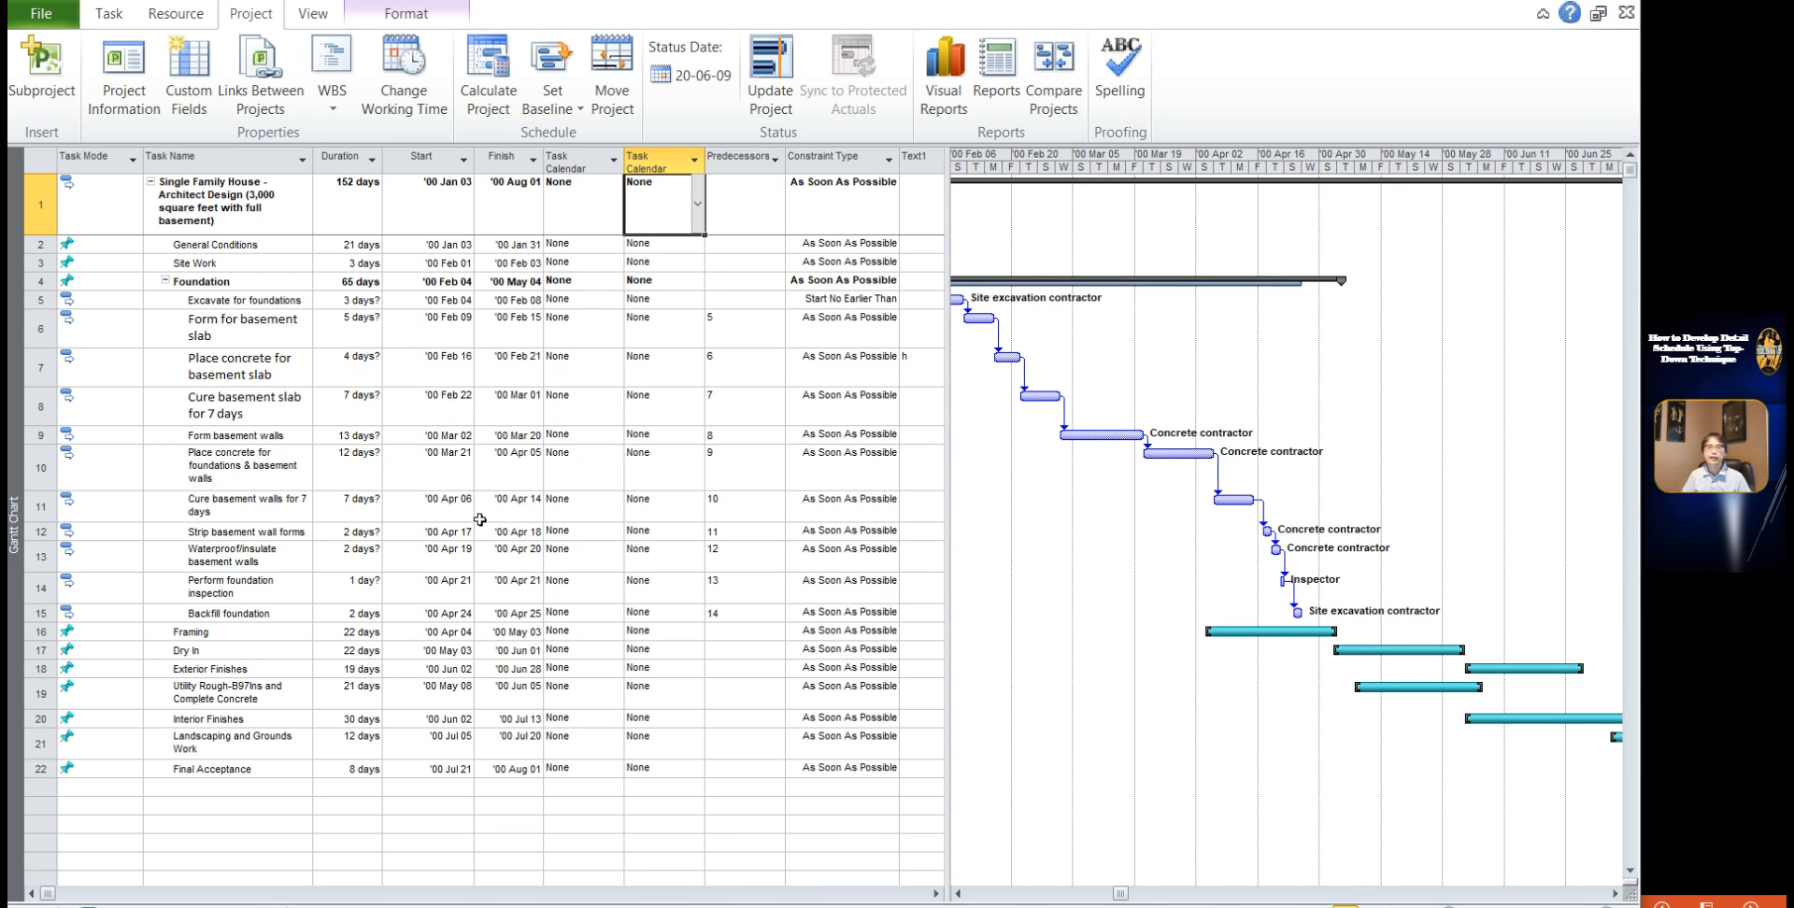
Step: Assign the 24 Hours task calendar to the Cure basement slab for 7 days task
left_click(239, 412)
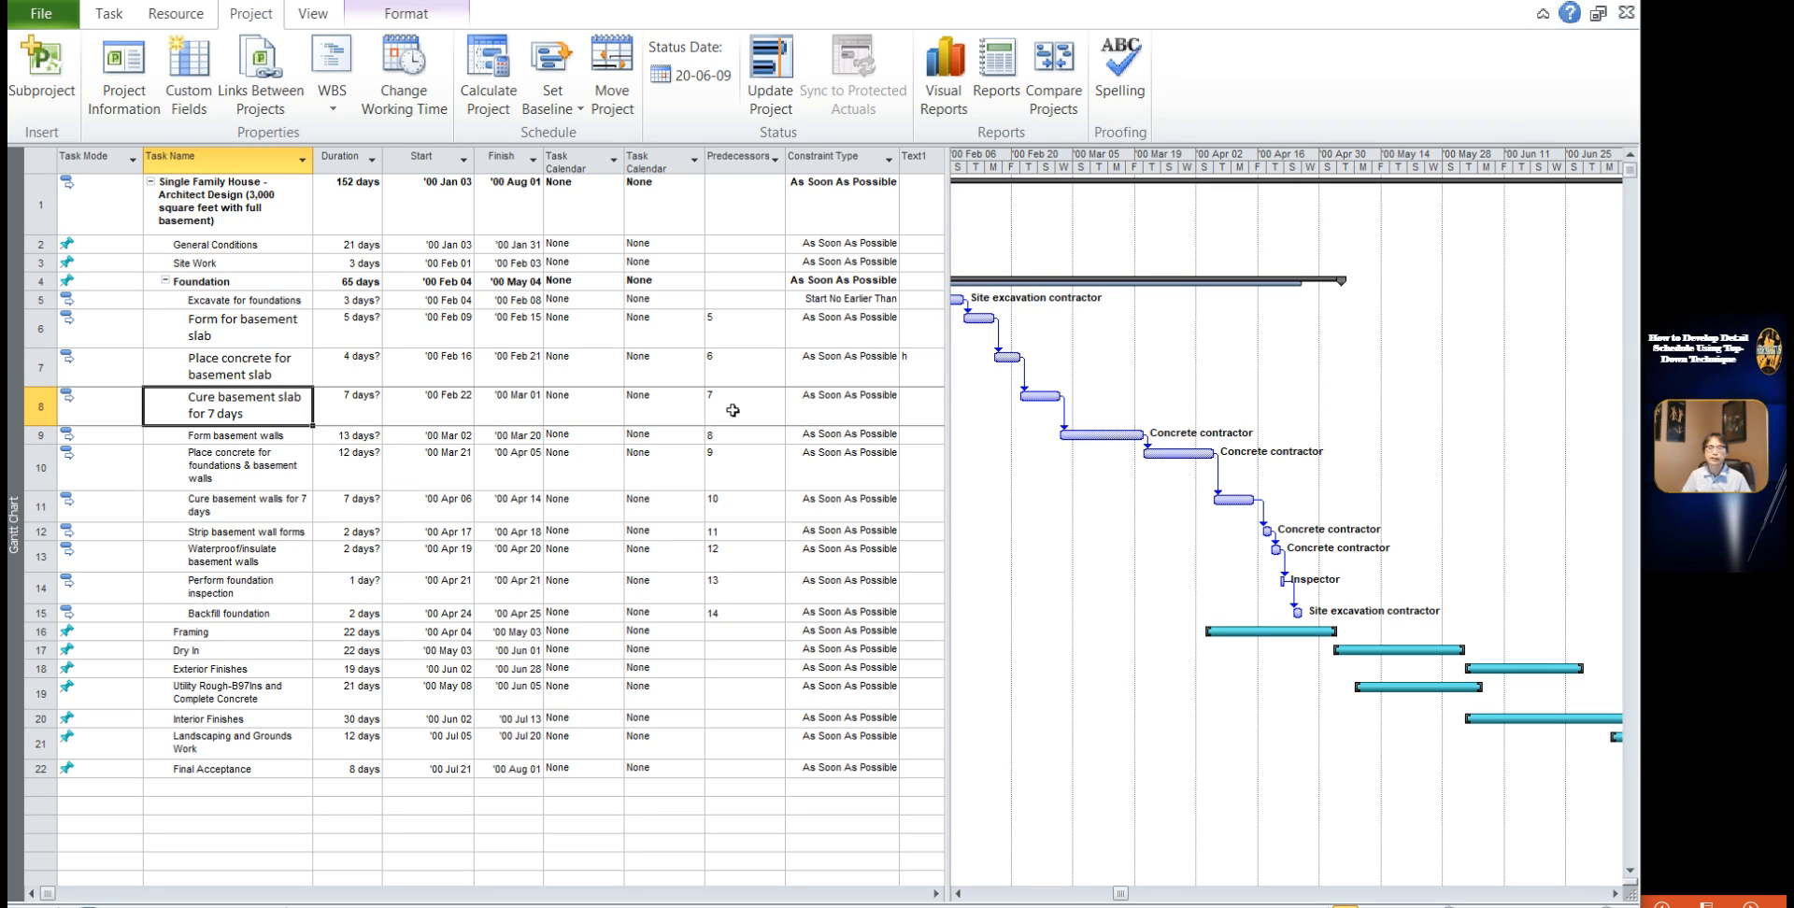
left_click(662, 406)
left_click(701, 411)
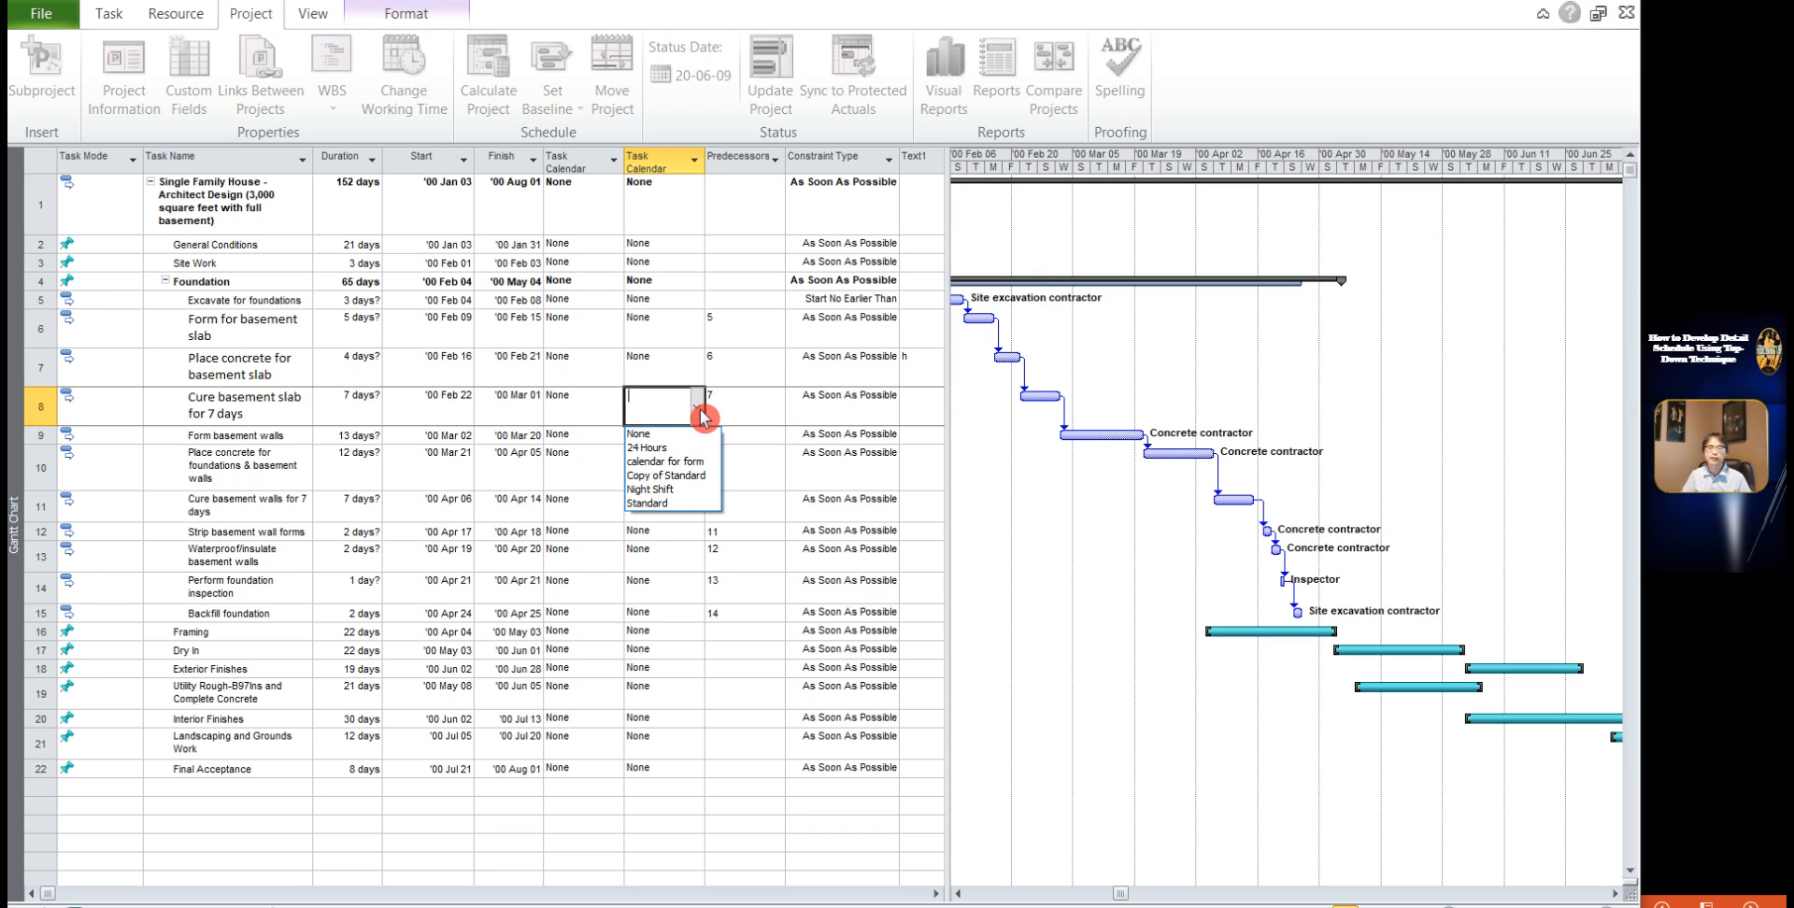
left_click(666, 450)
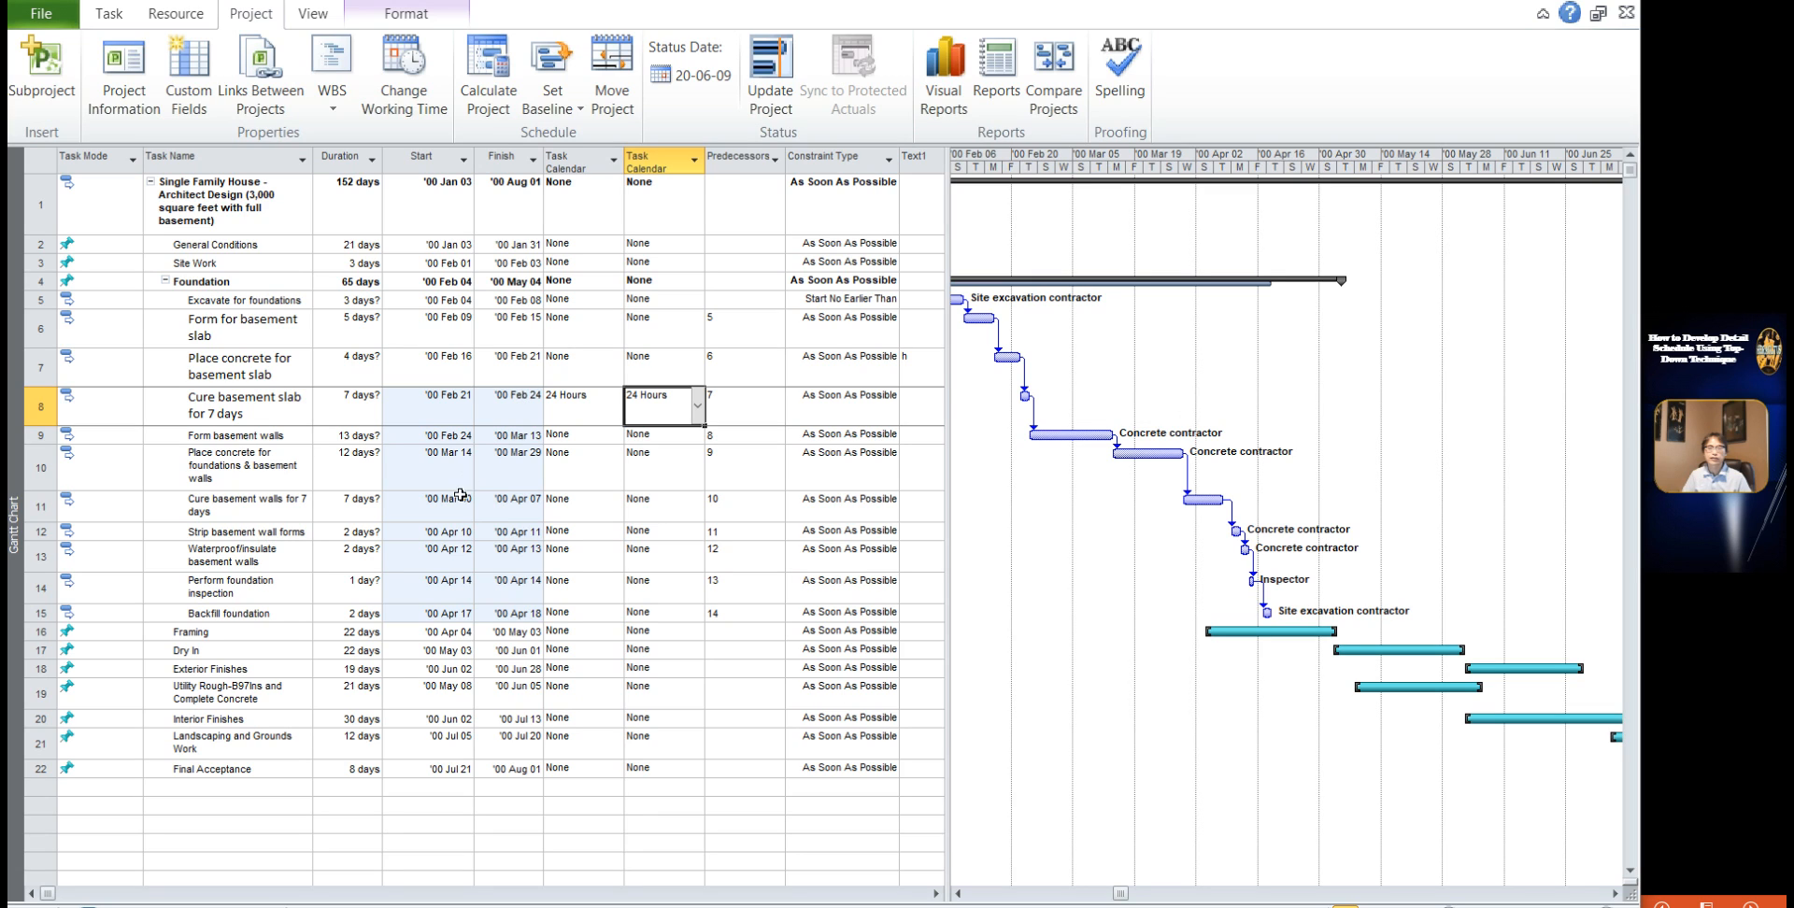
Step: Assign the 24 Hours task calendar to the Cure basement walls for 7 days task
left_click(670, 513)
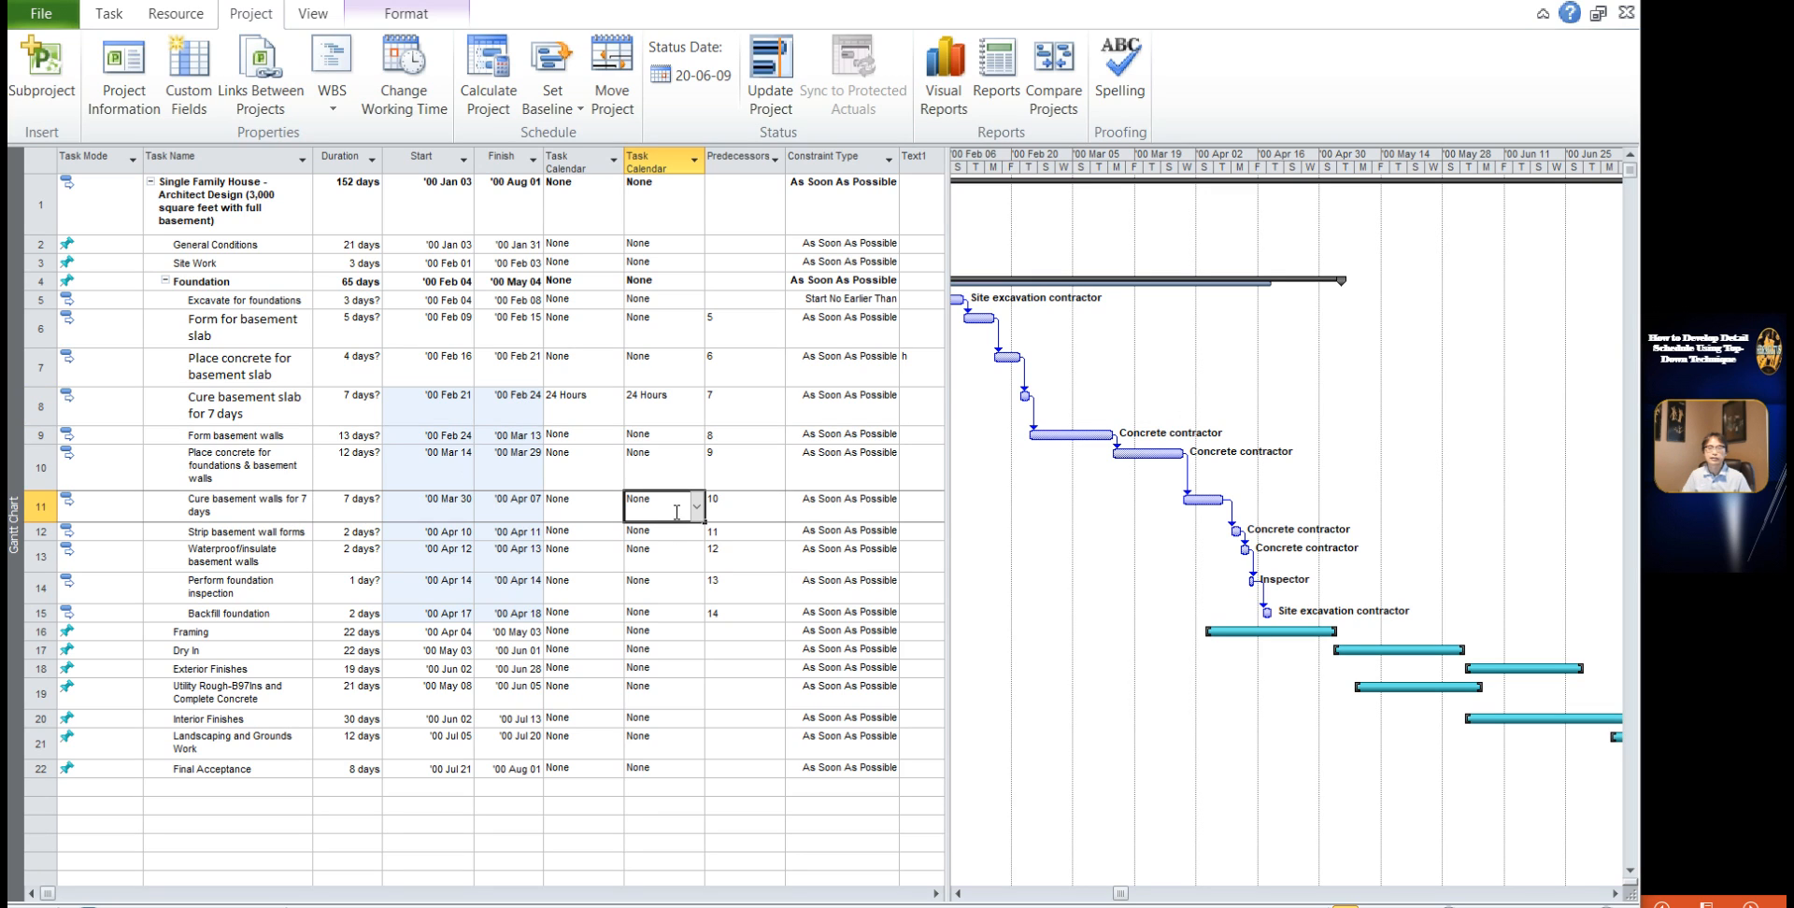
left_click(698, 509)
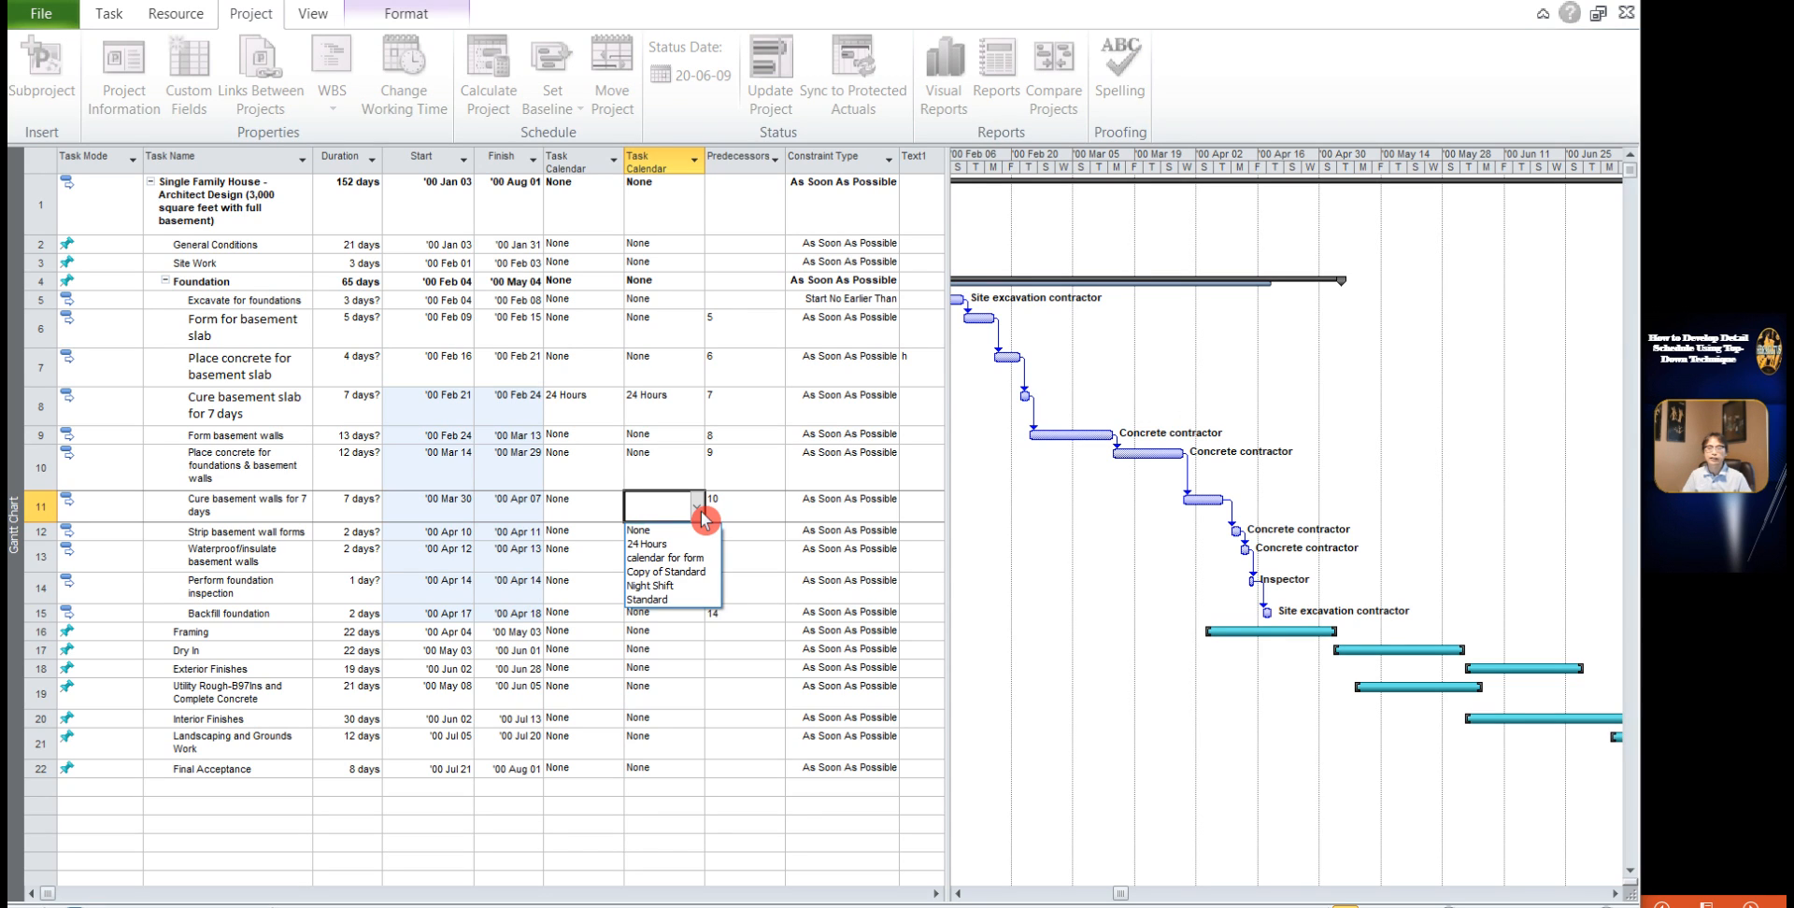
left_click(657, 545)
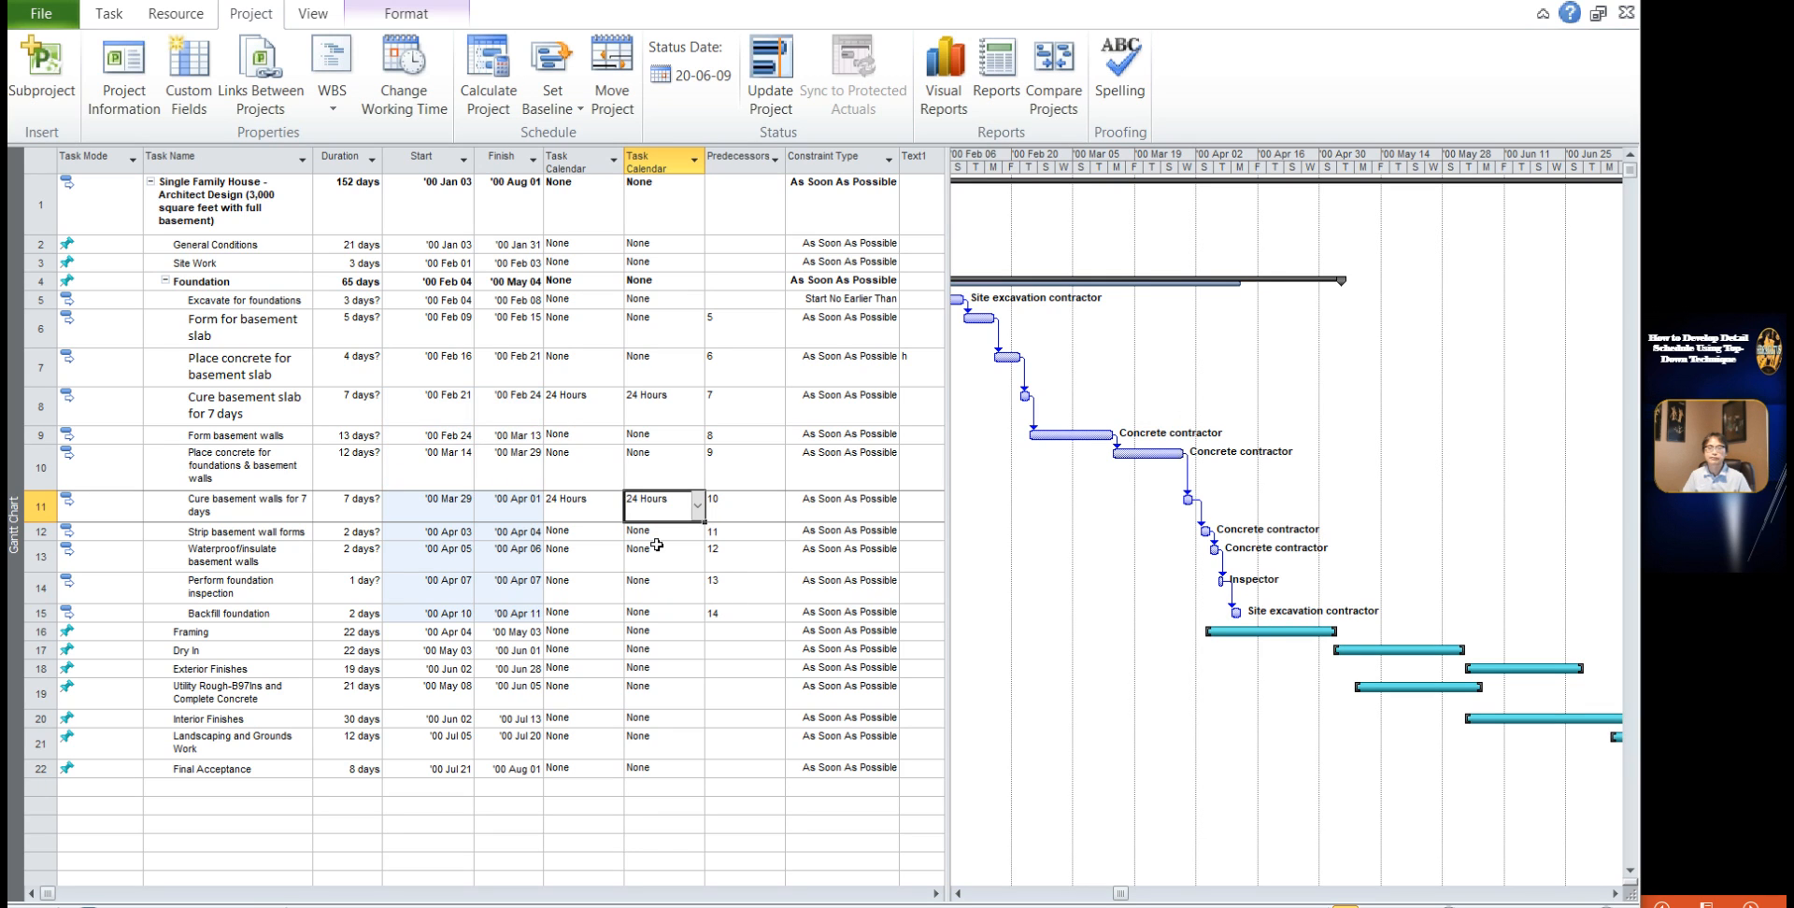
Step: Set the duration of Cure basement slab for 7 days to 168 hours
left_click(354, 407)
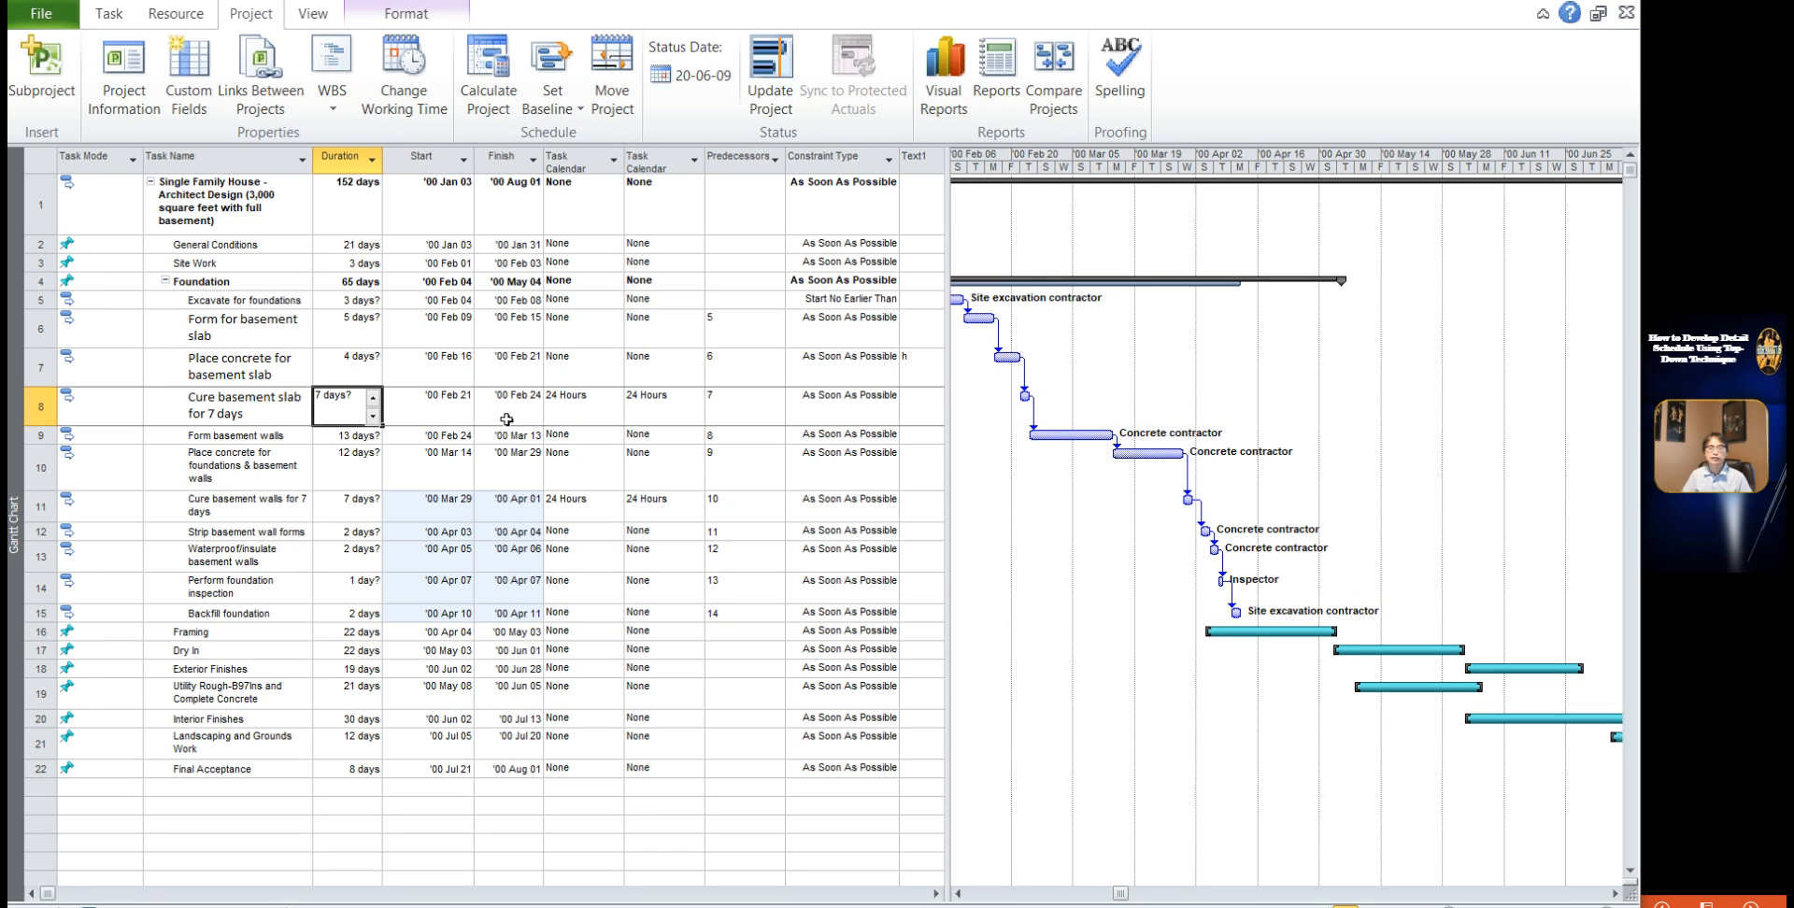
type("168h")
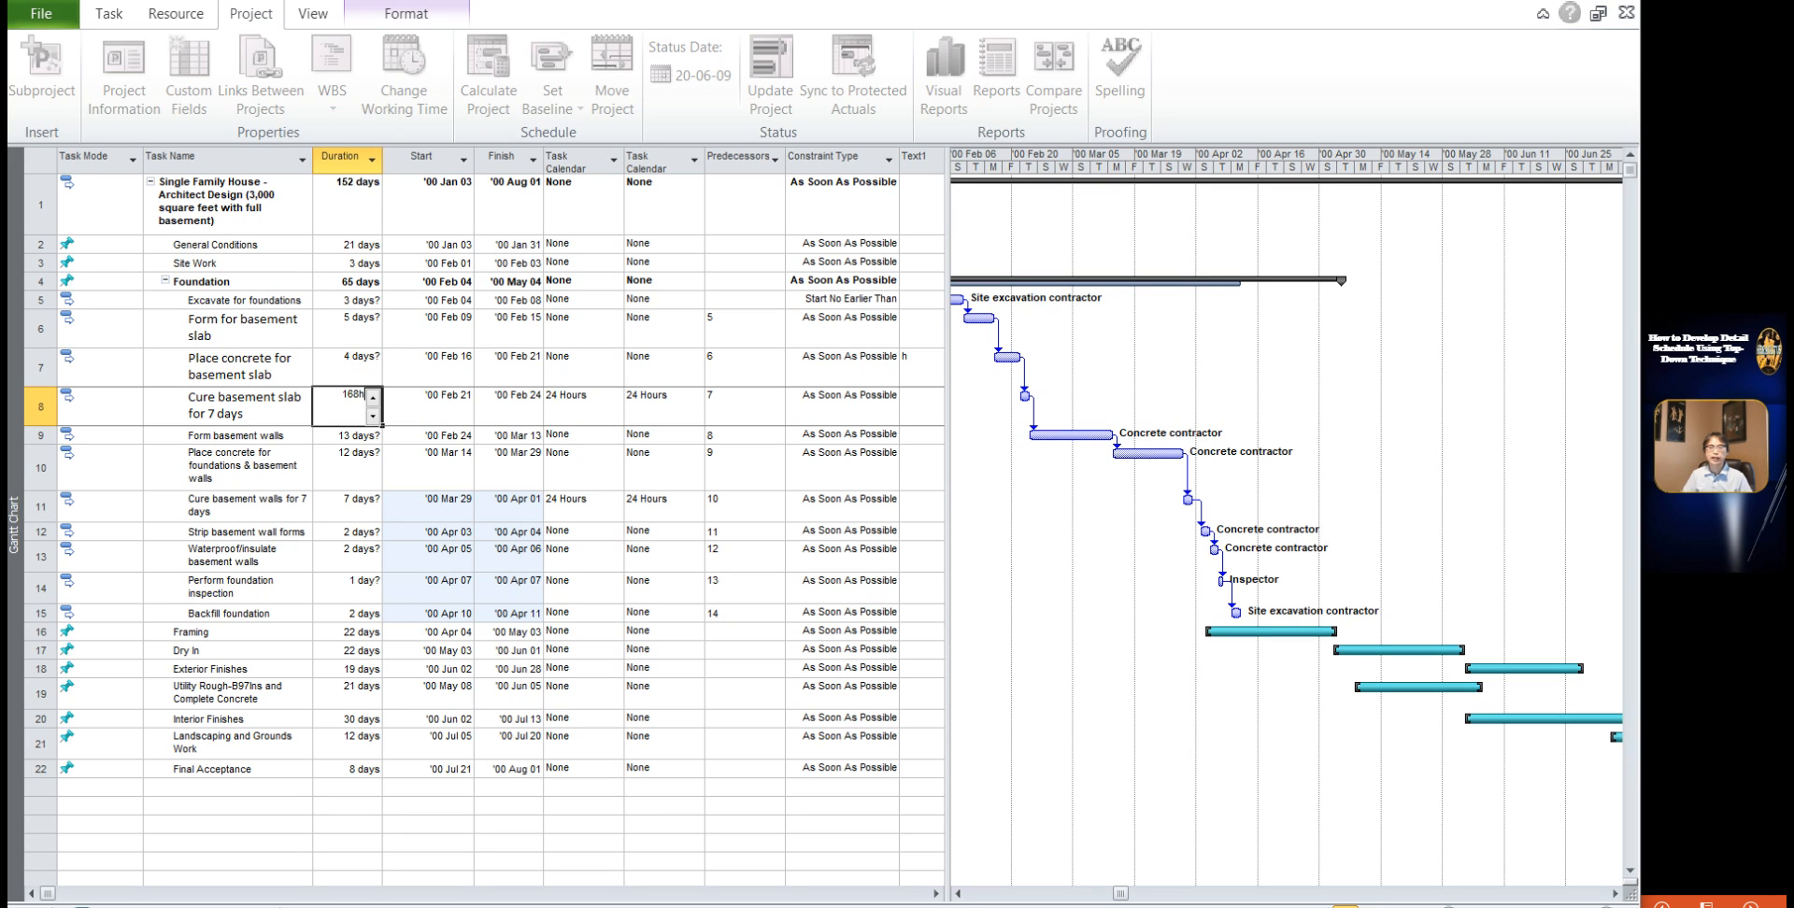
key("Return")
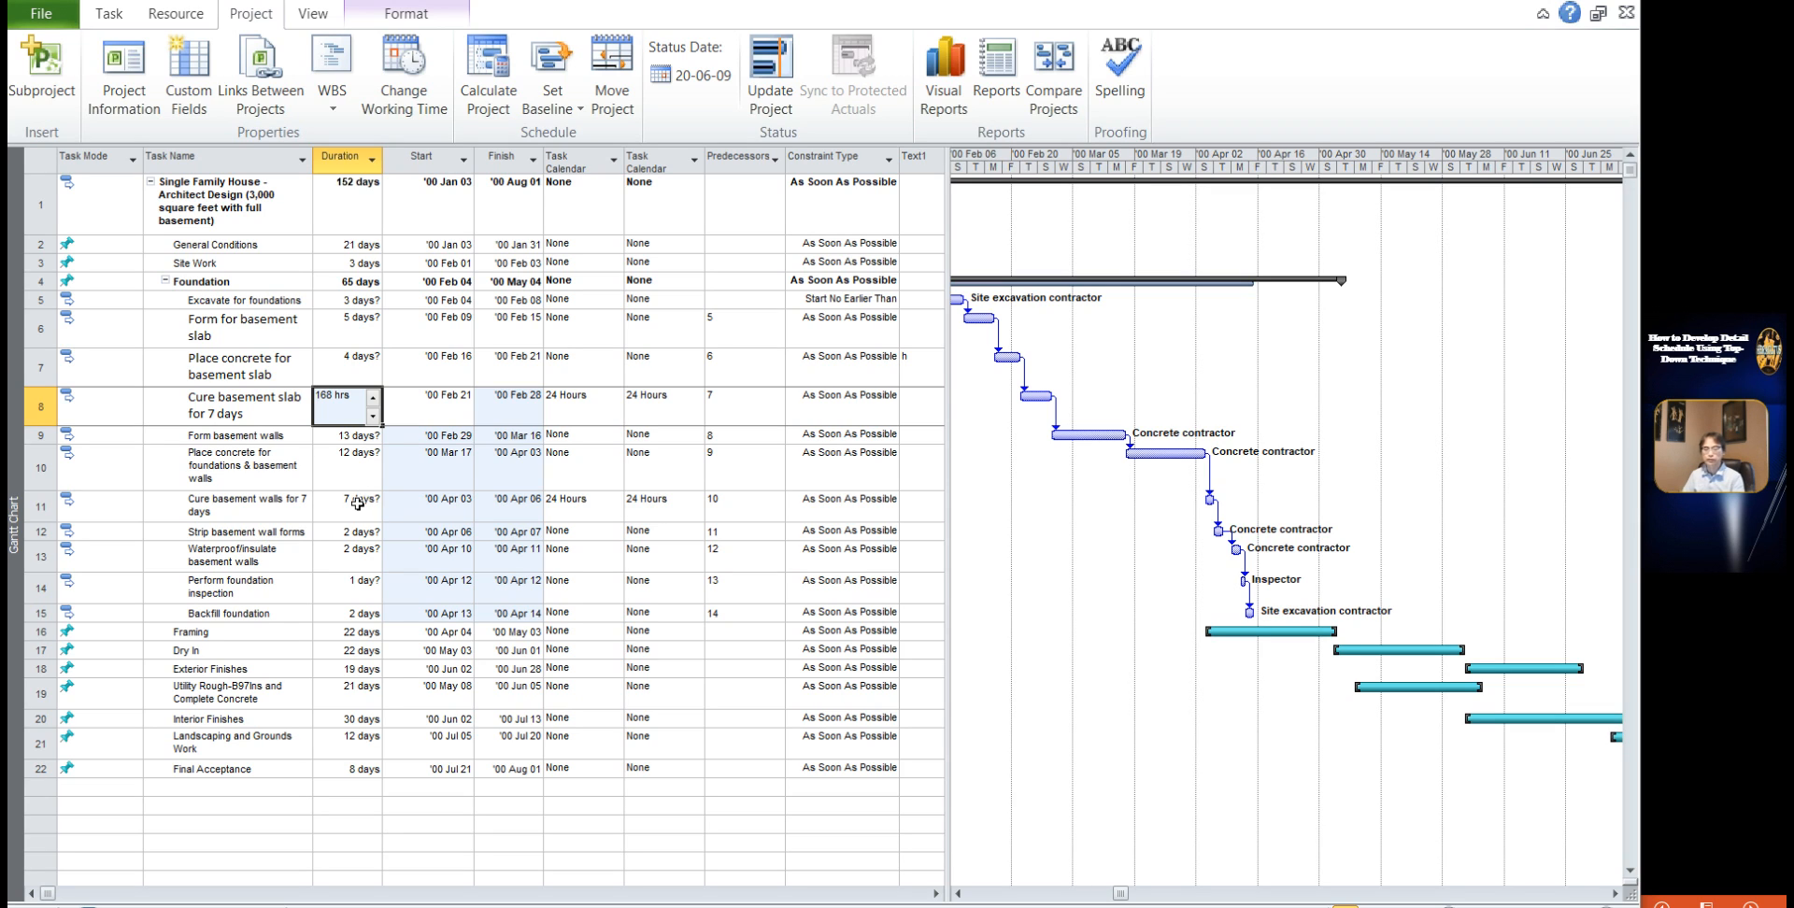
Step: Set the duration of Cure basement walls for 7 days to 168 hours as well
left_click(348, 504)
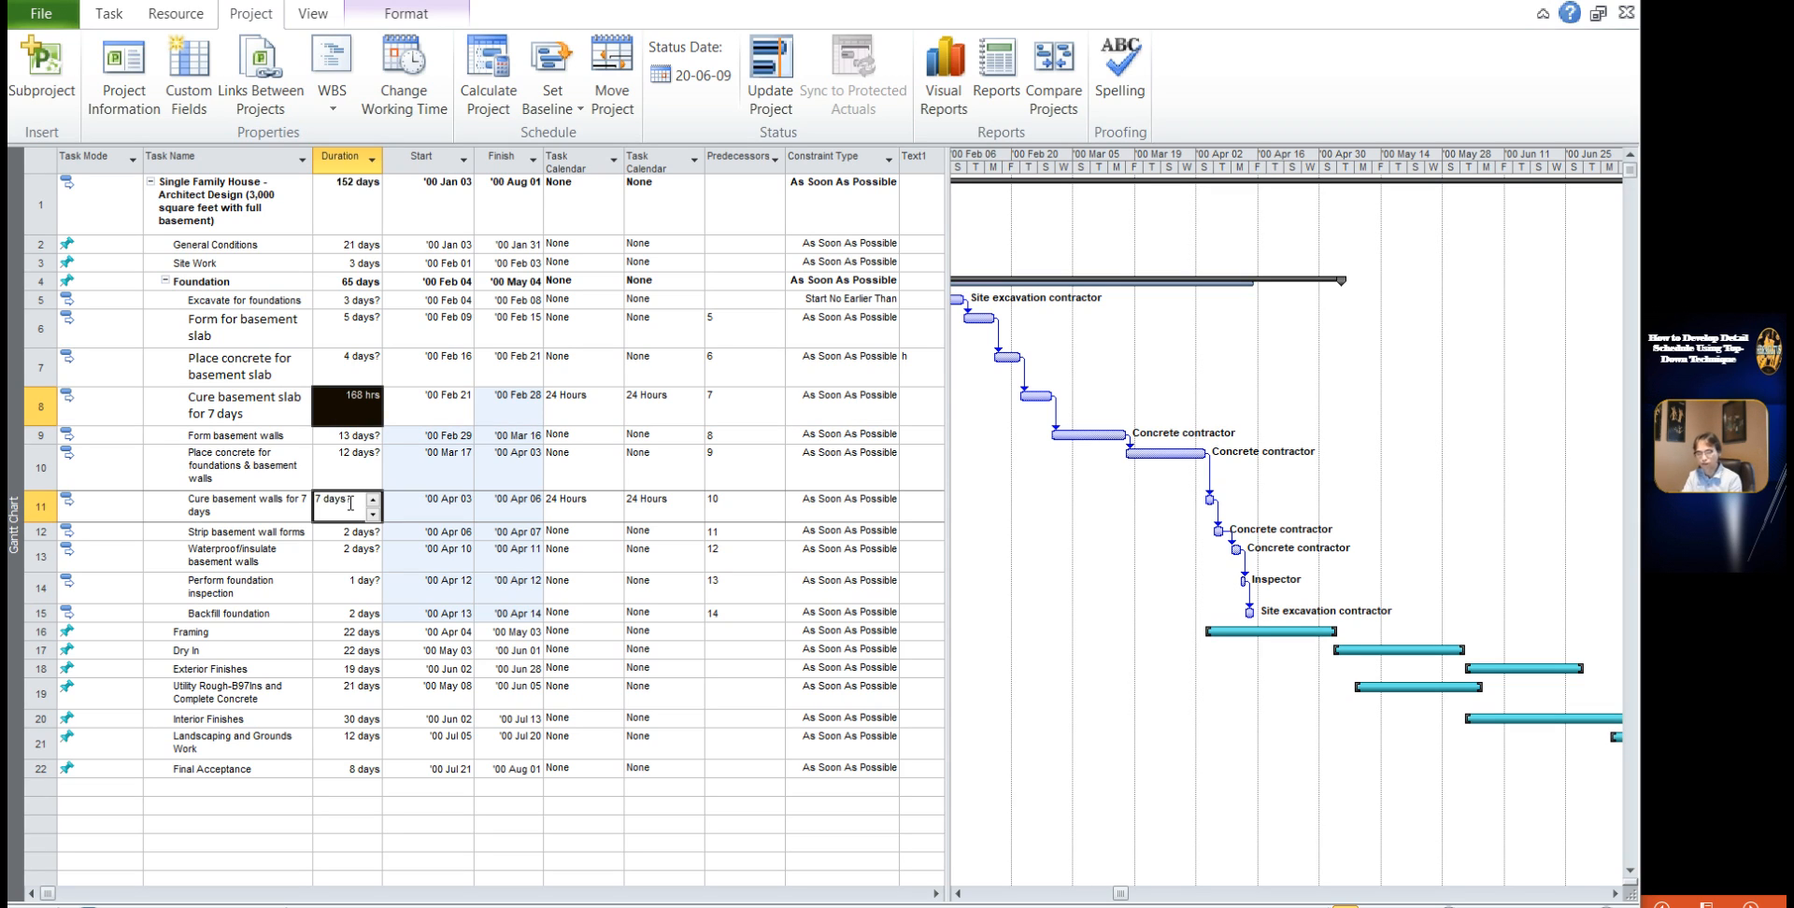
key("ctrl+d")
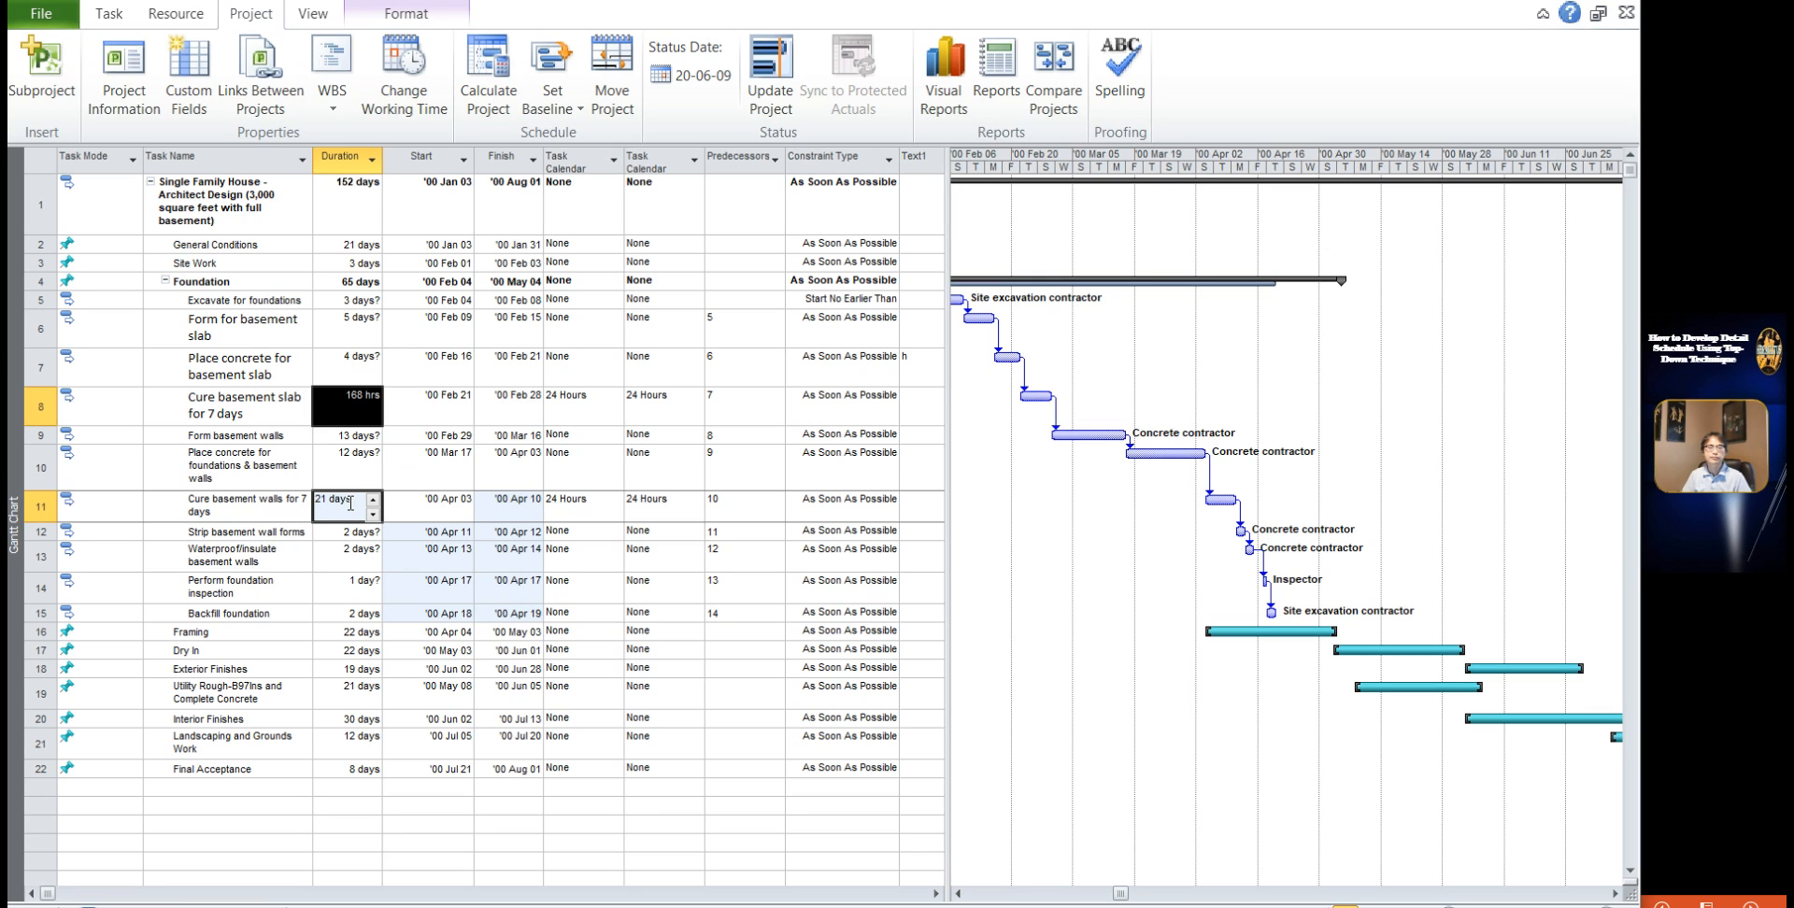
type("1")
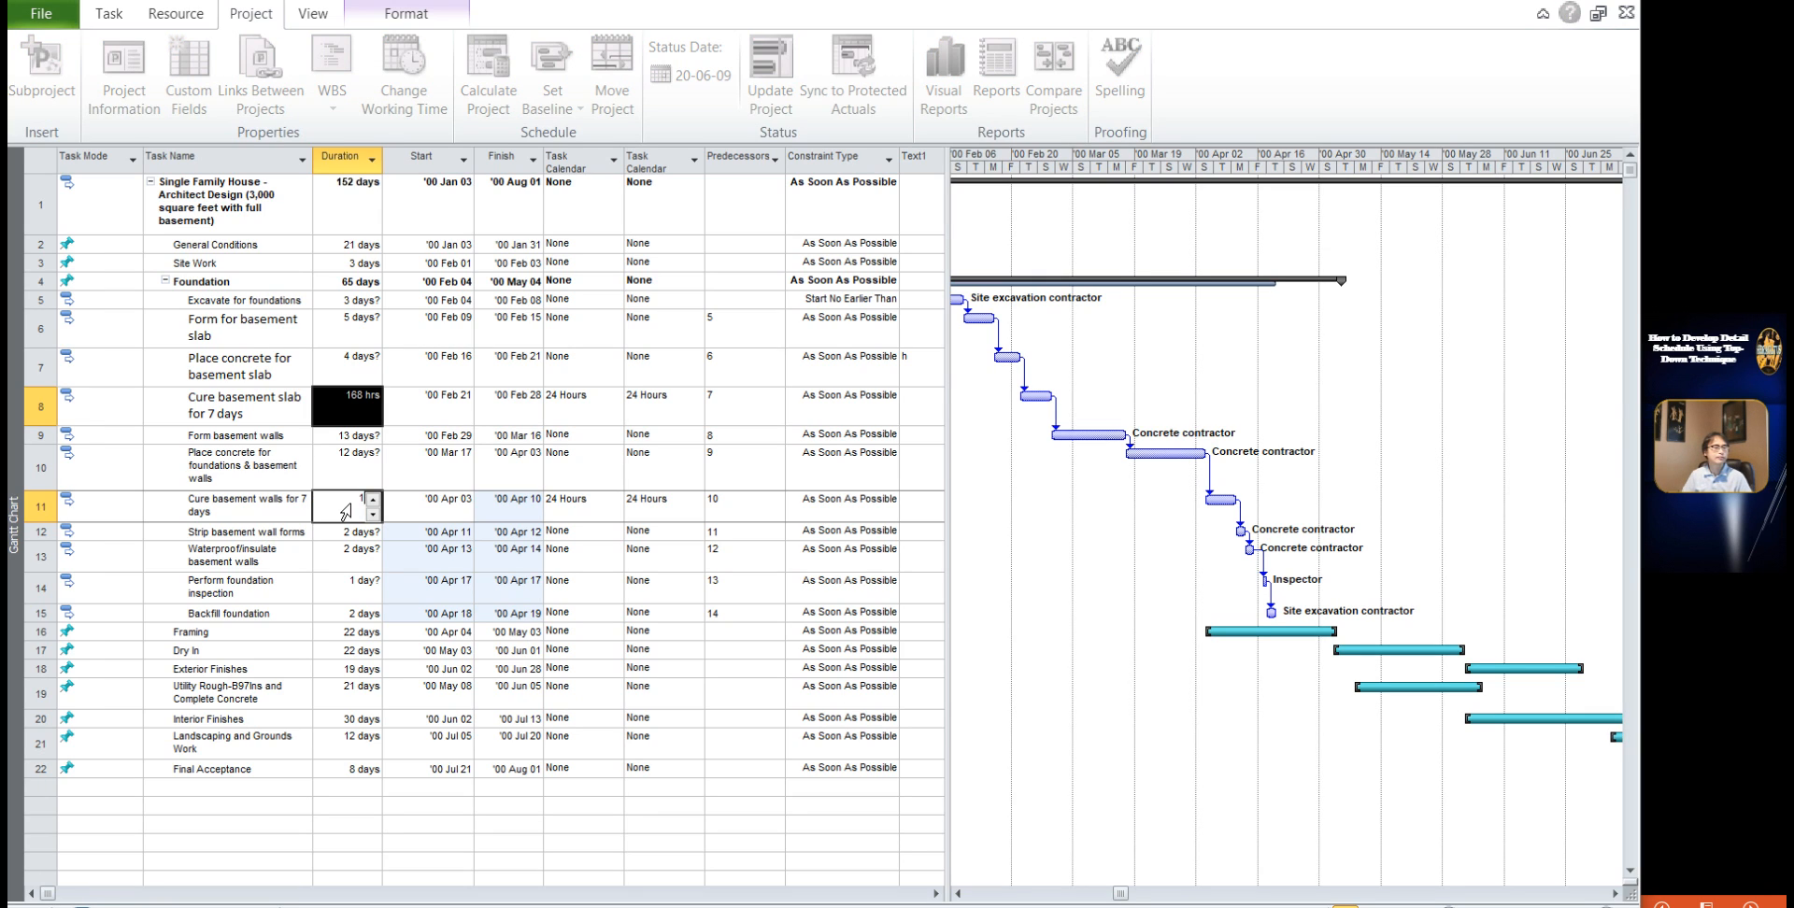
type("68h")
left_click(352, 503)
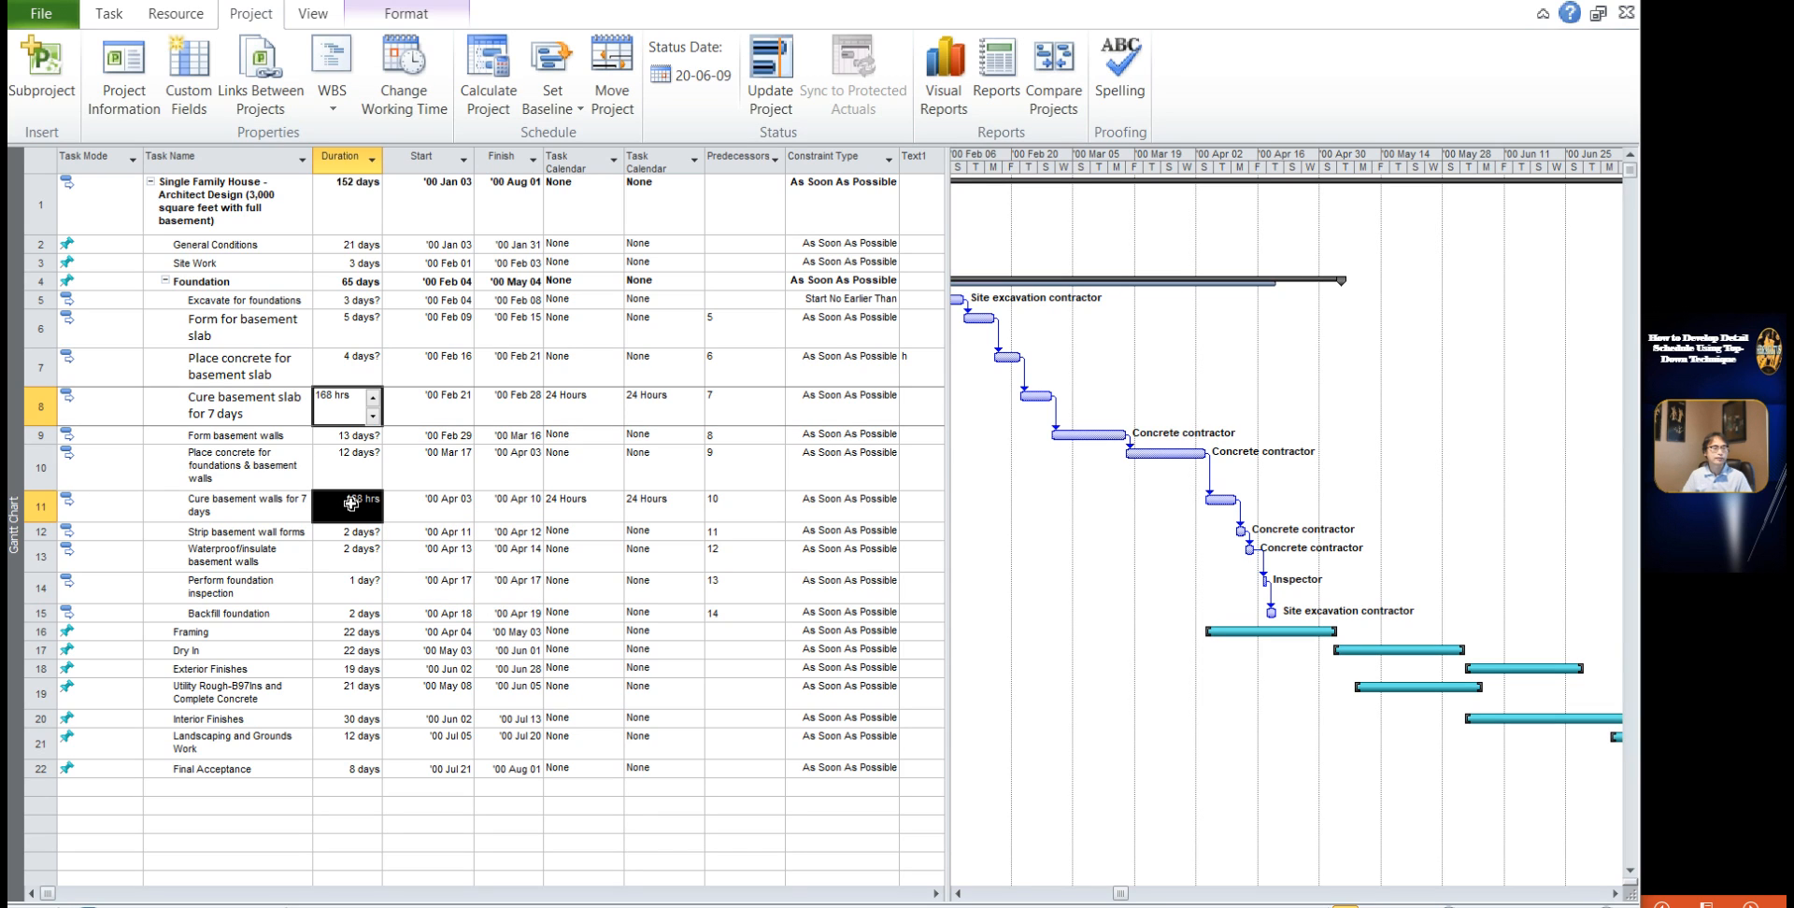
Step: Review the Foundation subtasks' durations and the foundation inspection dates, comparing the two curing tasks with the estimated ones
left_click(427, 587)
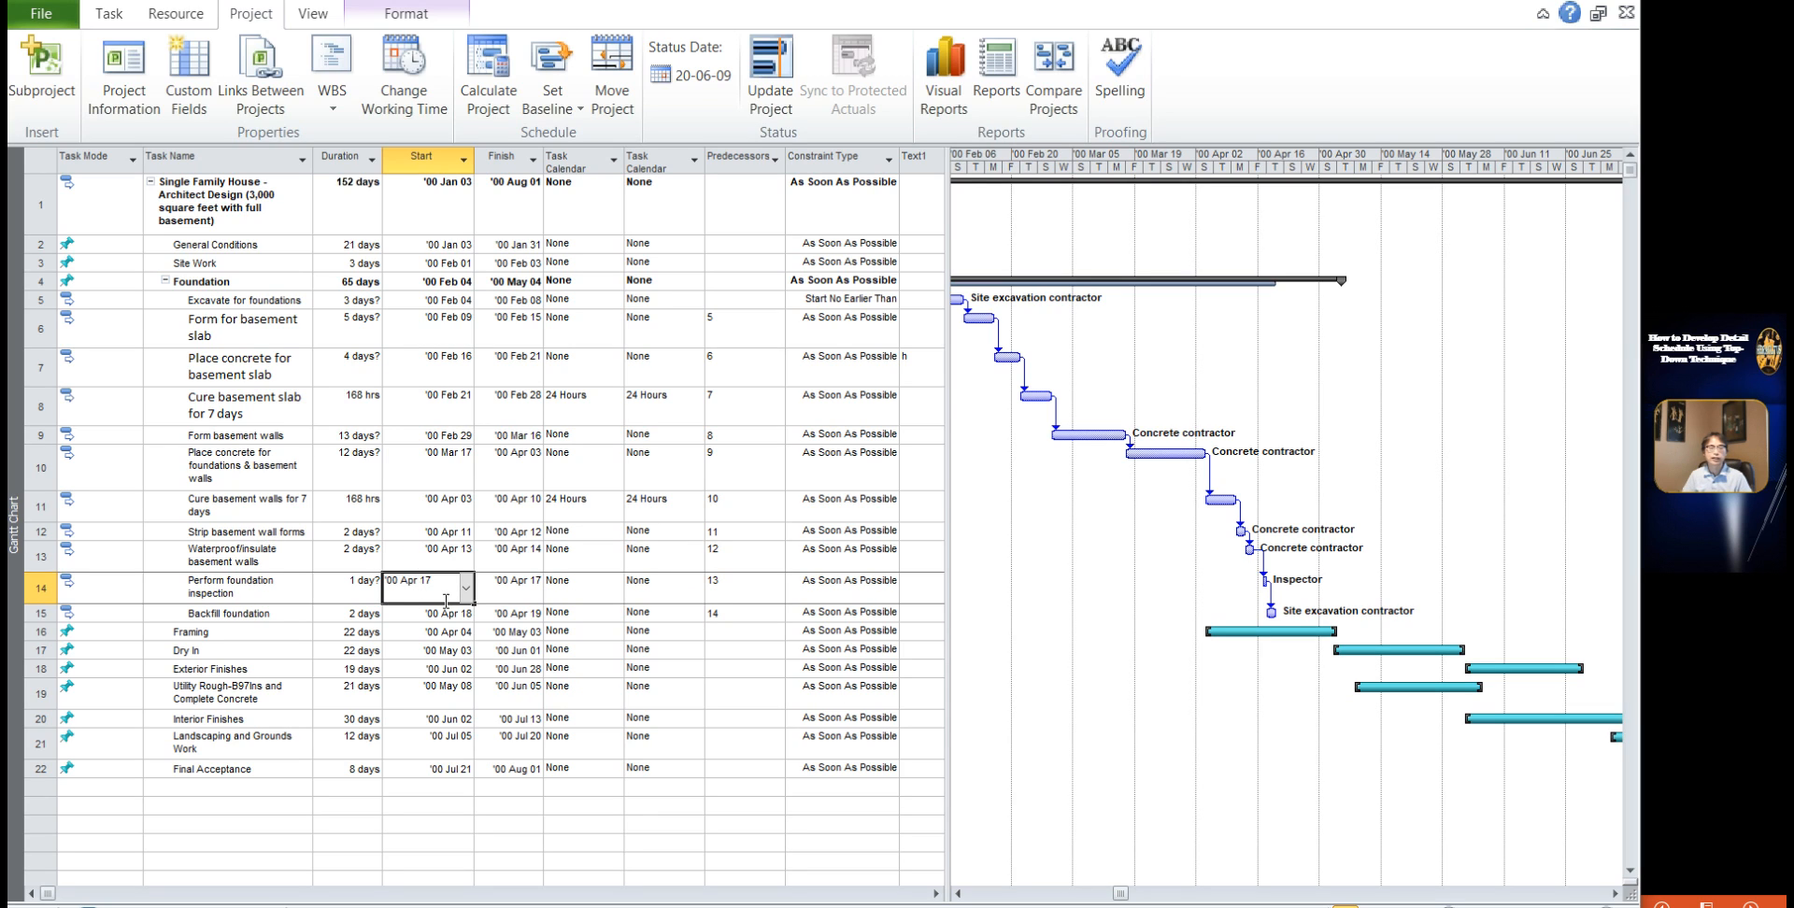
left_click(363, 503)
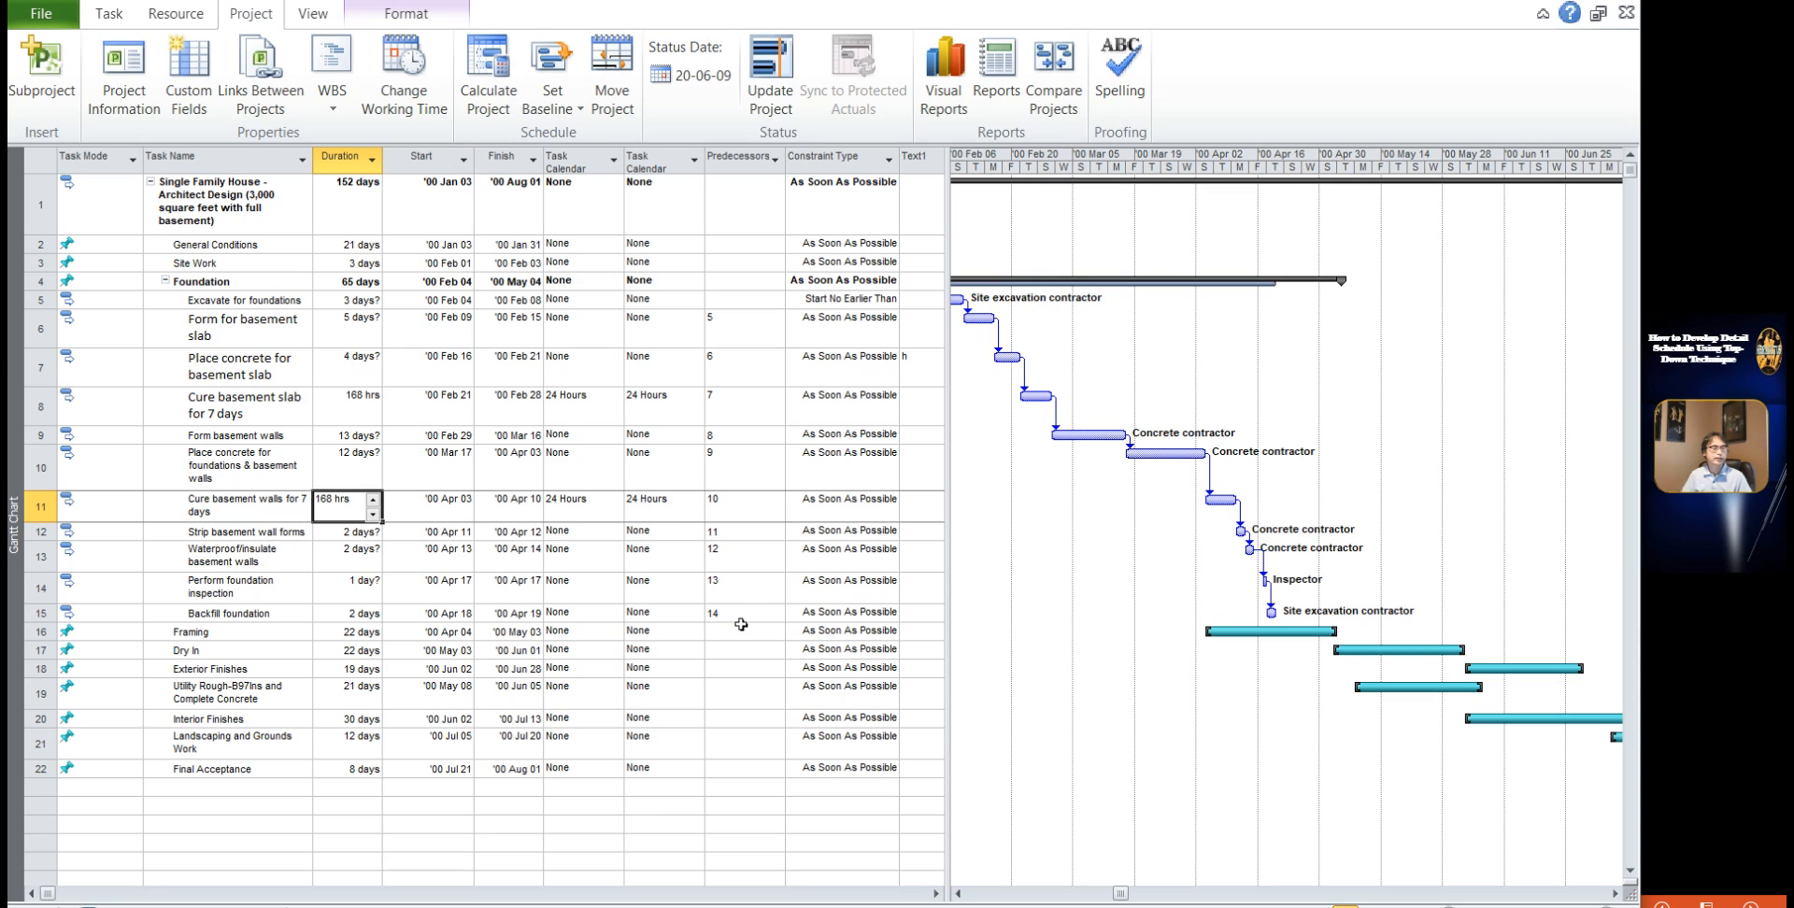
left_click(496, 590)
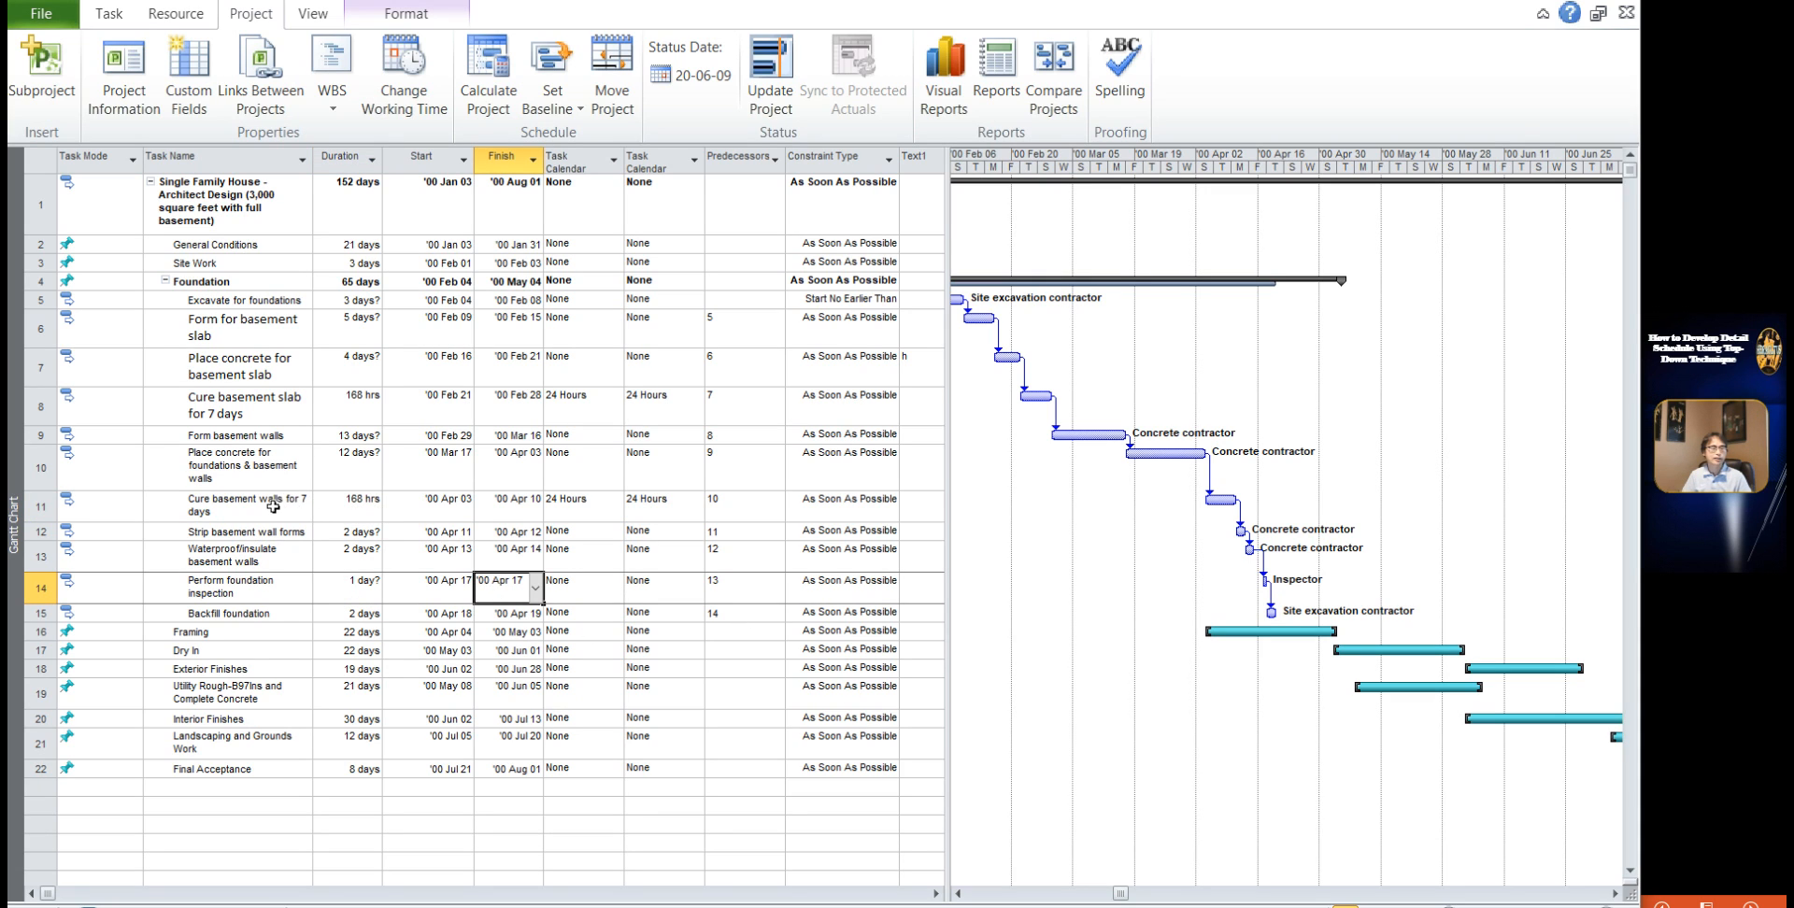
left_click(355, 301)
left_click(359, 334)
left_click(359, 357)
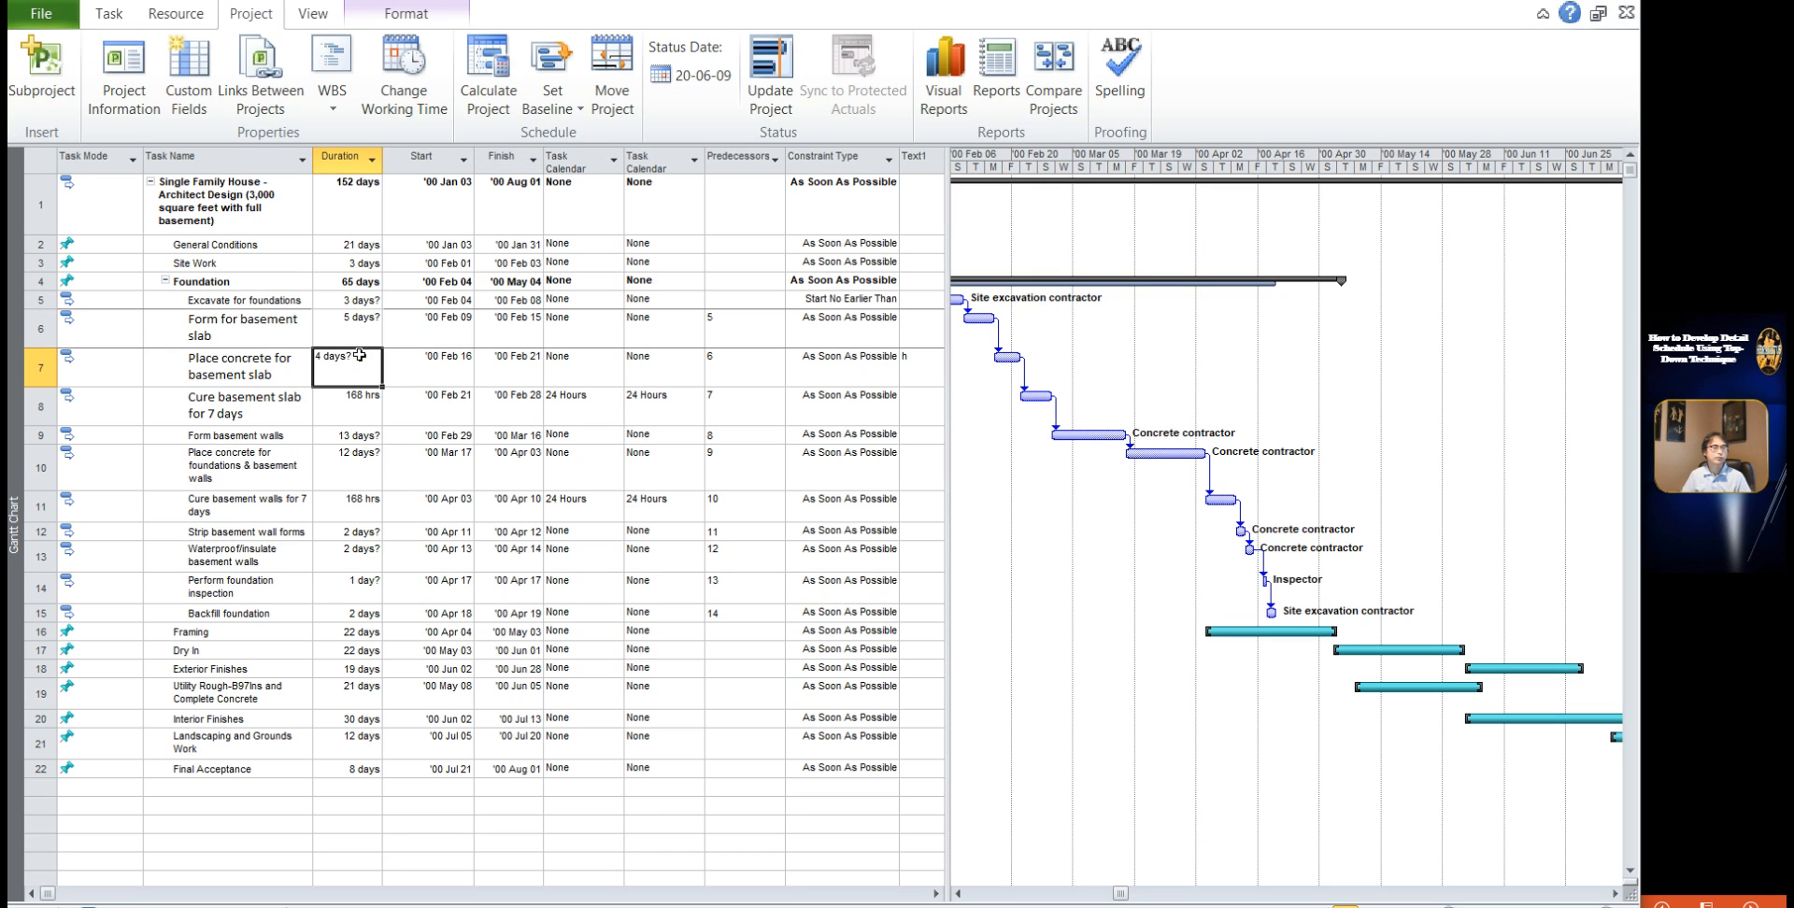
left_click(348, 408)
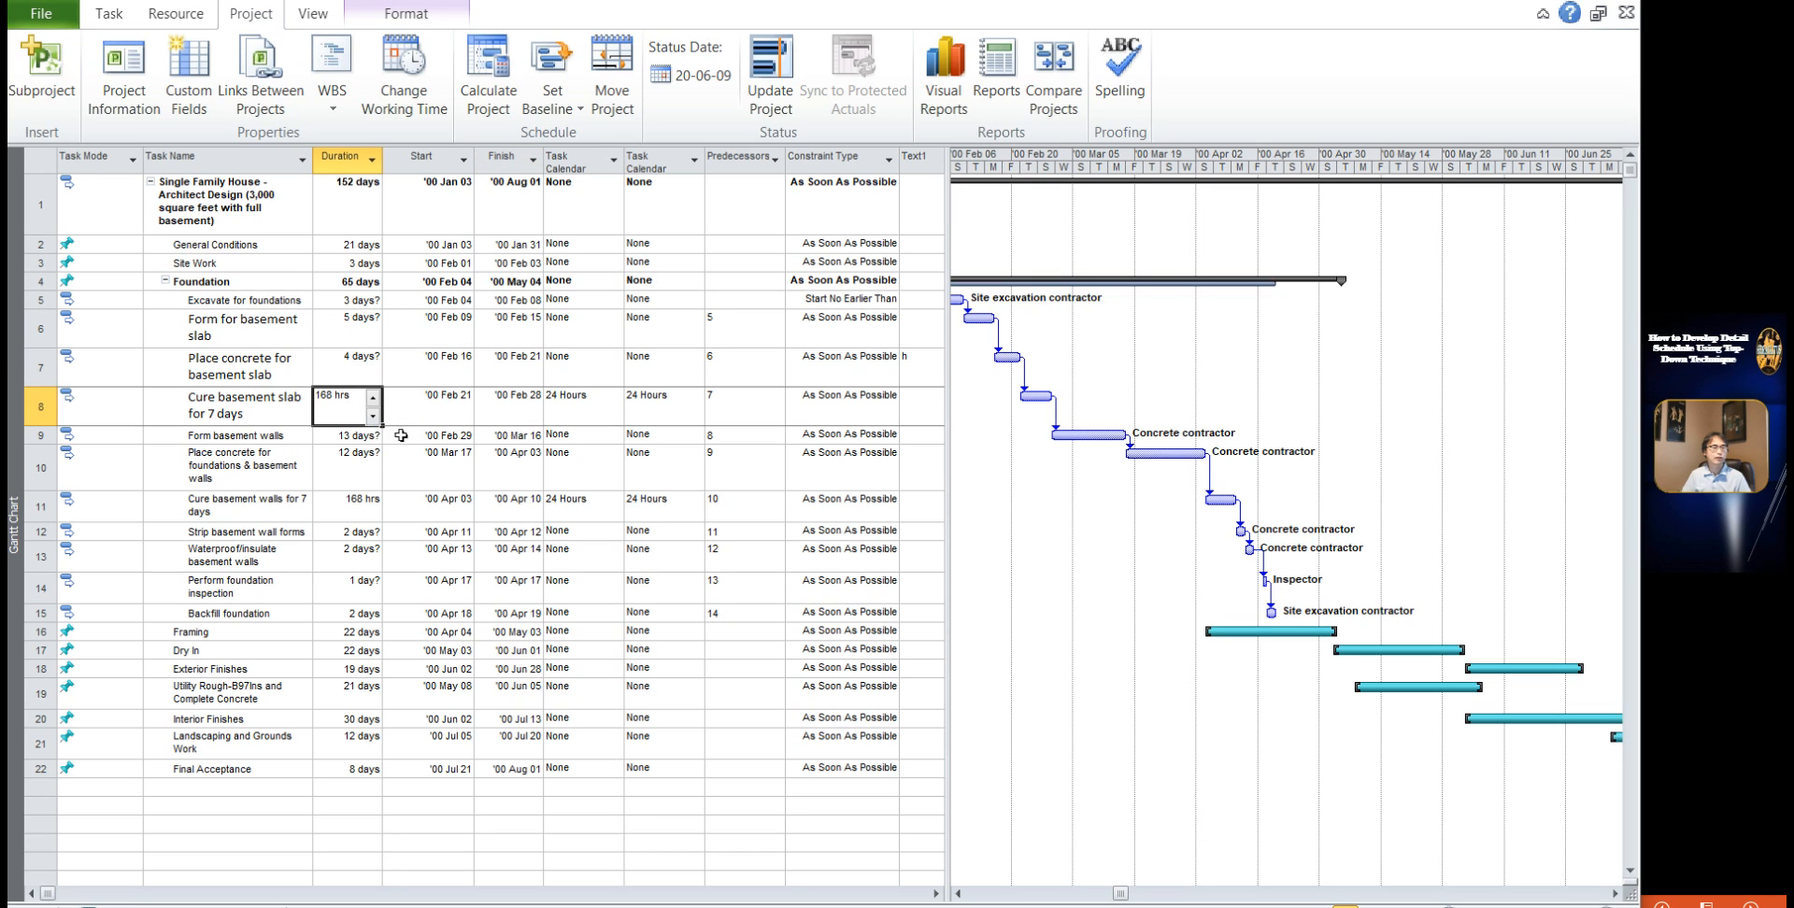
left_click(358, 512)
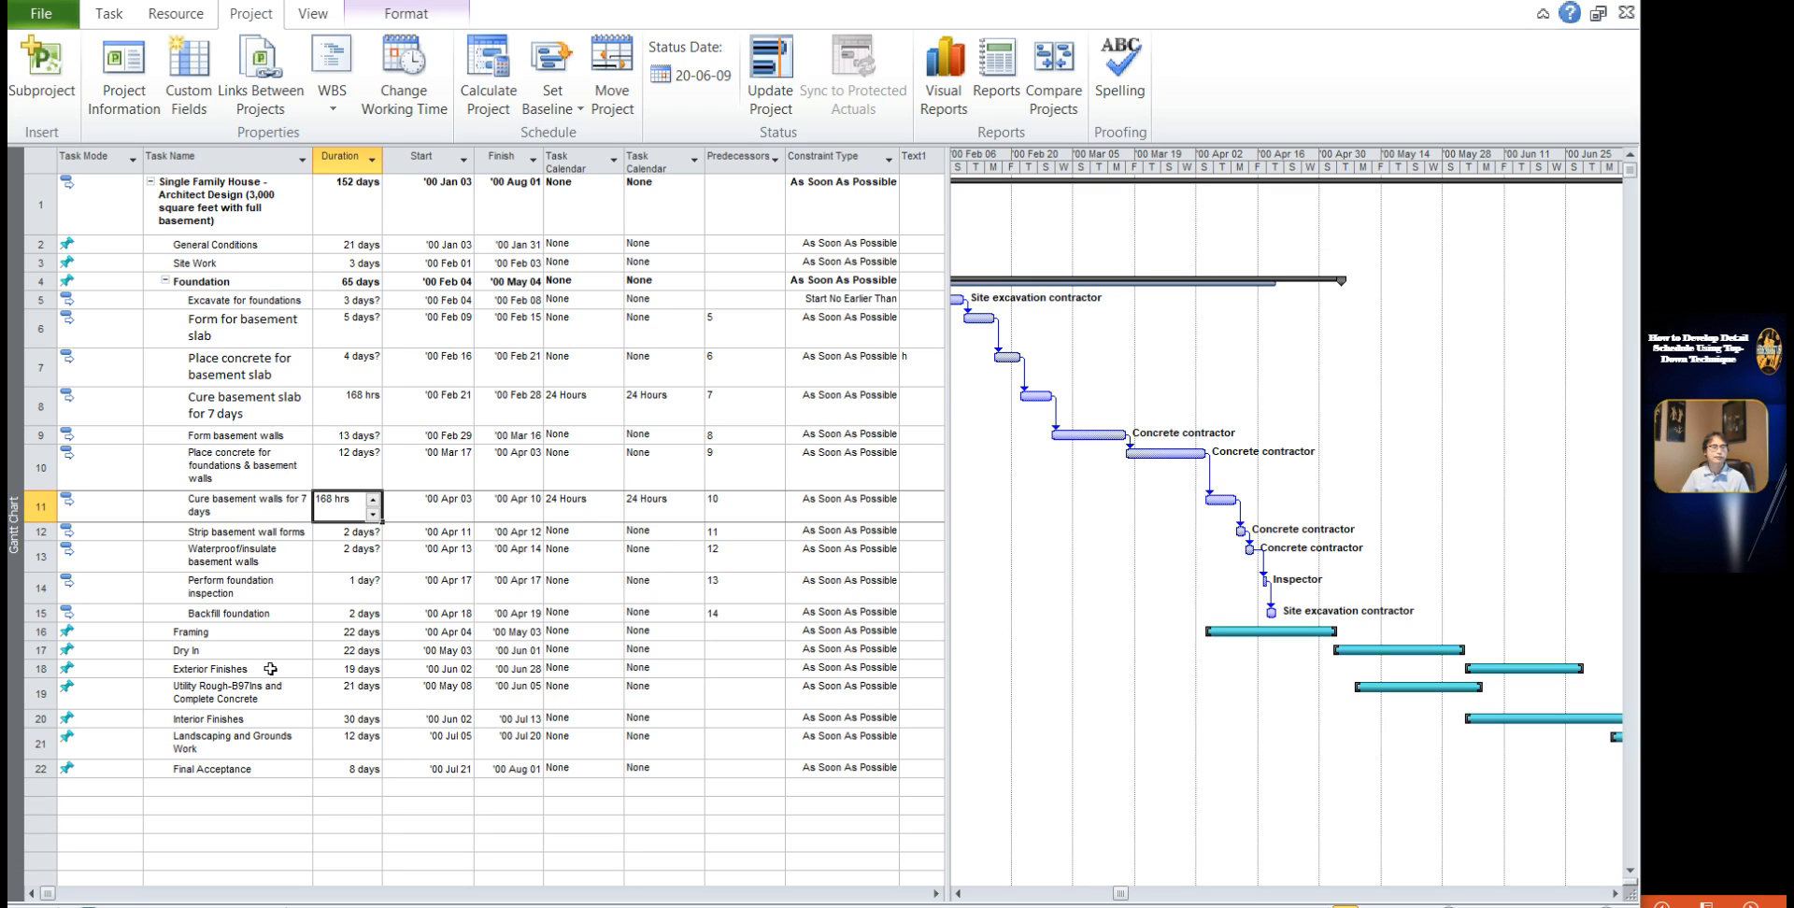
left_click(207, 367)
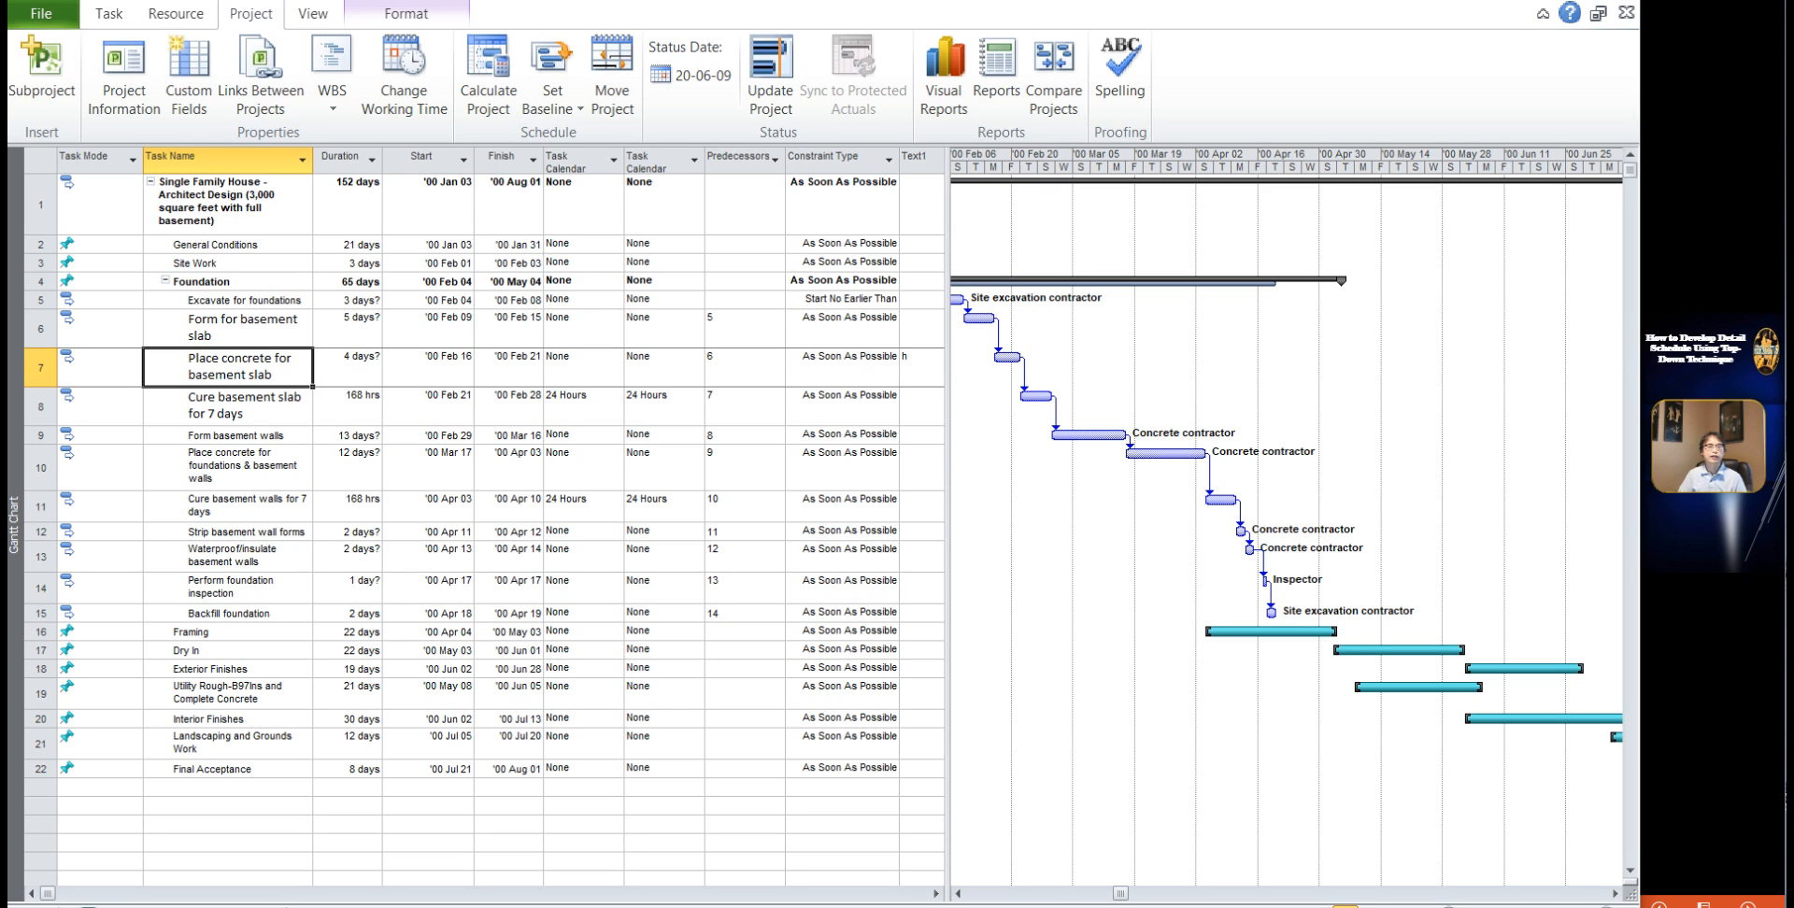
Step: Check the project's Schedule options for calendar hours, duration units and estimated durations of new tasks
left_click(52, 25)
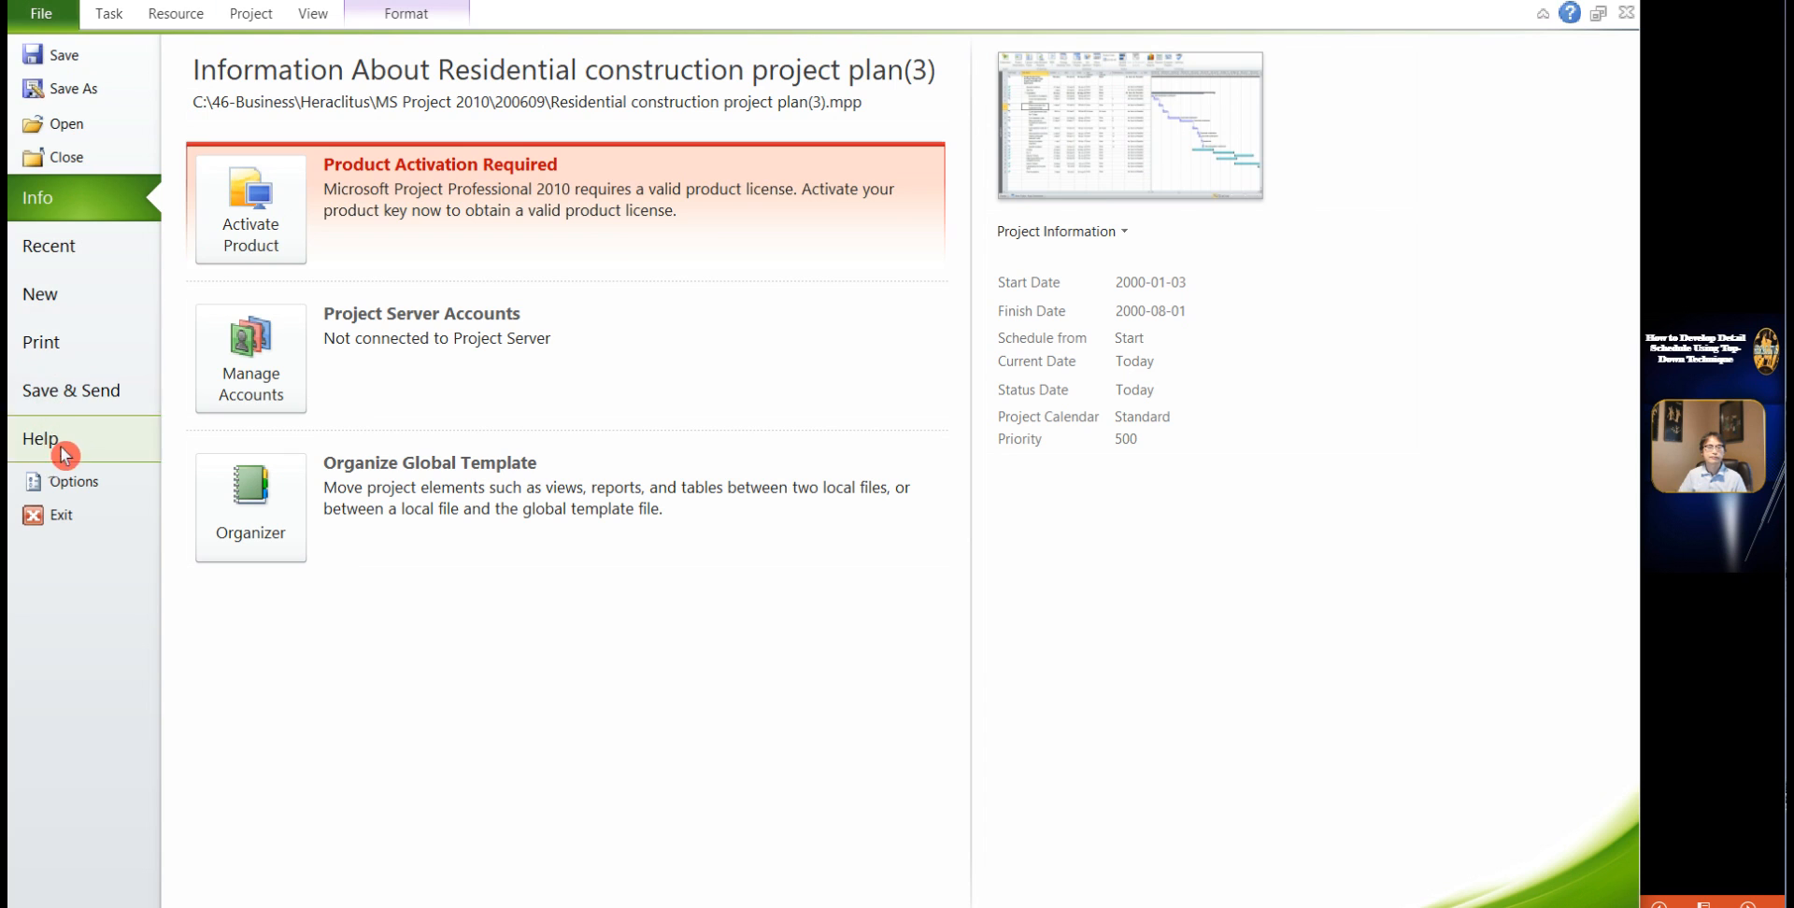
left_click(88, 484)
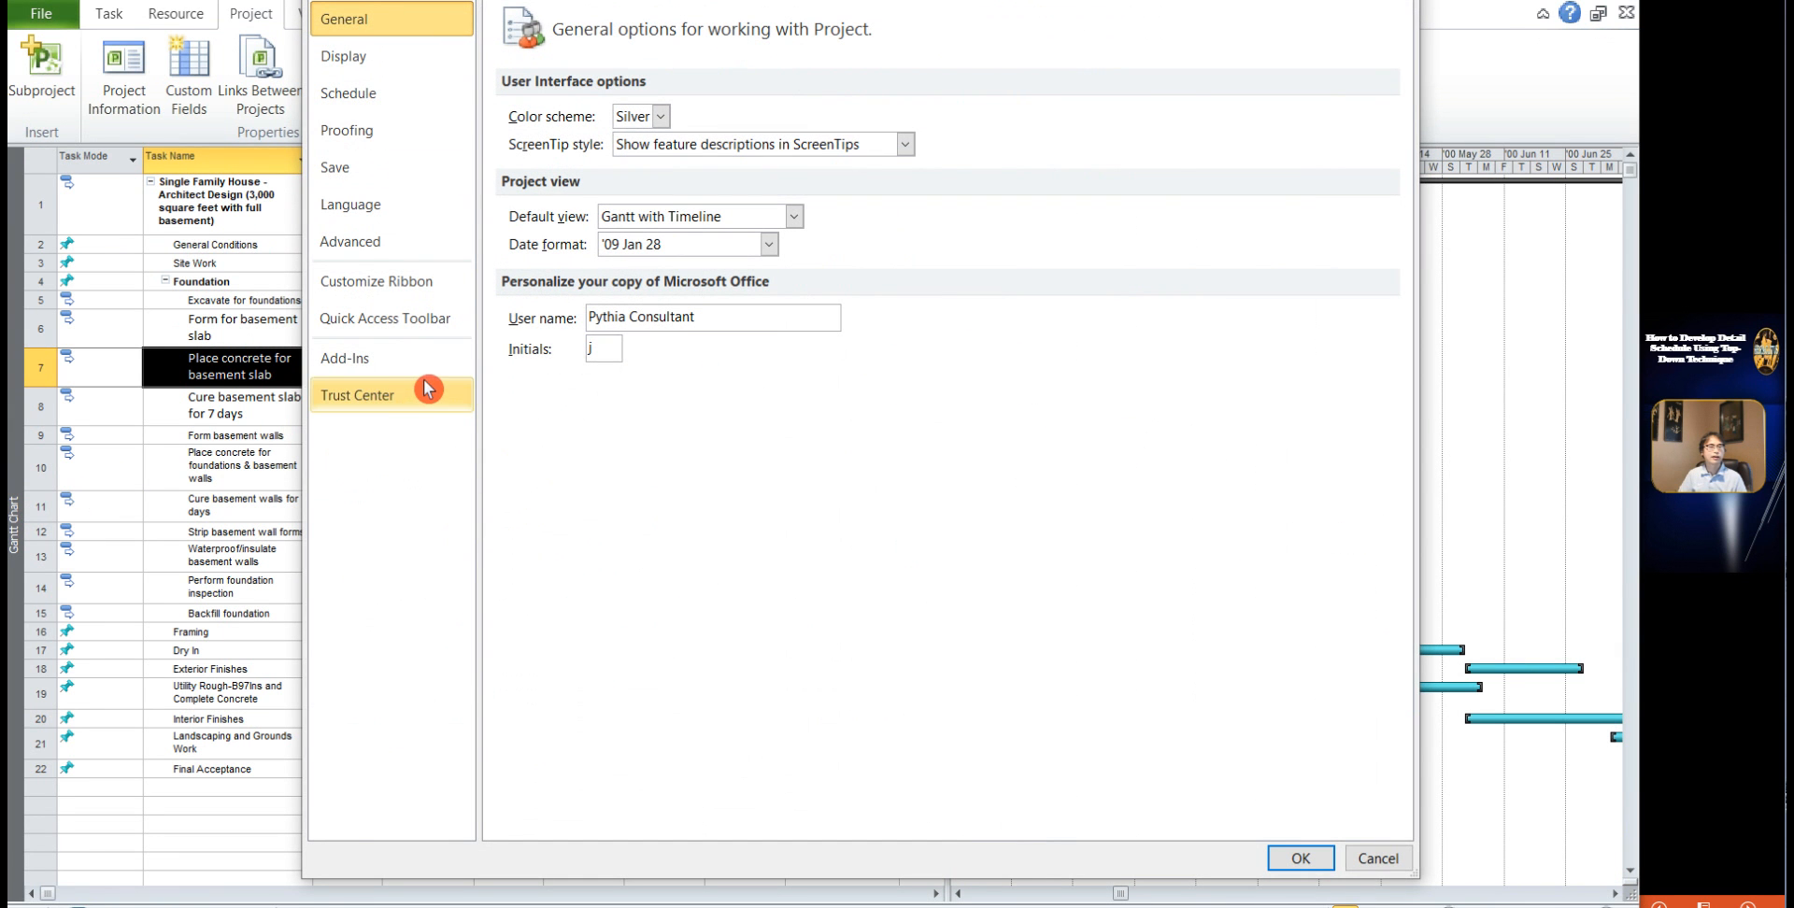
left_click(347, 97)
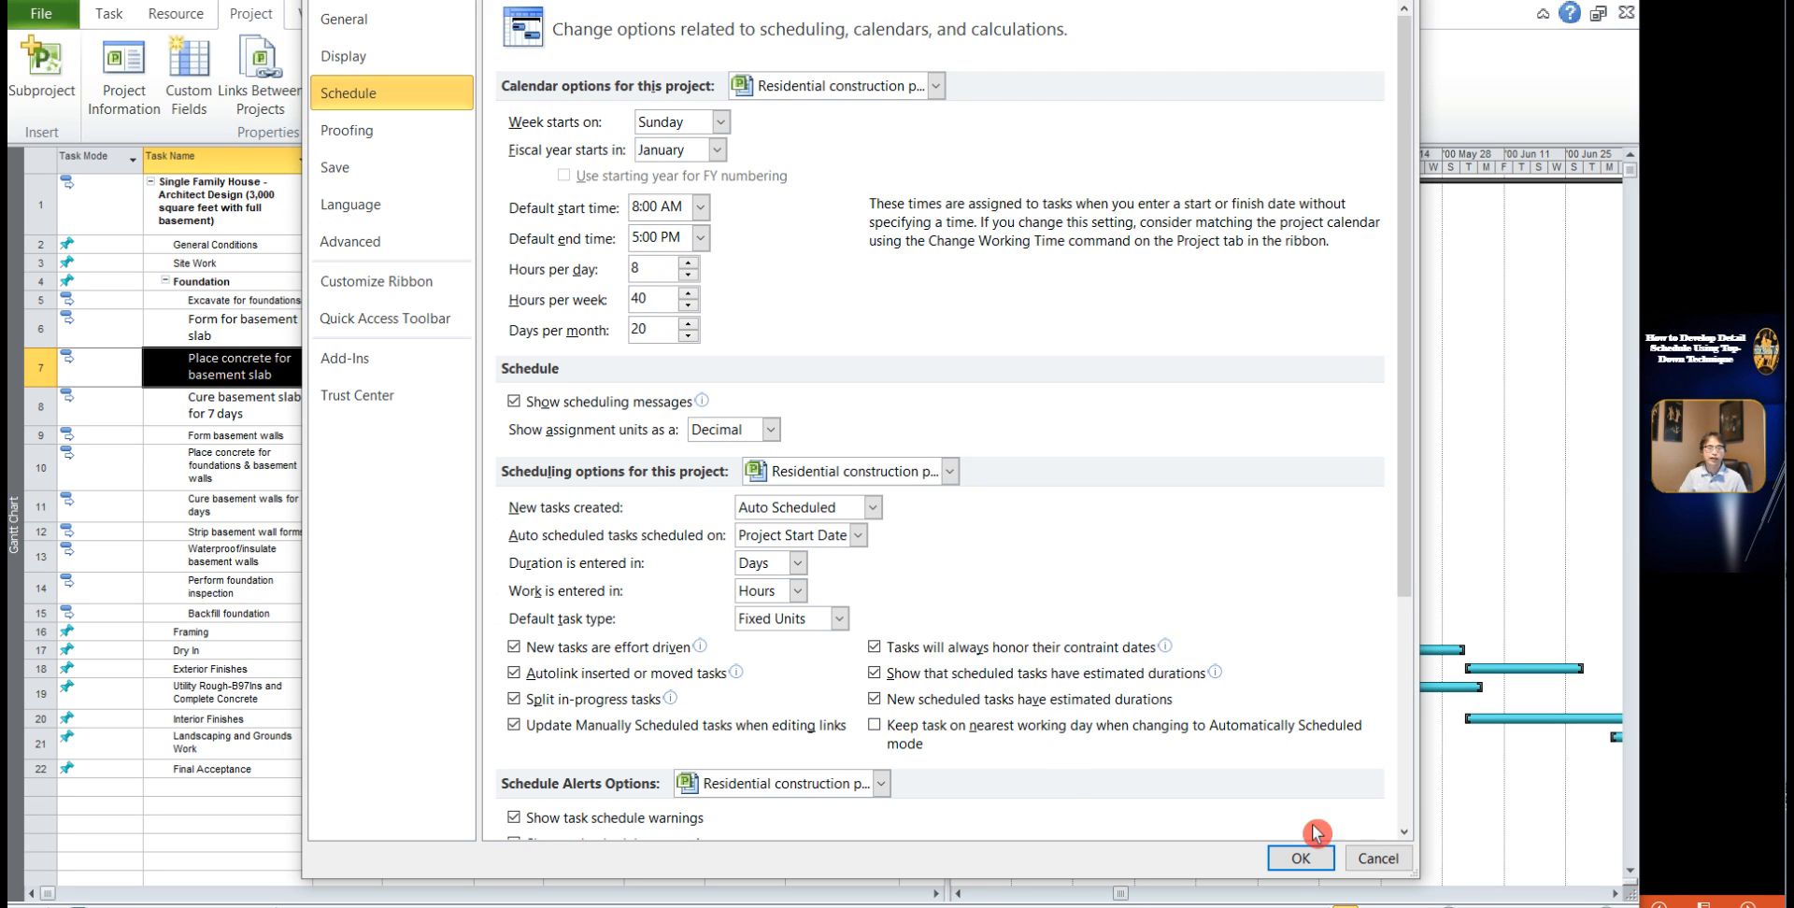
left_click(1300, 857)
Step: Insert a new task in the empty row below Final Acceptance and check its duration
left_click(245, 788)
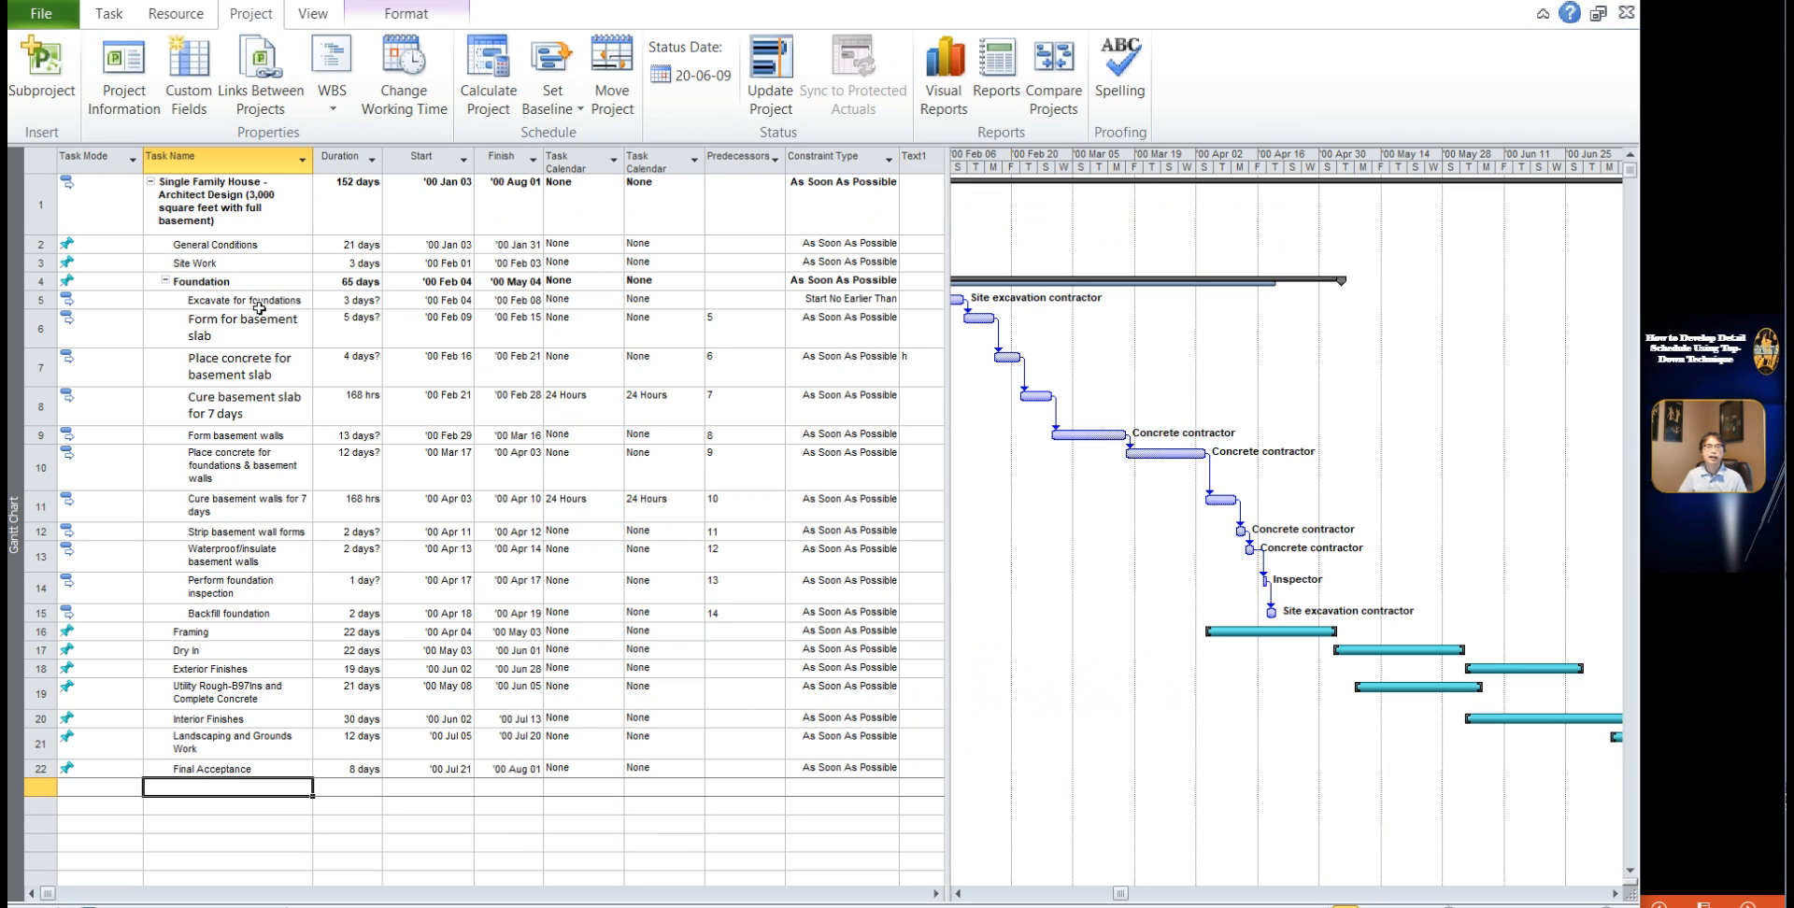
left_click(109, 14)
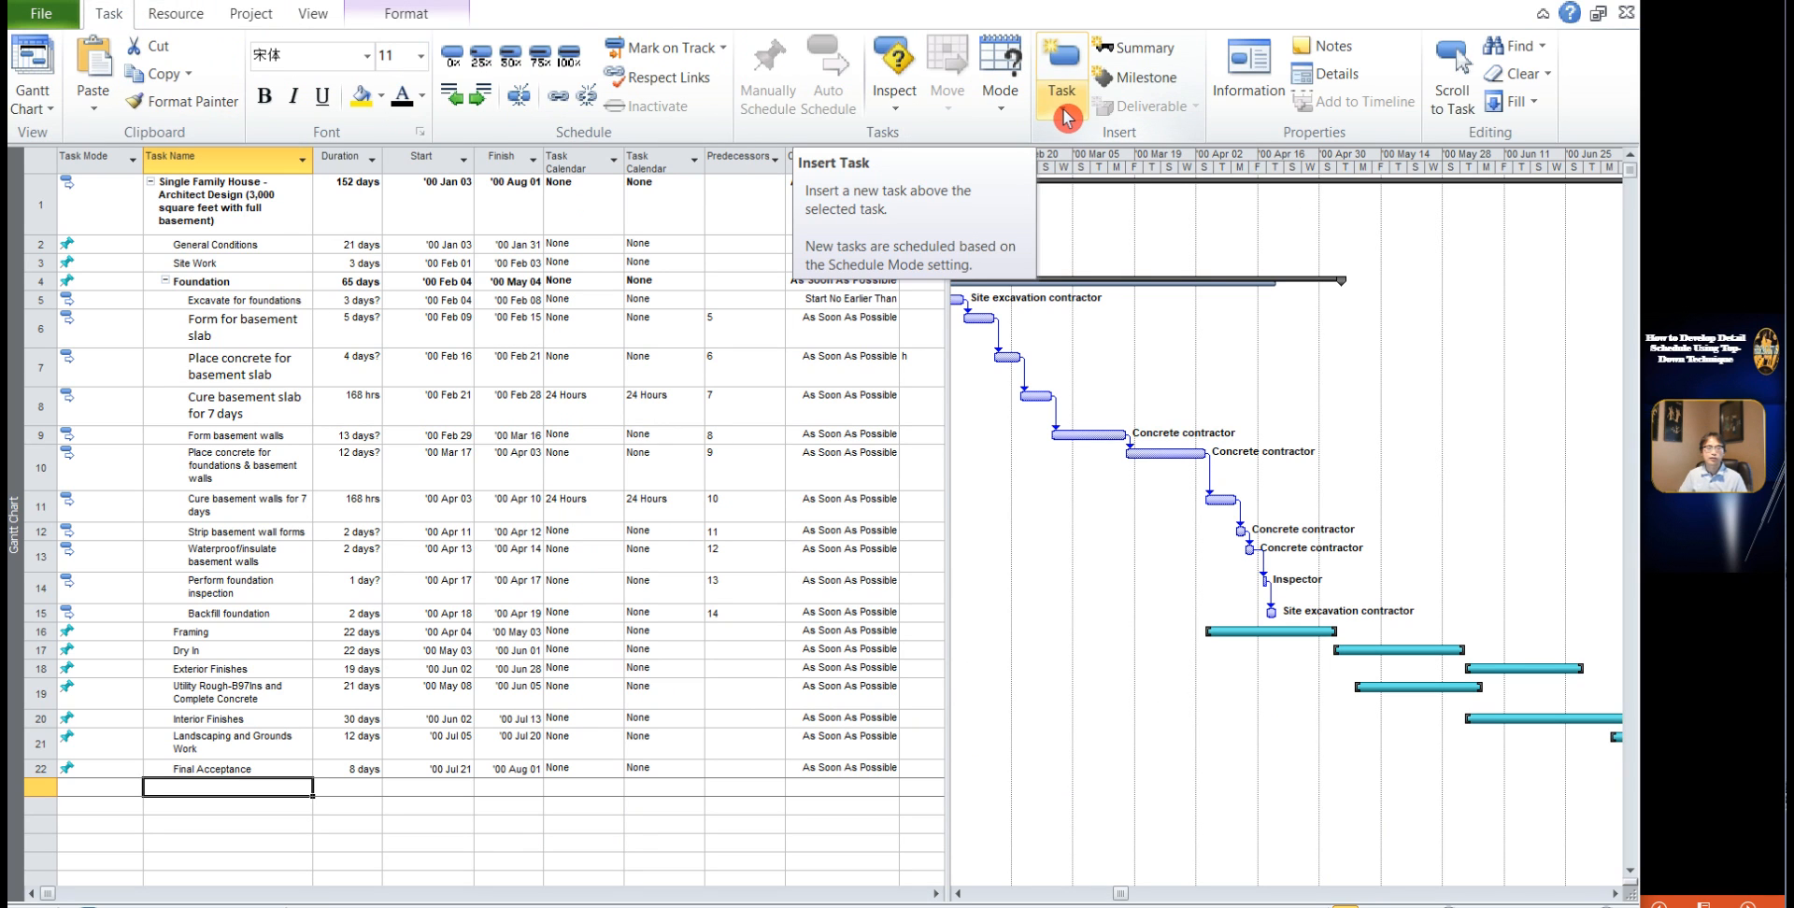
right_click(198, 788)
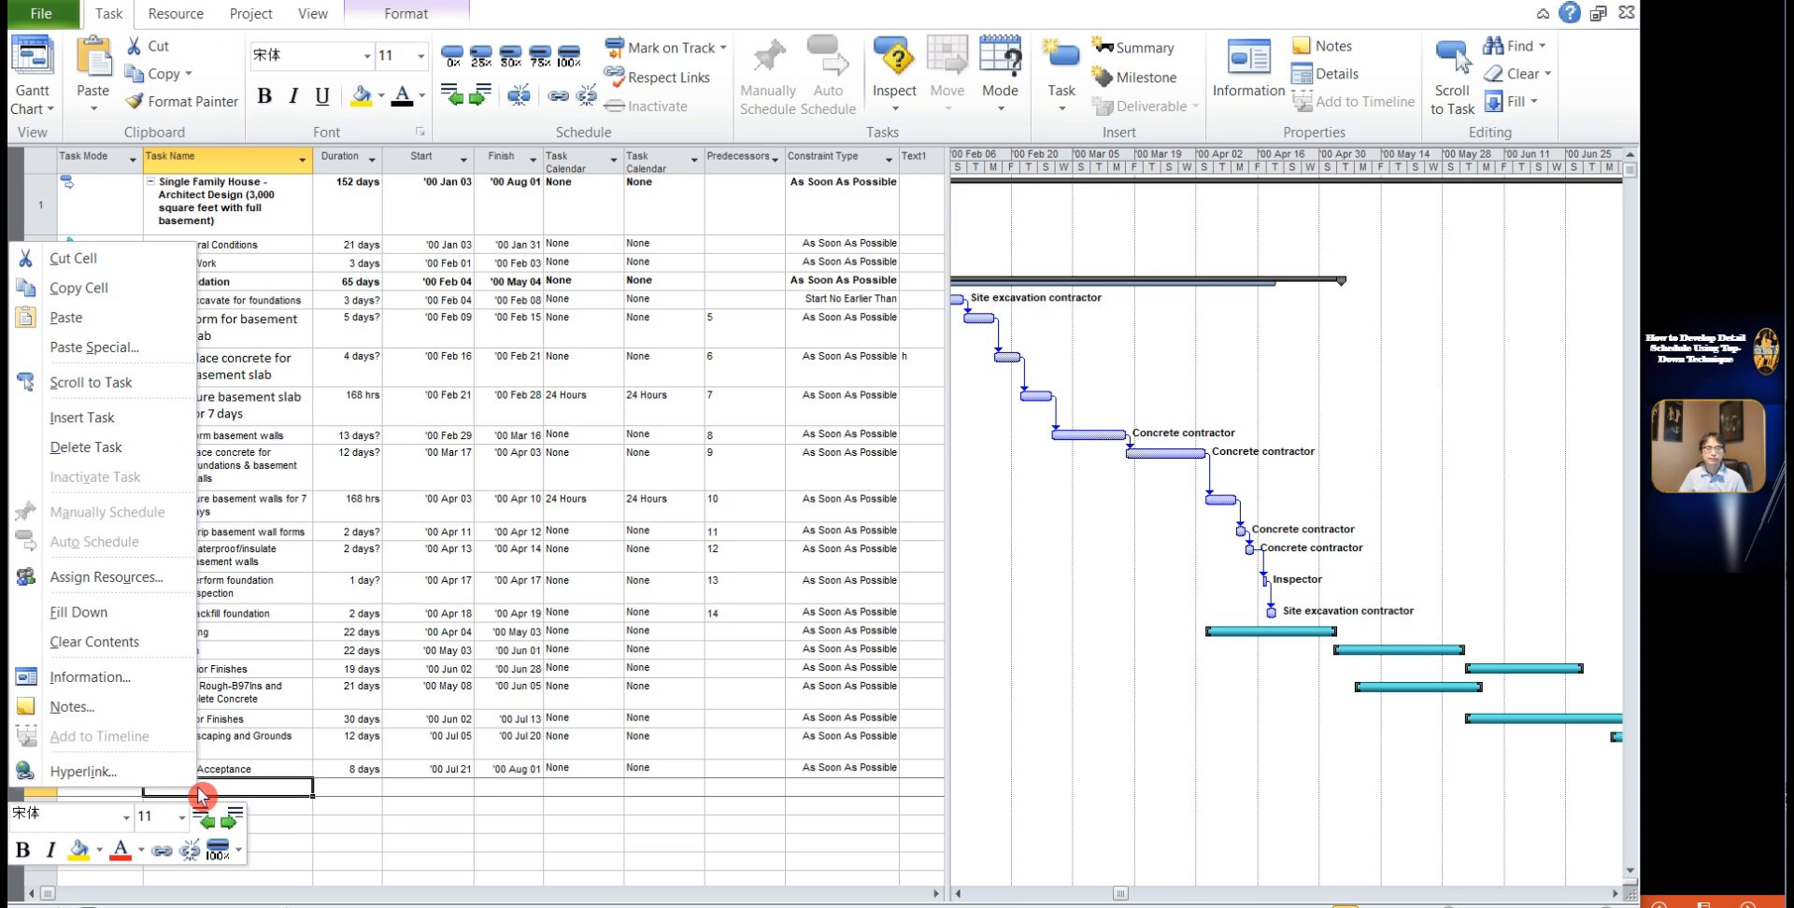
left_click(90, 422)
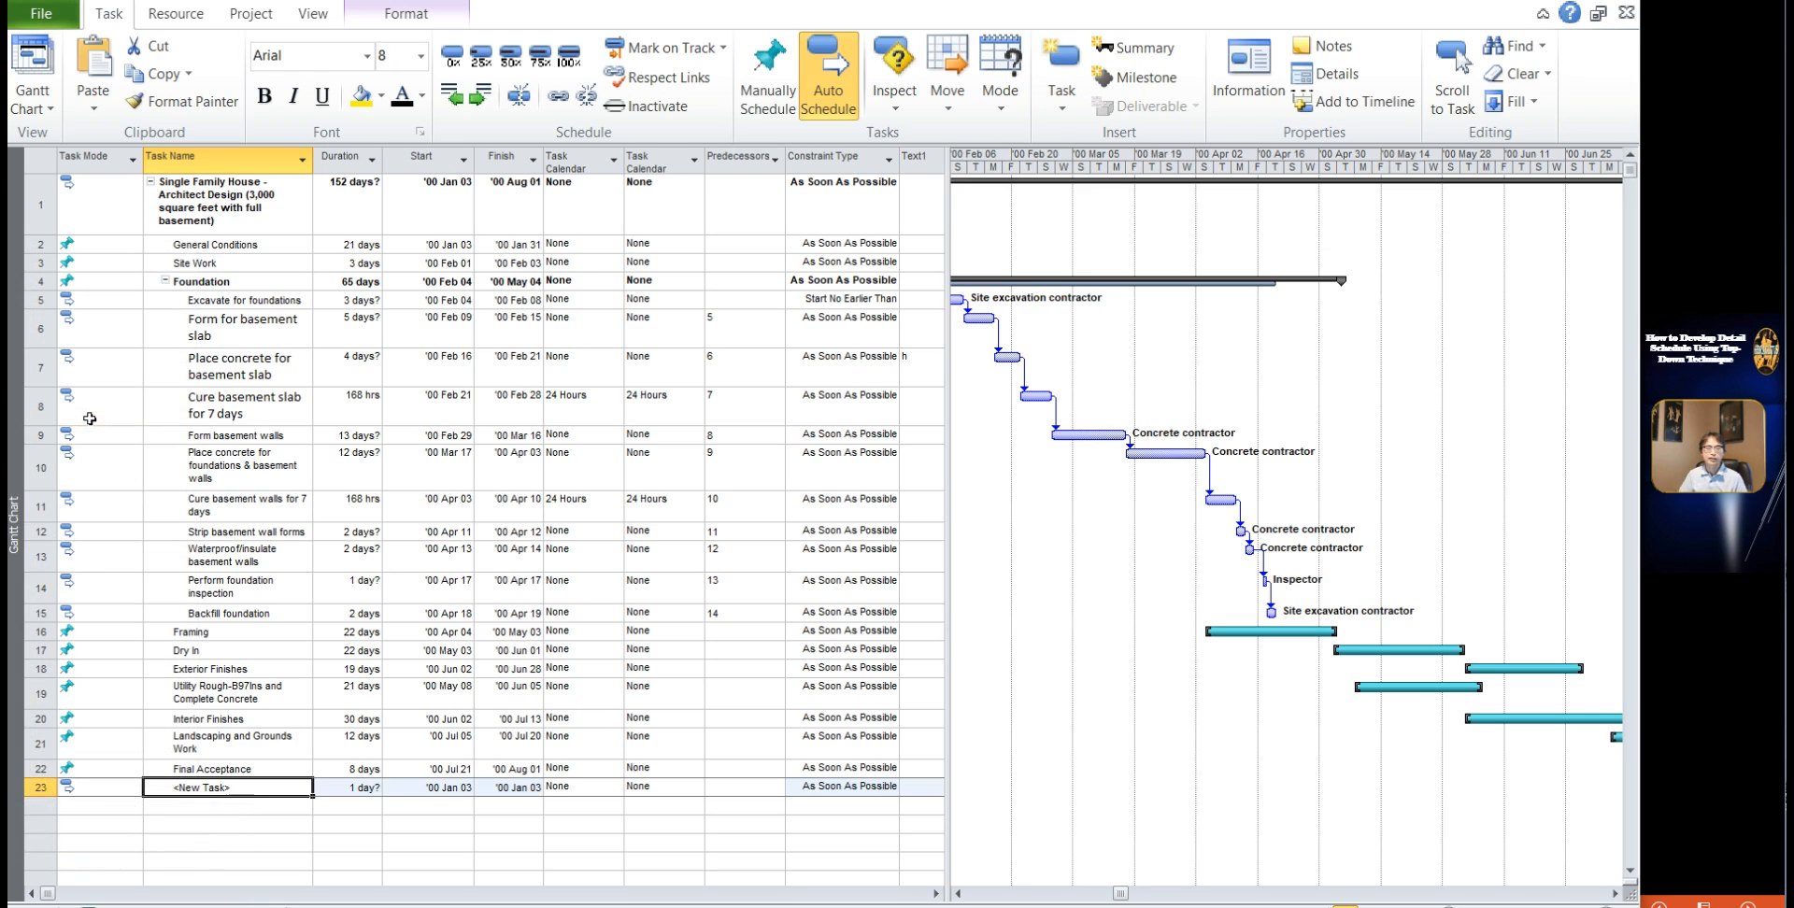
left_click(348, 790)
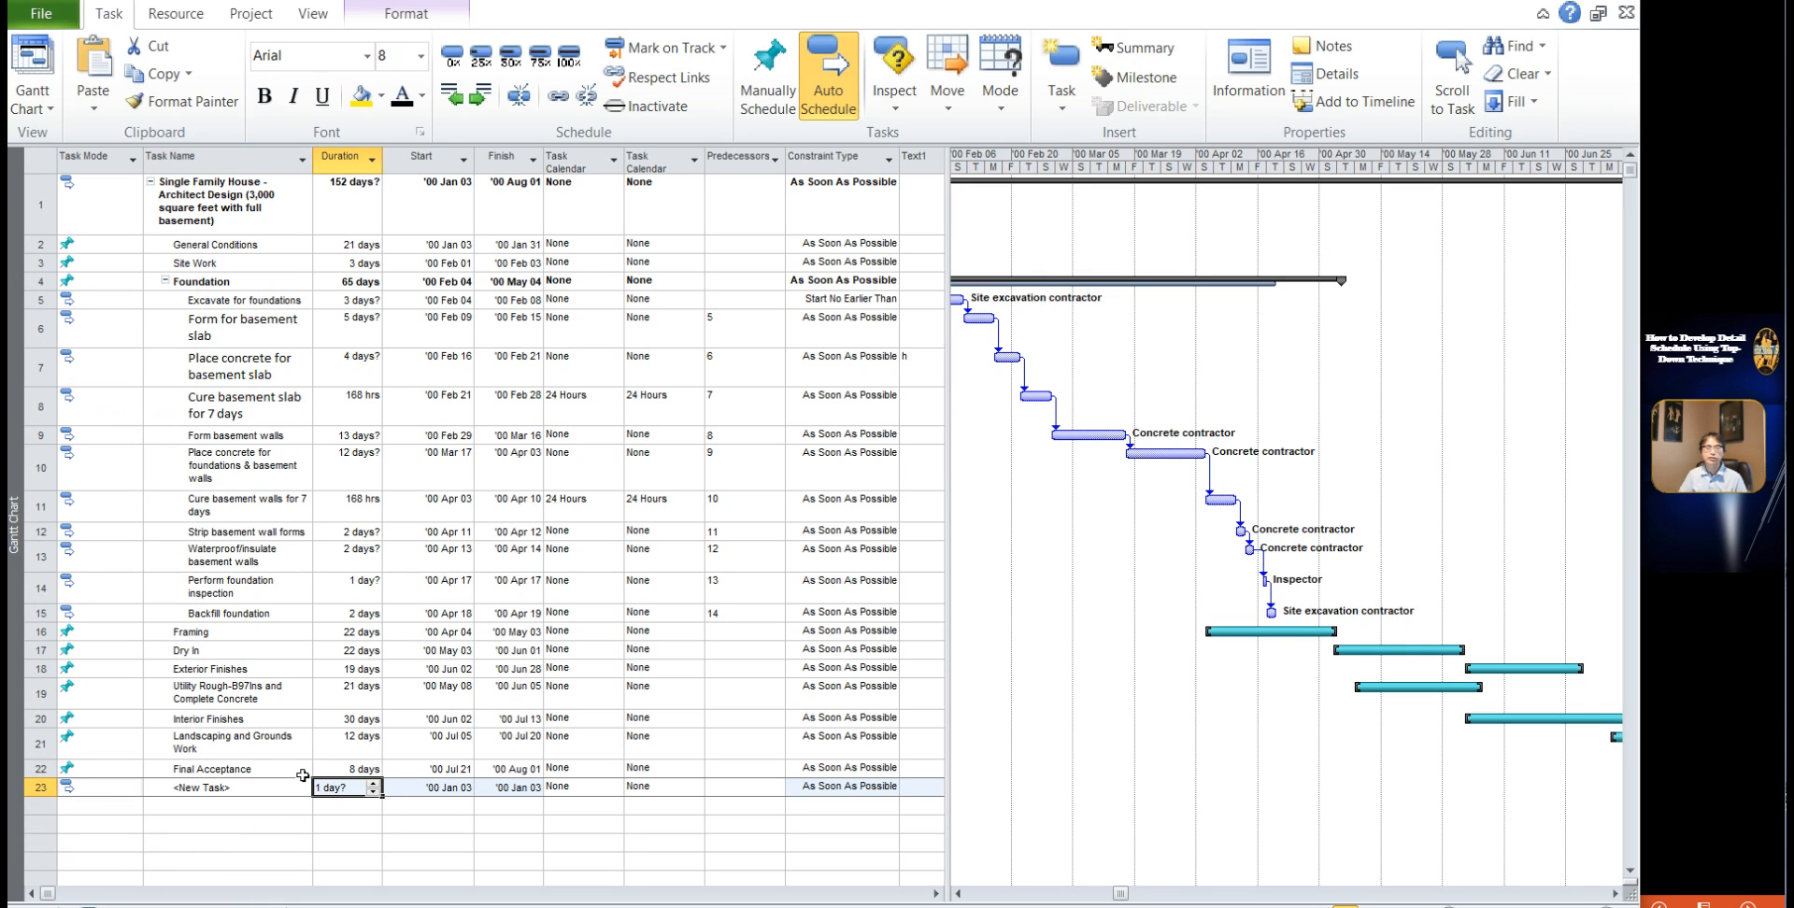
left_click(186, 806)
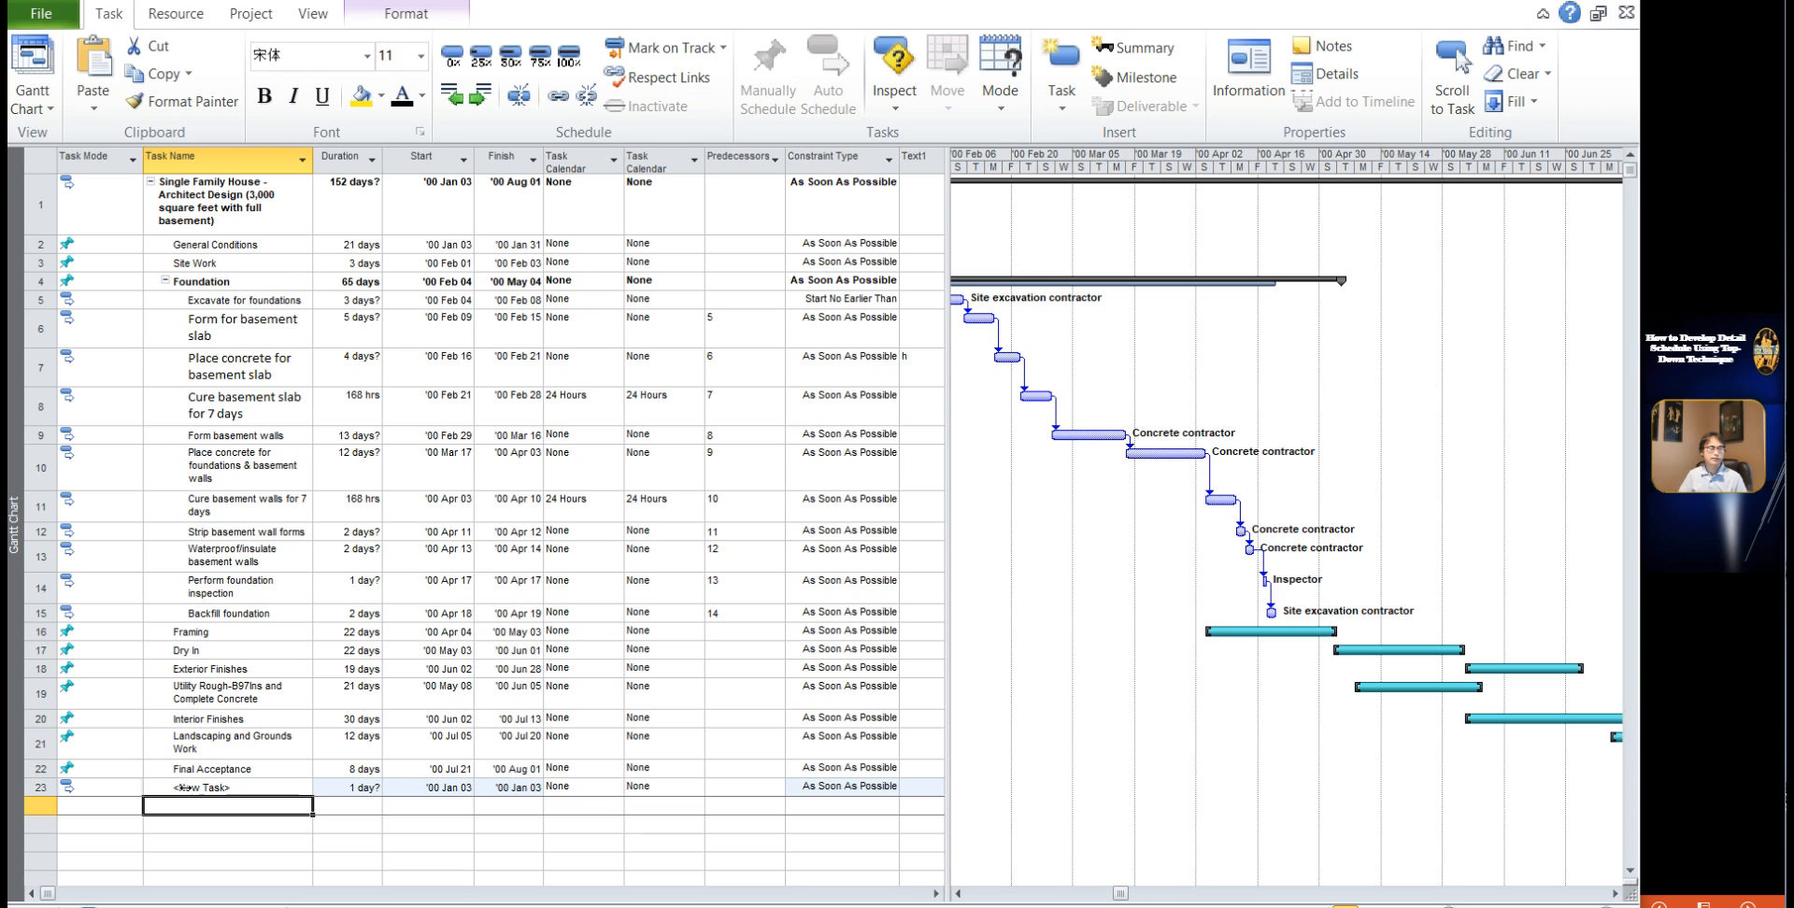
left_click(187, 788)
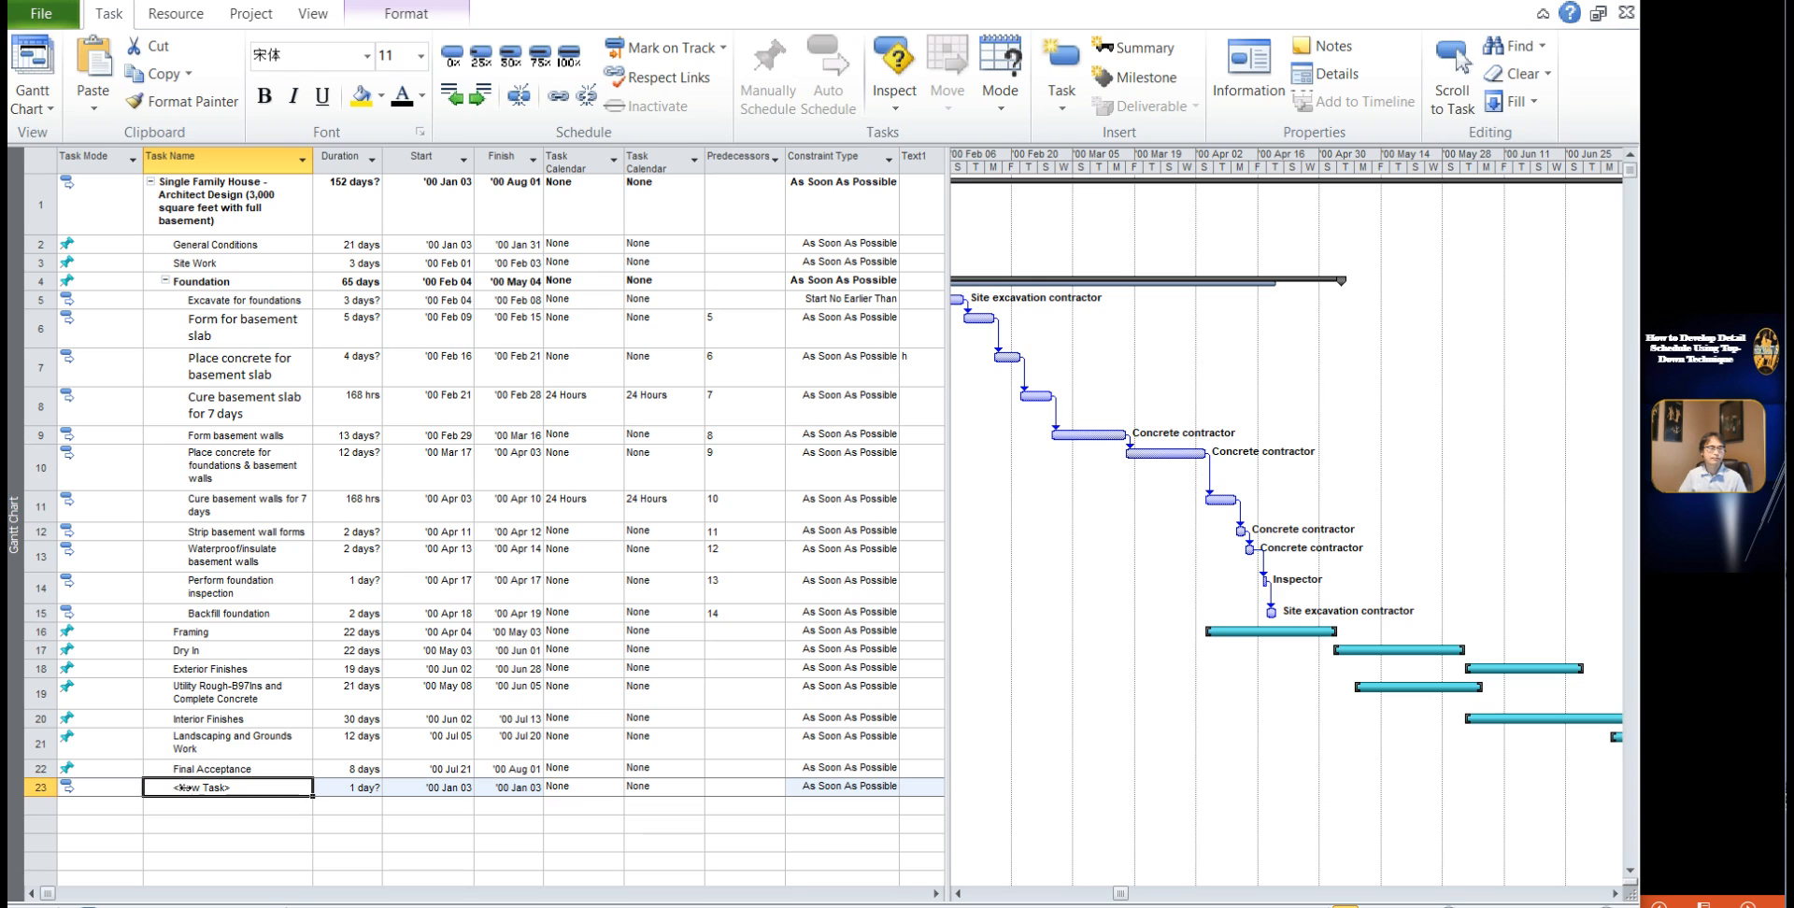
Step: Turn off the Schedule option that gives new scheduled tasks estimated durations and apply the change
left_click(38, 19)
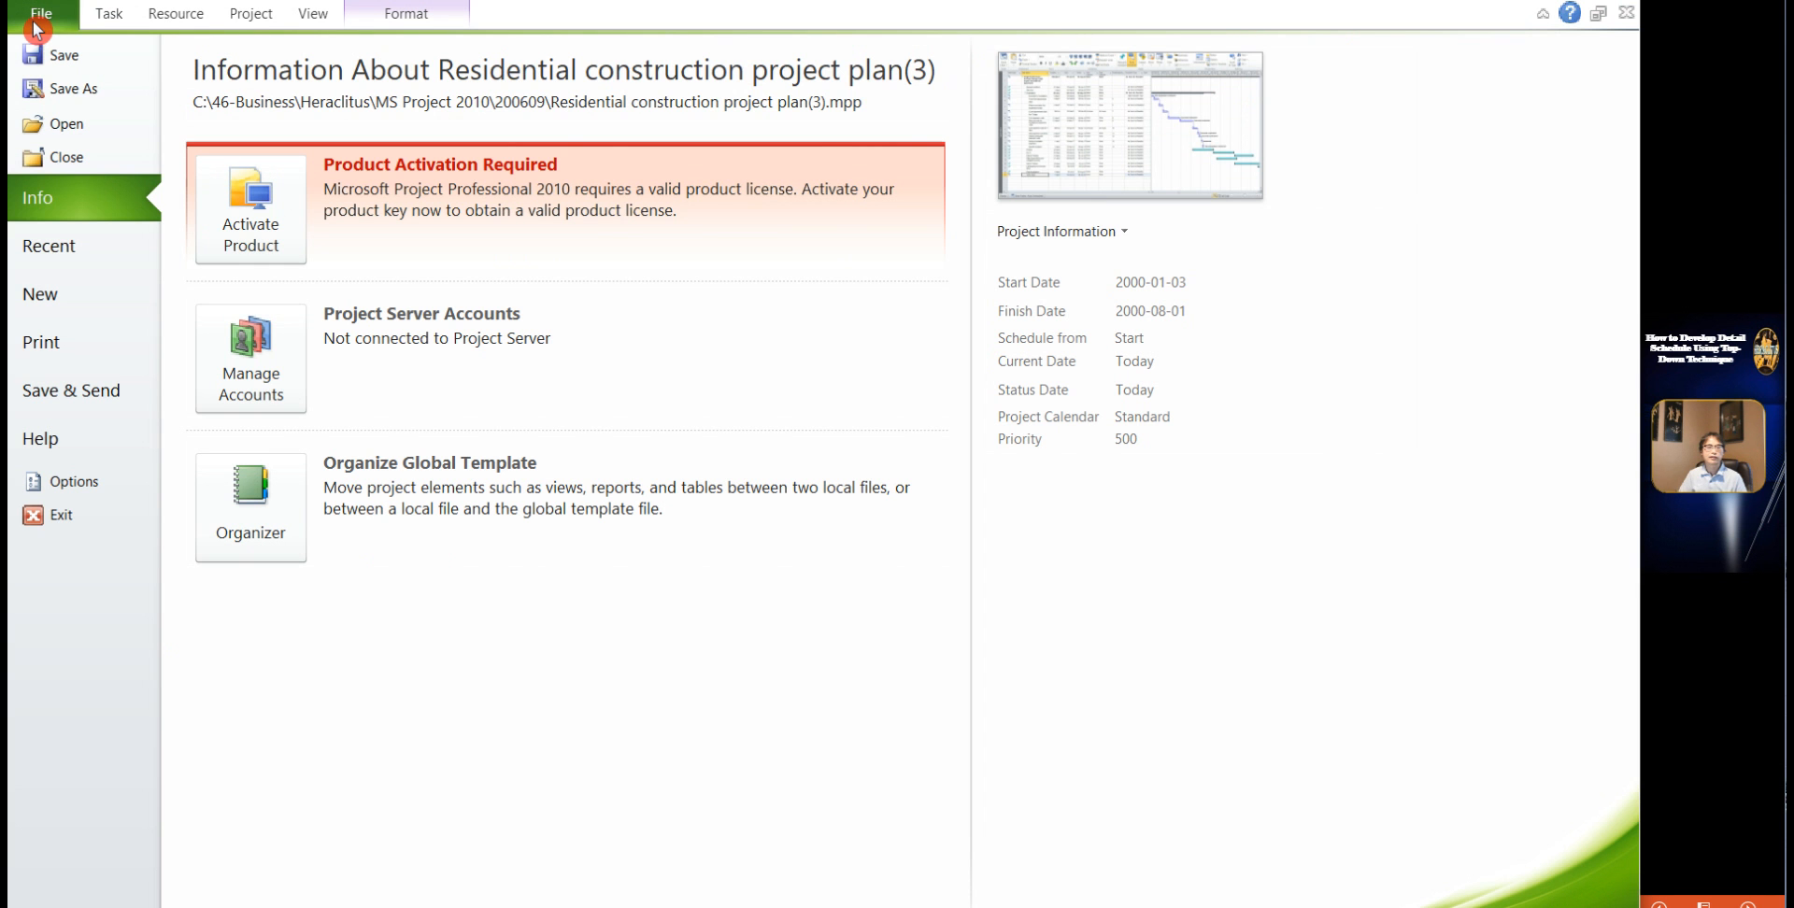
left_click(58, 484)
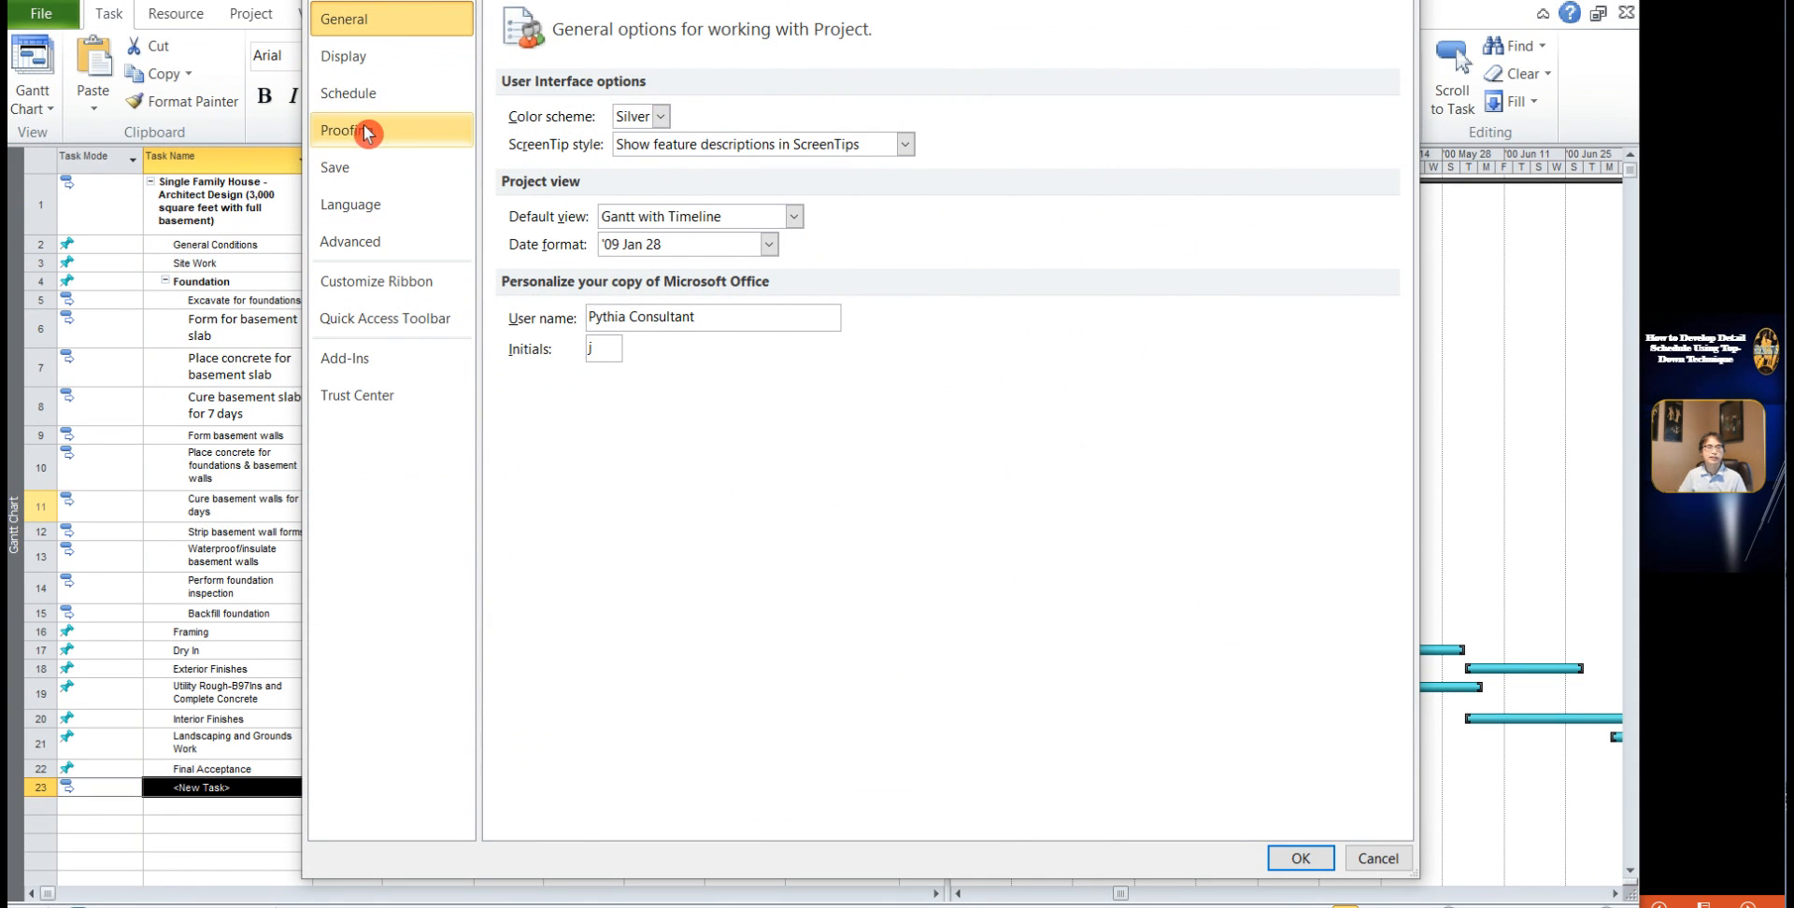
left_click(357, 99)
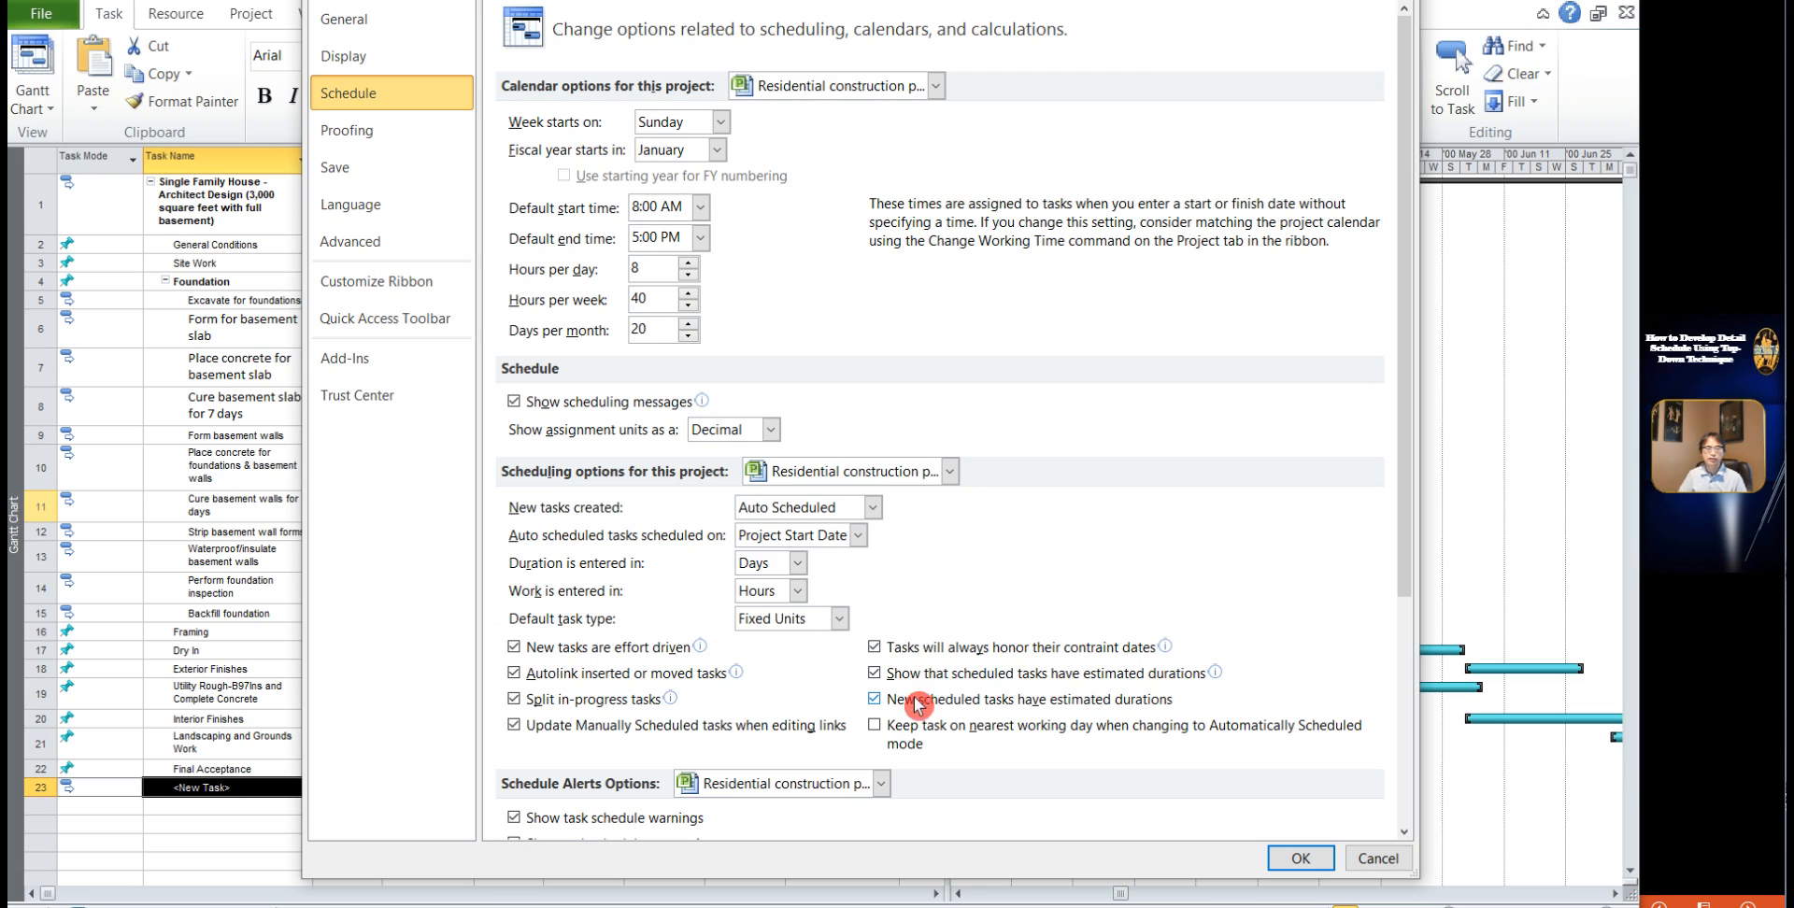
left_click(875, 701)
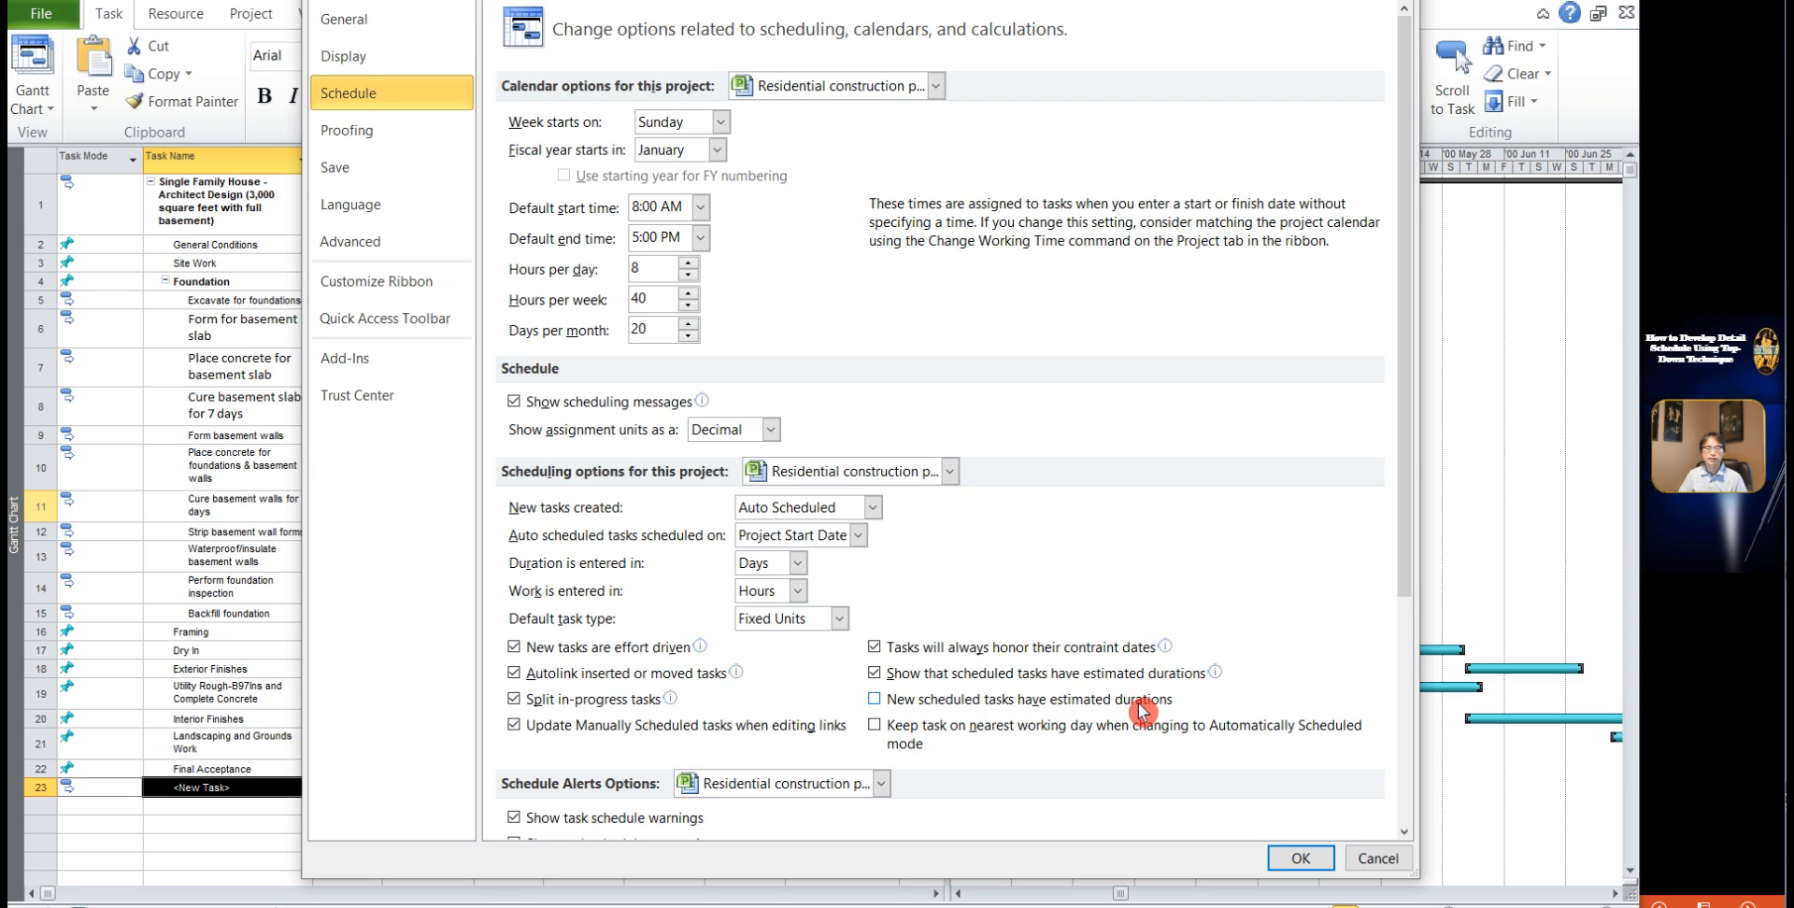
left_click(1302, 860)
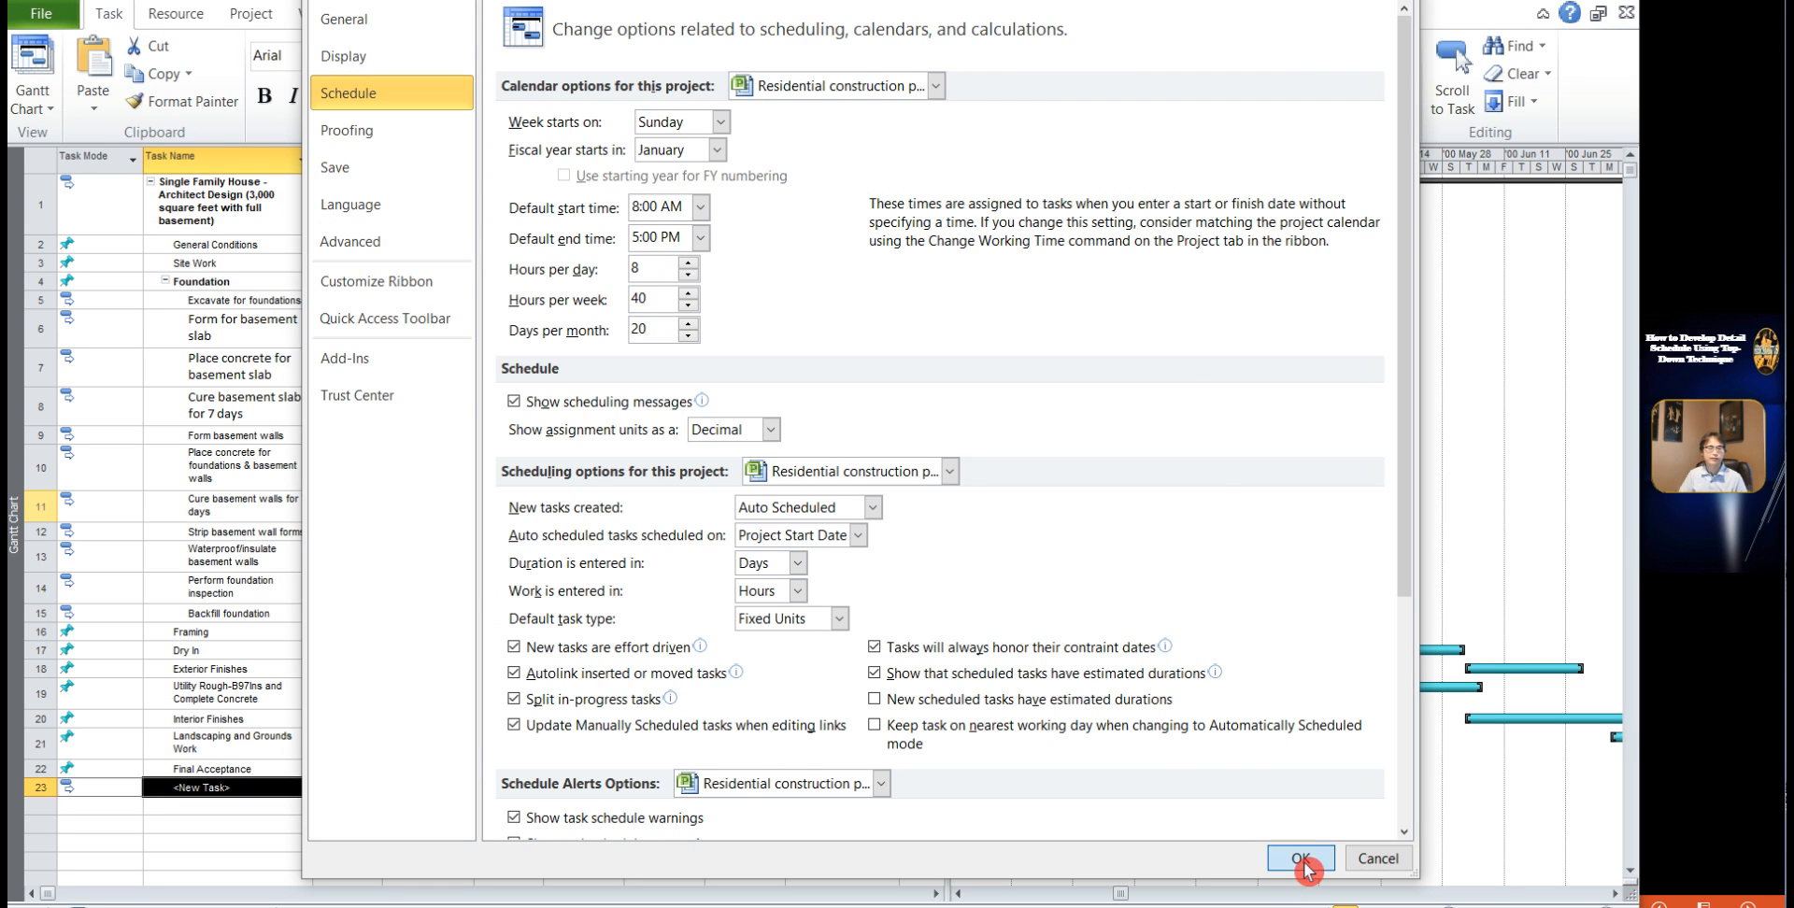
Step: Insert a second new task at the end of the task list and check its duration against the first one
left_click(222, 807)
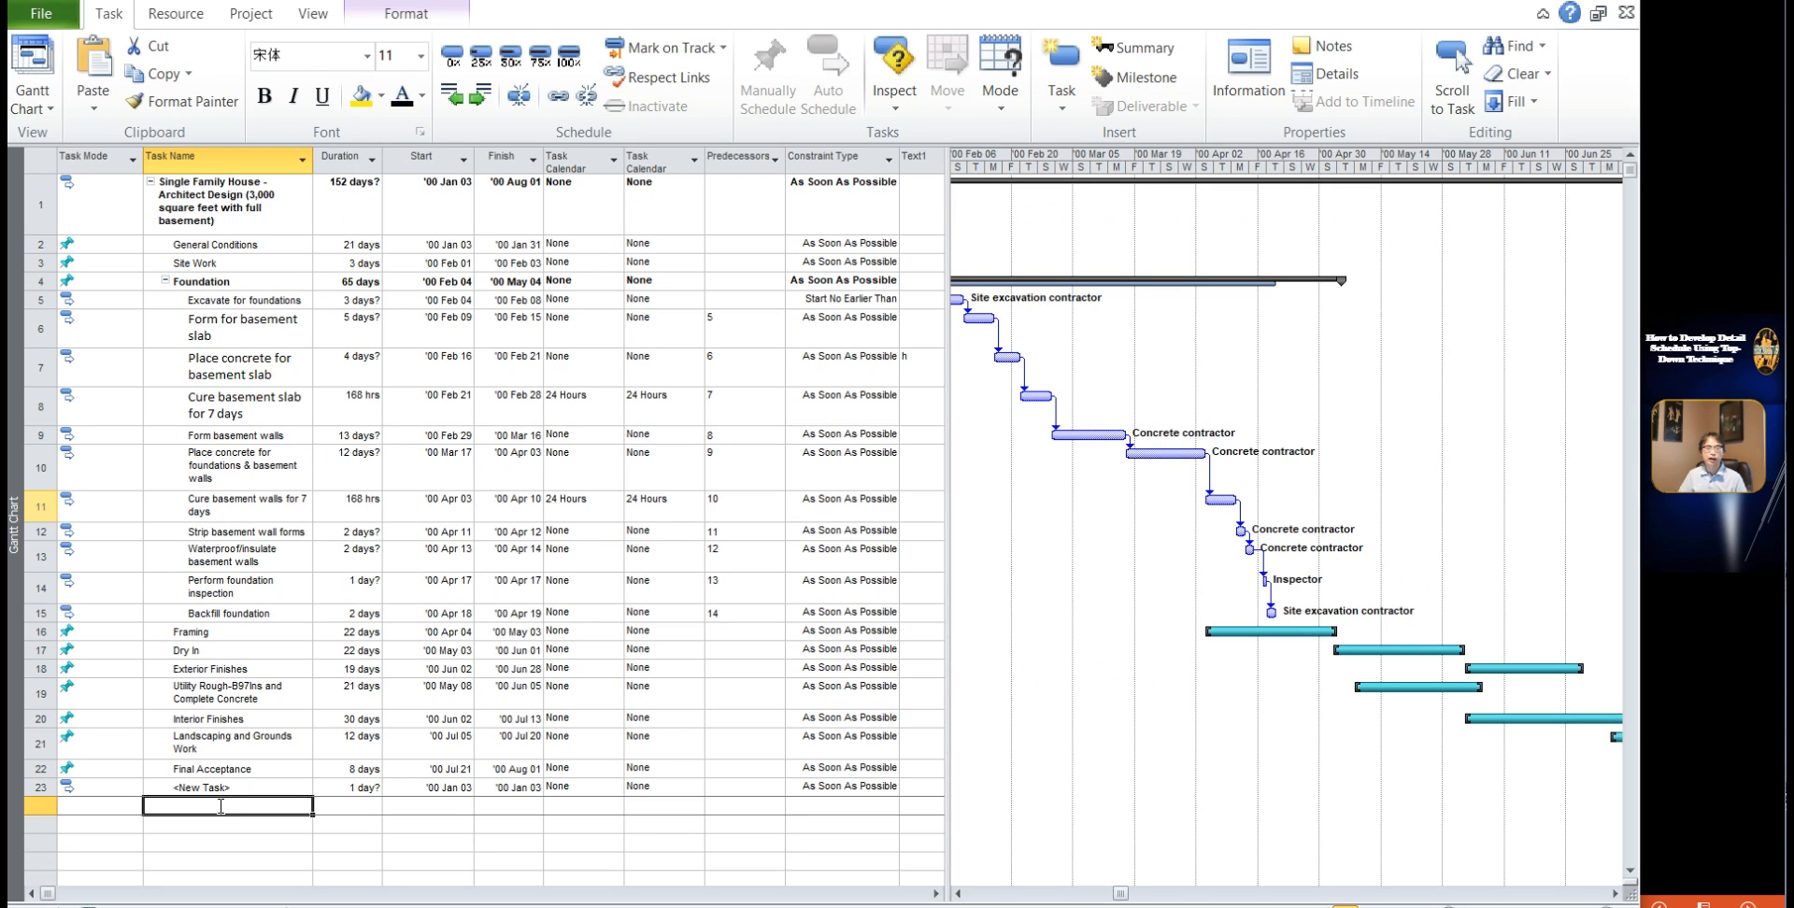
right_click(222, 808)
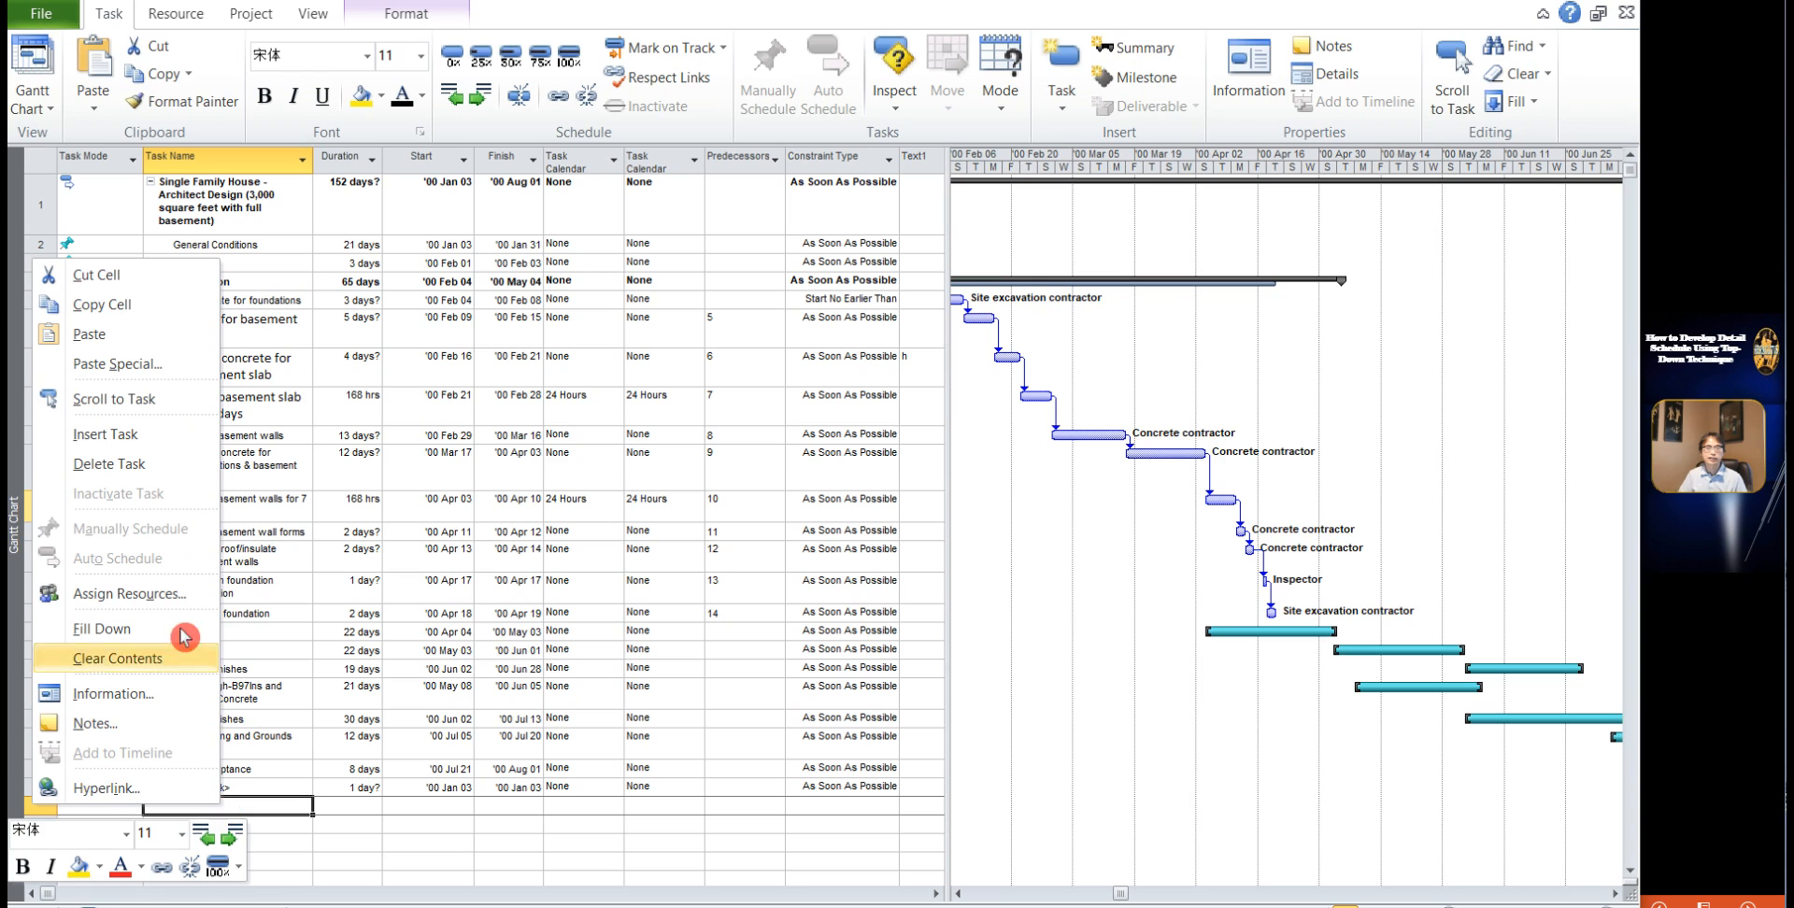
left_click(97, 434)
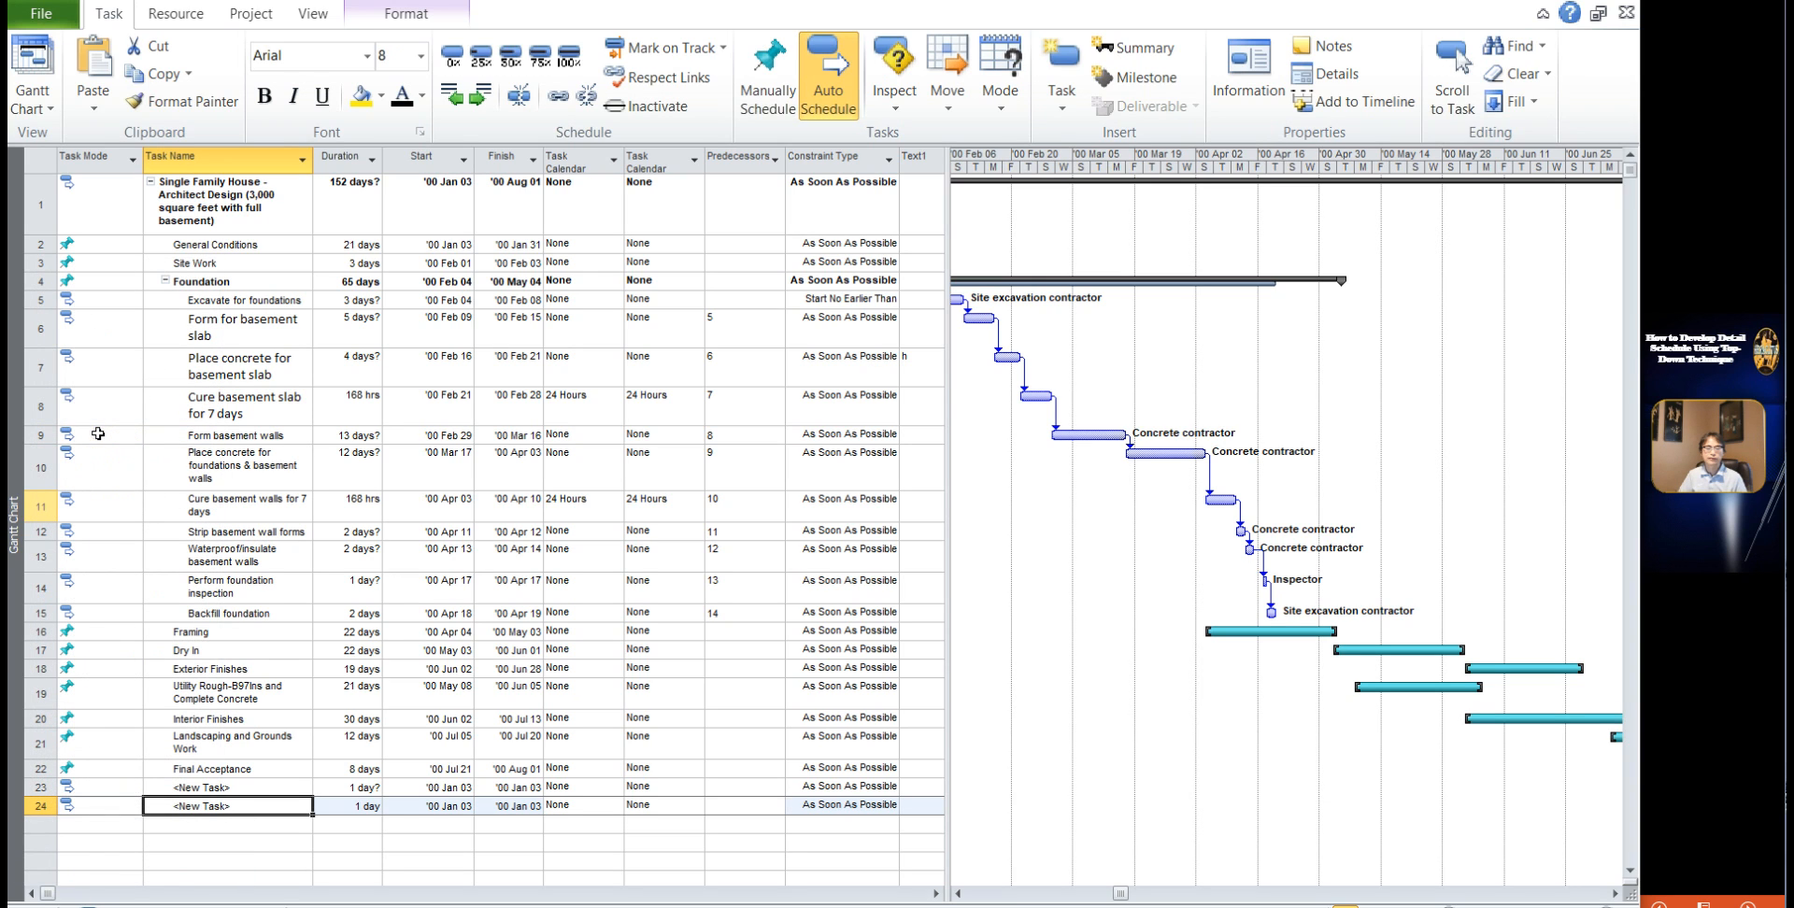
left_click(343, 805)
Step: Examine the Foundation summary bar against its subtasks' bars in the Gantt chart
left_click(290, 669)
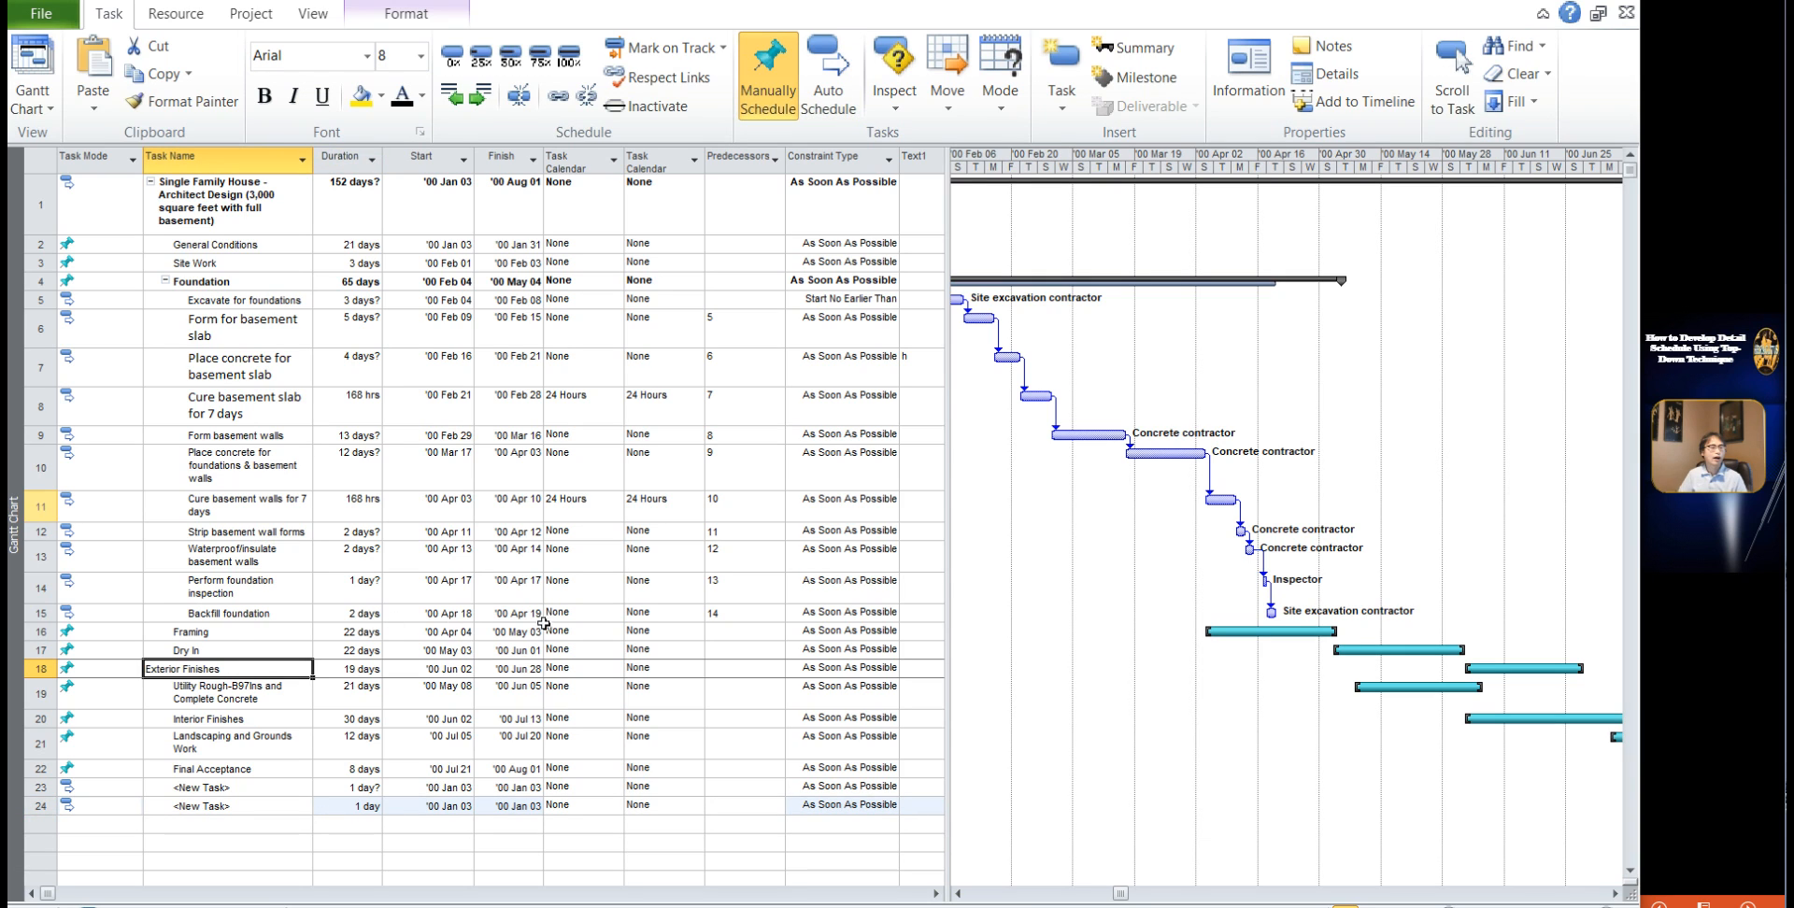
left_click(1219, 282)
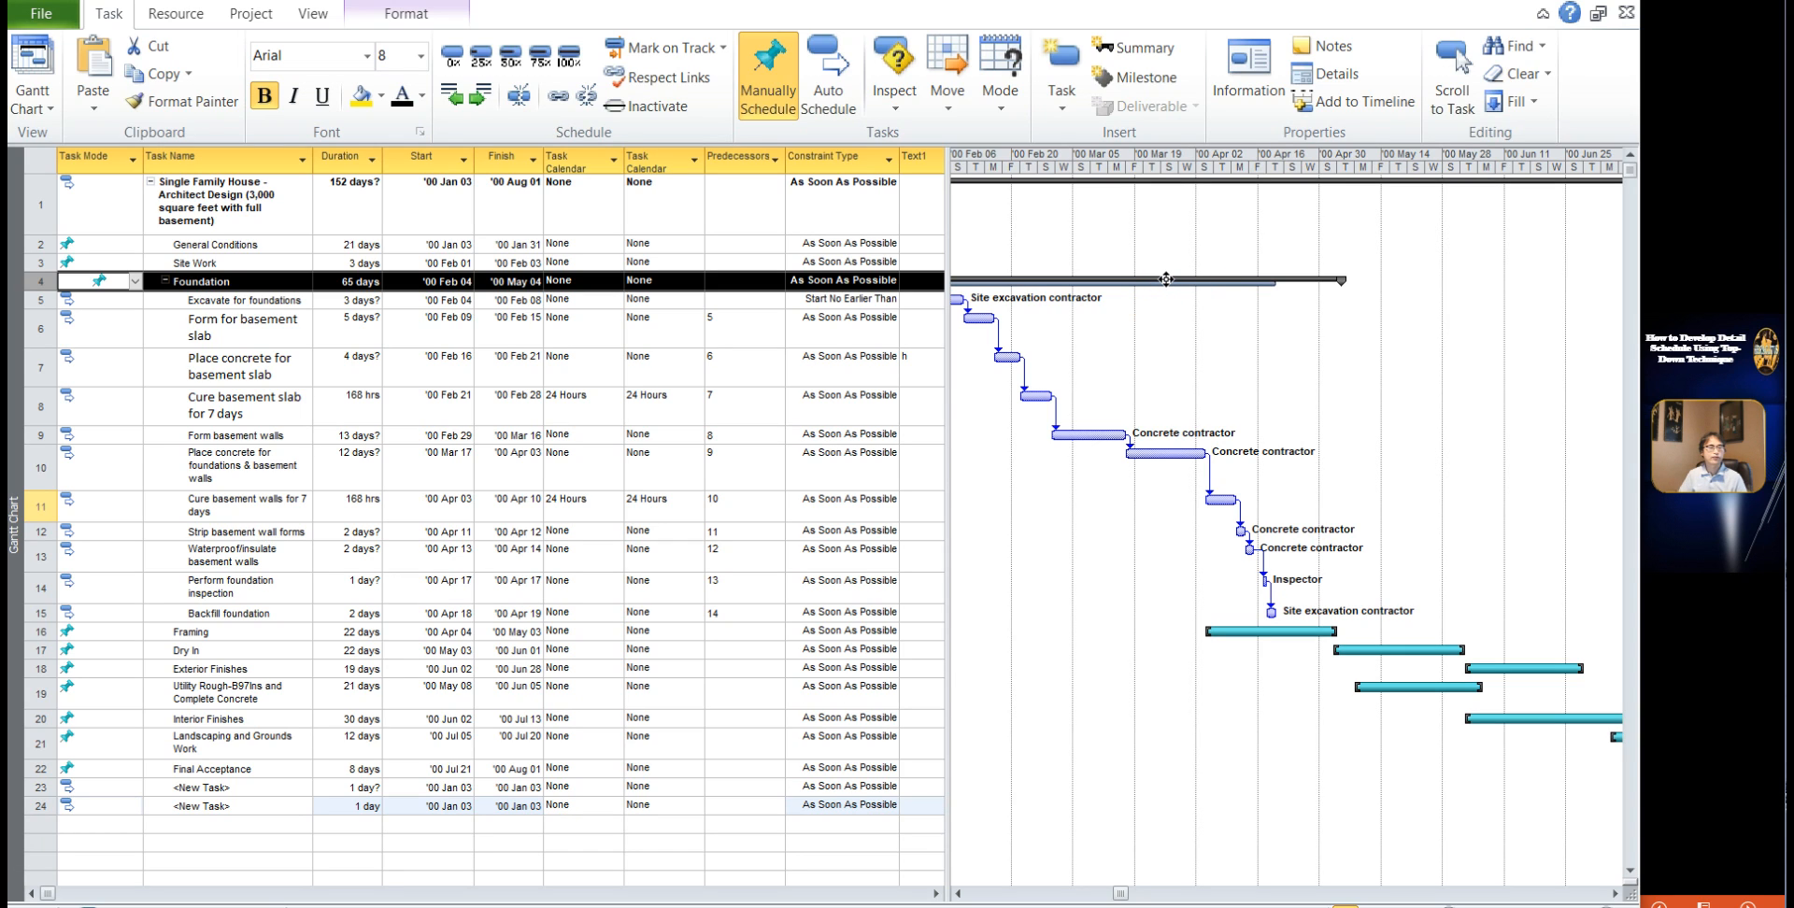
left_click(841, 322)
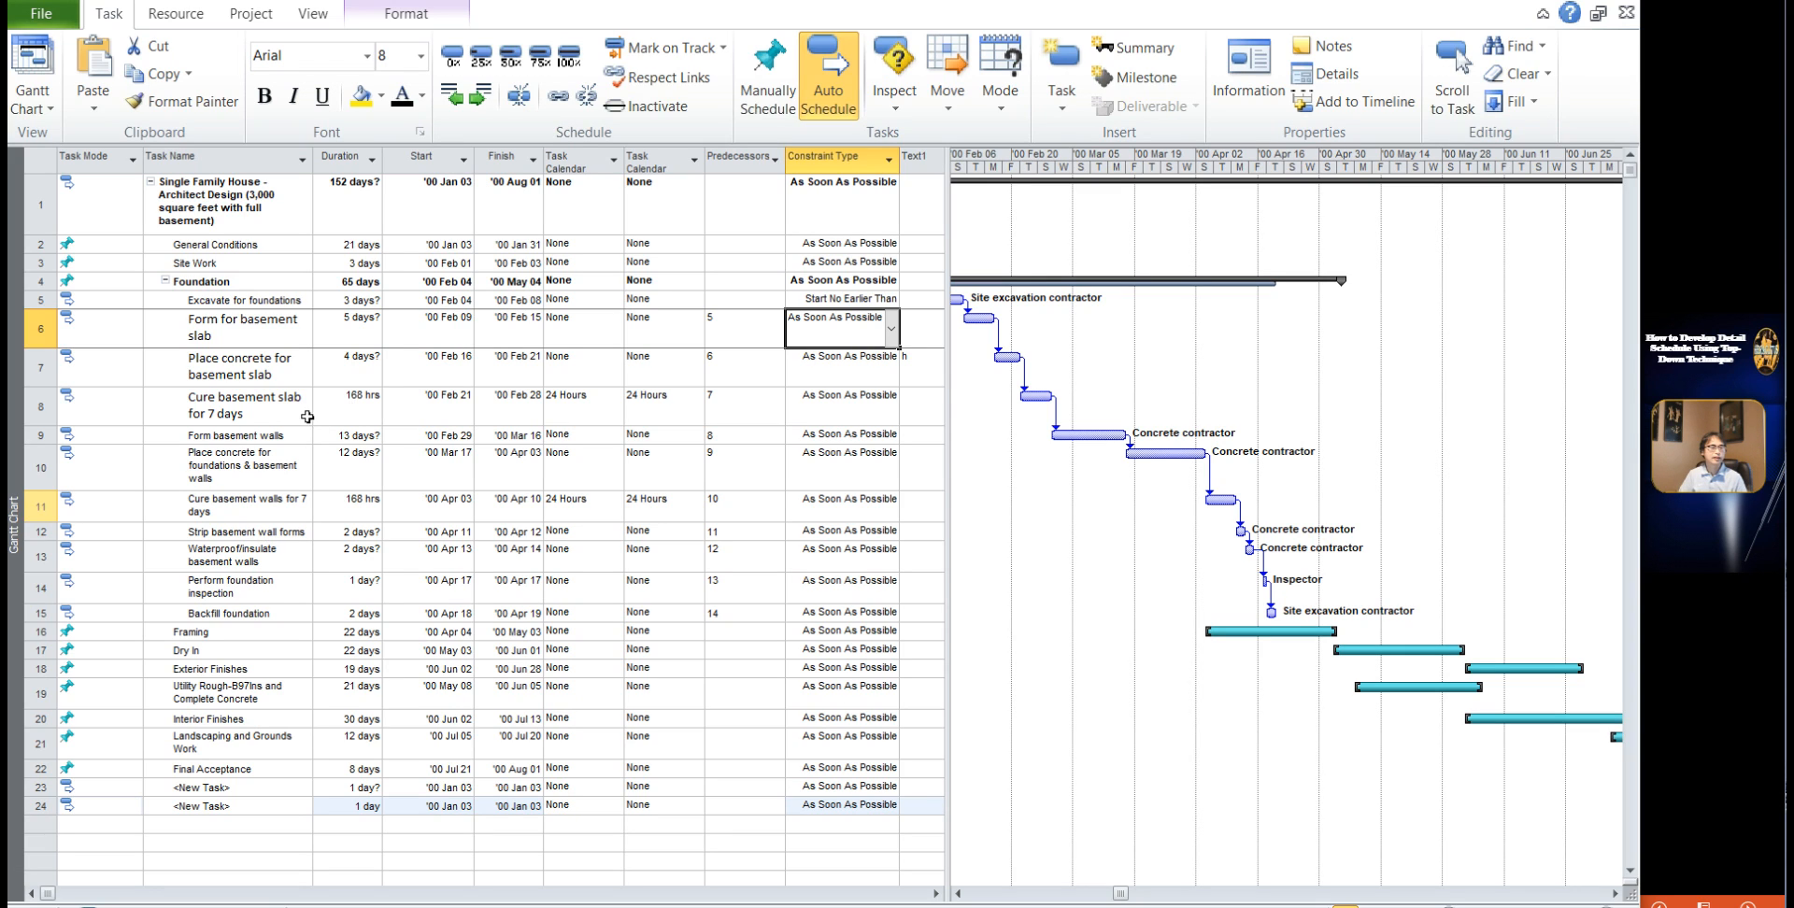
left_click(959, 893)
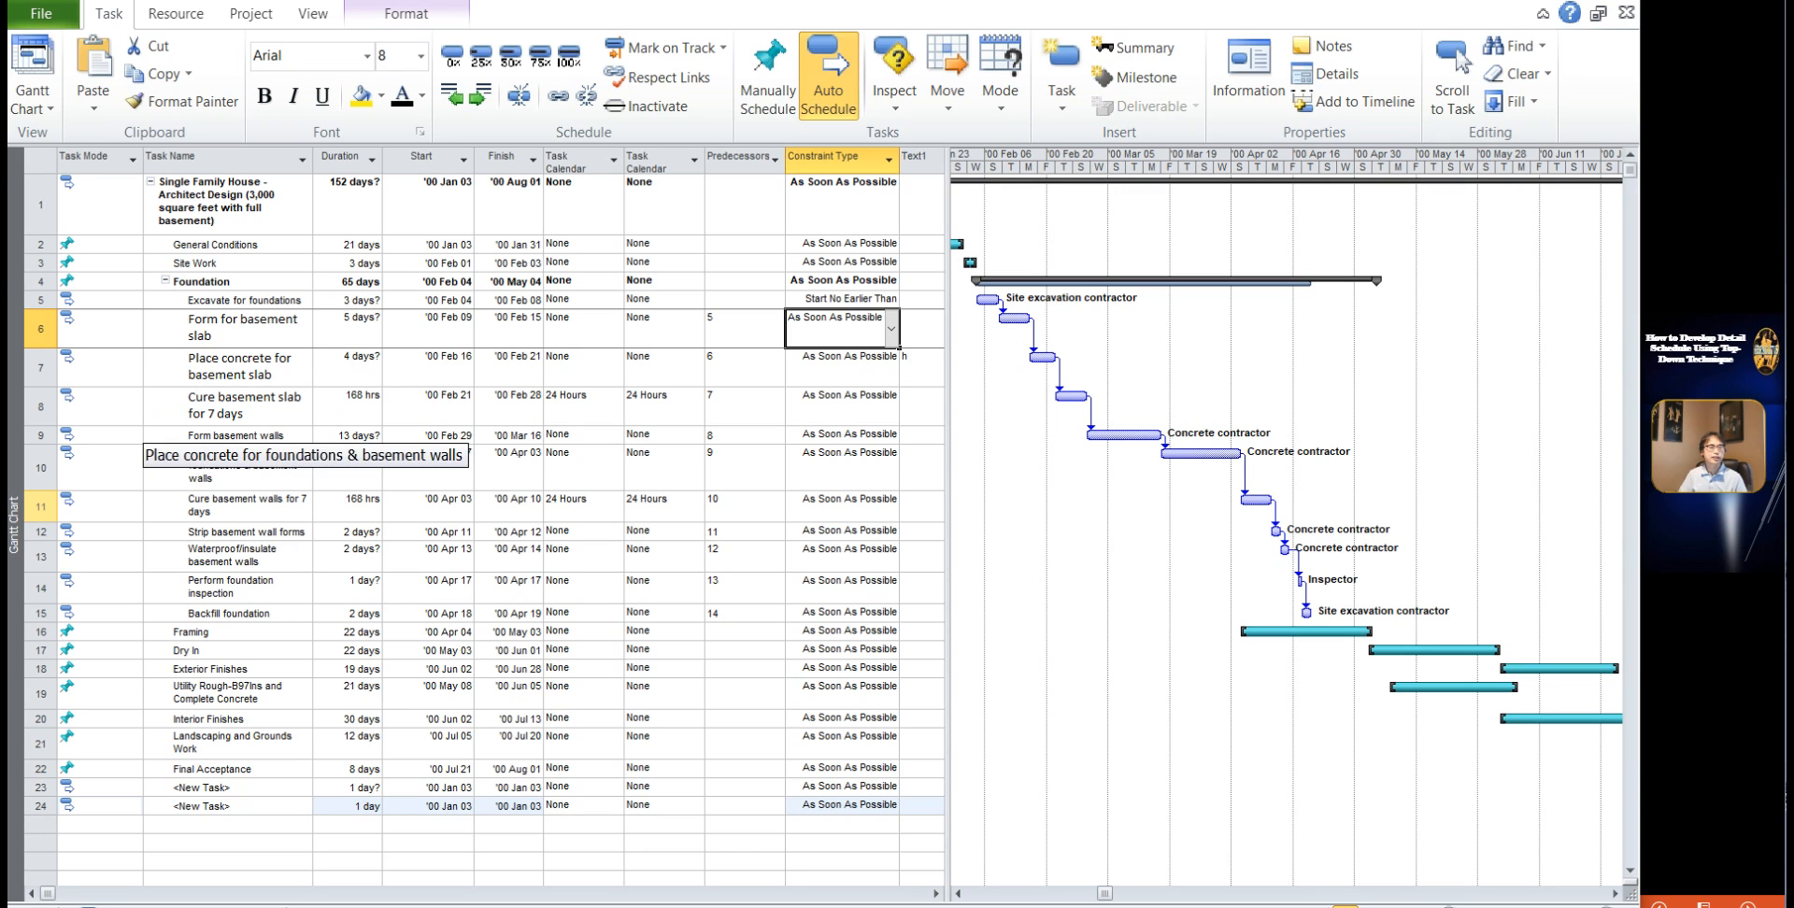
Step: Select the Form for basement slab task and open the project's working time settings
left_click(214, 334)
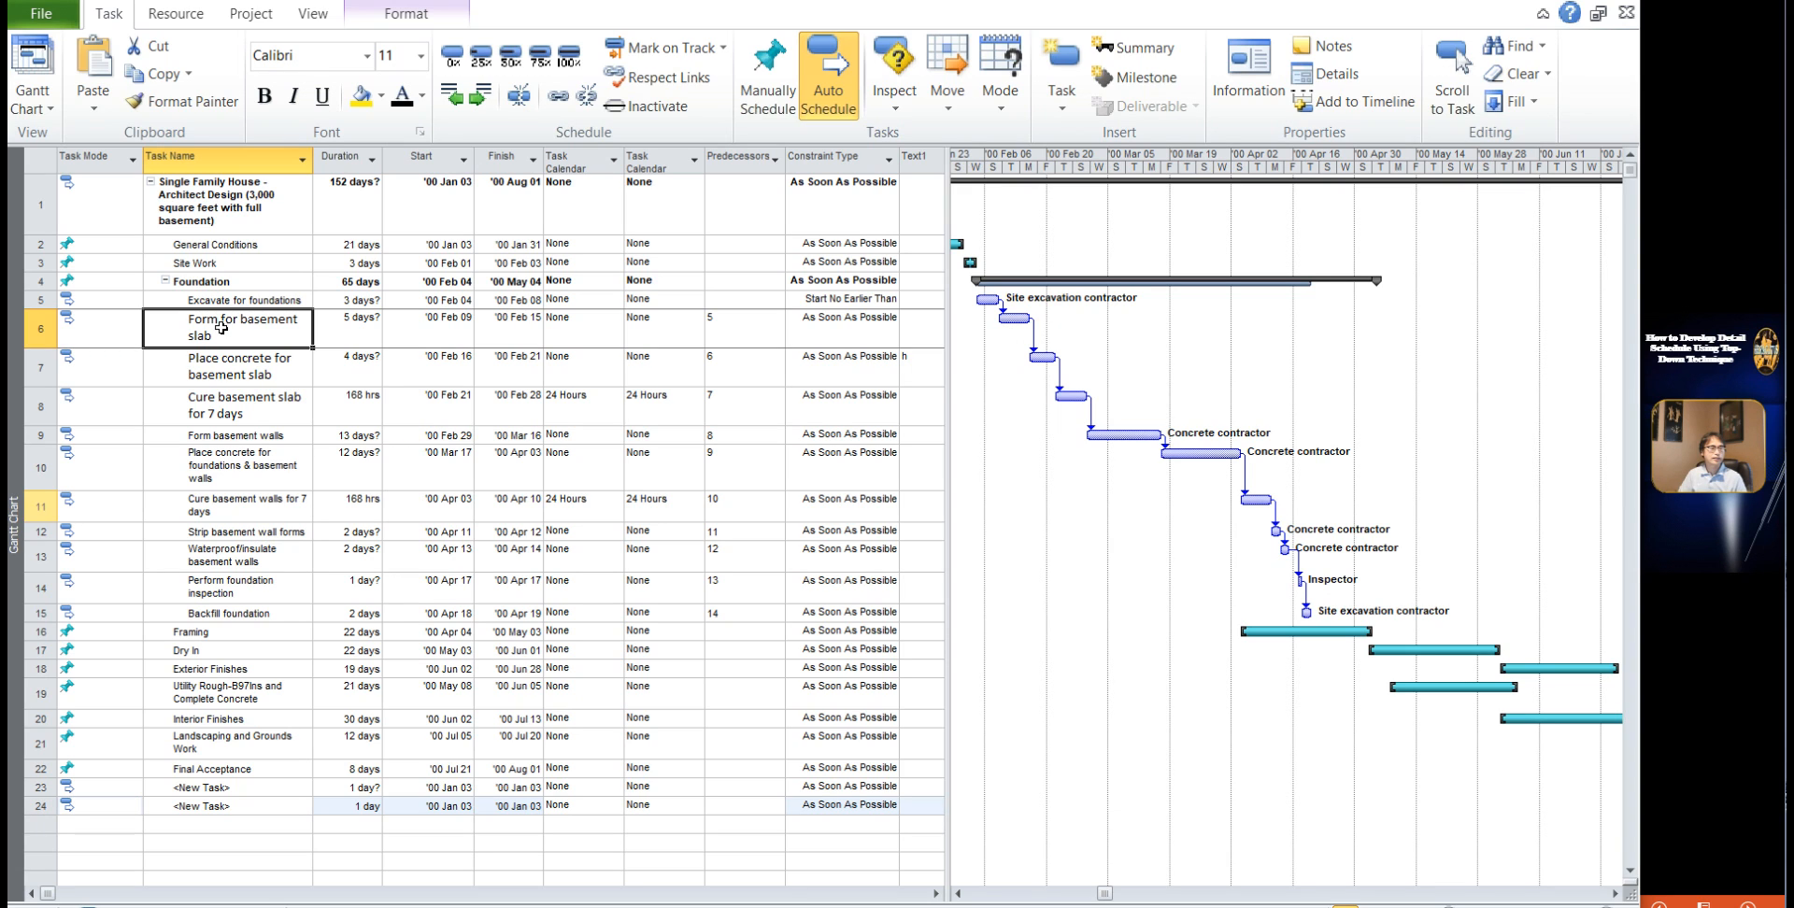
left_click(251, 23)
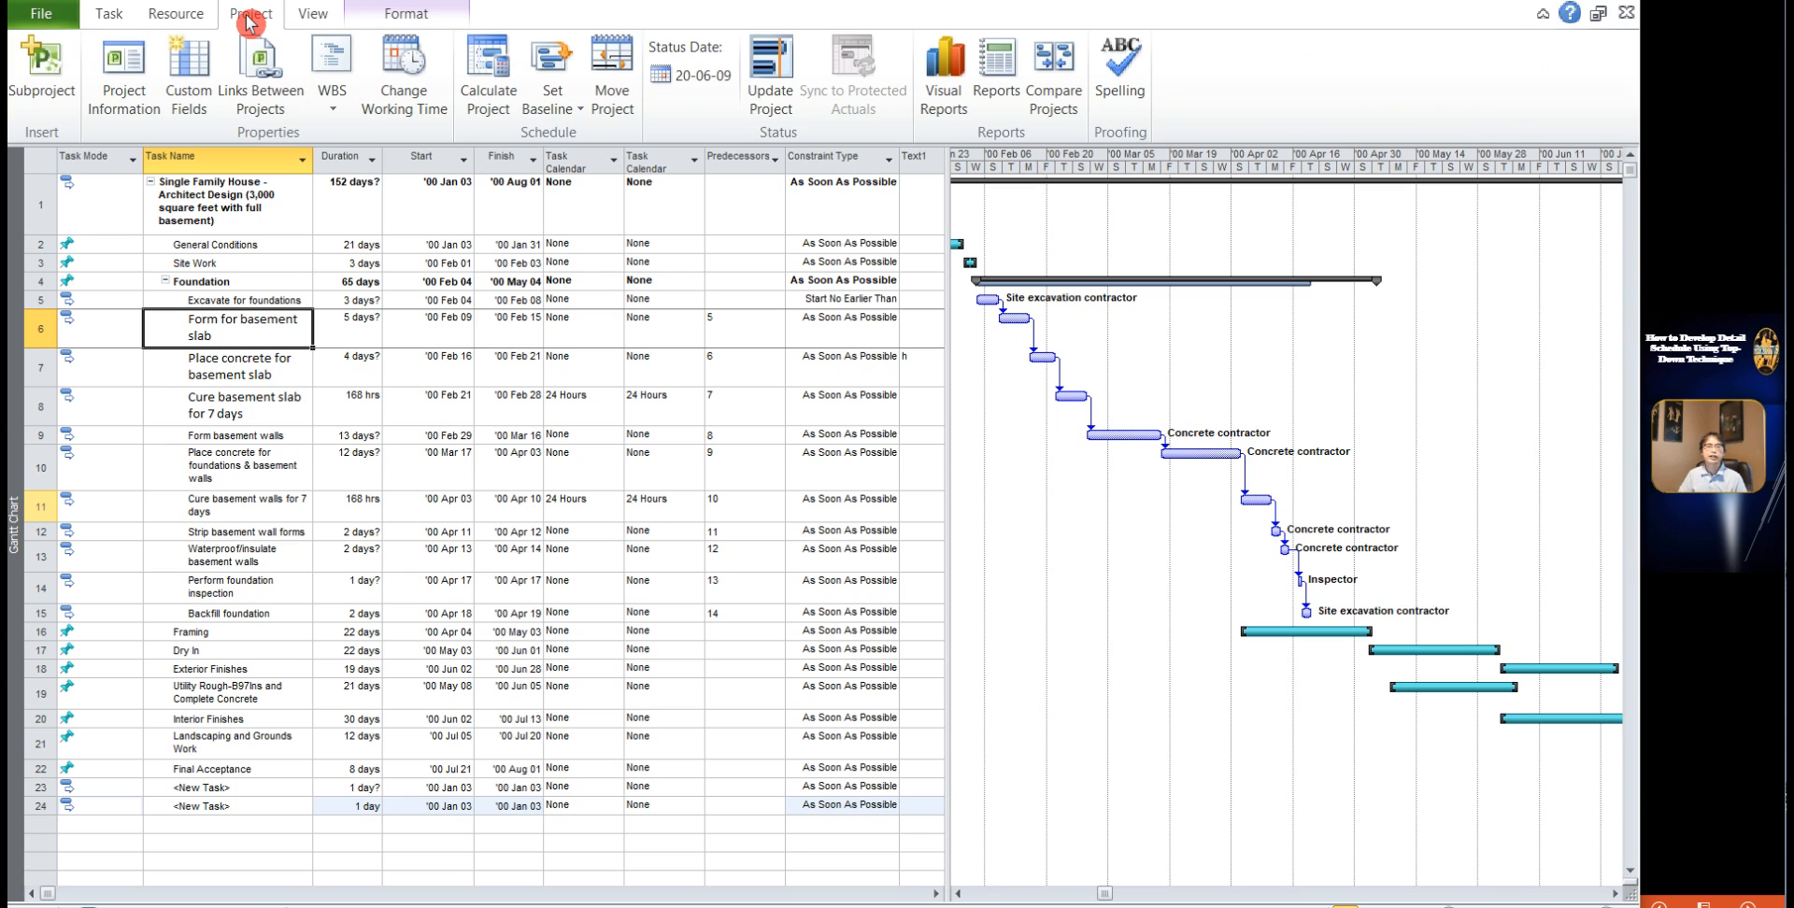
left_click(411, 86)
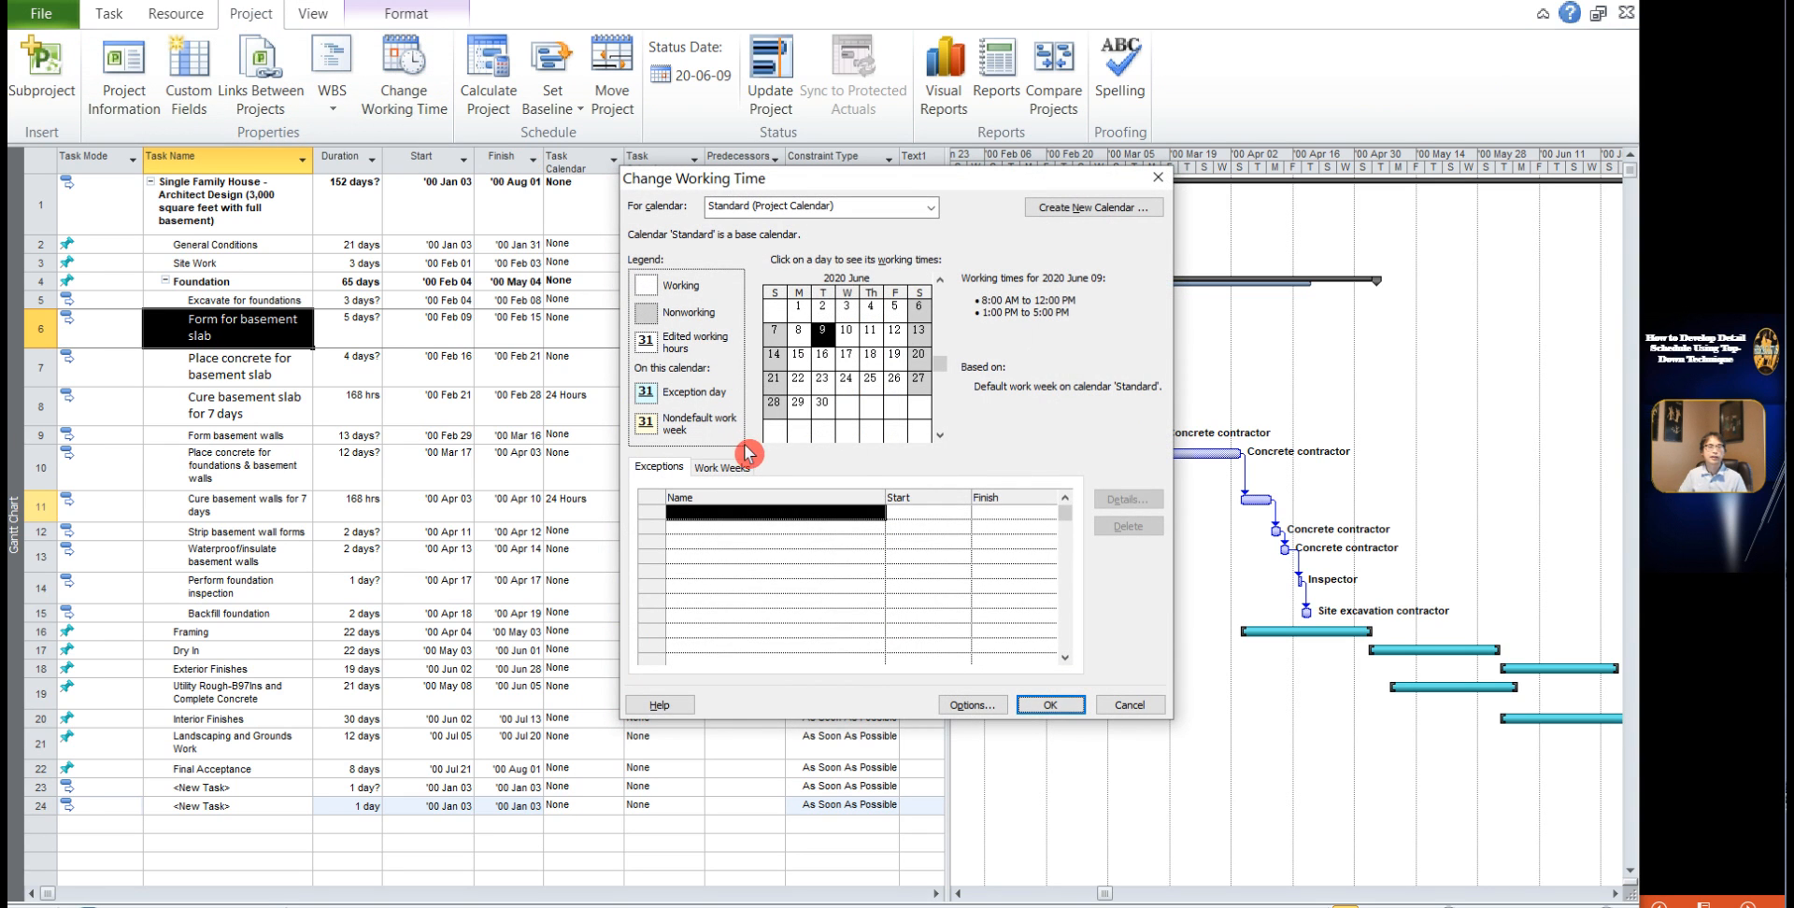
Step: Try to create a base calendar named Calendar for form as a copy of the Standard calendar
left_click(1097, 210)
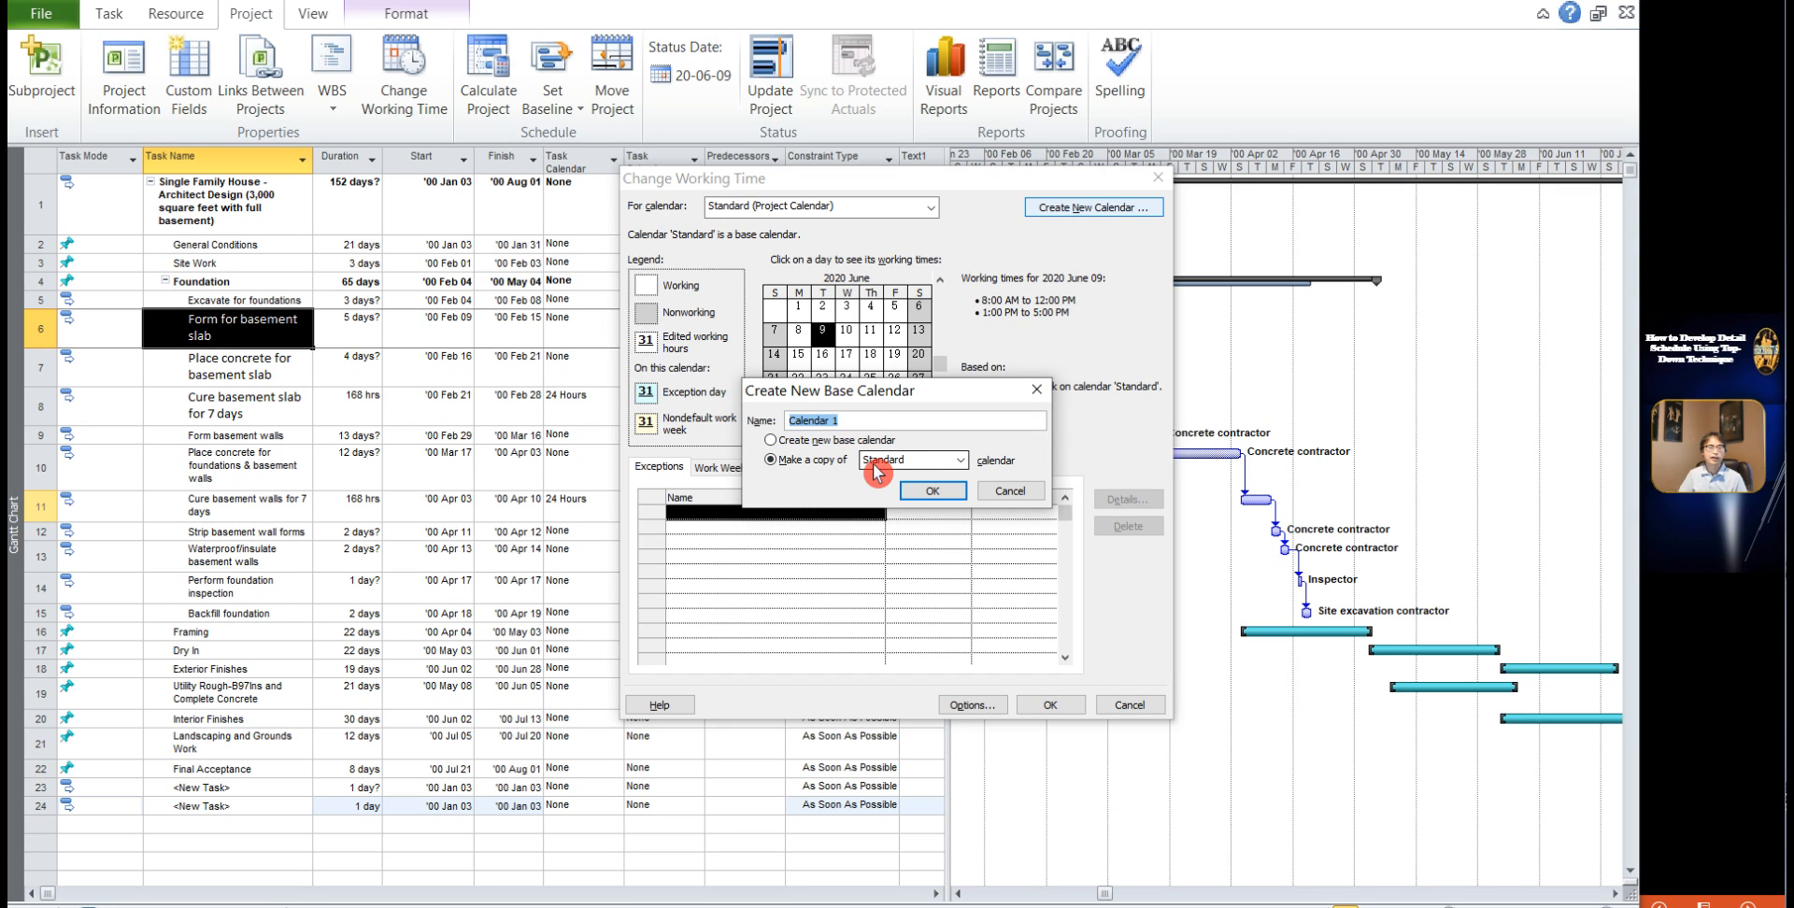
left_click(857, 422)
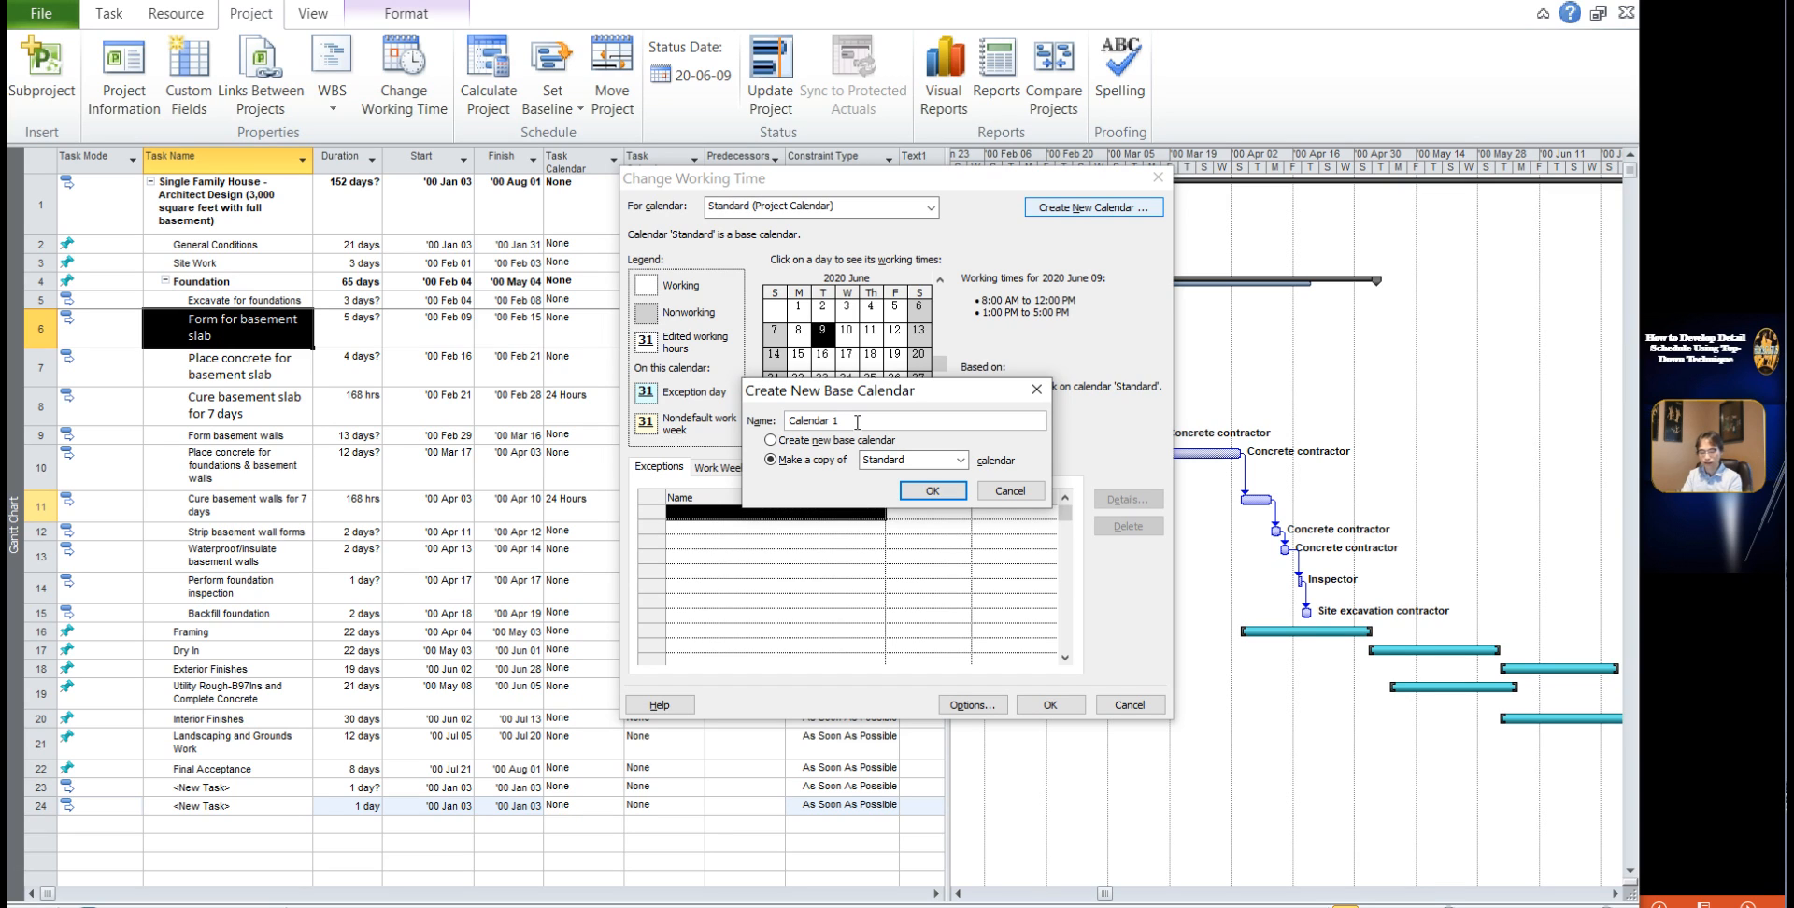
key("BackSpace")
type("for for")
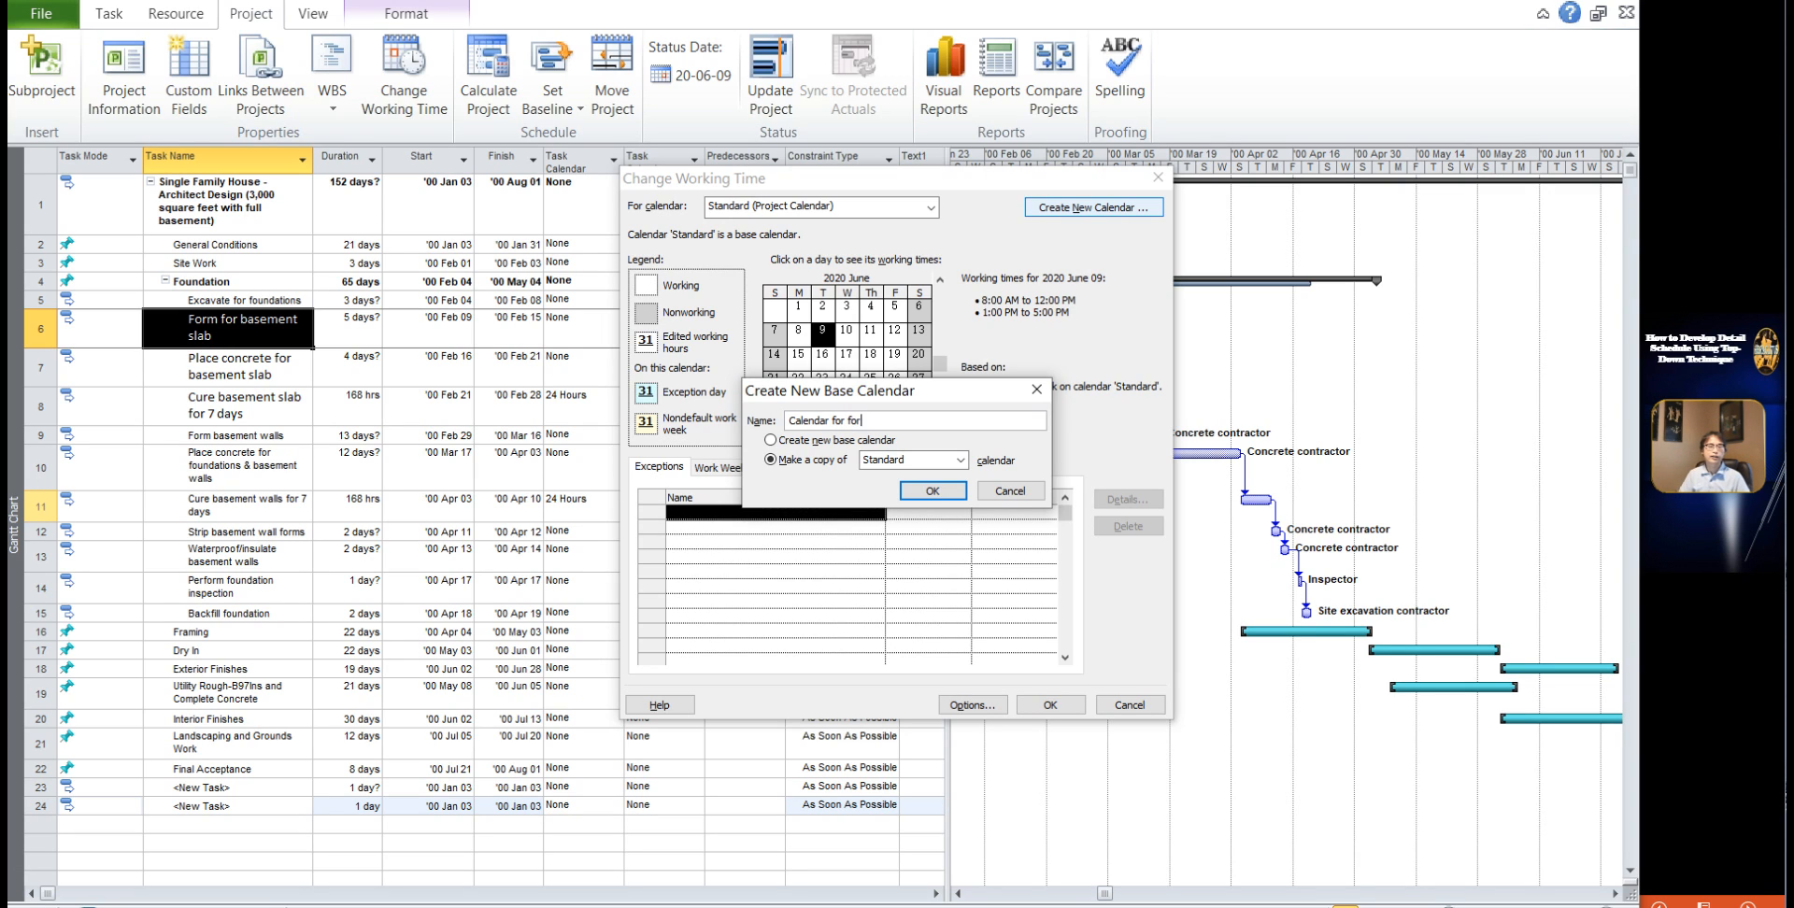
type("m")
left_click(935, 491)
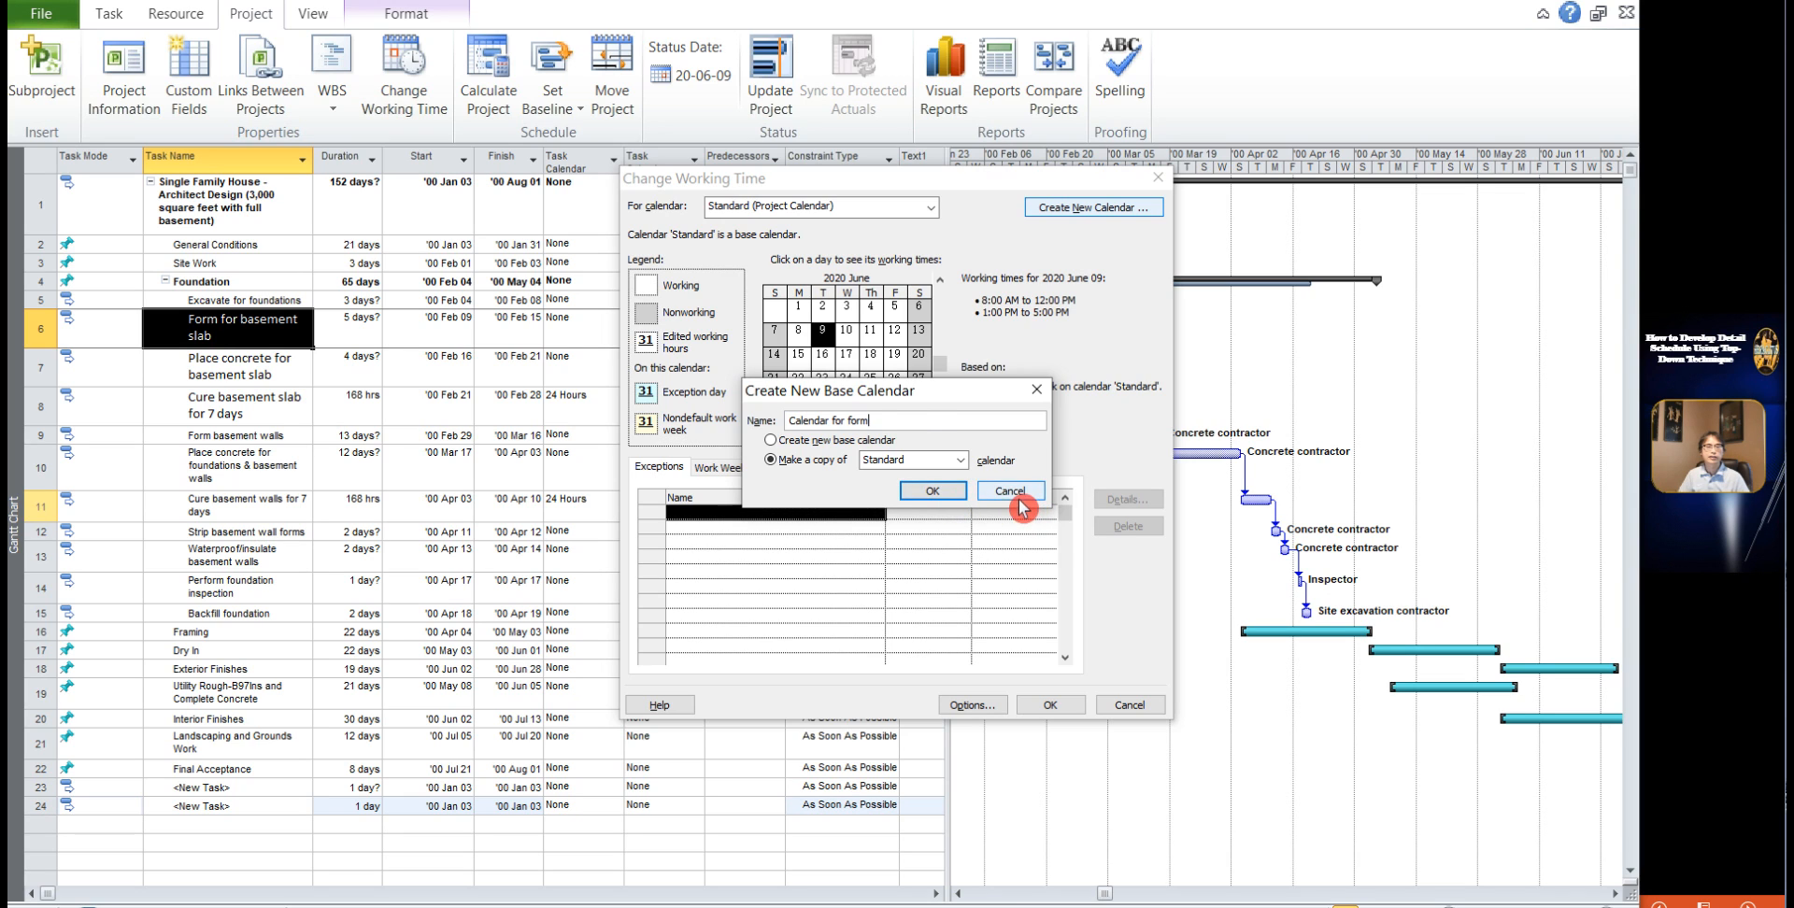
left_click(937, 497)
Step: Switch the working time settings to the existing calendar for form calendar and check its exceptions
left_click(930, 207)
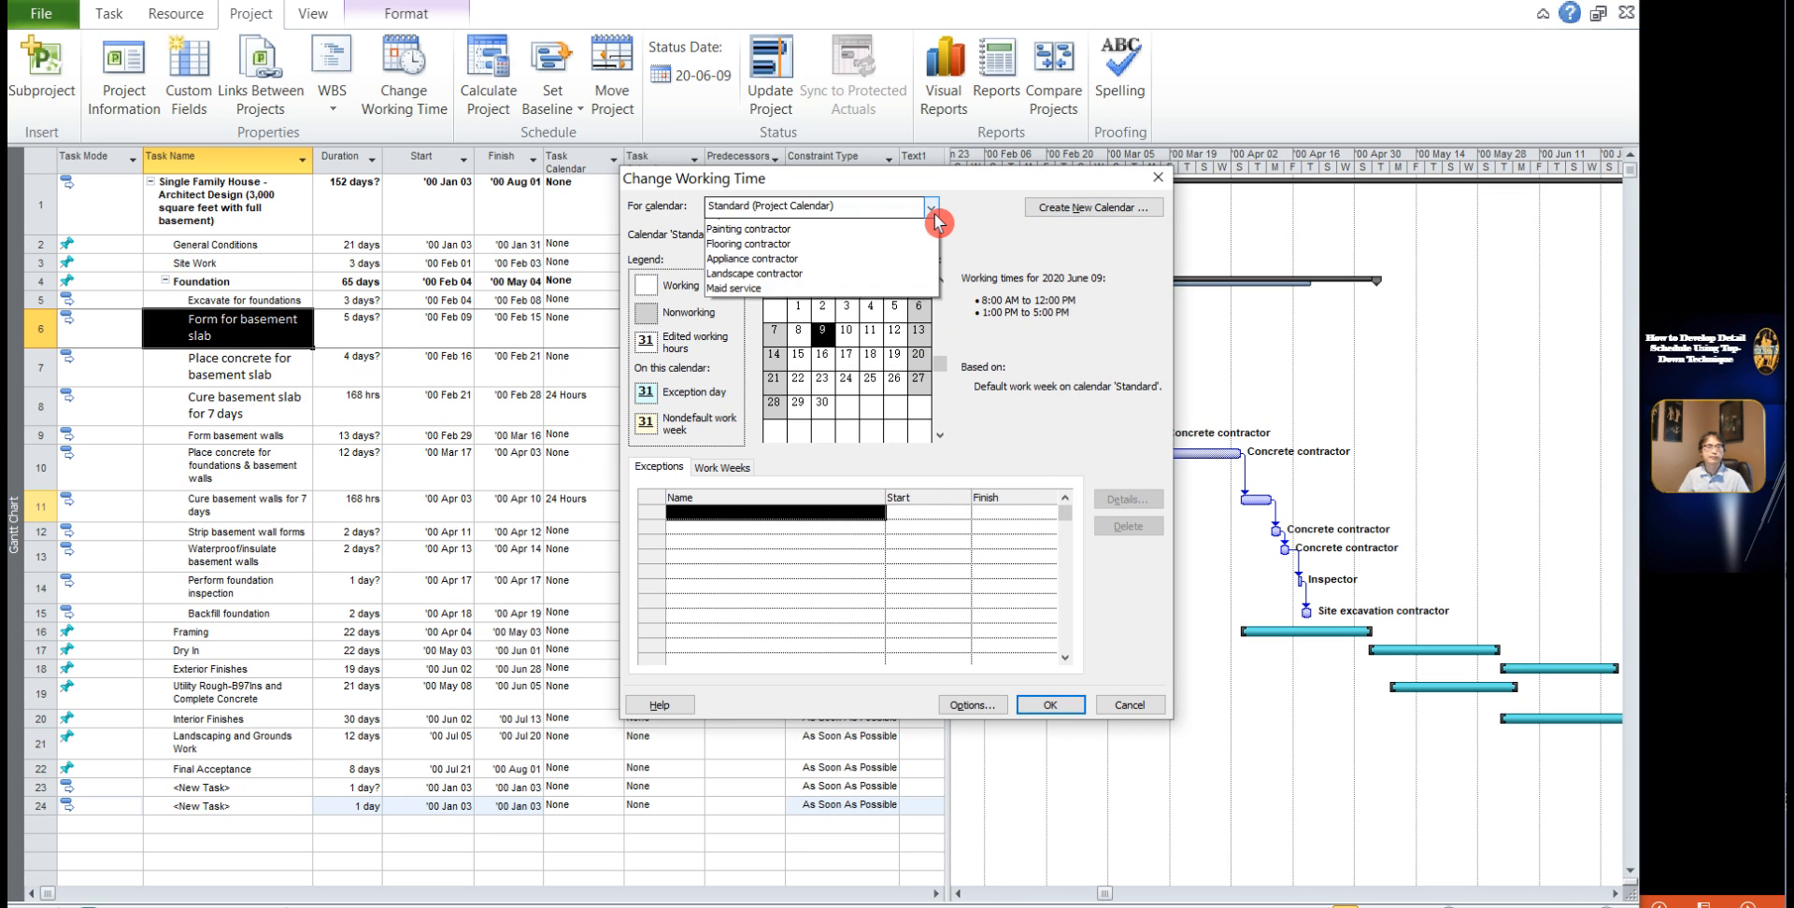
left_click(865, 290)
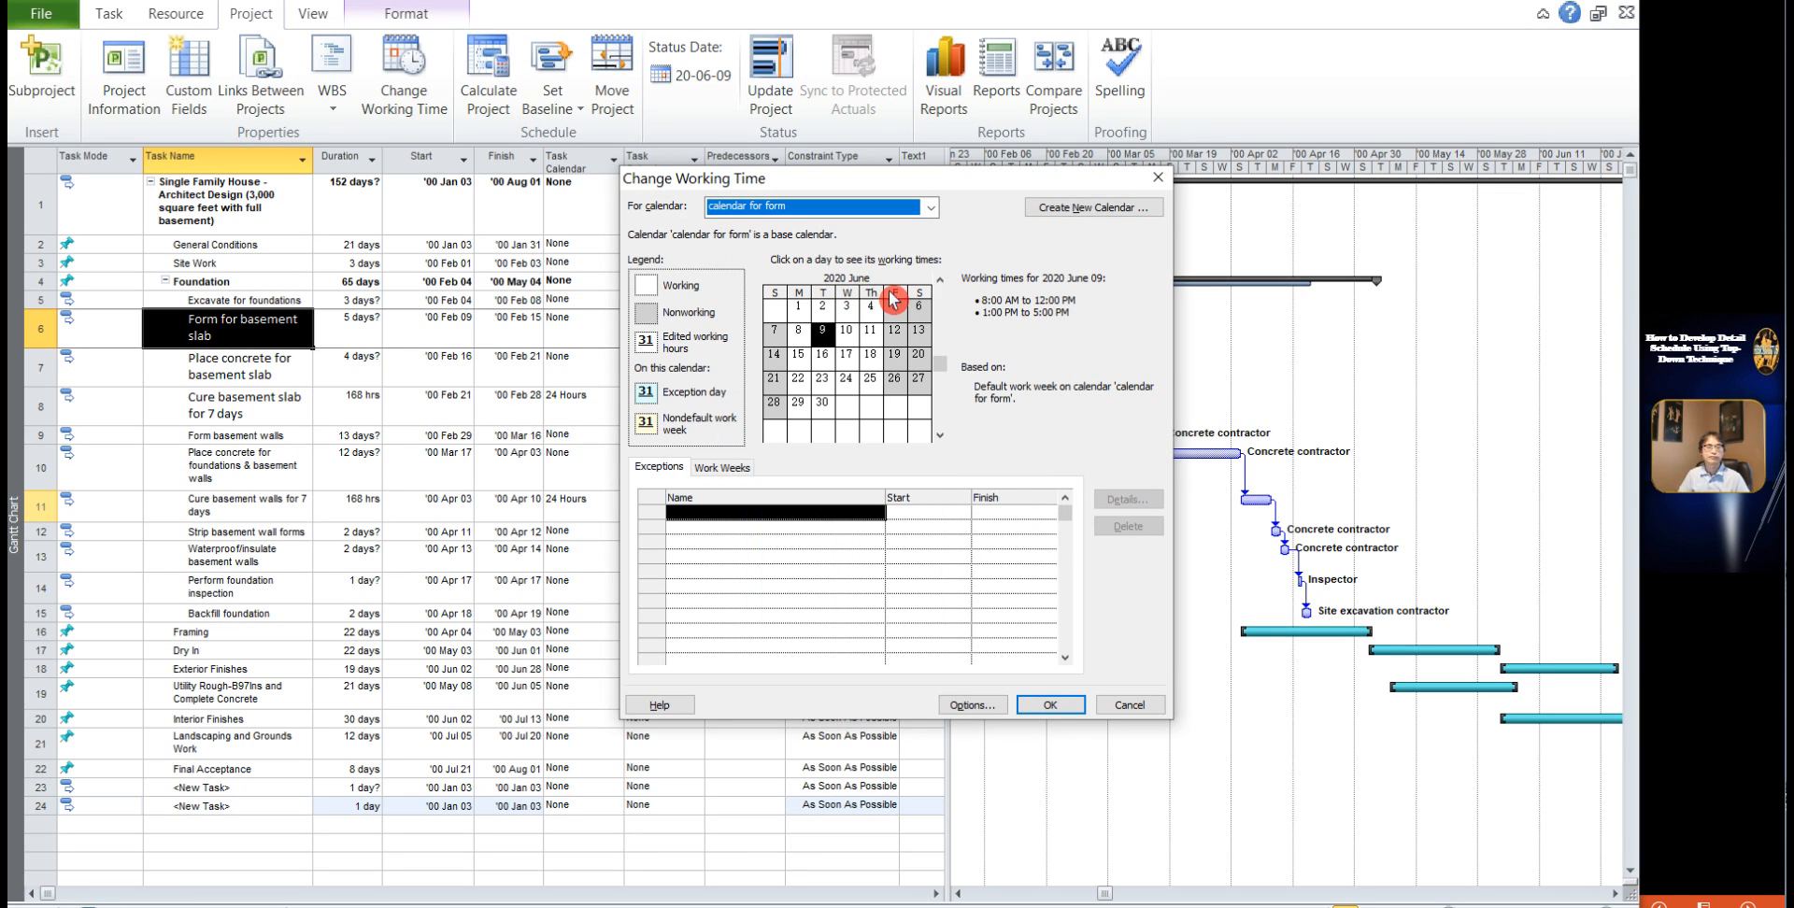
left_click(853, 586)
left_click(783, 513)
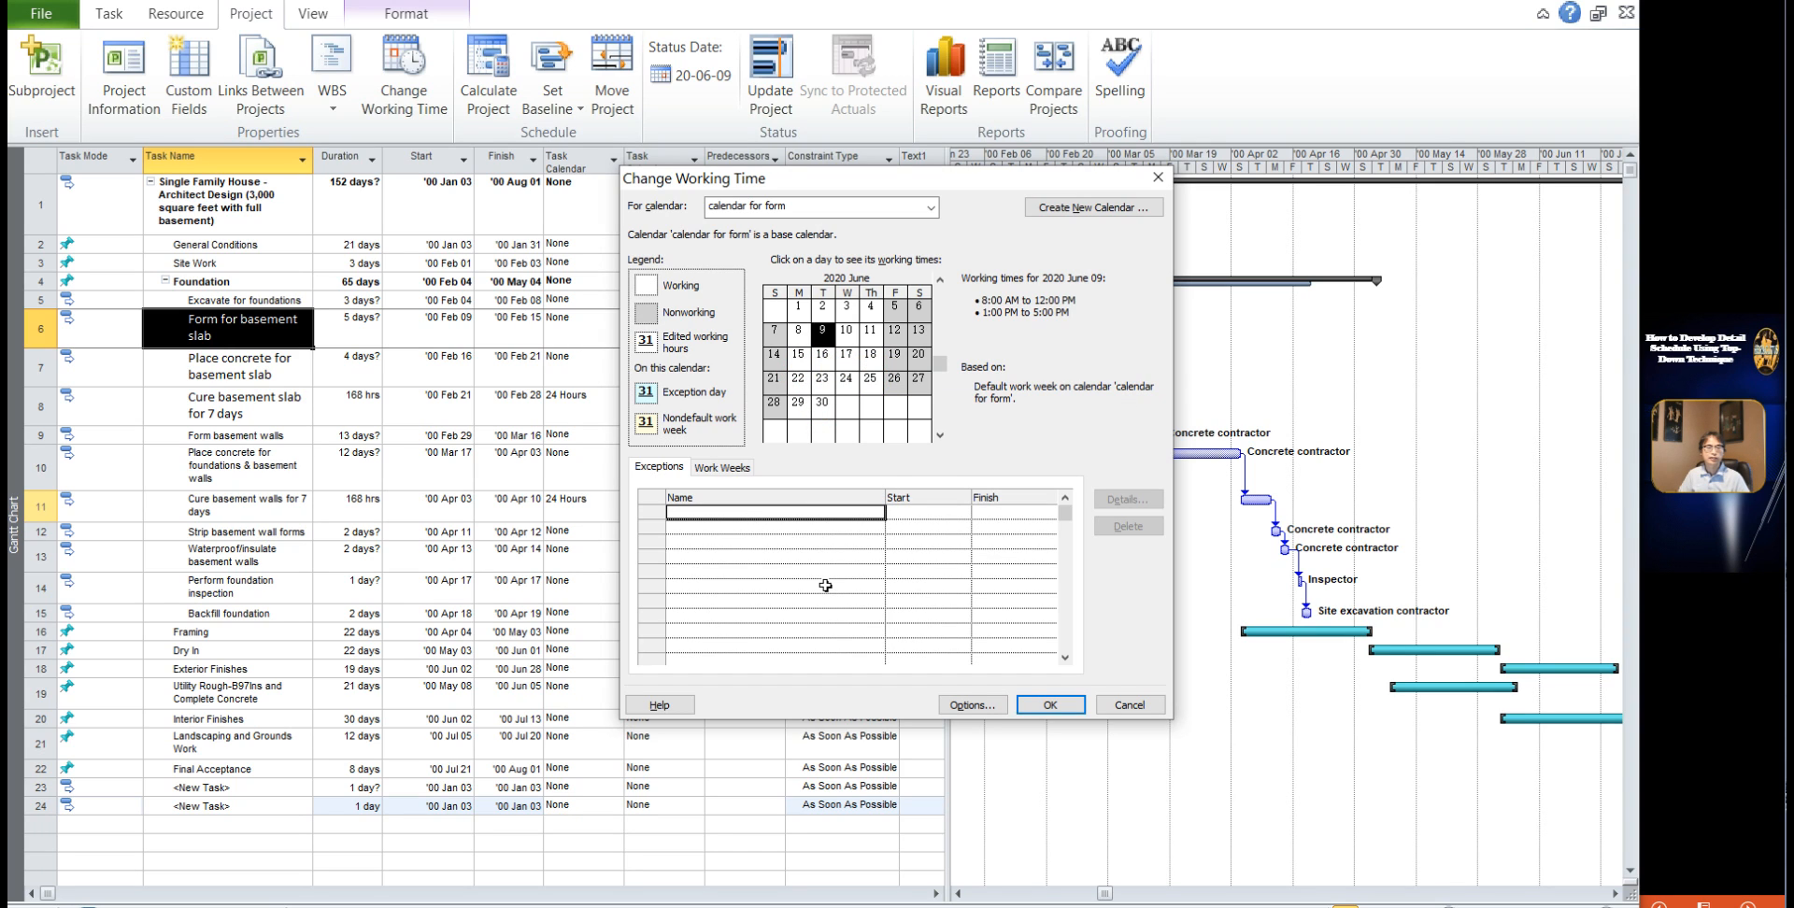
Step: Set Friday to nonworking time in the default work week of the calendar for form calendar
left_click(733, 468)
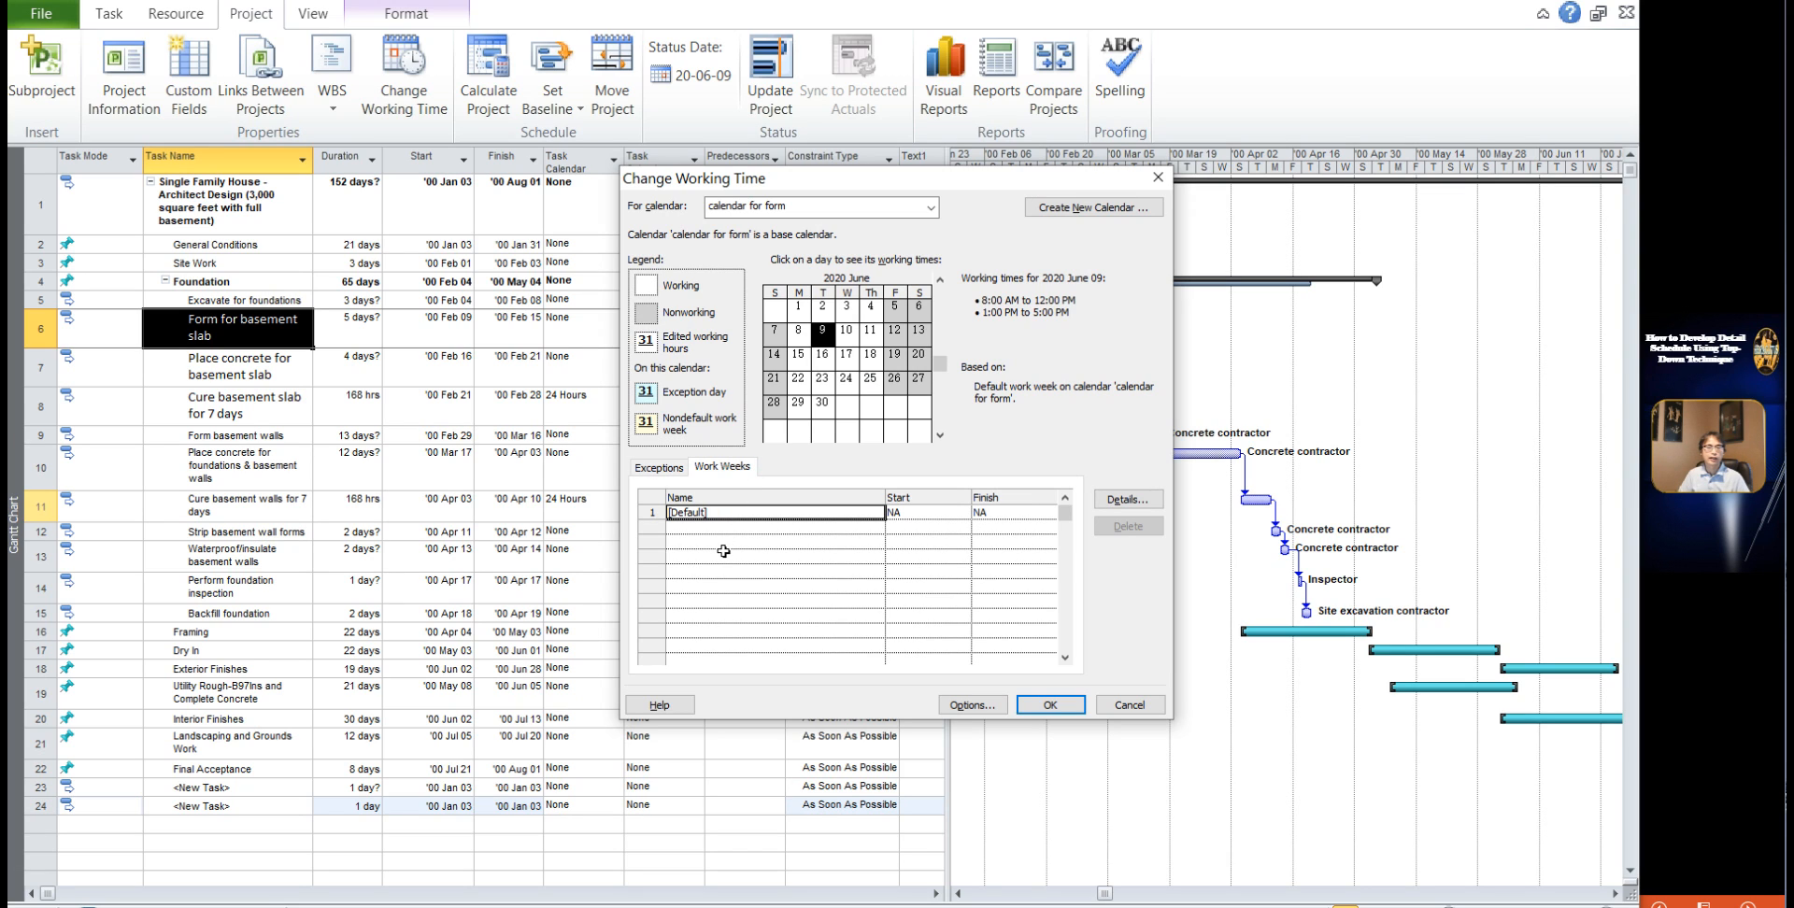
left_click(1121, 500)
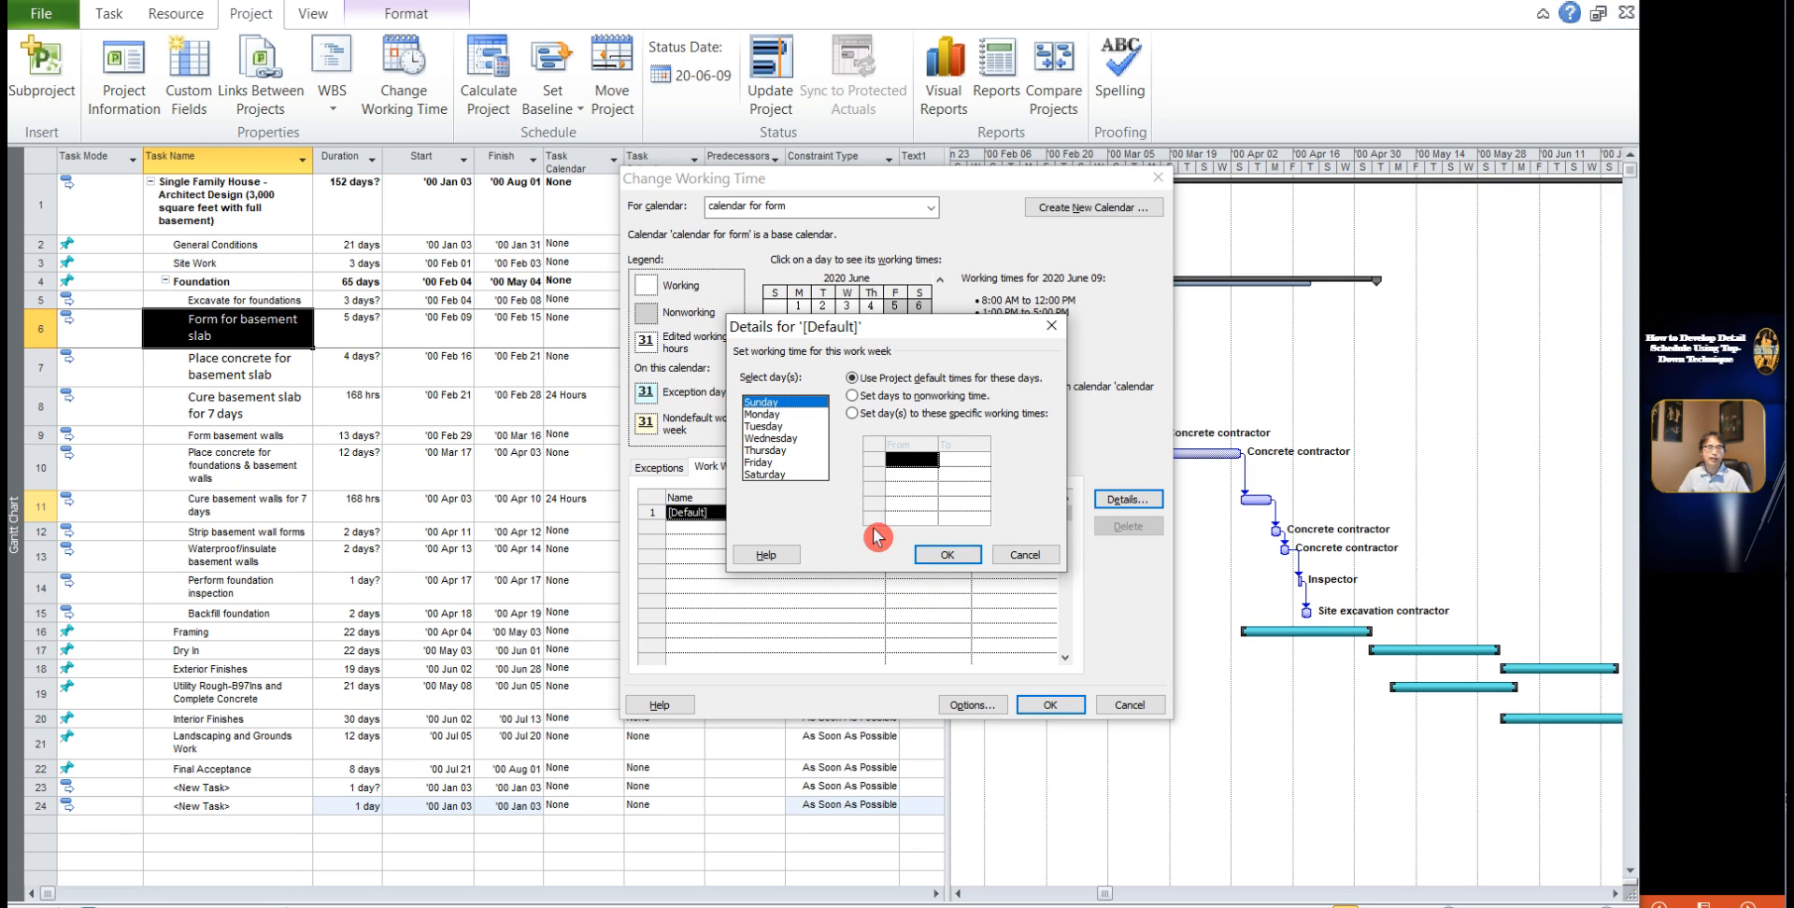
left_click(775, 463)
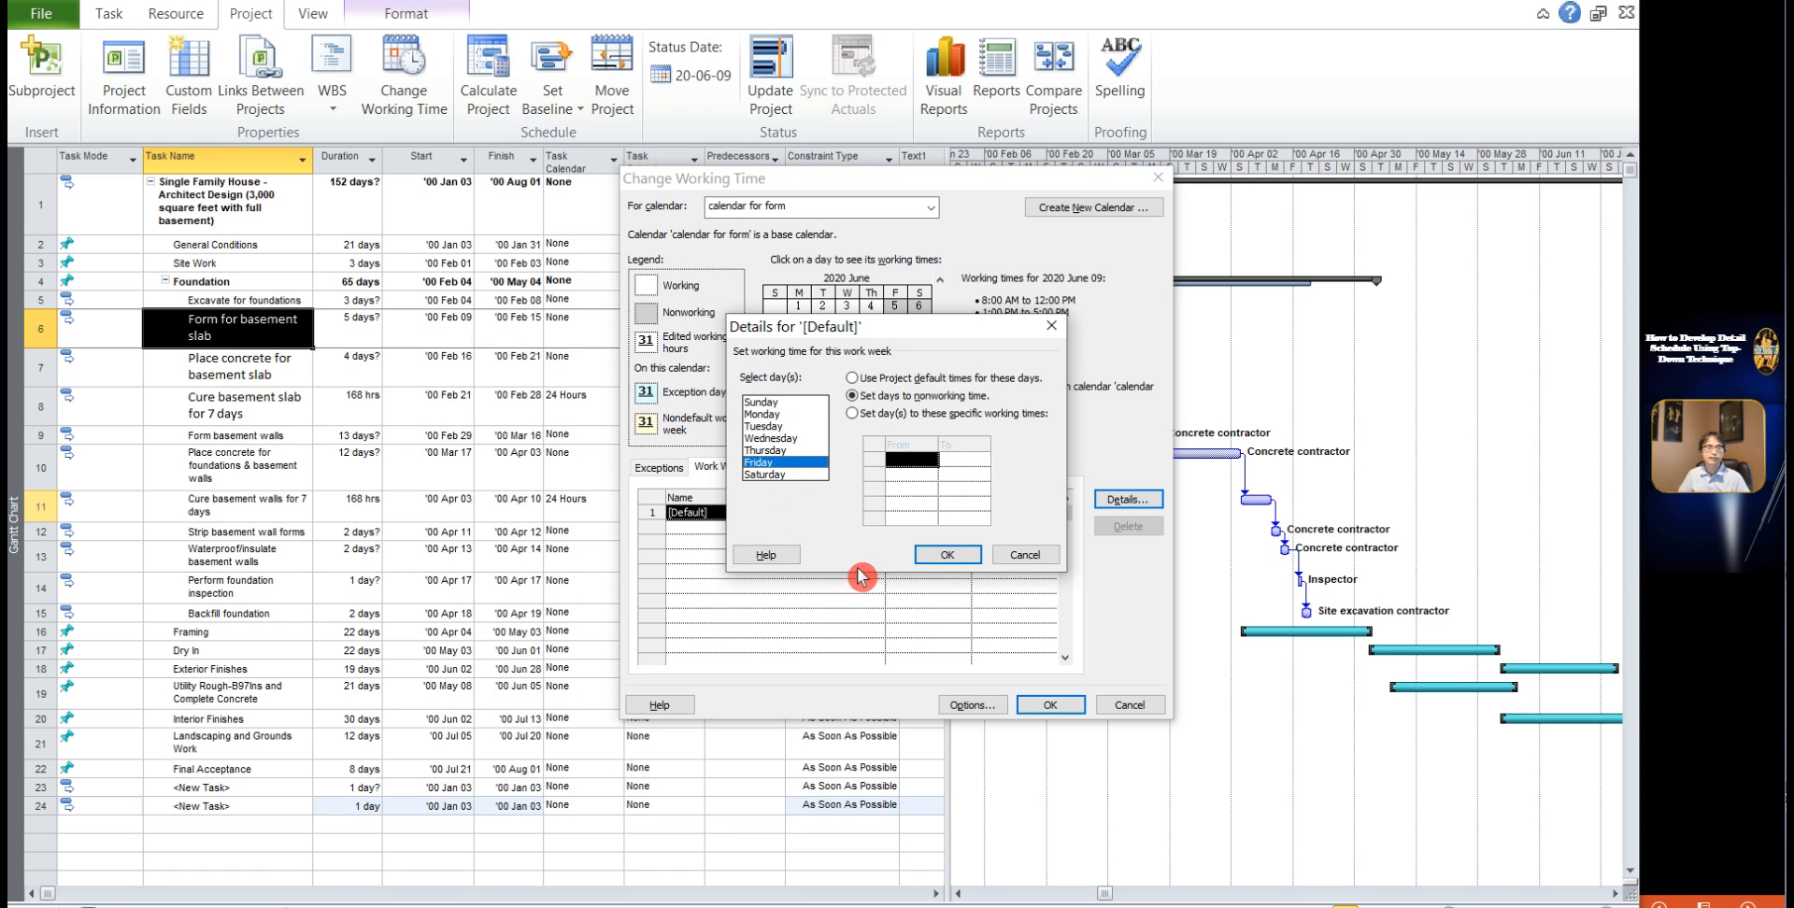
left_click(852, 378)
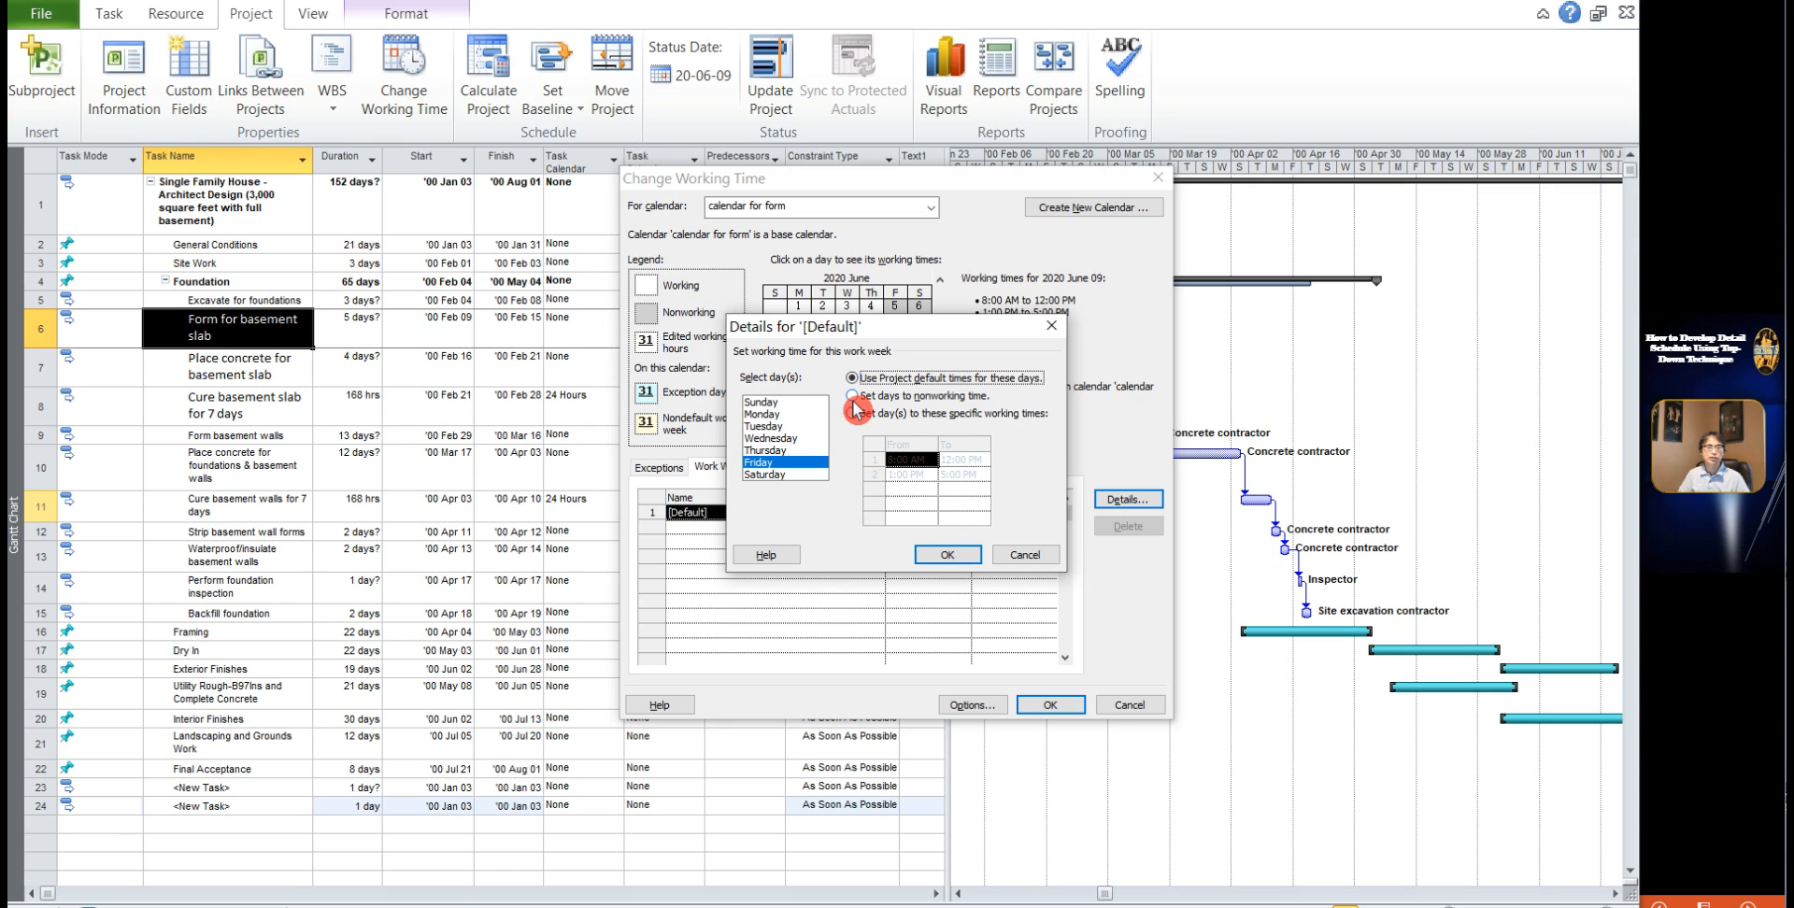
left_click(852, 396)
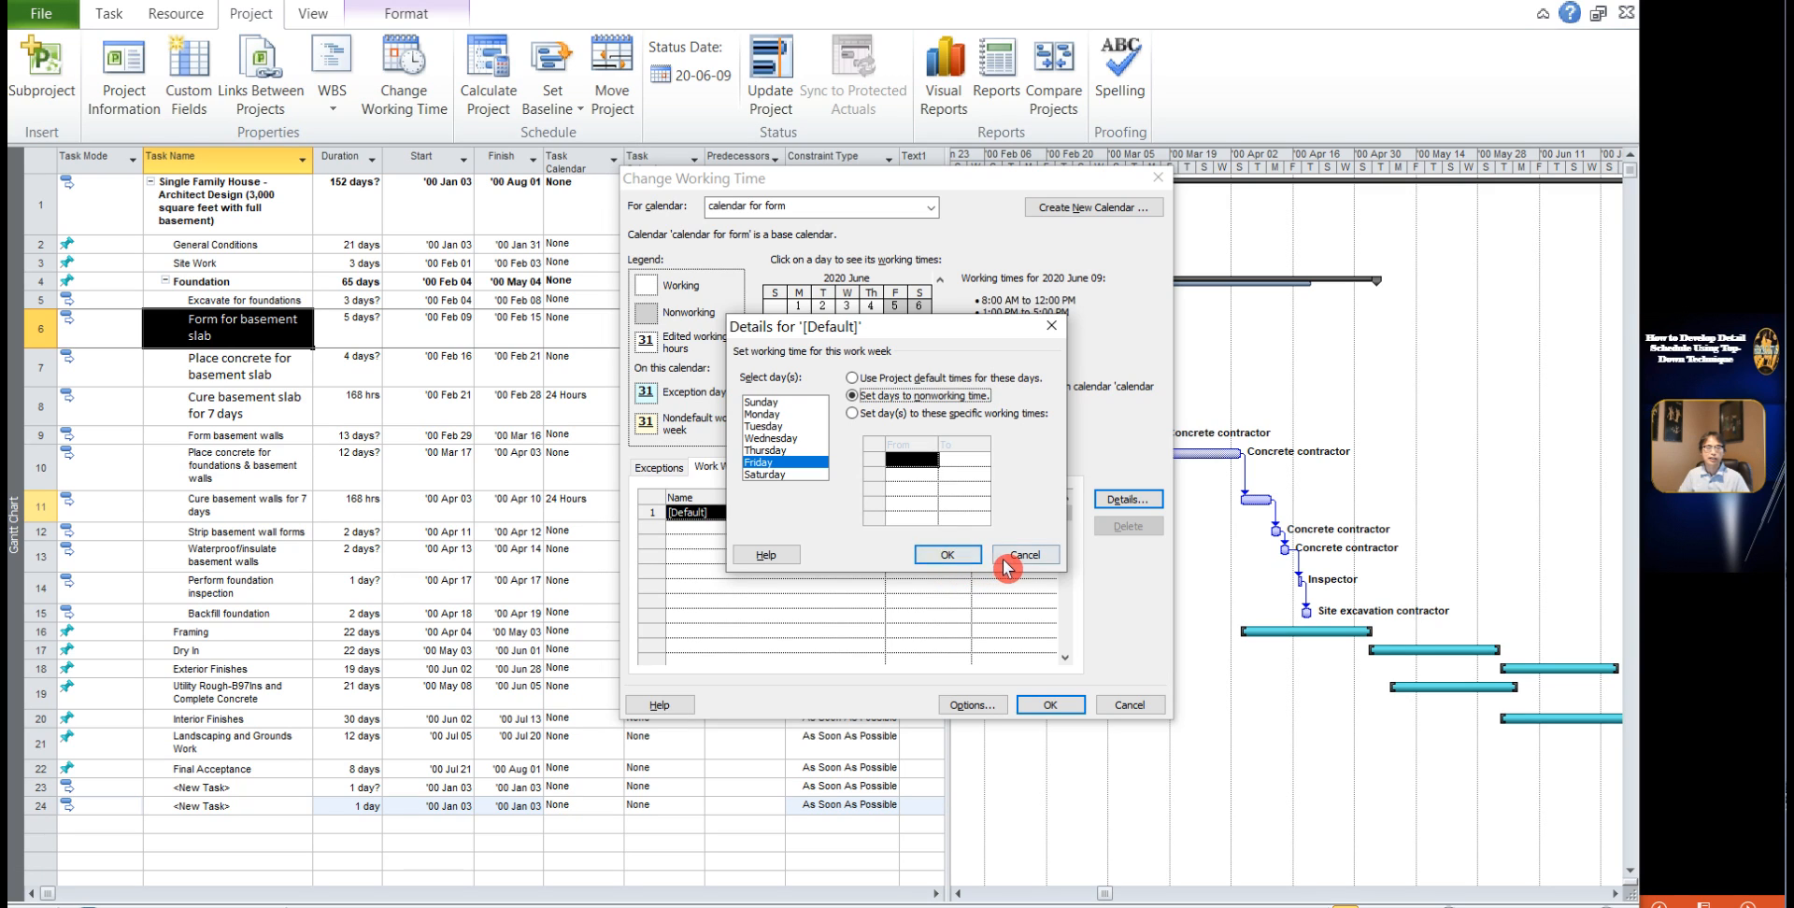
left_click(946, 554)
left_click(913, 569)
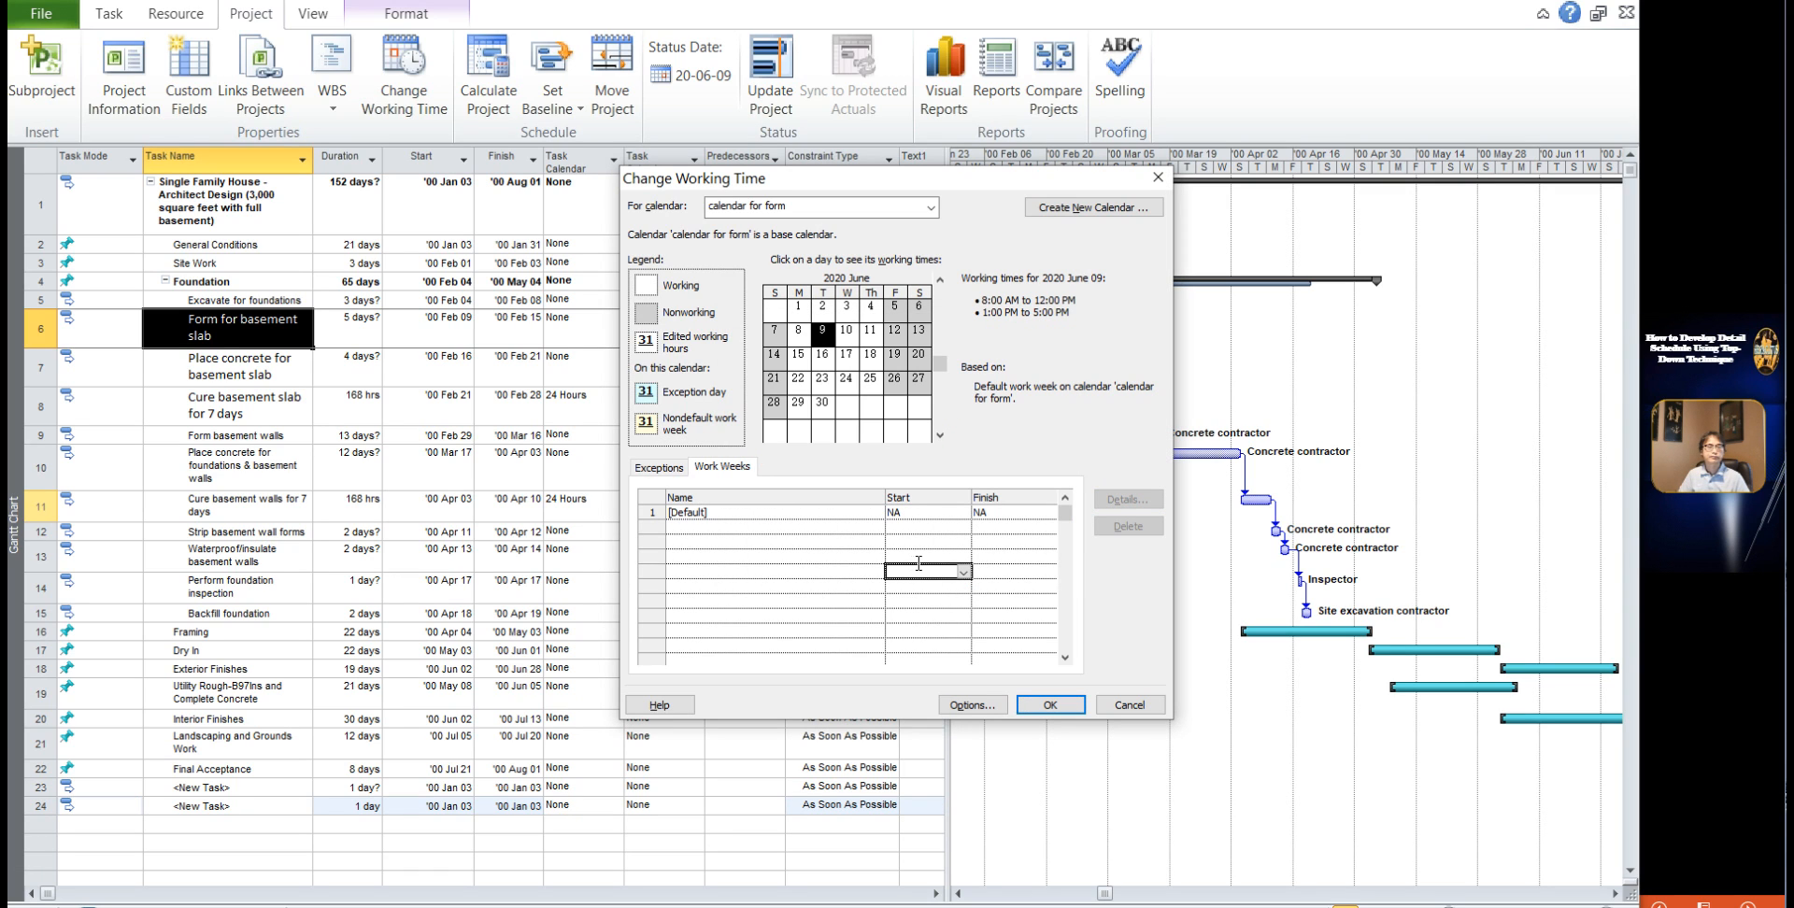
Step: Save the working time changes made to the calendar for form base calendar
left_click(1051, 709)
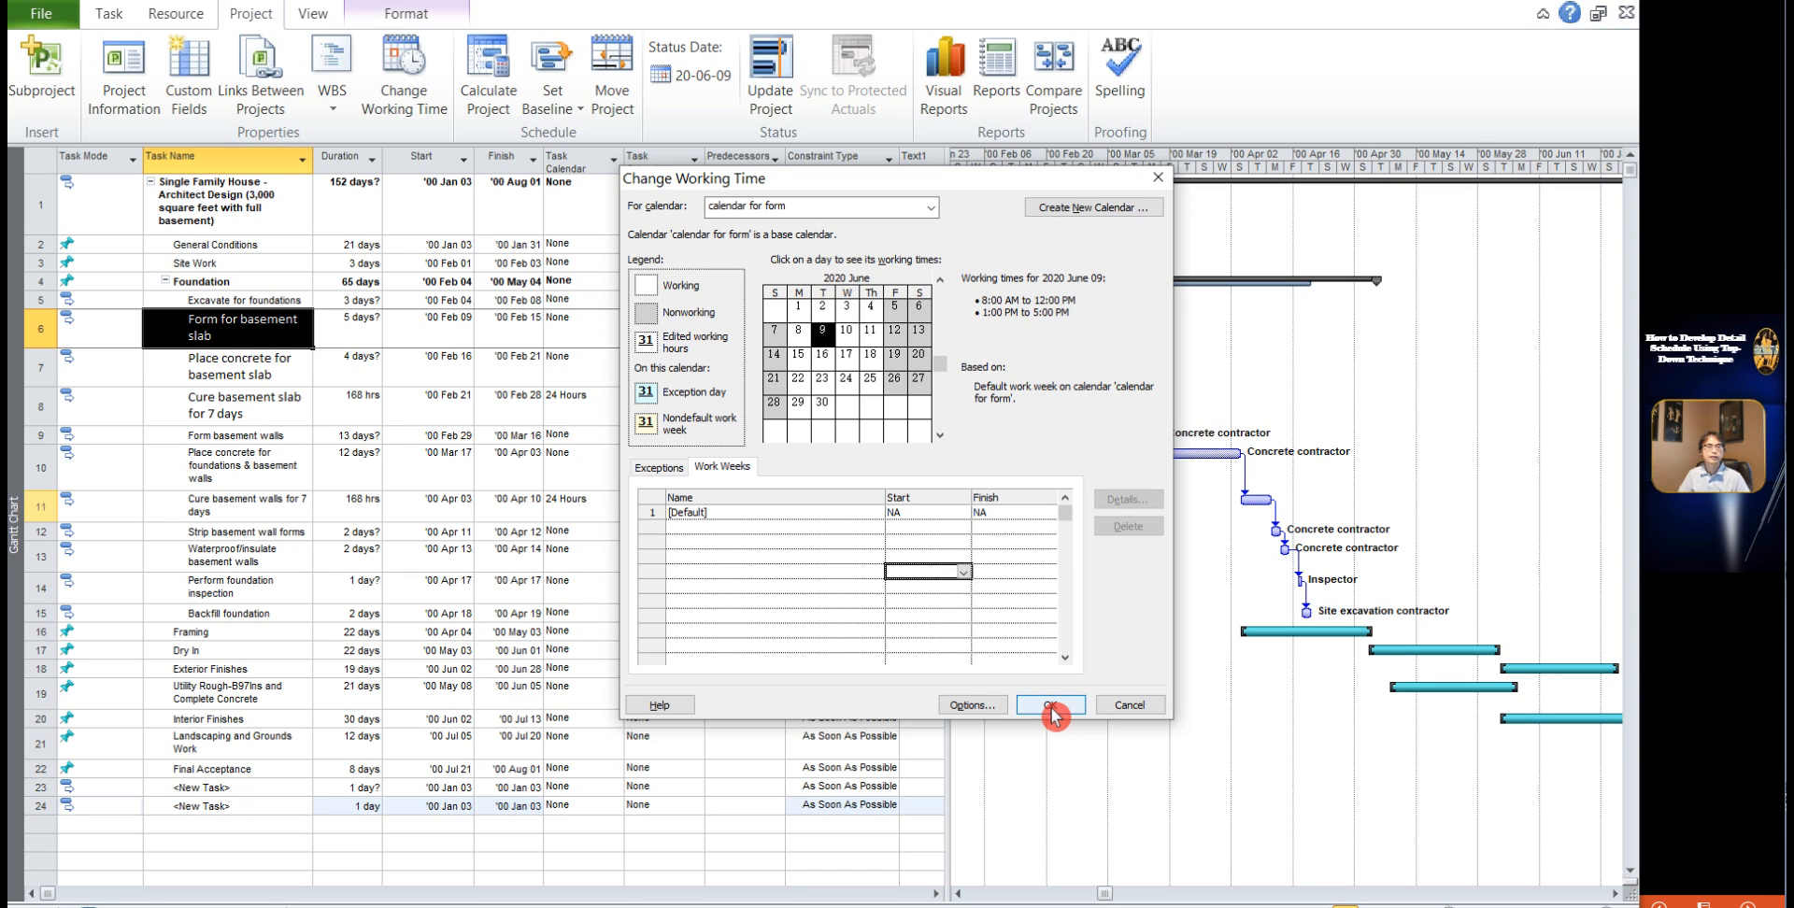
left_click(1050, 707)
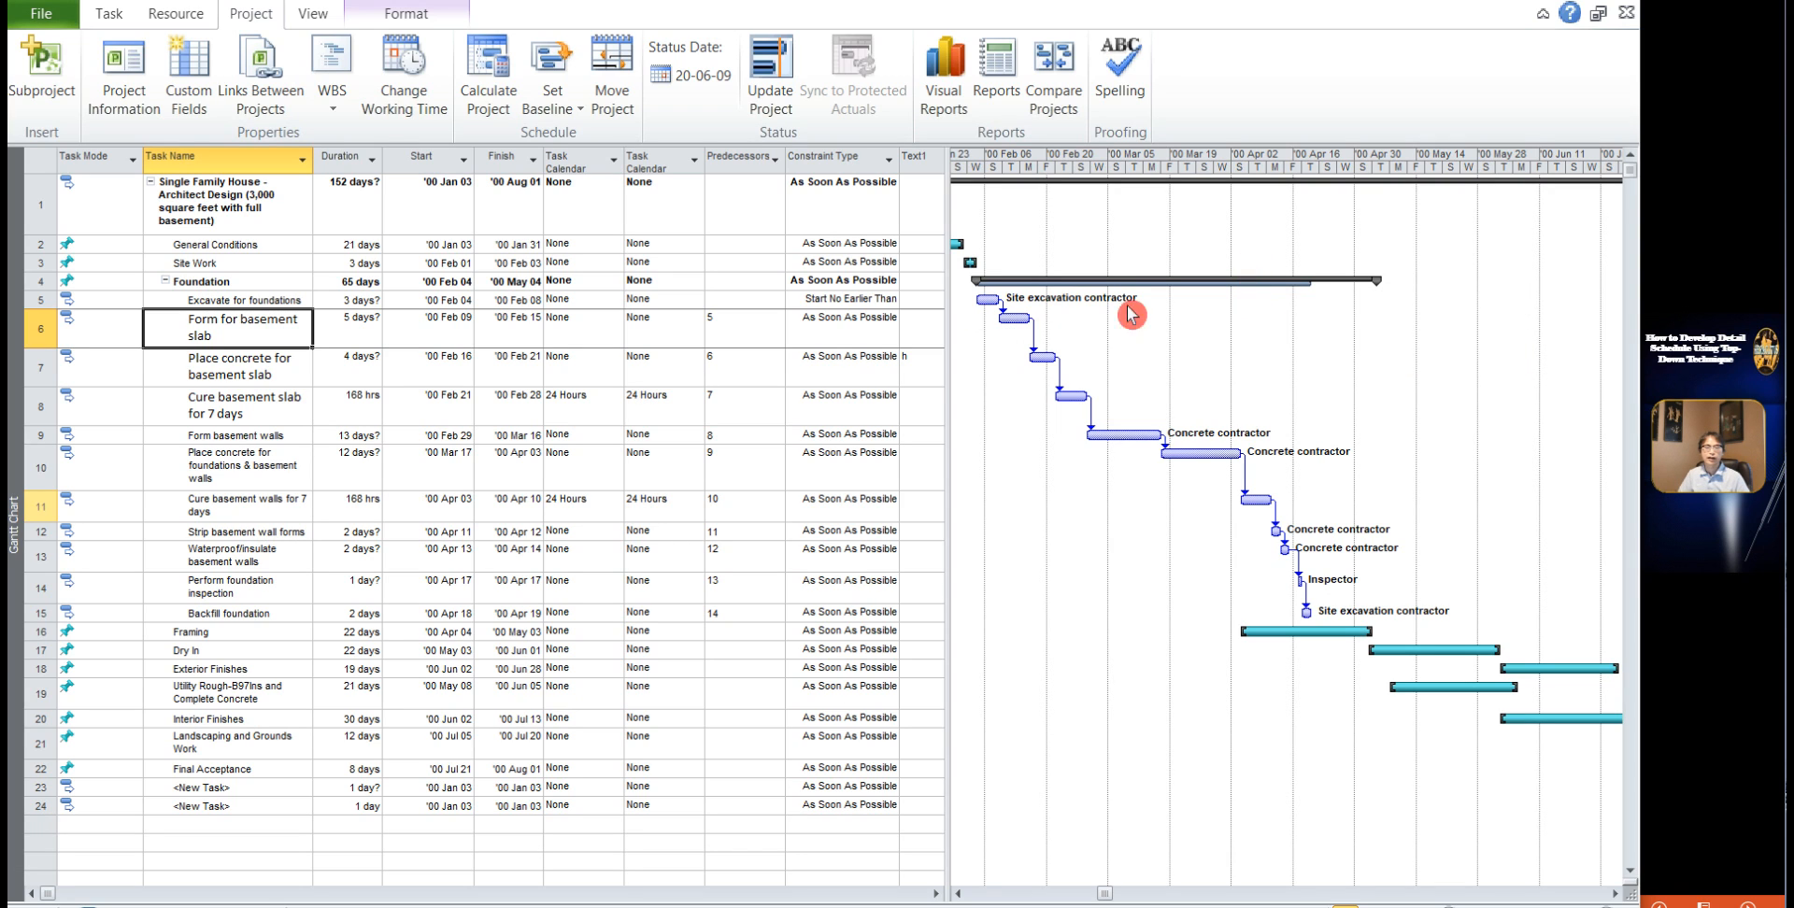
left_click(664, 334)
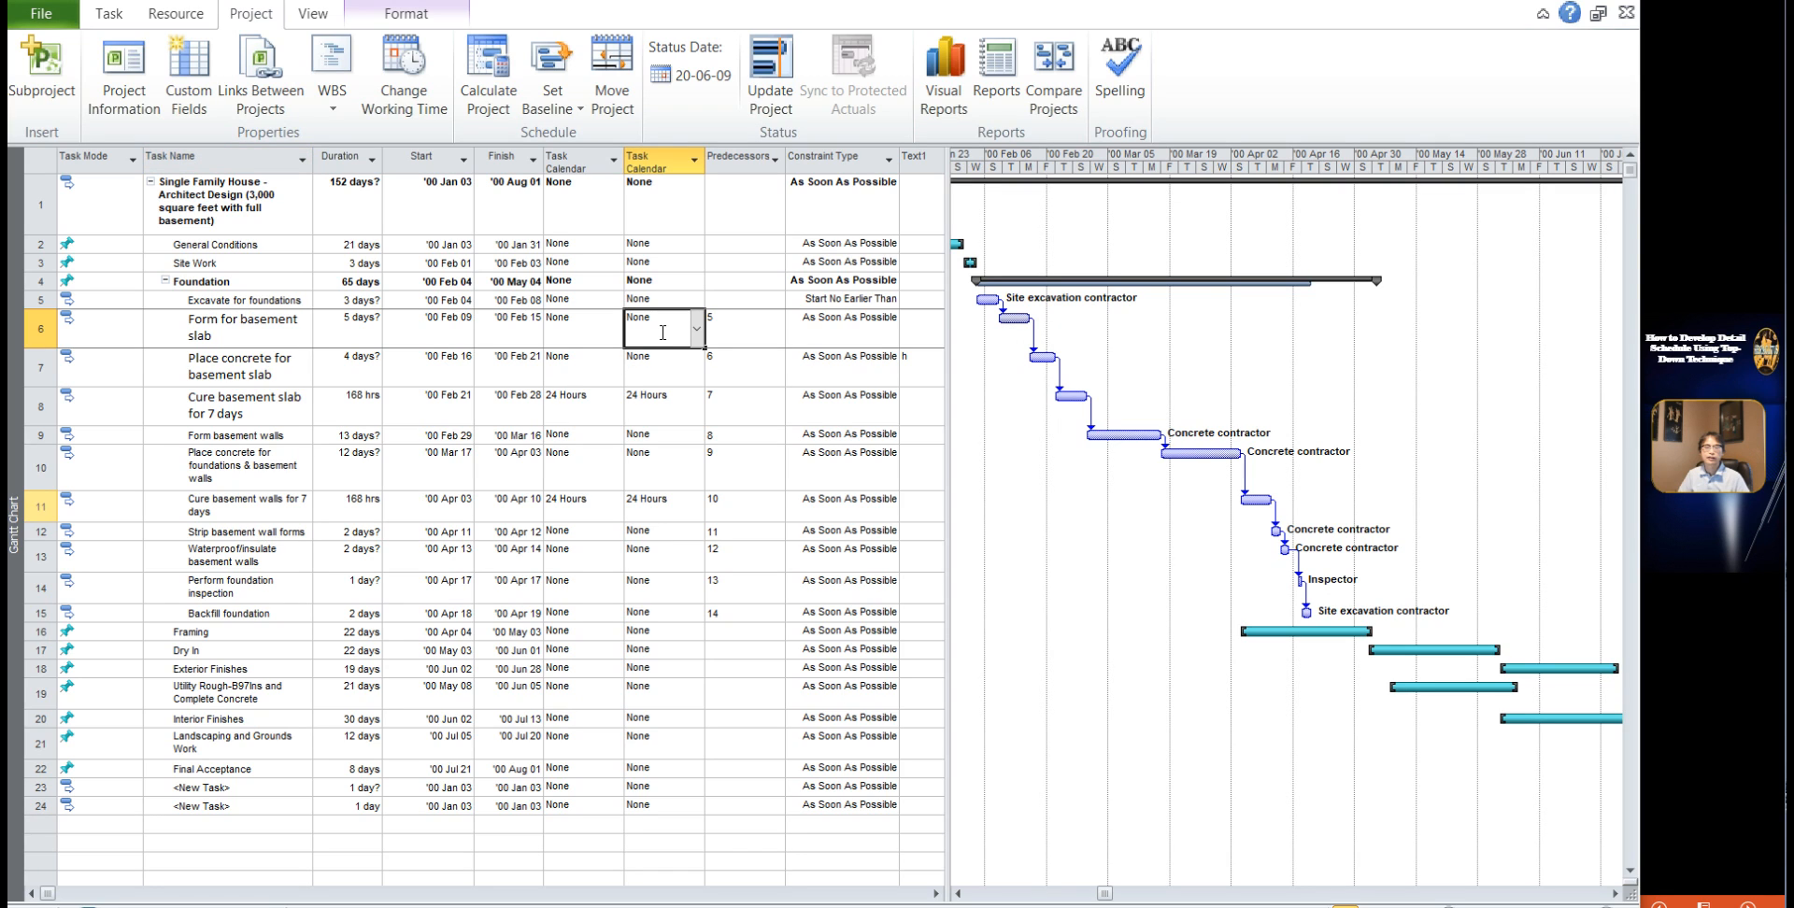
left_click(697, 344)
left_click(698, 344)
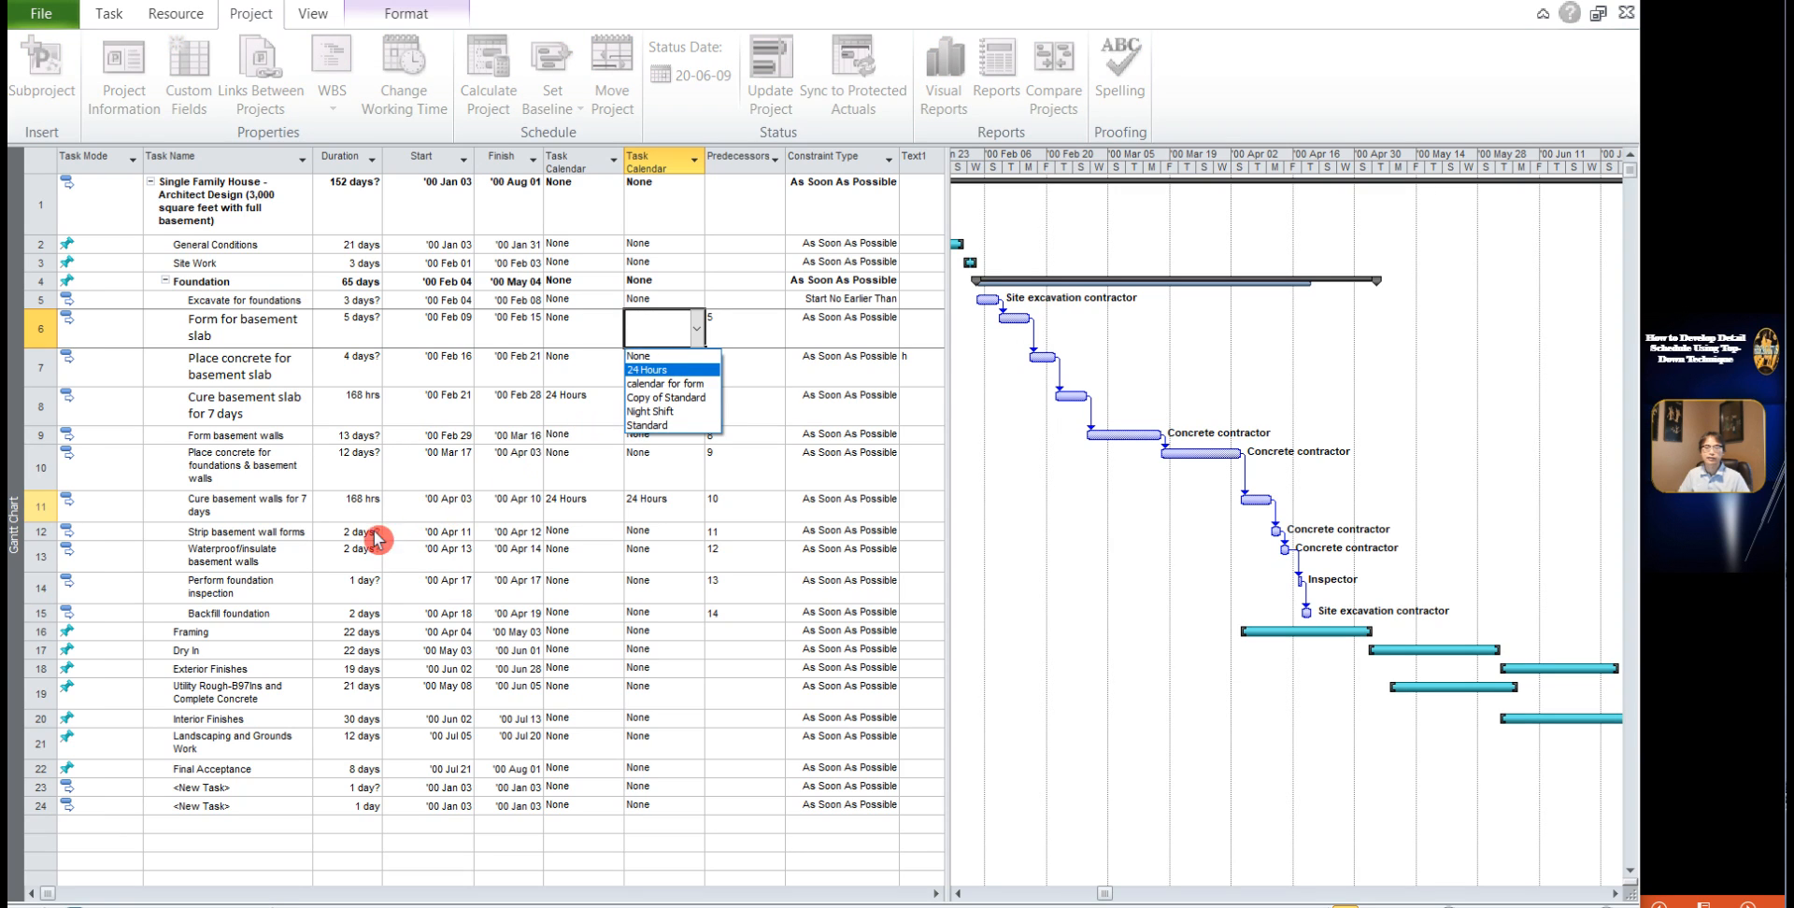
Step: Assign the calendar for form task calendar to the Form basement walls and Form for basement slab tasks
left_click(262, 438)
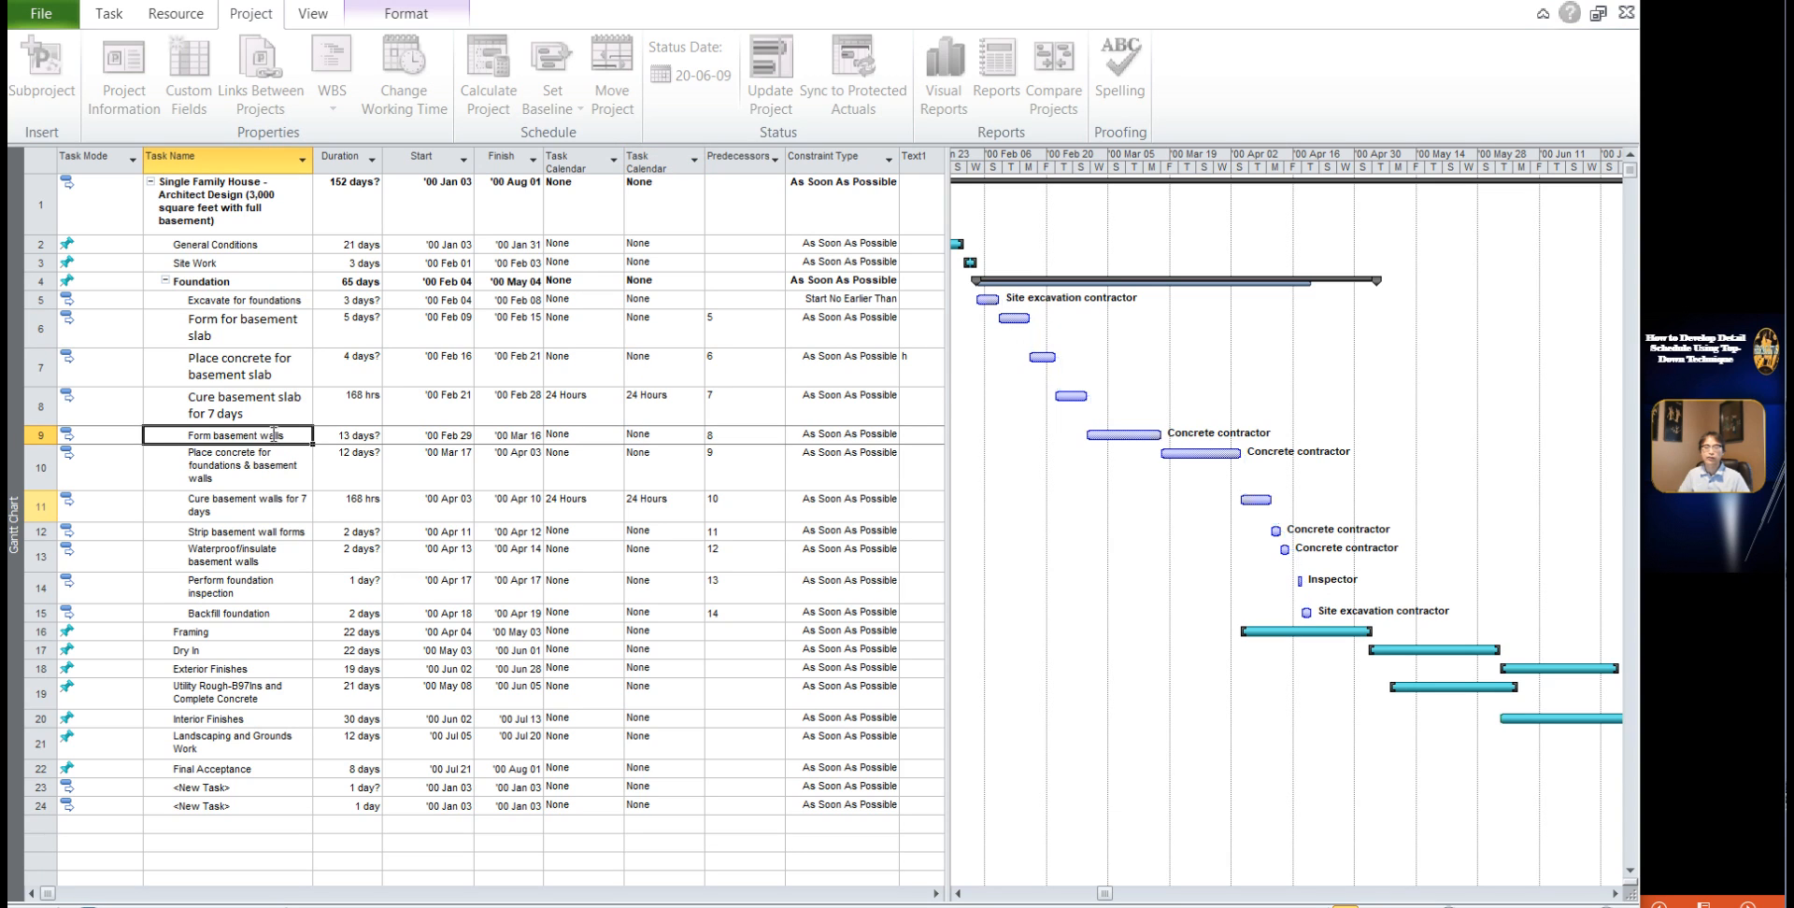
left_click(665, 434)
left_click(705, 436)
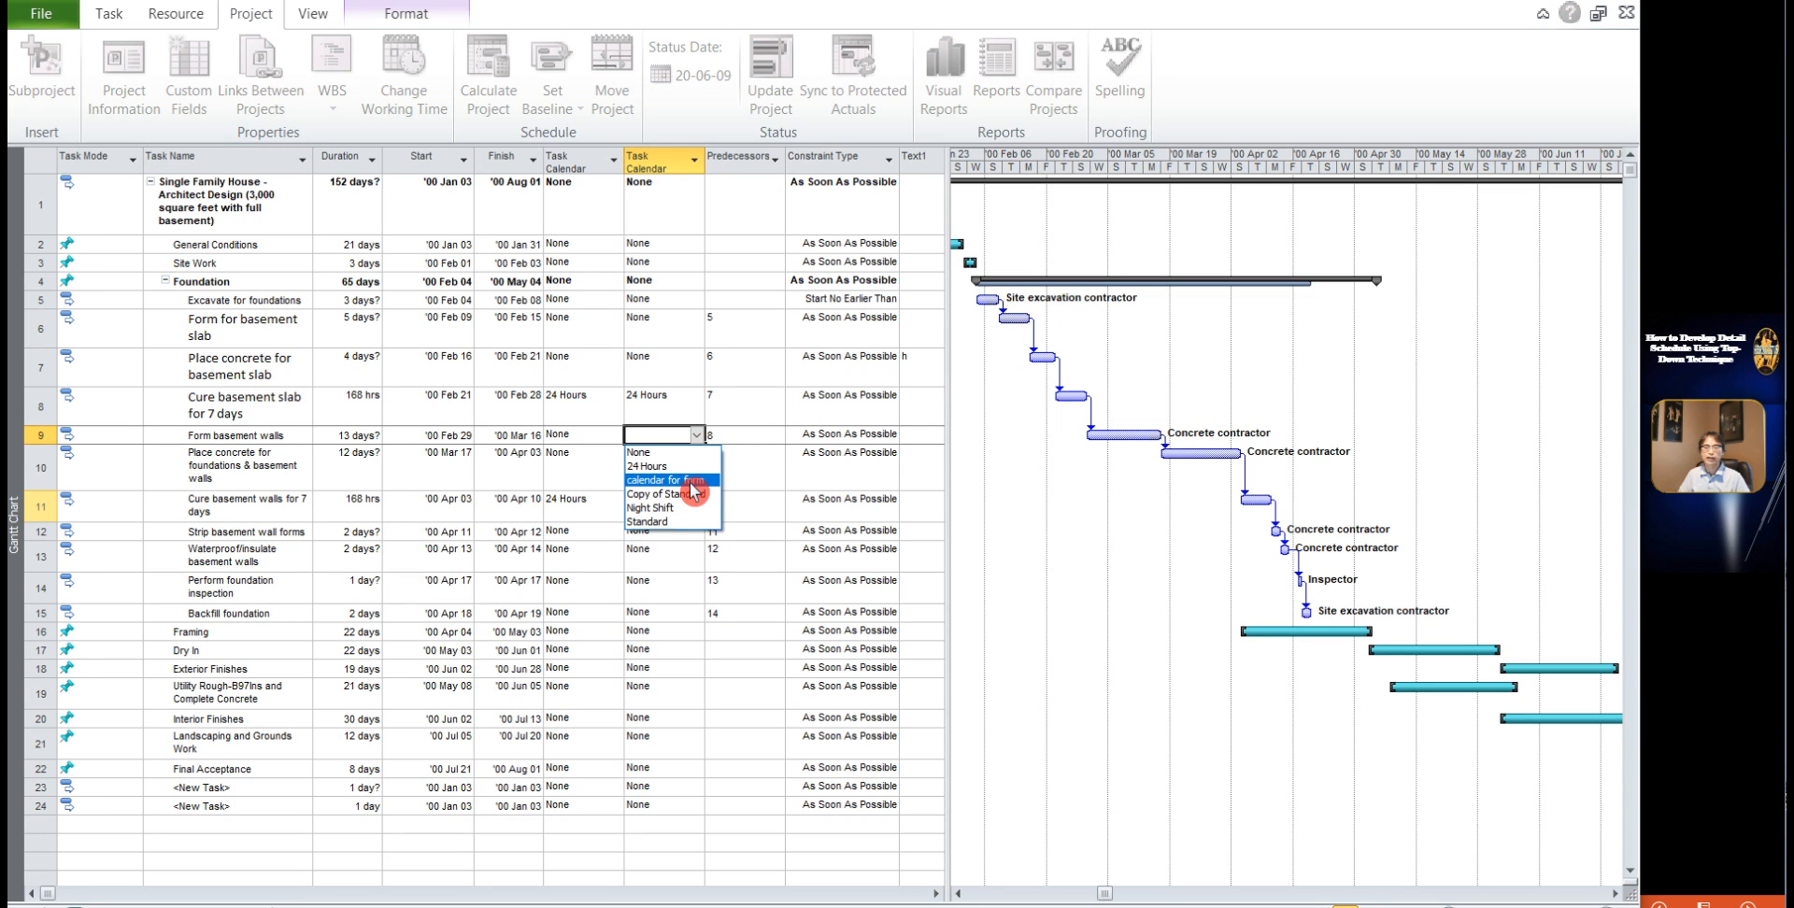
left_click(689, 483)
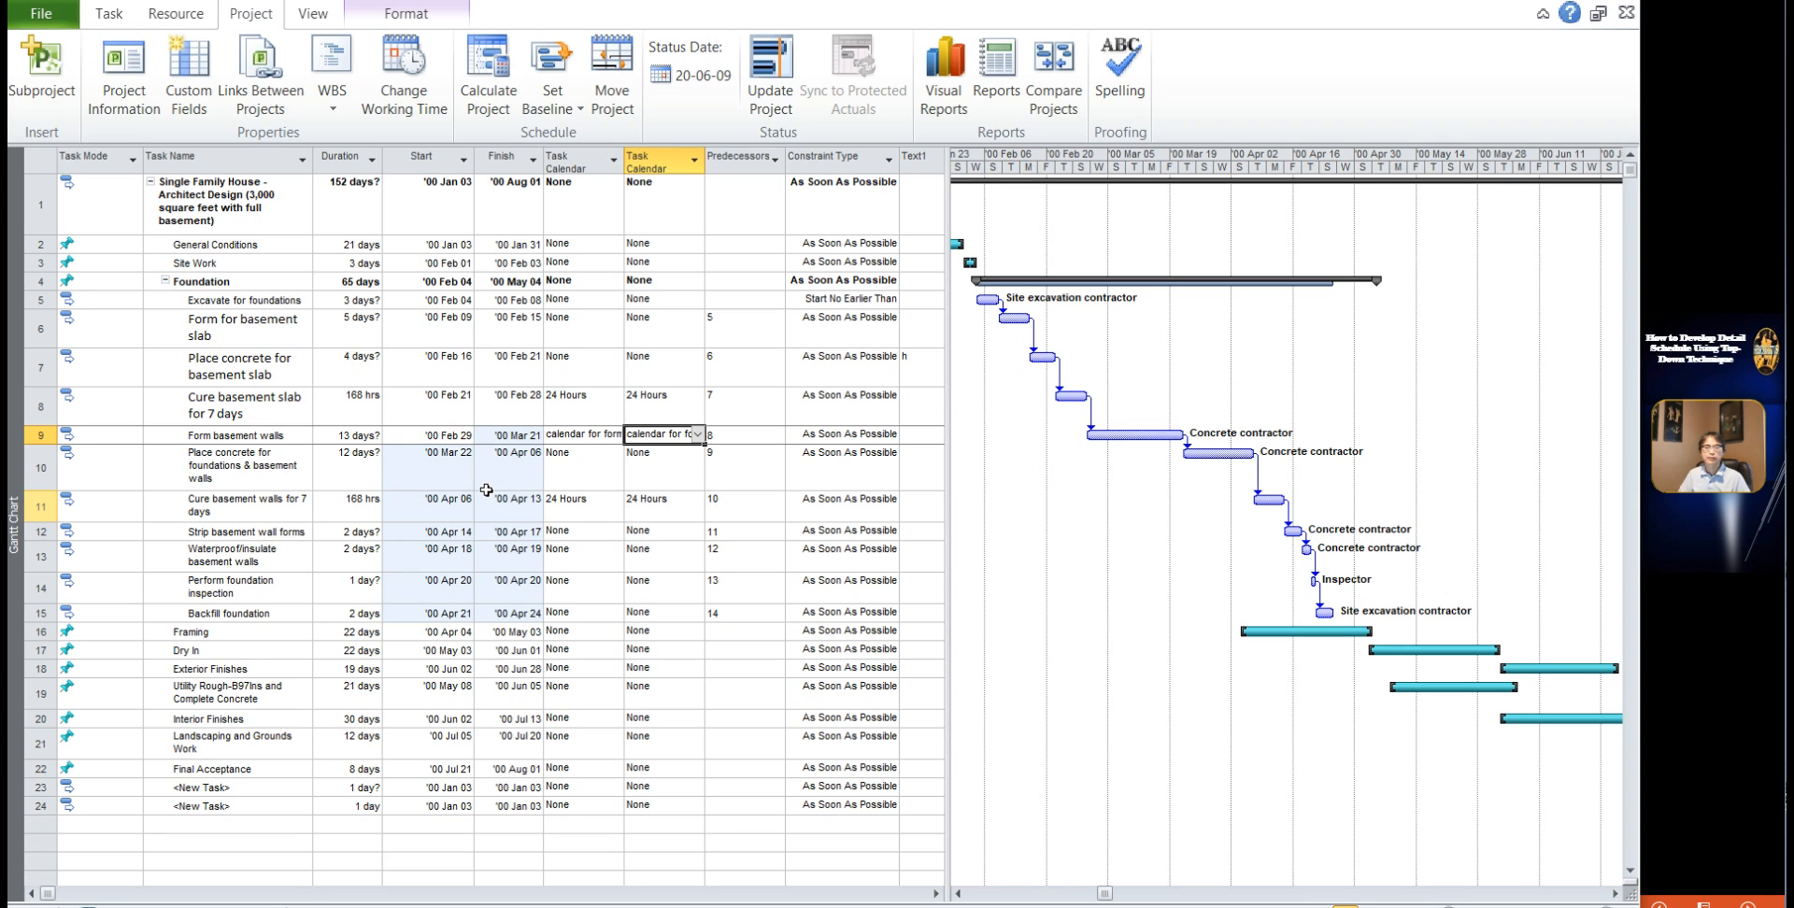
left_click(656, 329)
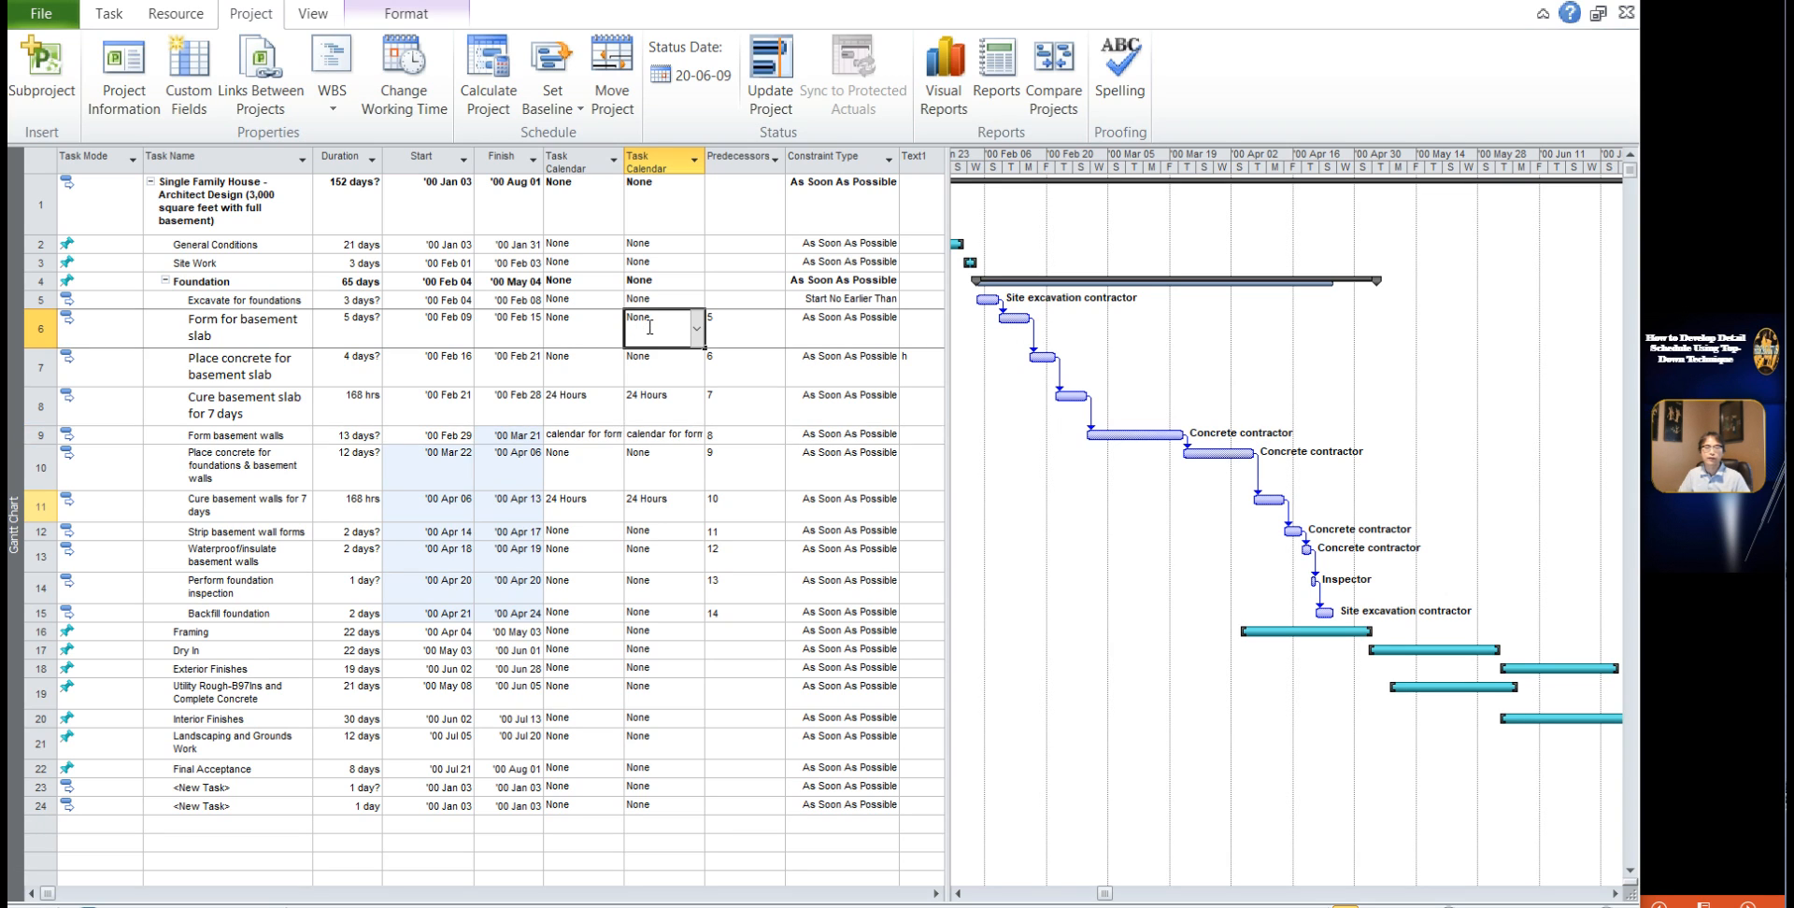
left_click(696, 329)
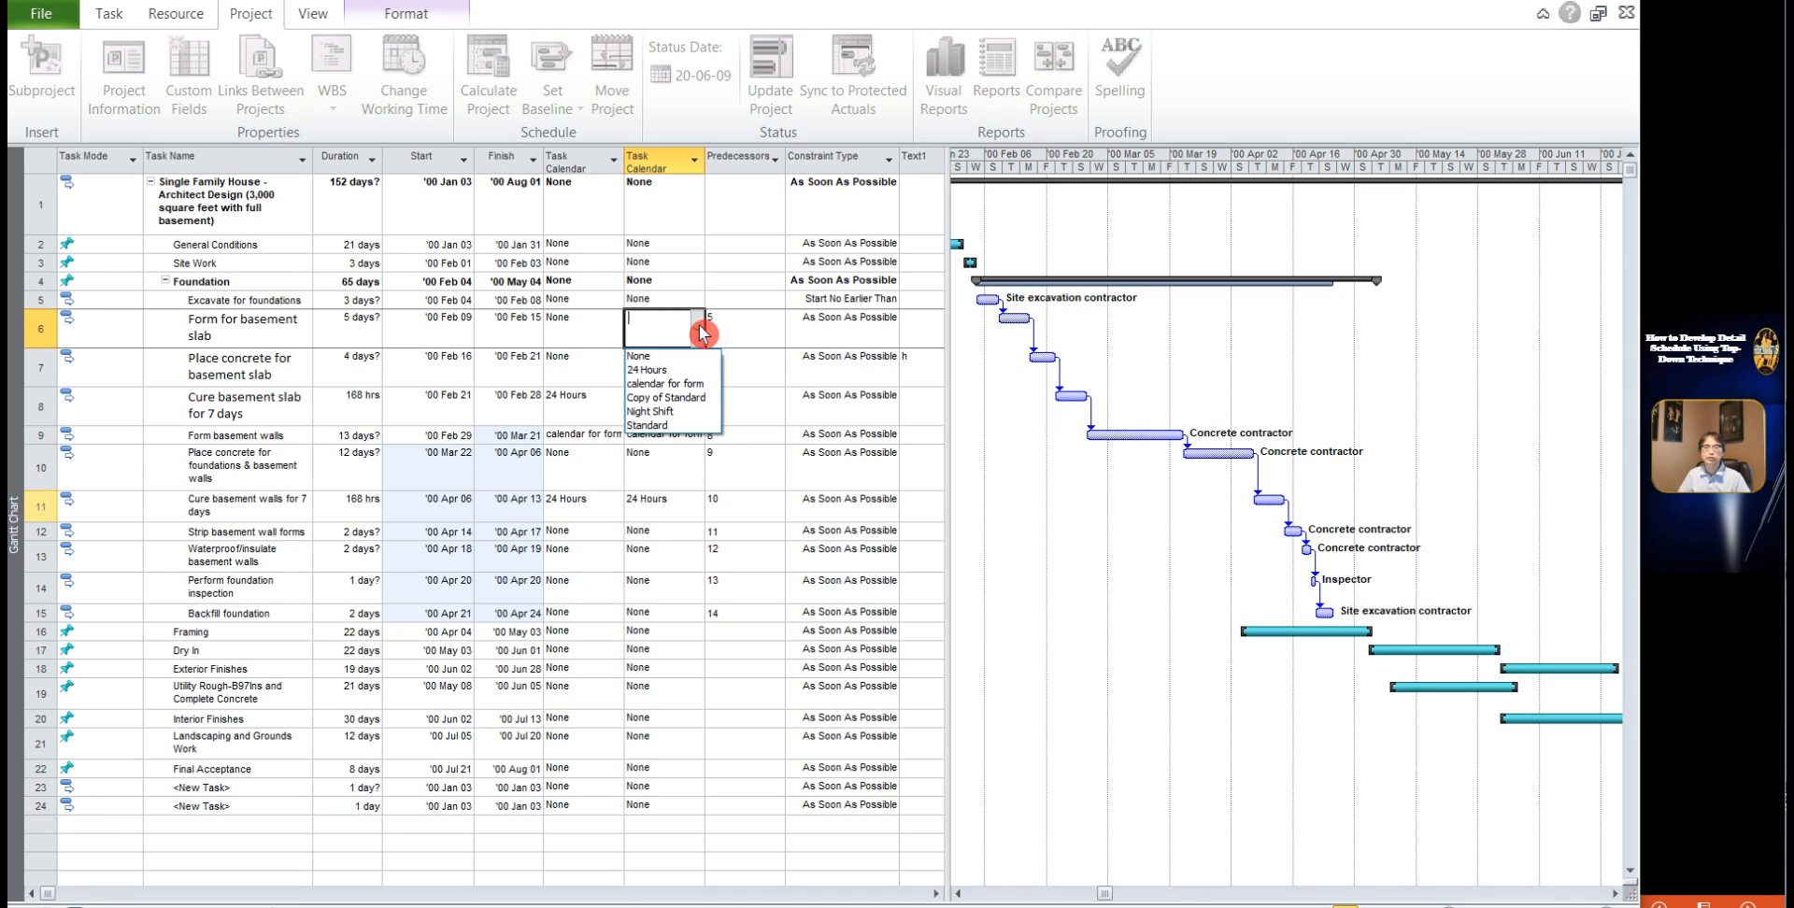
left_click(679, 384)
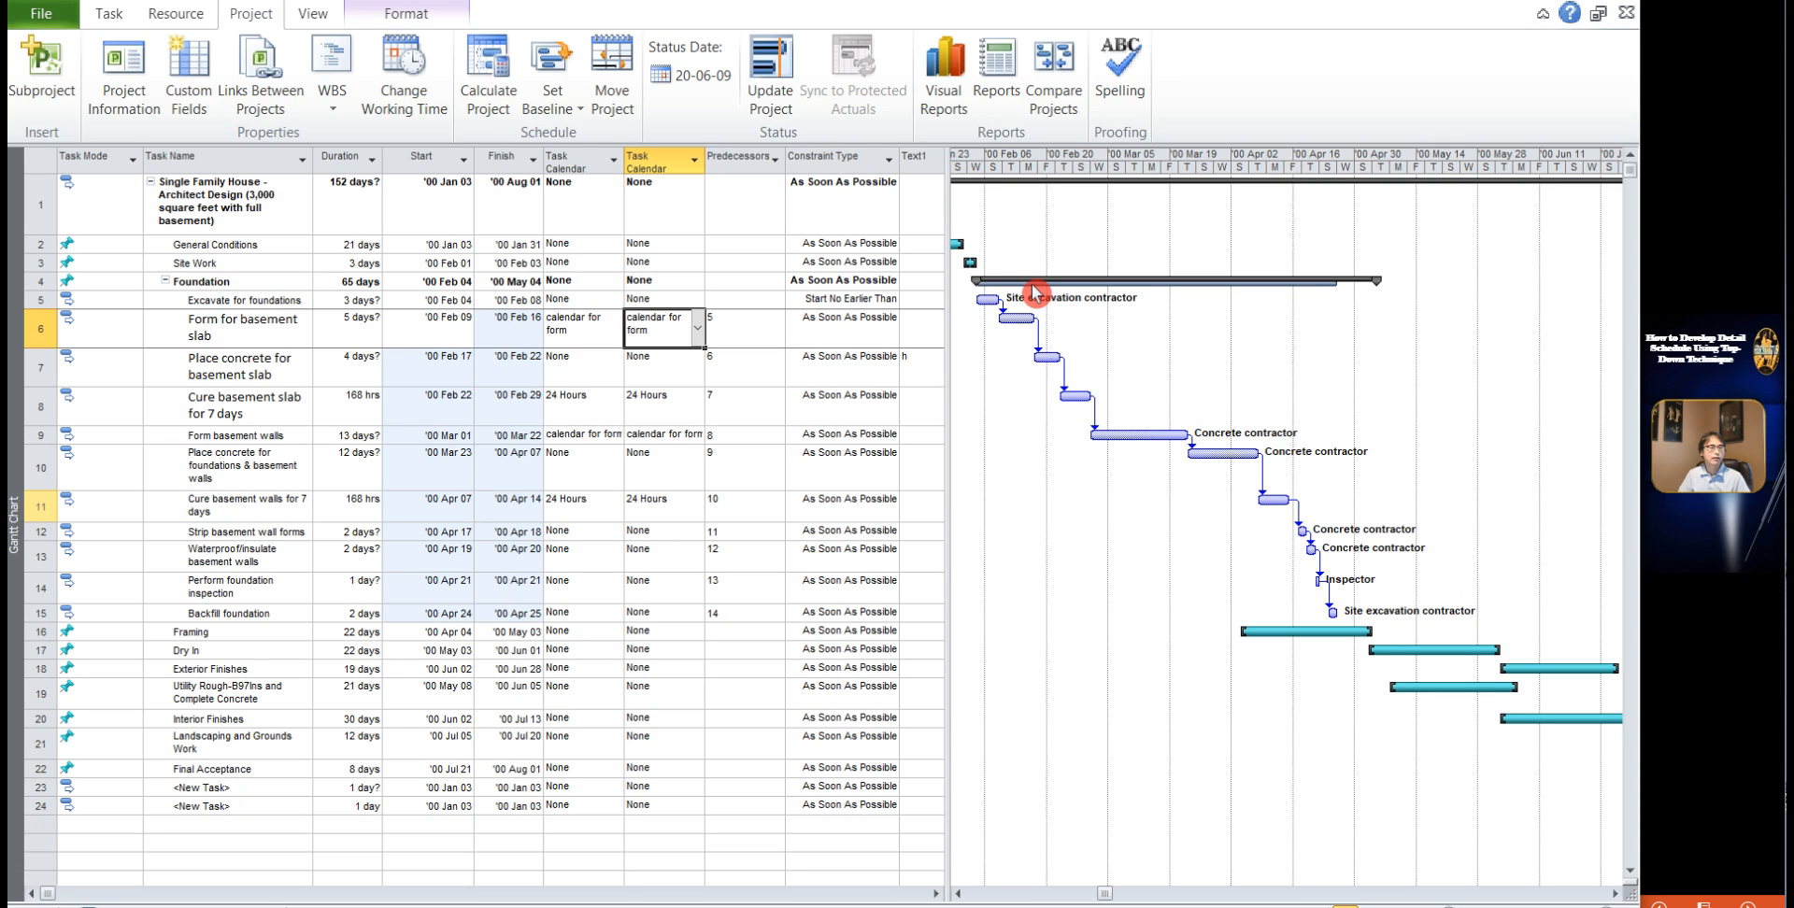
Step: Examine the Foundation summary bar and the finish date of the Form basement walls task
left_click(1364, 280)
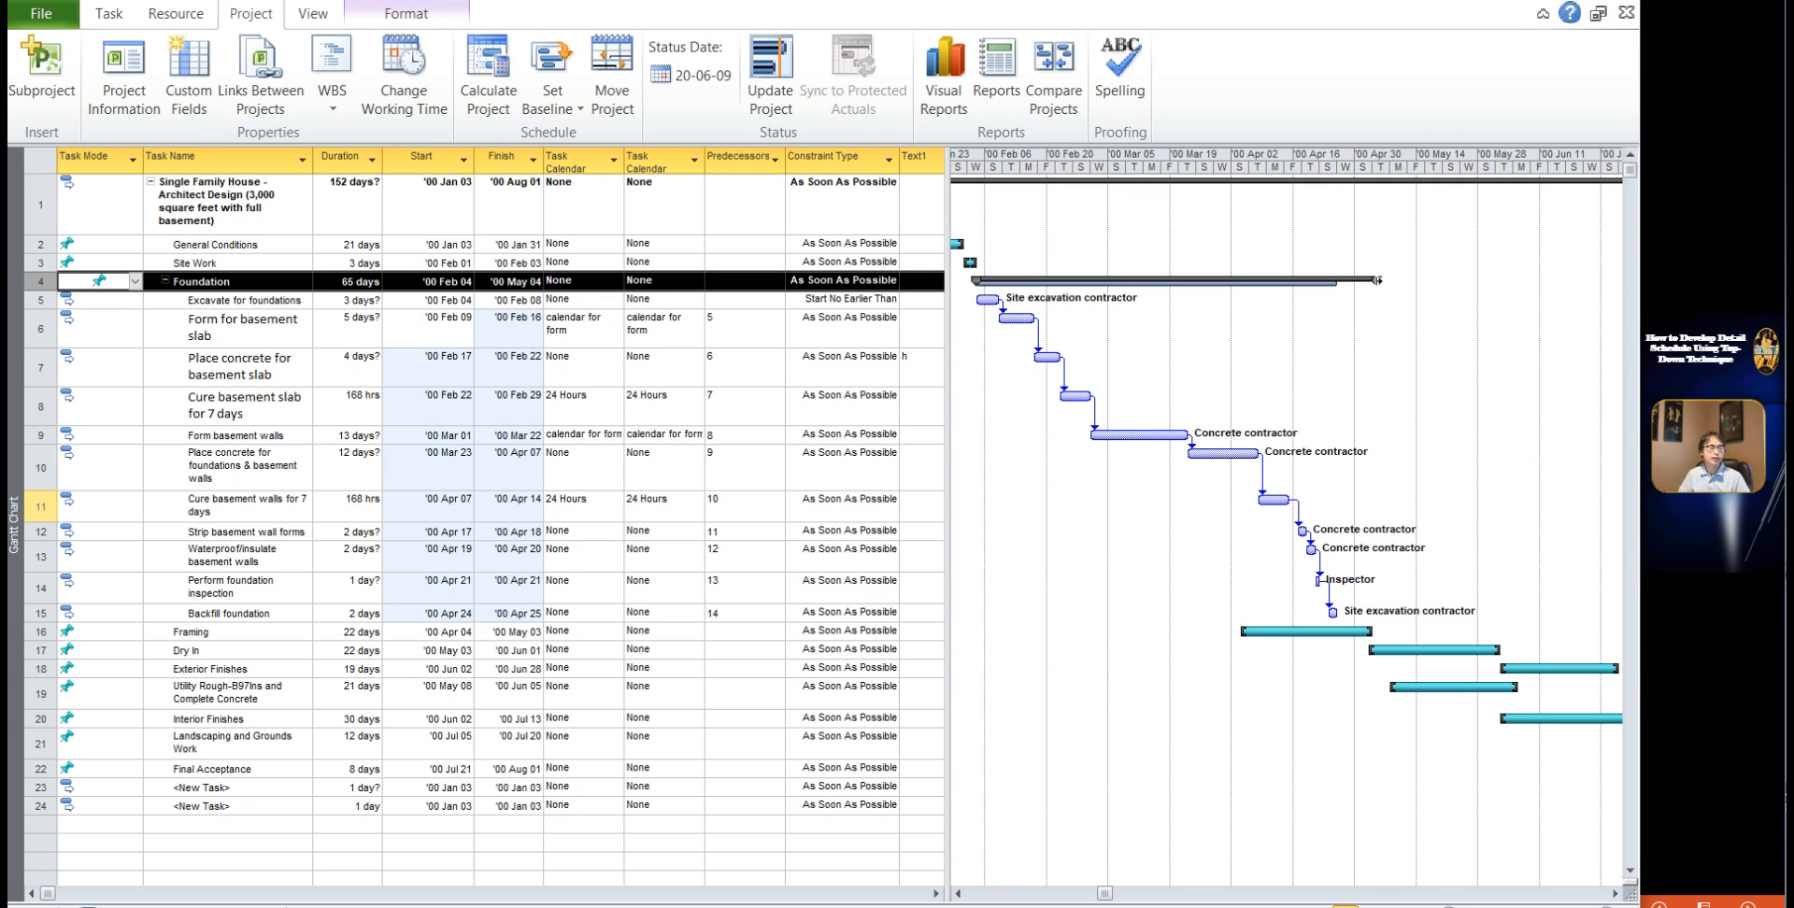
left_click(541, 437)
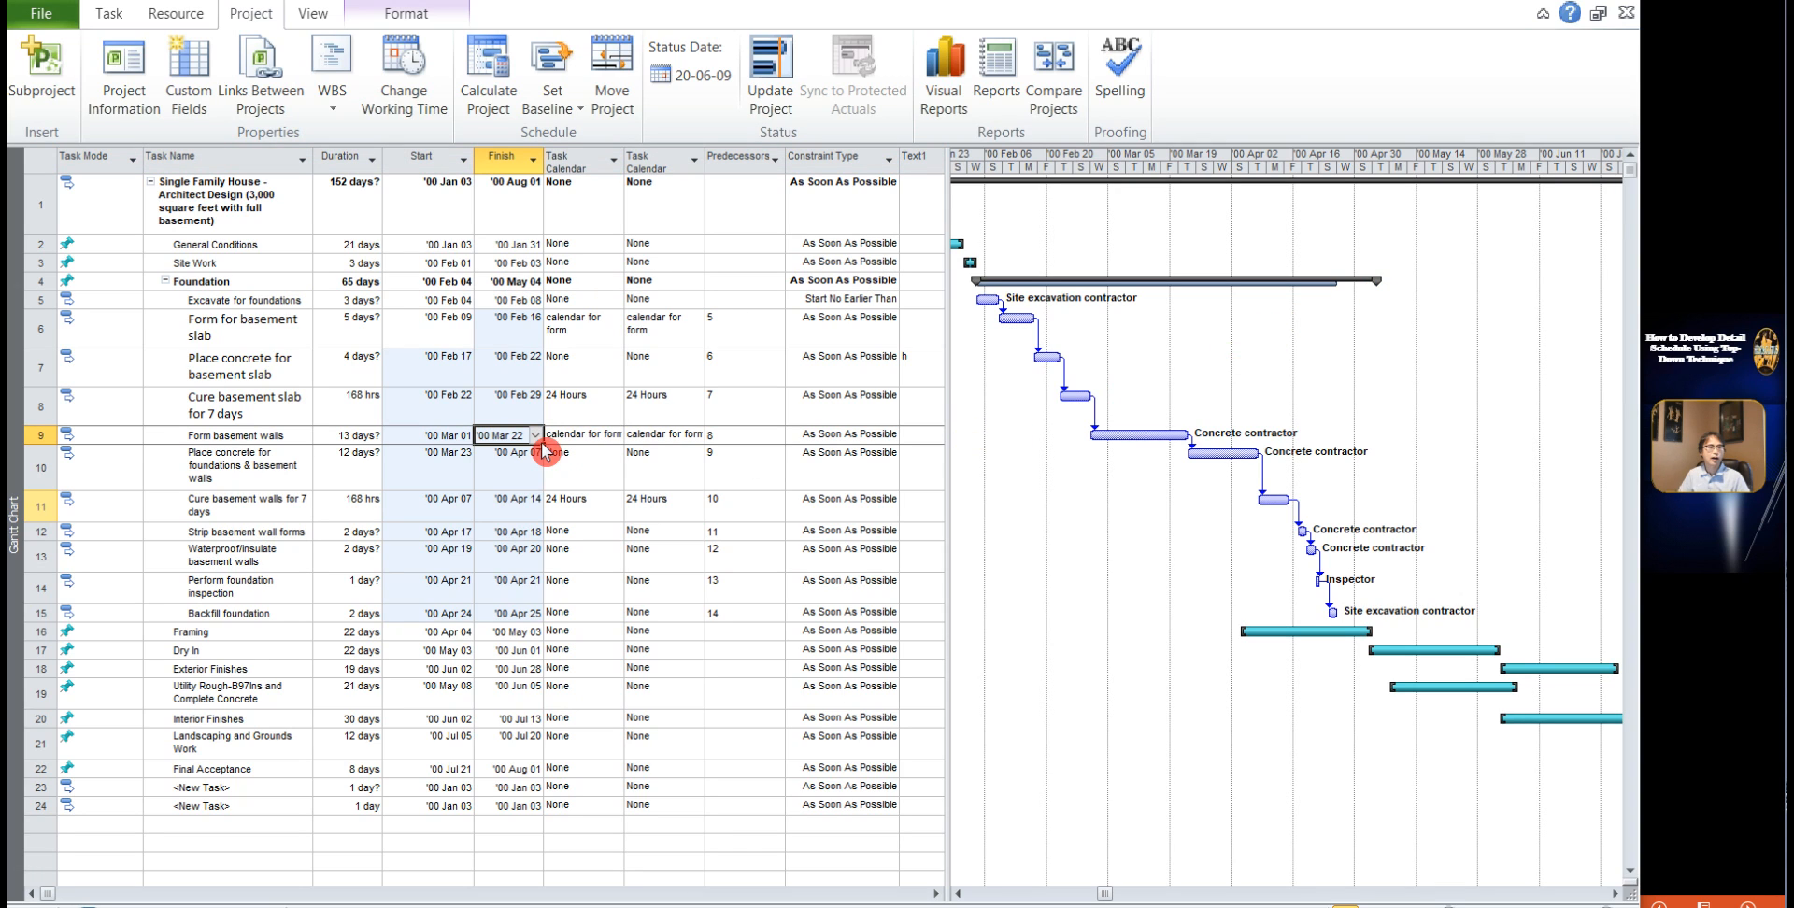
left_click(39, 632)
left_click(299, 696)
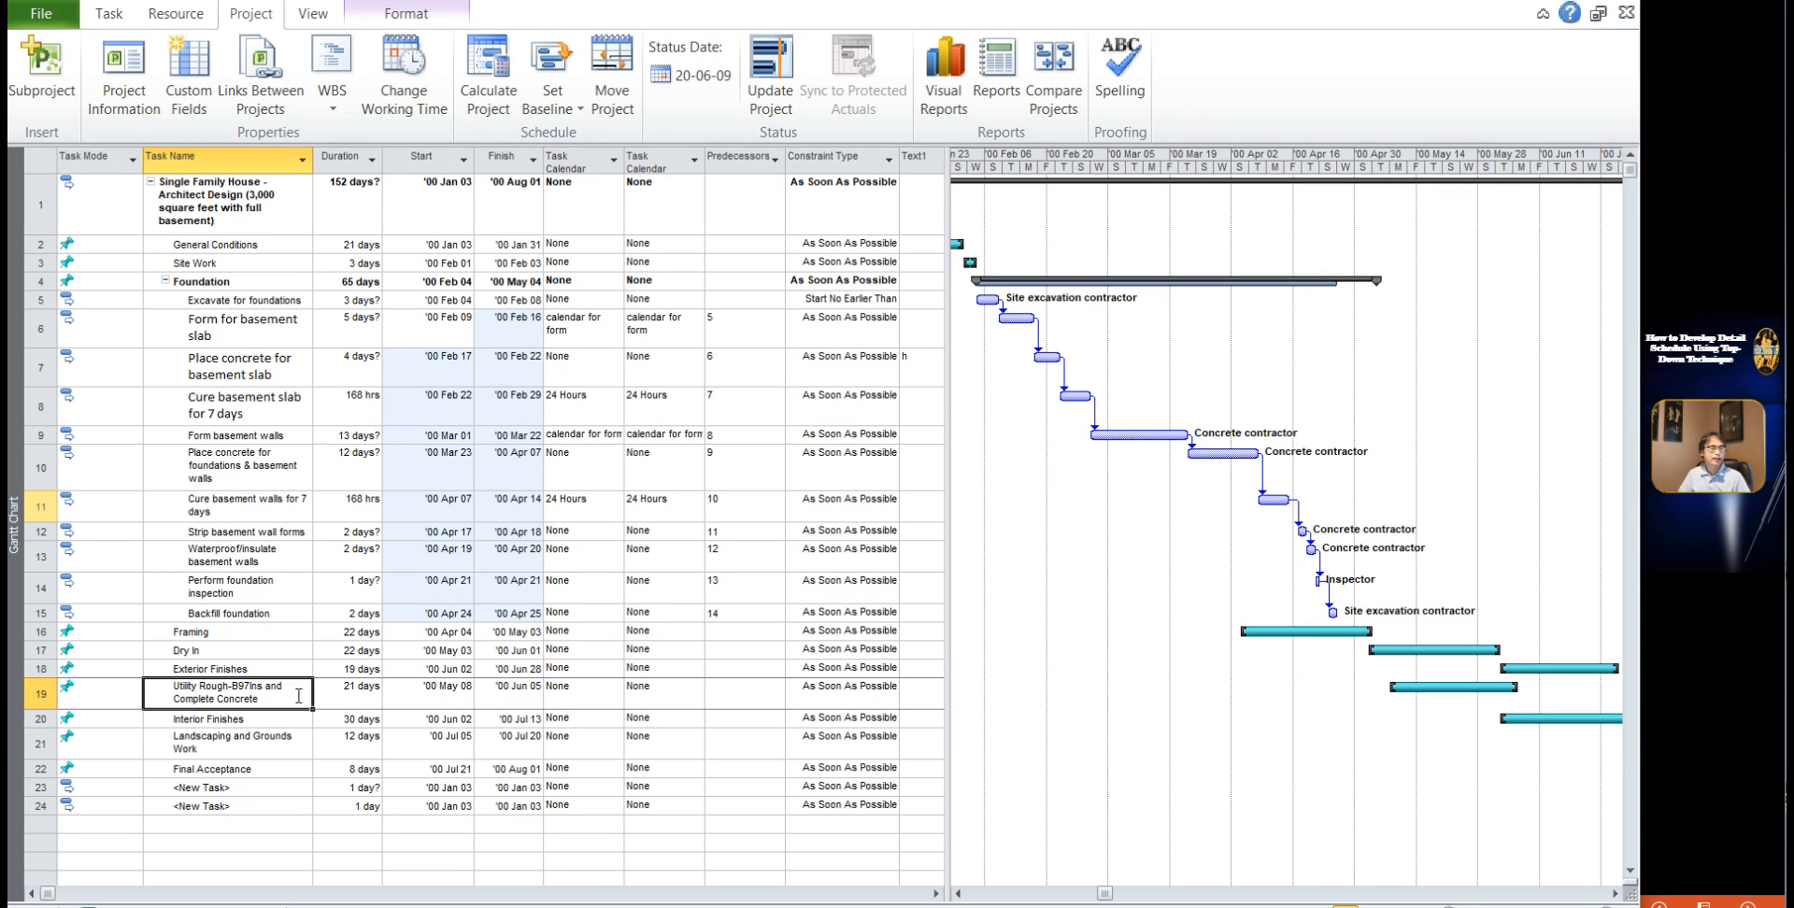
Step: Insert a new task directly above Framing, below the Backfill foundation task
left_click(229, 632)
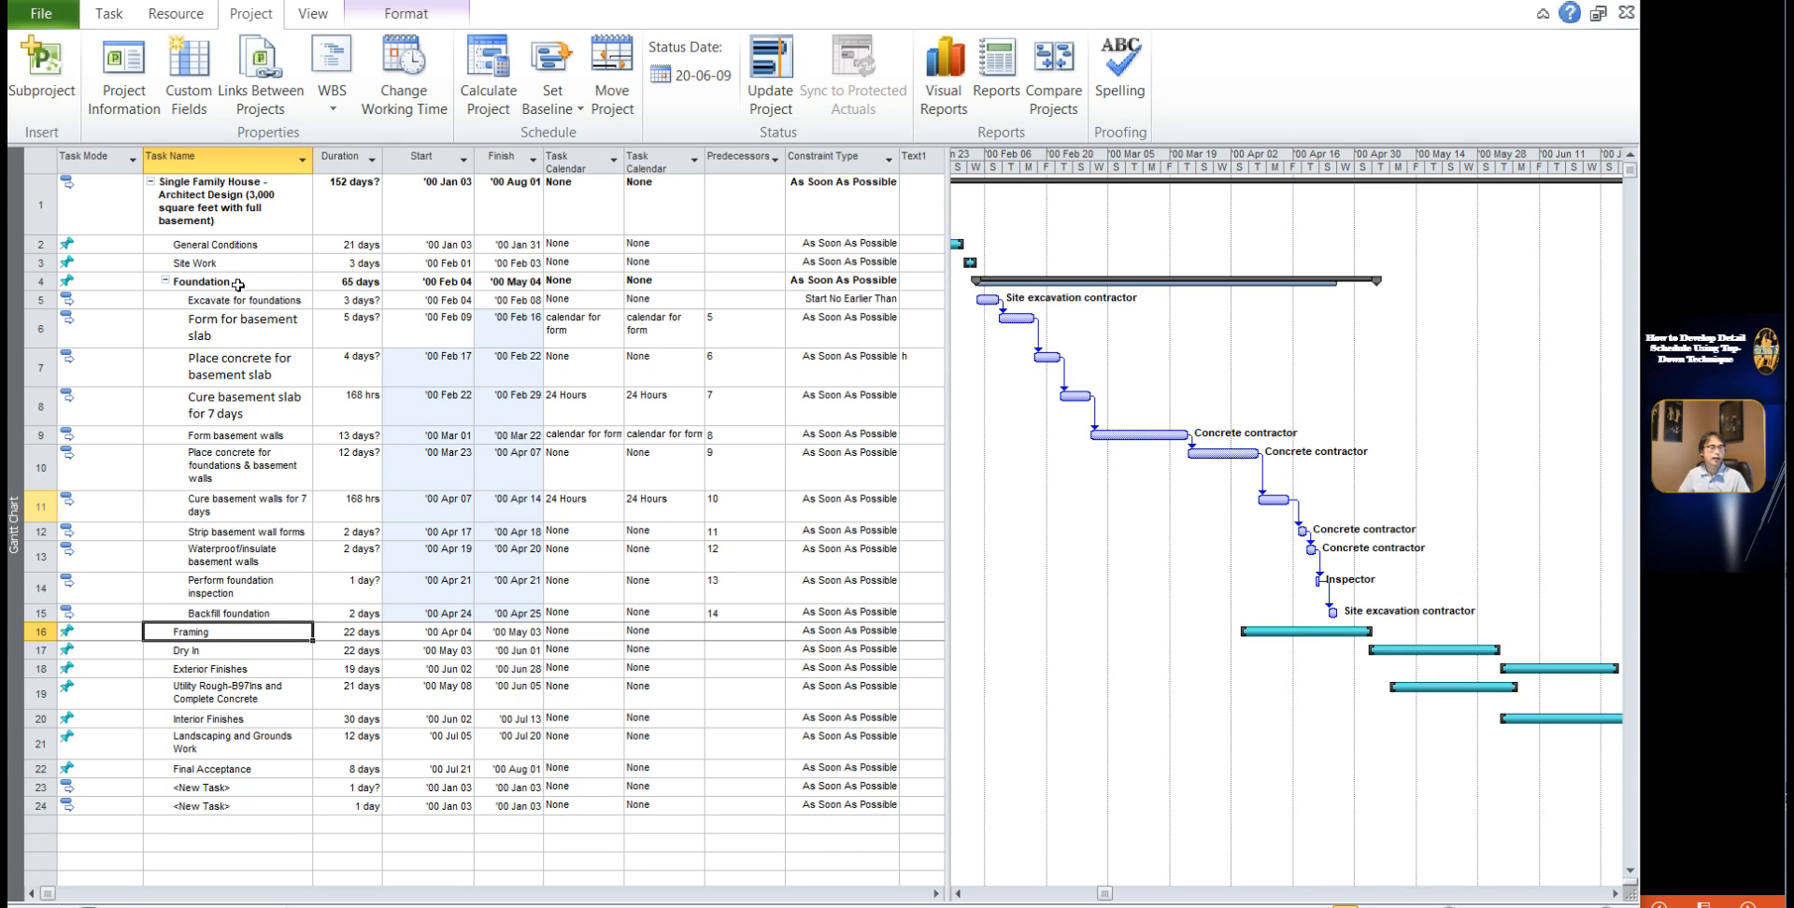
left_click(117, 21)
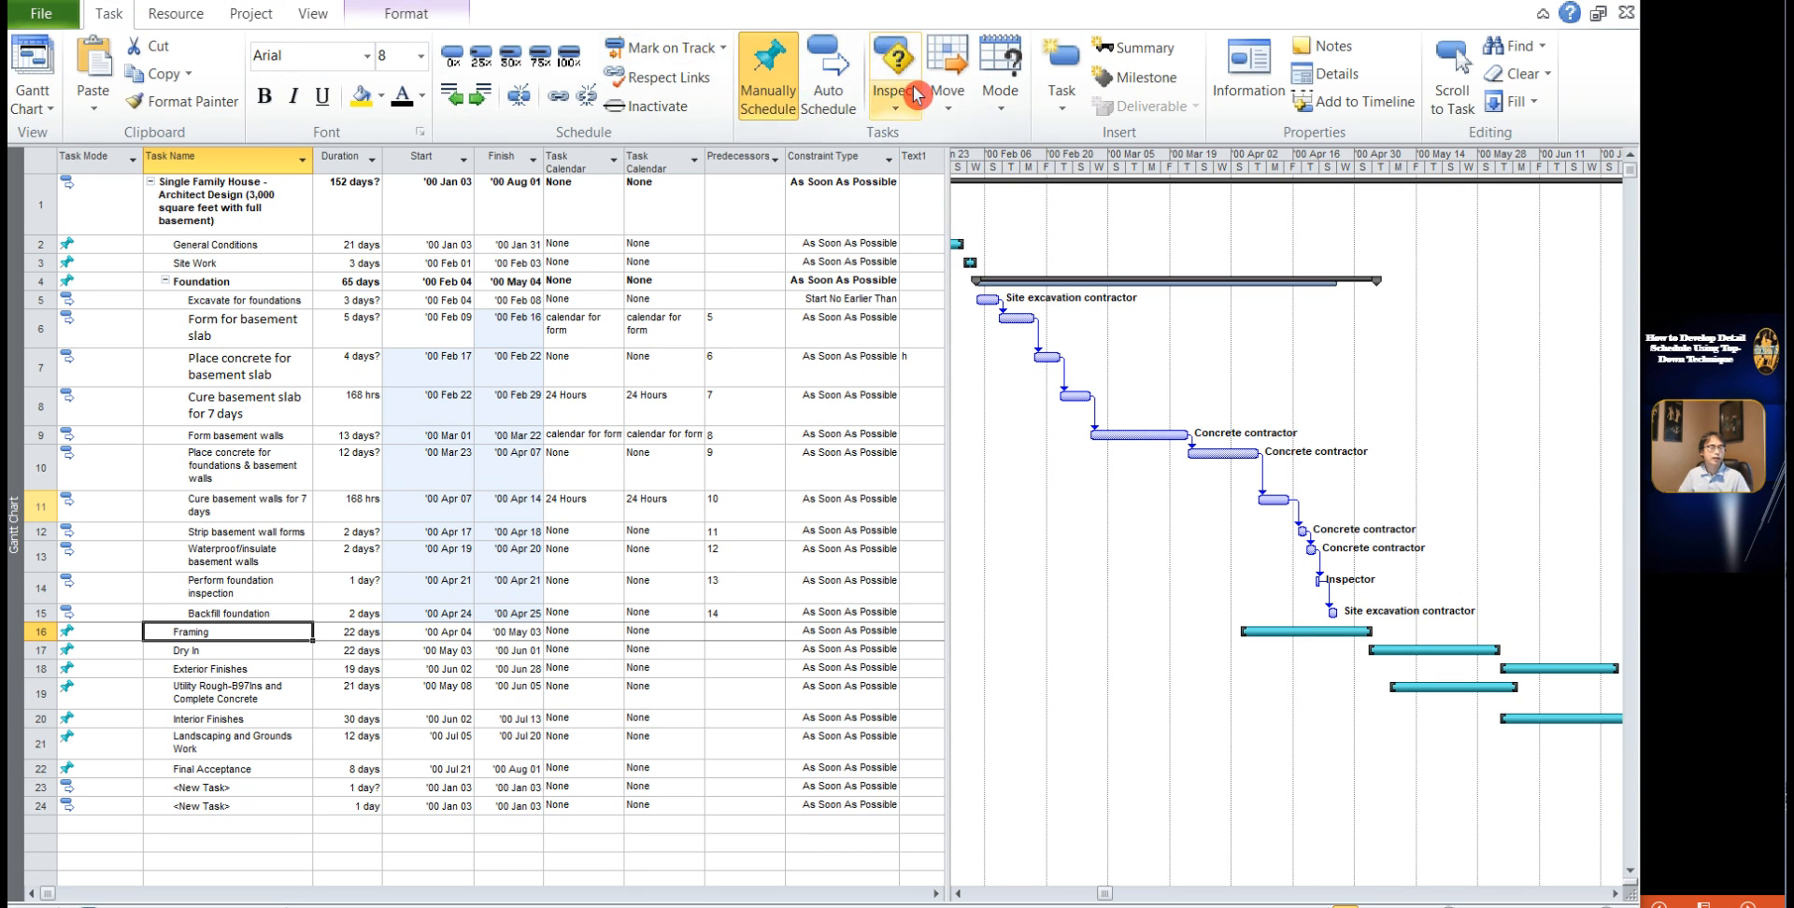
left_click(1076, 118)
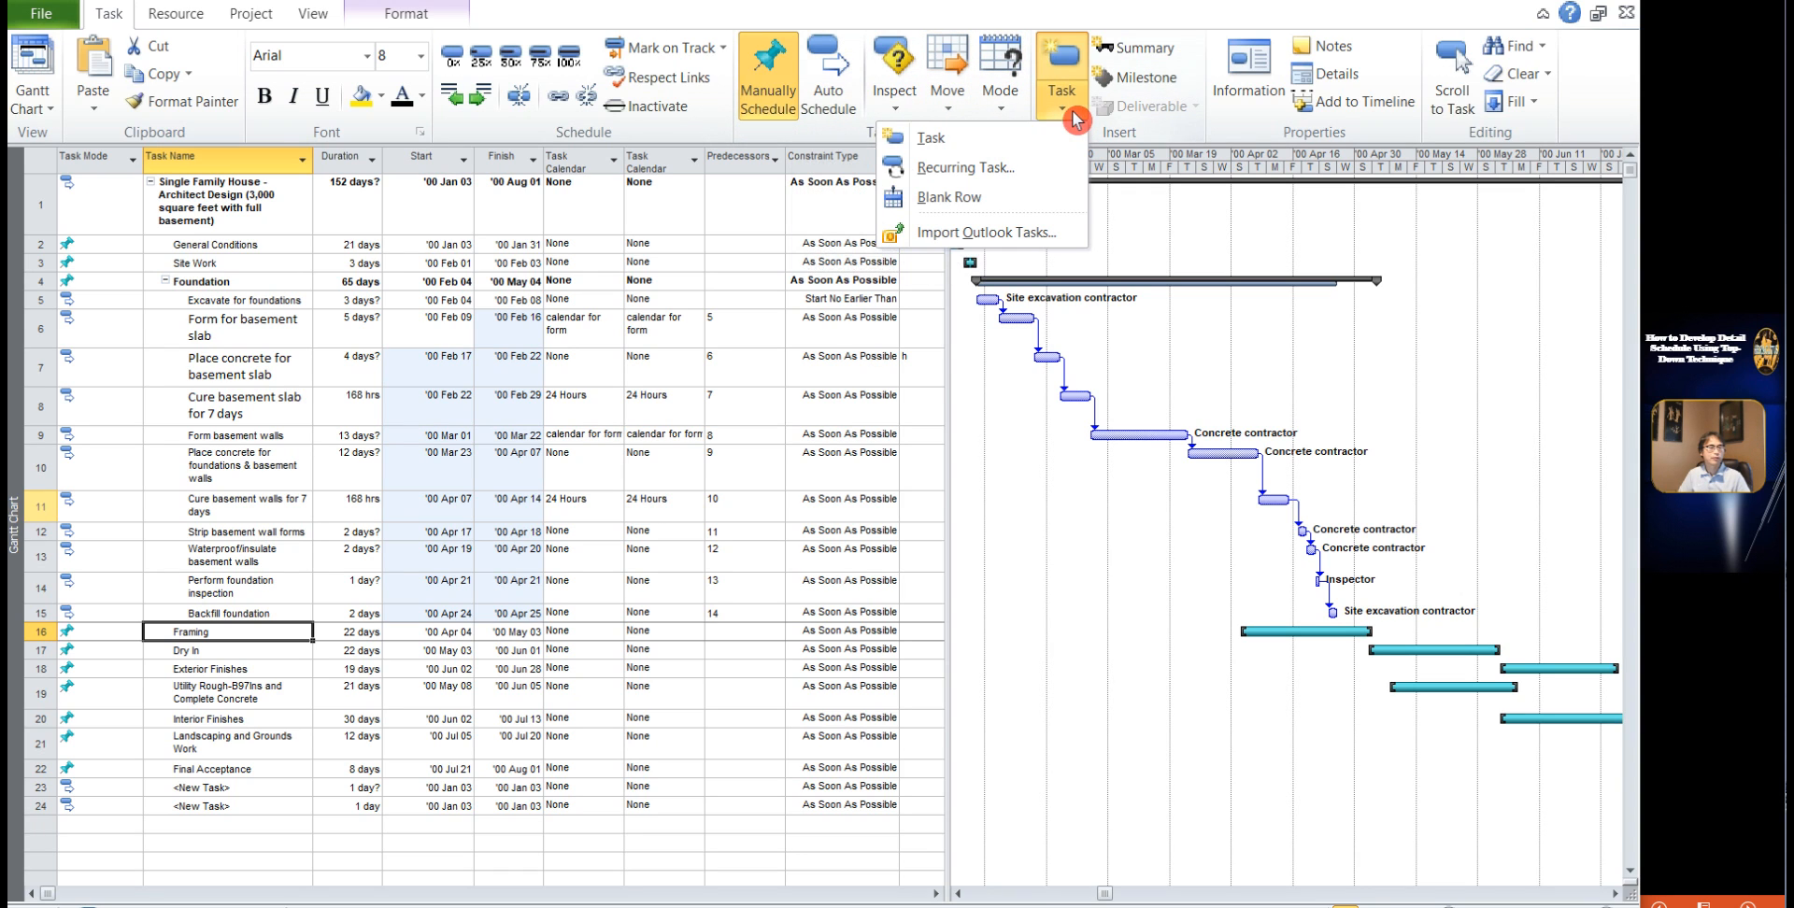
left_click(1016, 140)
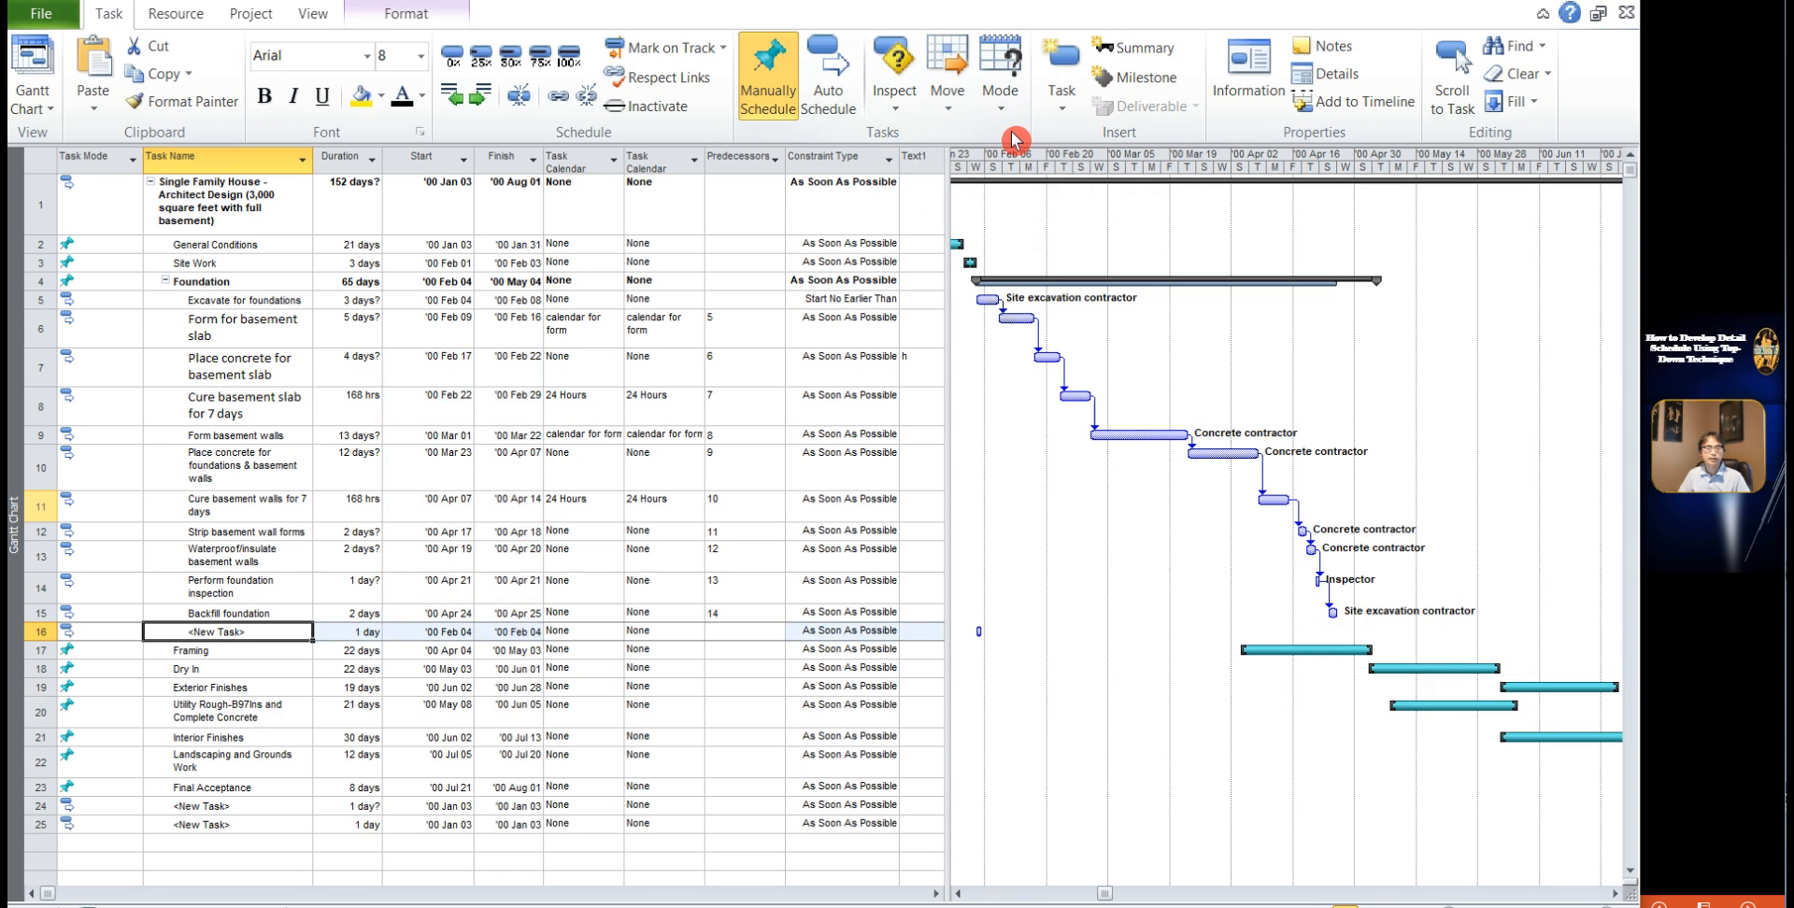
Step: Name the new task above Framing time reservation and set its duration to 7 days
double_click(227, 632)
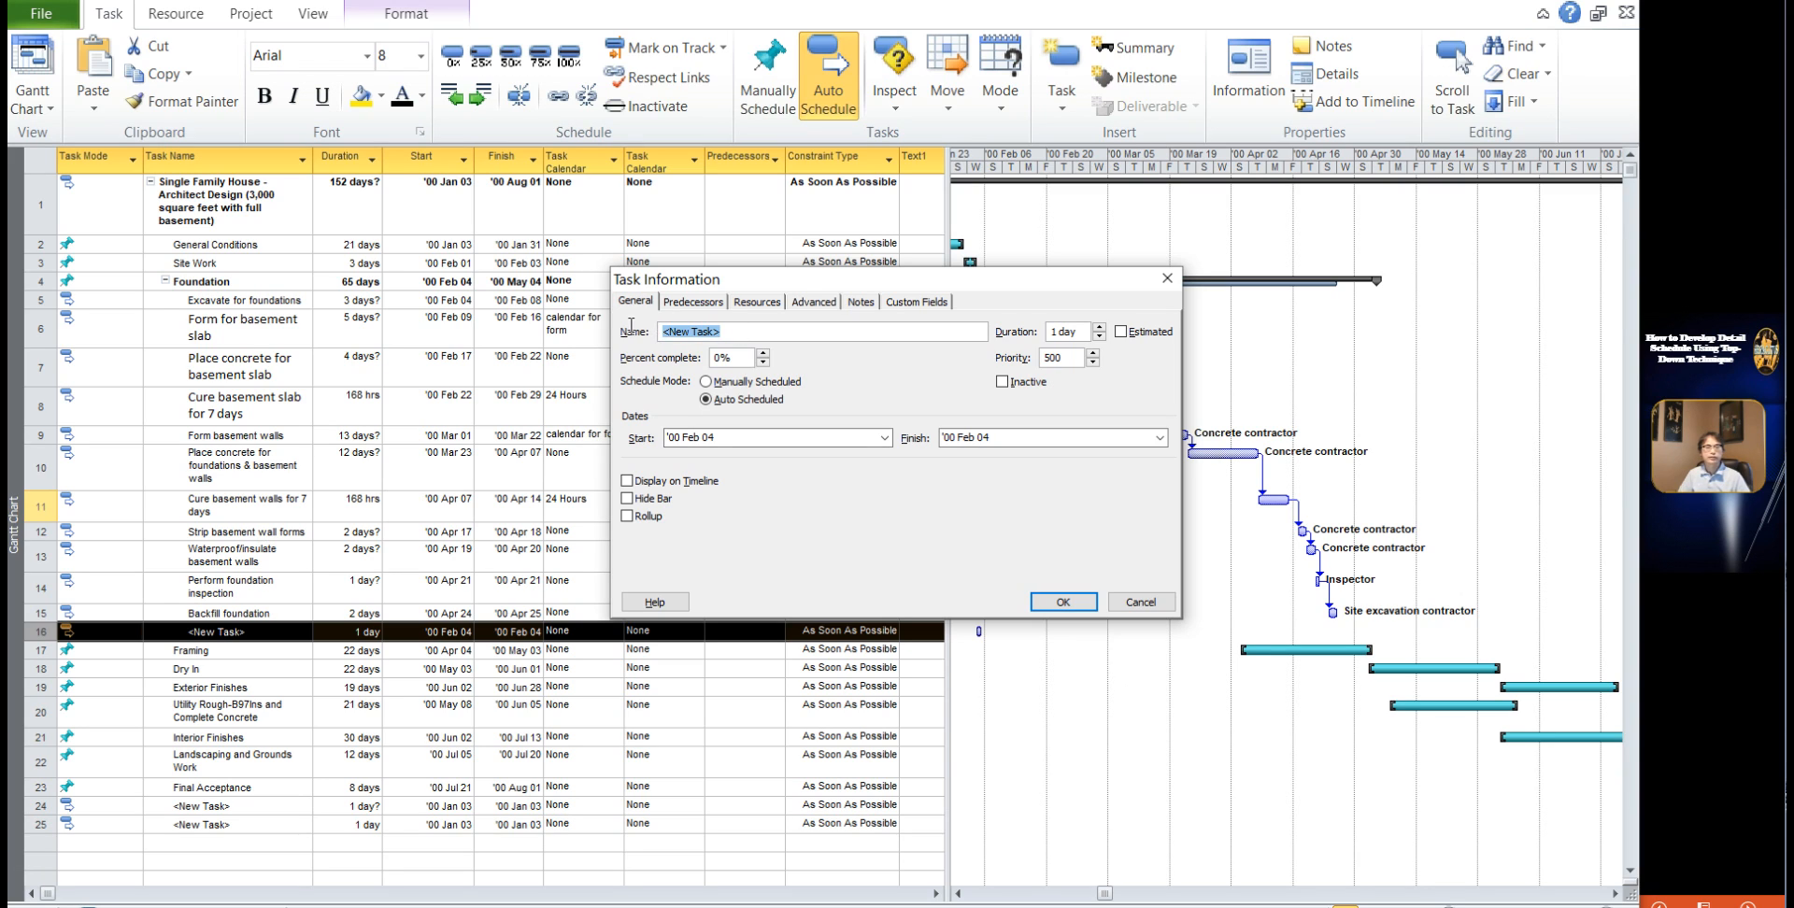
type("ti")
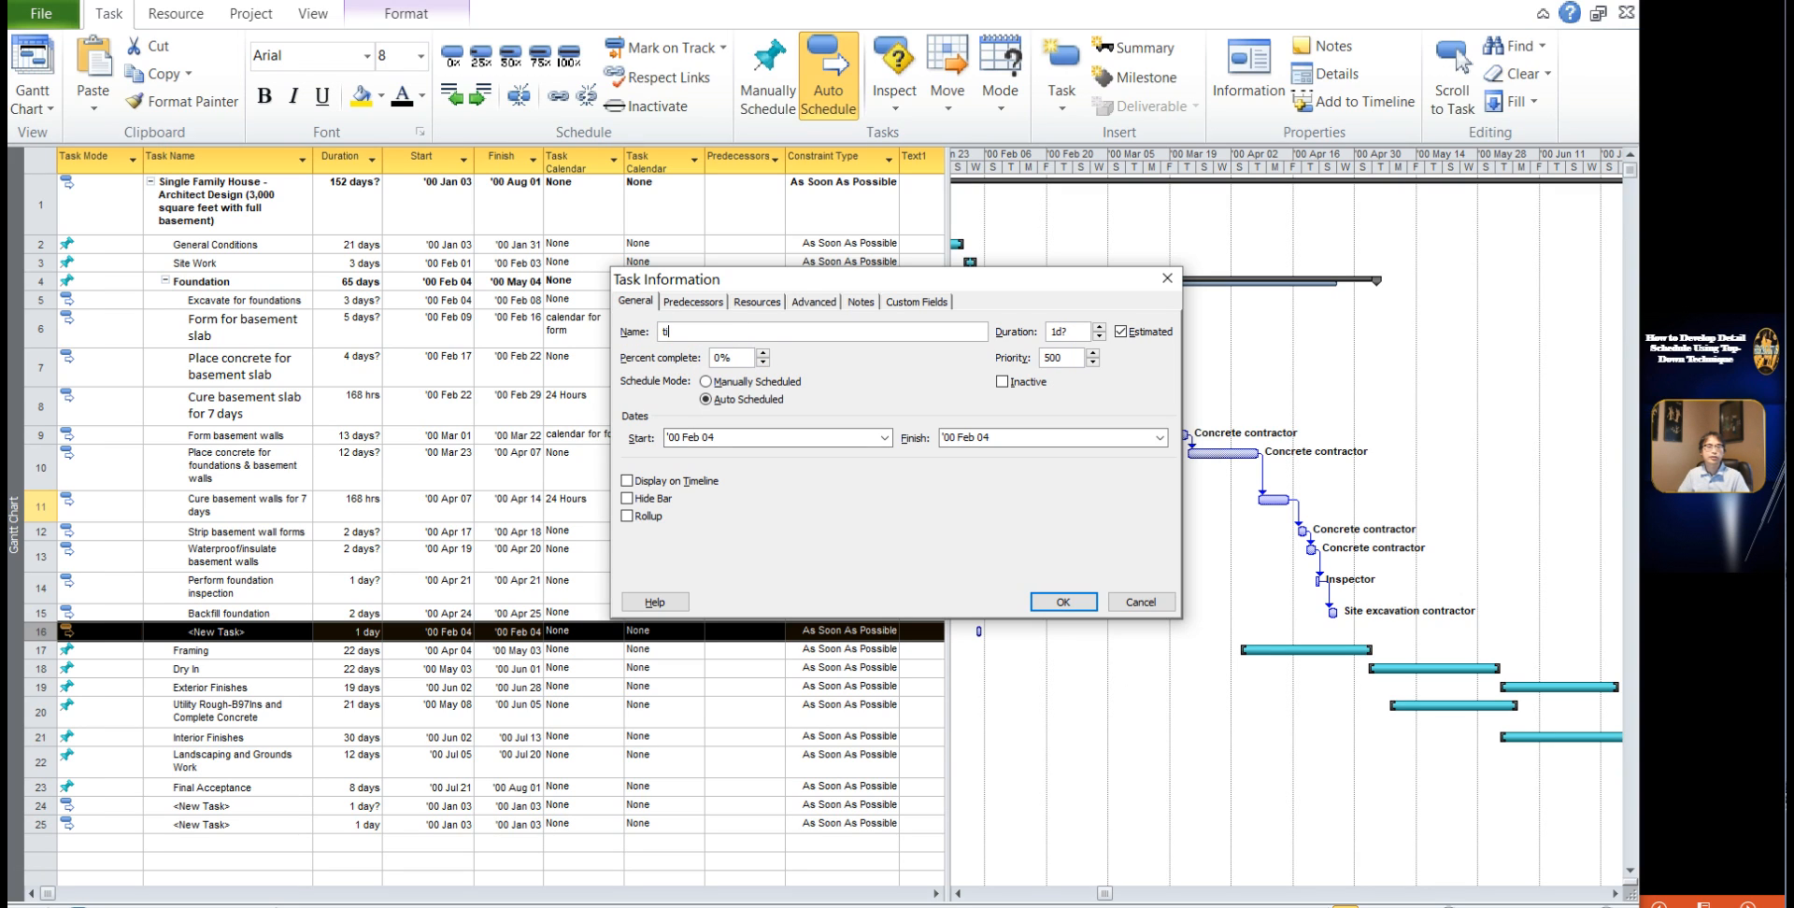
type("me reservation")
key("BackSpace")
key("BackSpace")
key("BackSpace")
type("7")
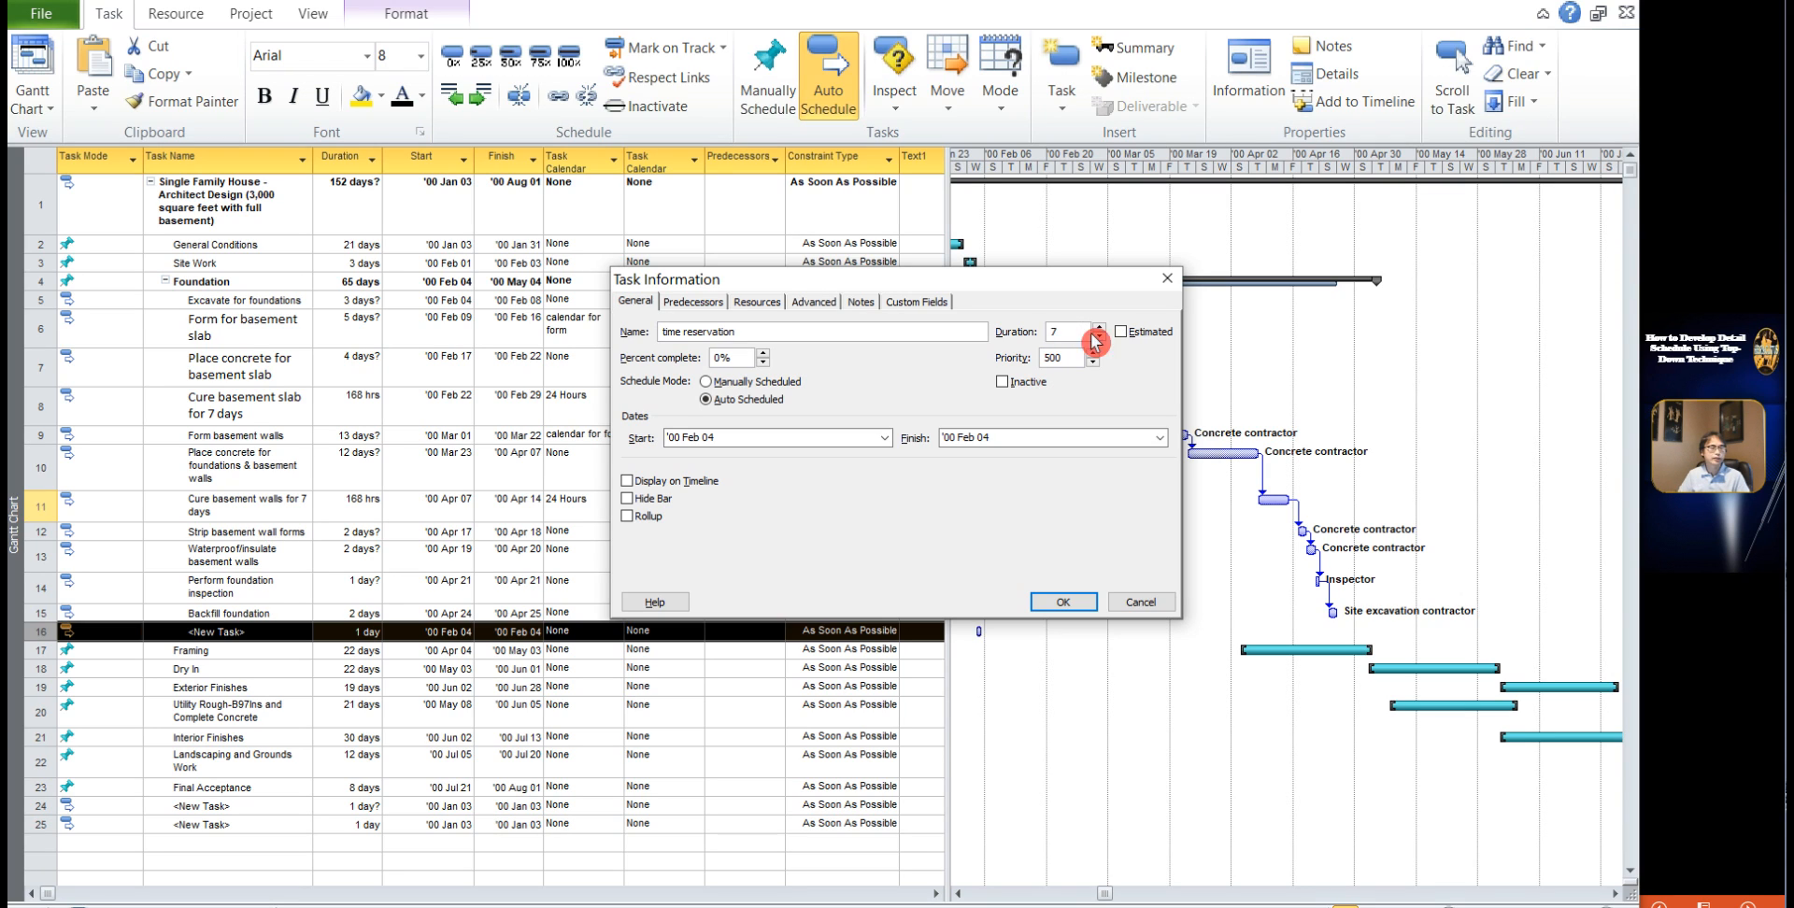
left_click(1029, 437)
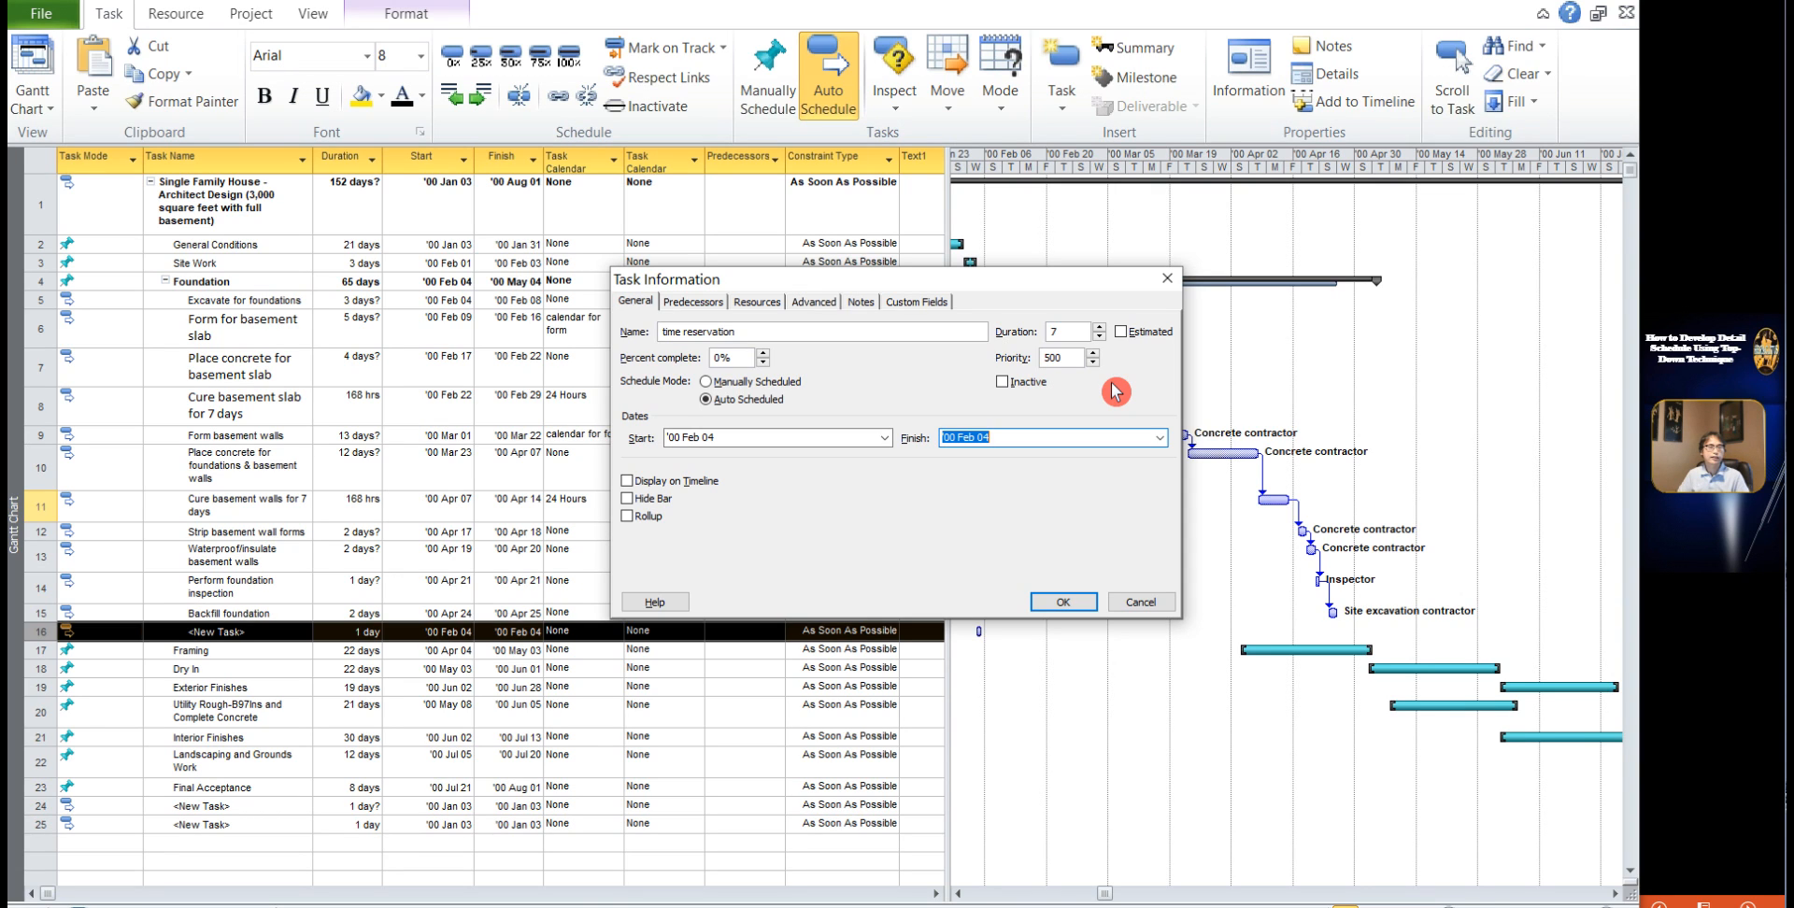
Step: Make task 15, Backfill foundation, the Finish-to-Start predecessor of time reservation and save the task information
left_click(693, 302)
left_click(669, 397)
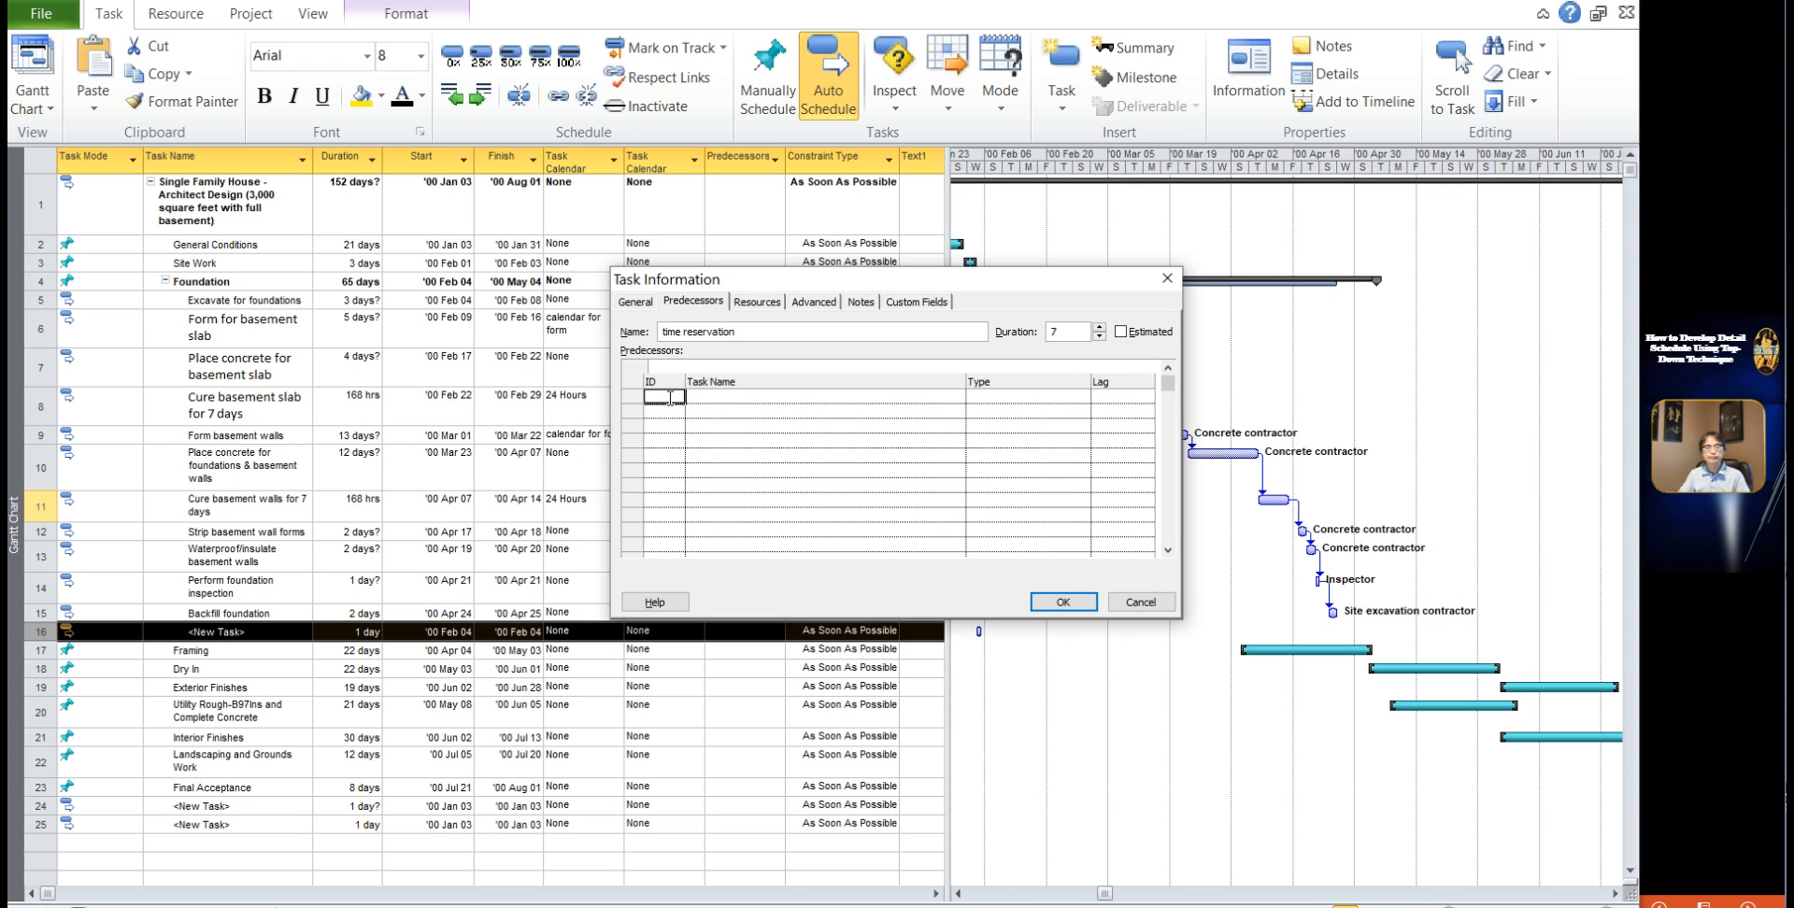
type("15")
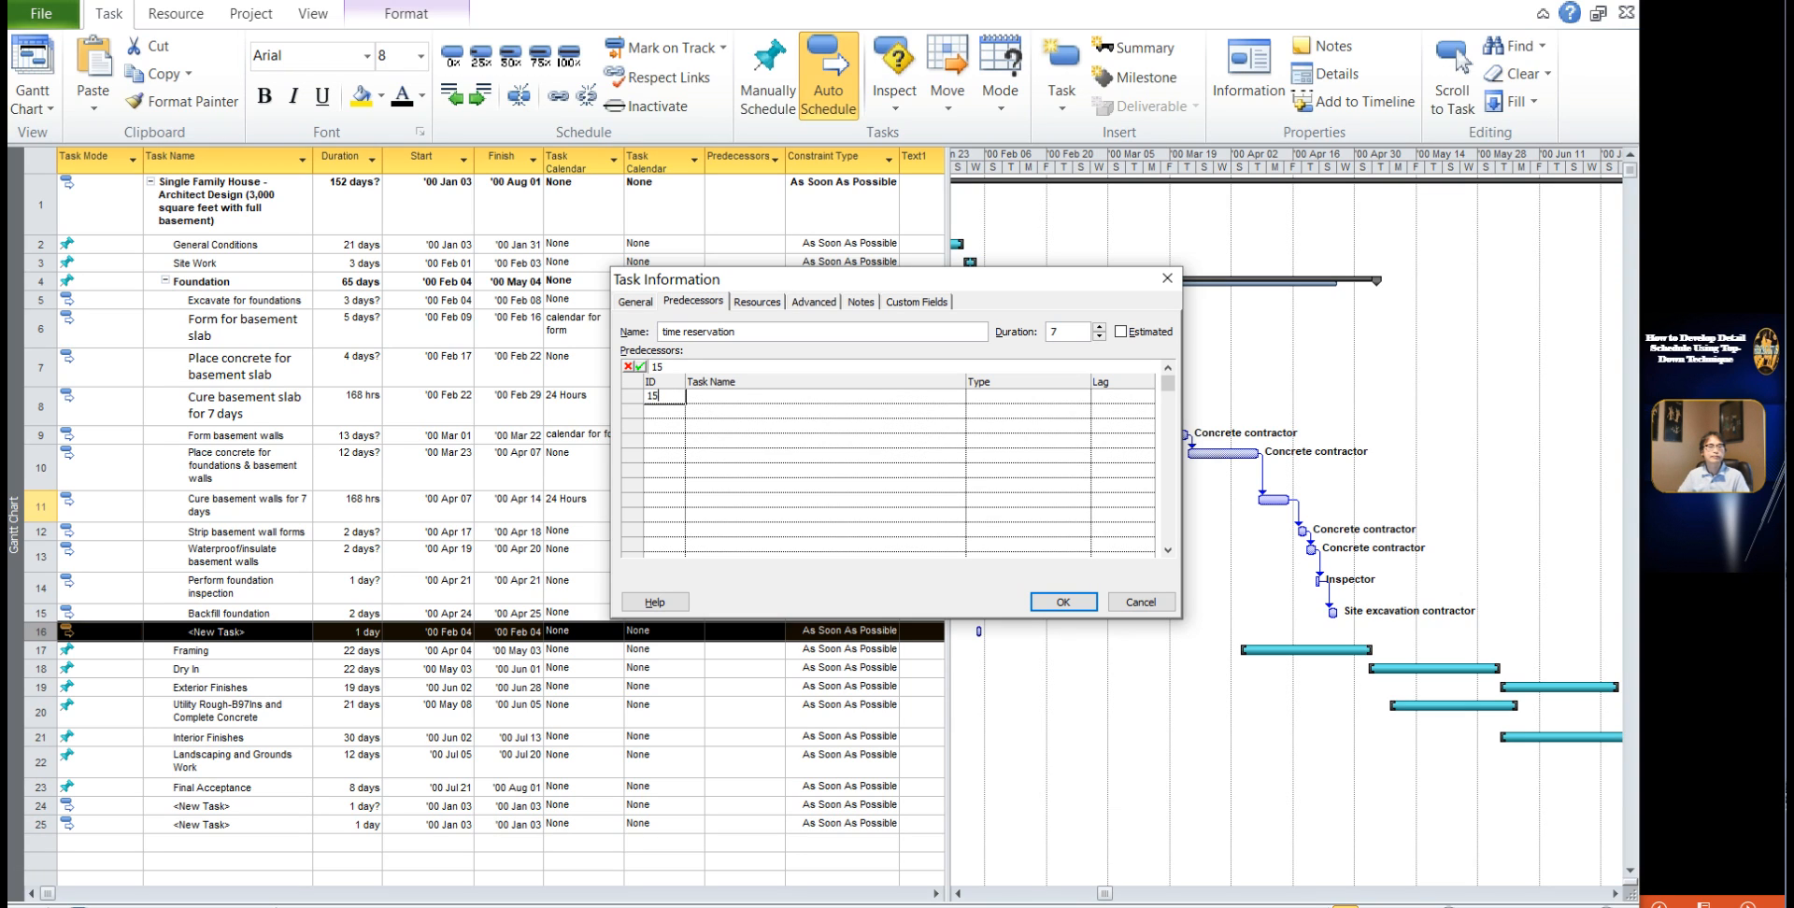
left_click(795, 425)
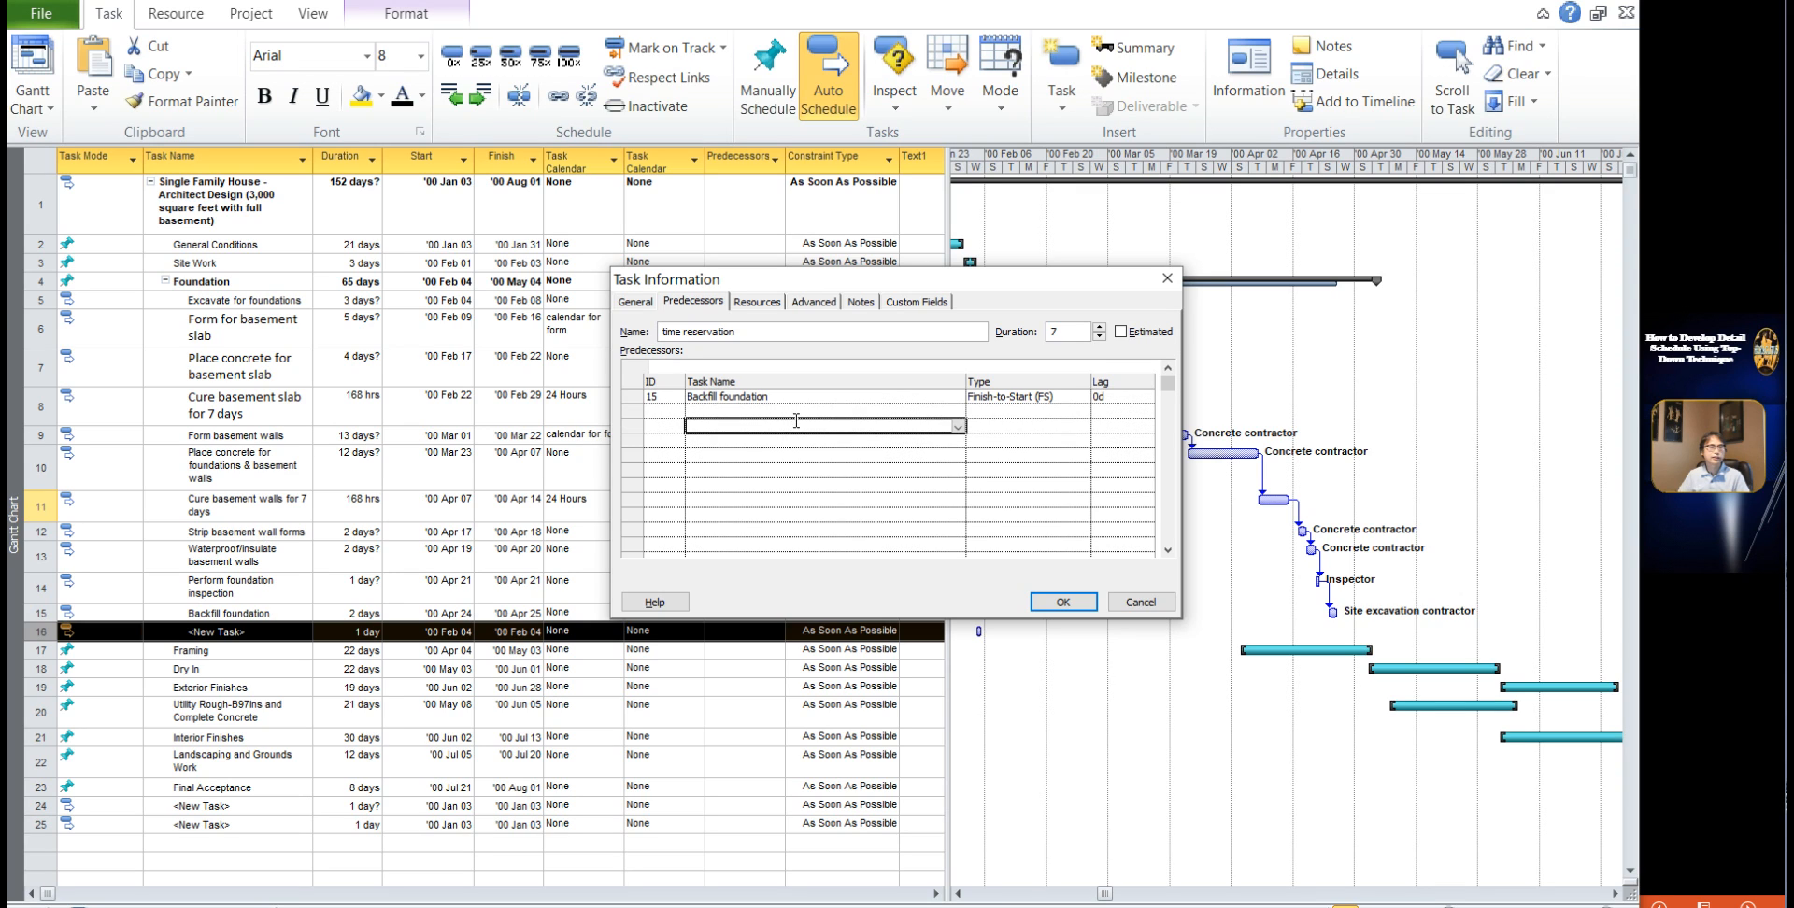
left_click(740, 396)
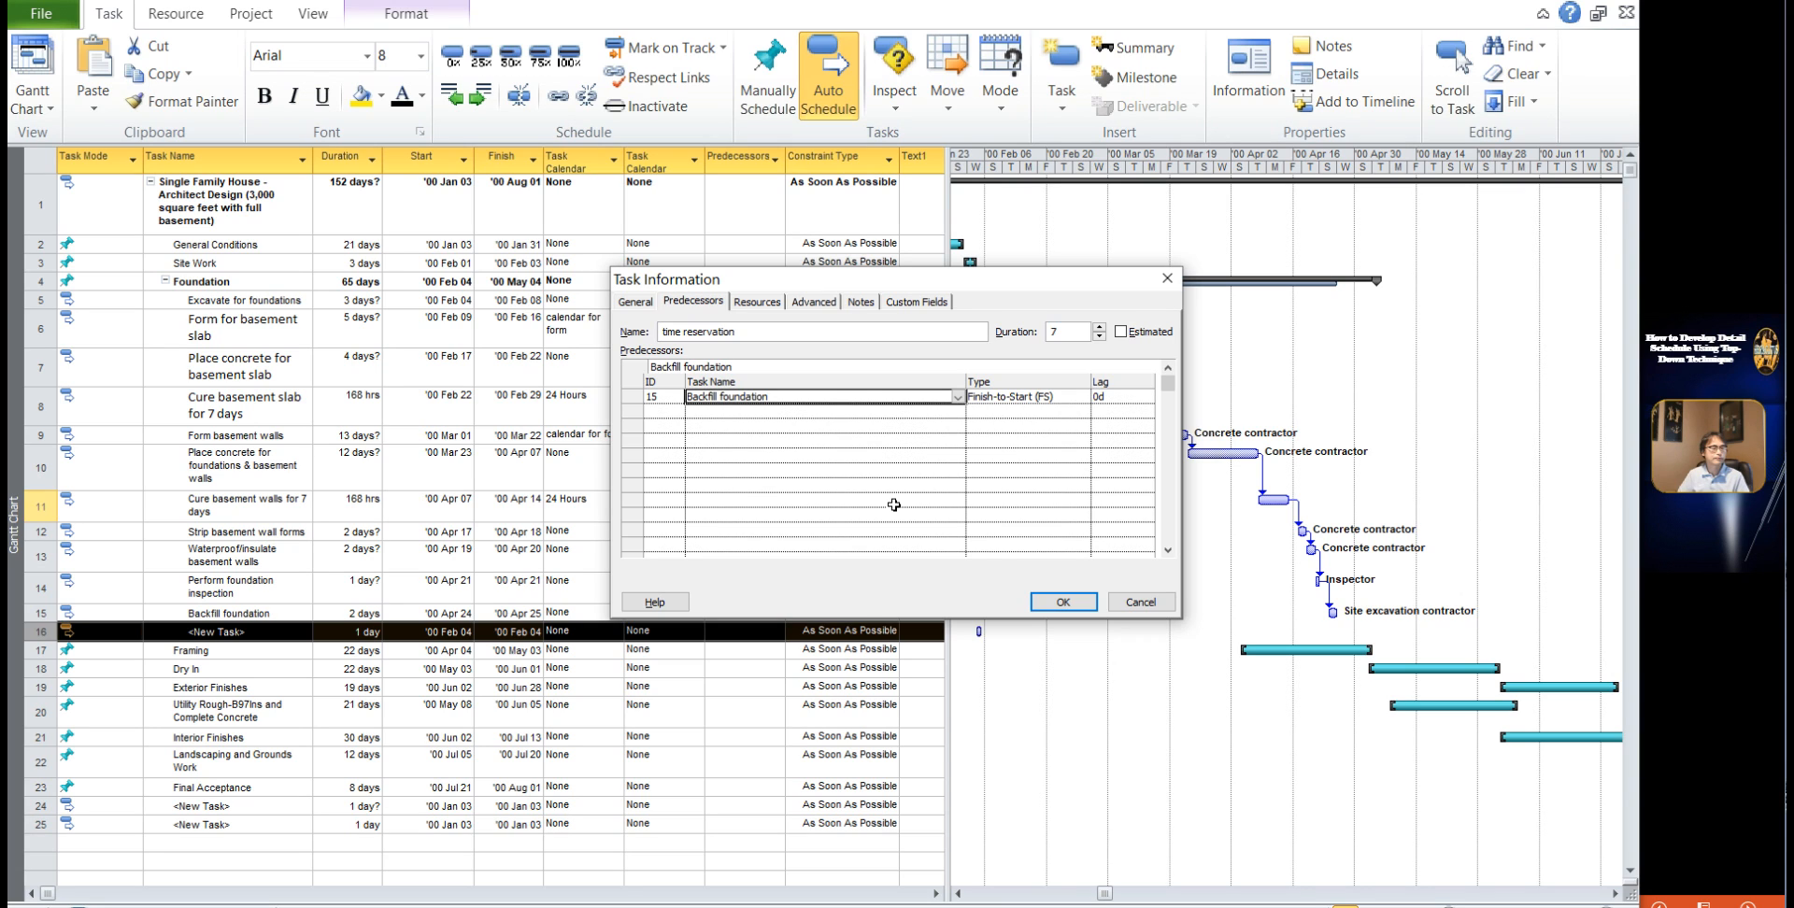
left_click(1058, 603)
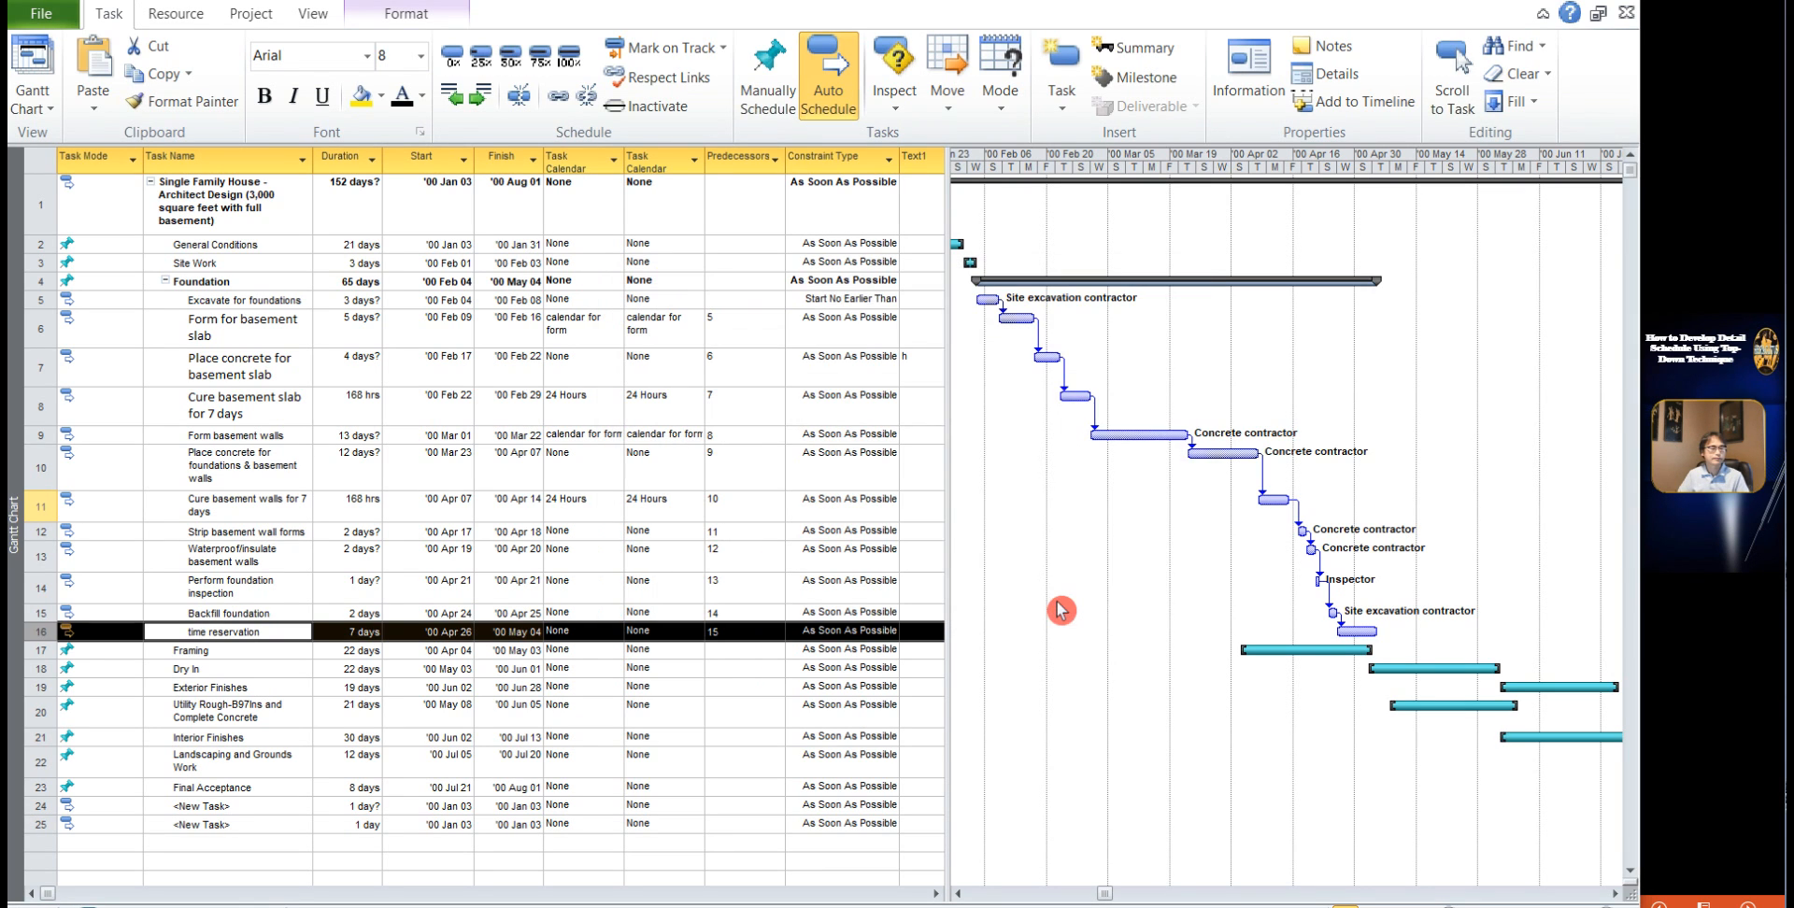
Step: Compare the Foundation summary bar with the Backfill foundation and time reservation tasks at its end
left_click(1218, 291)
left_click(282, 606)
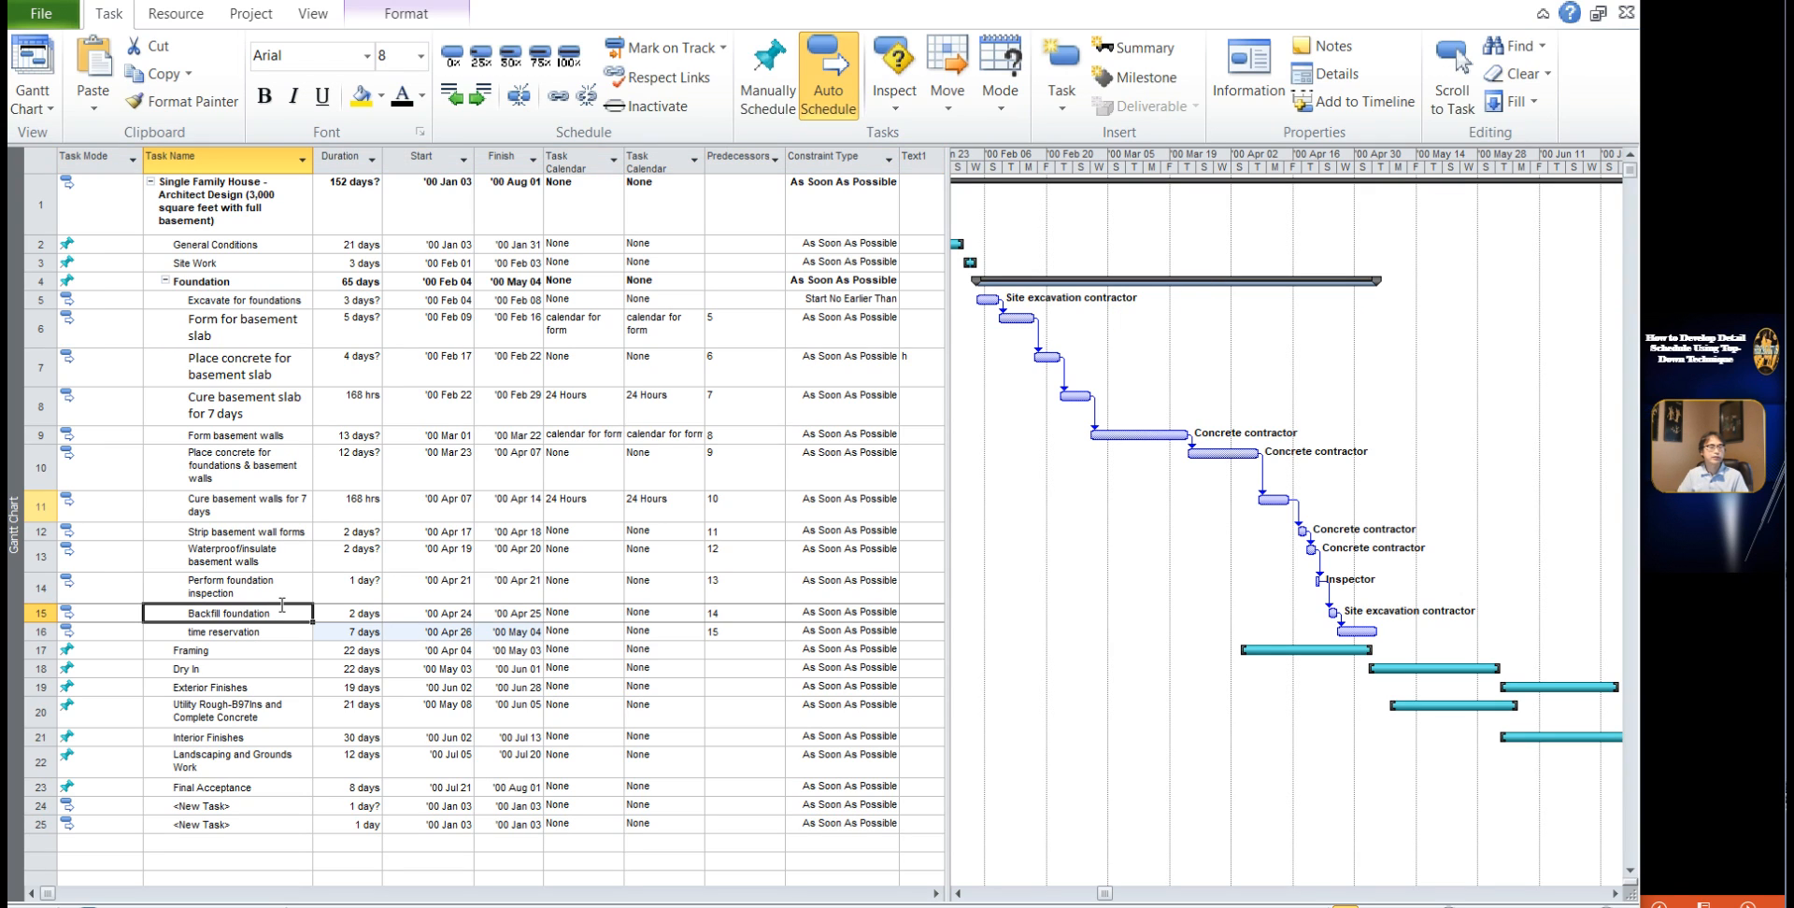
left_click(245, 628)
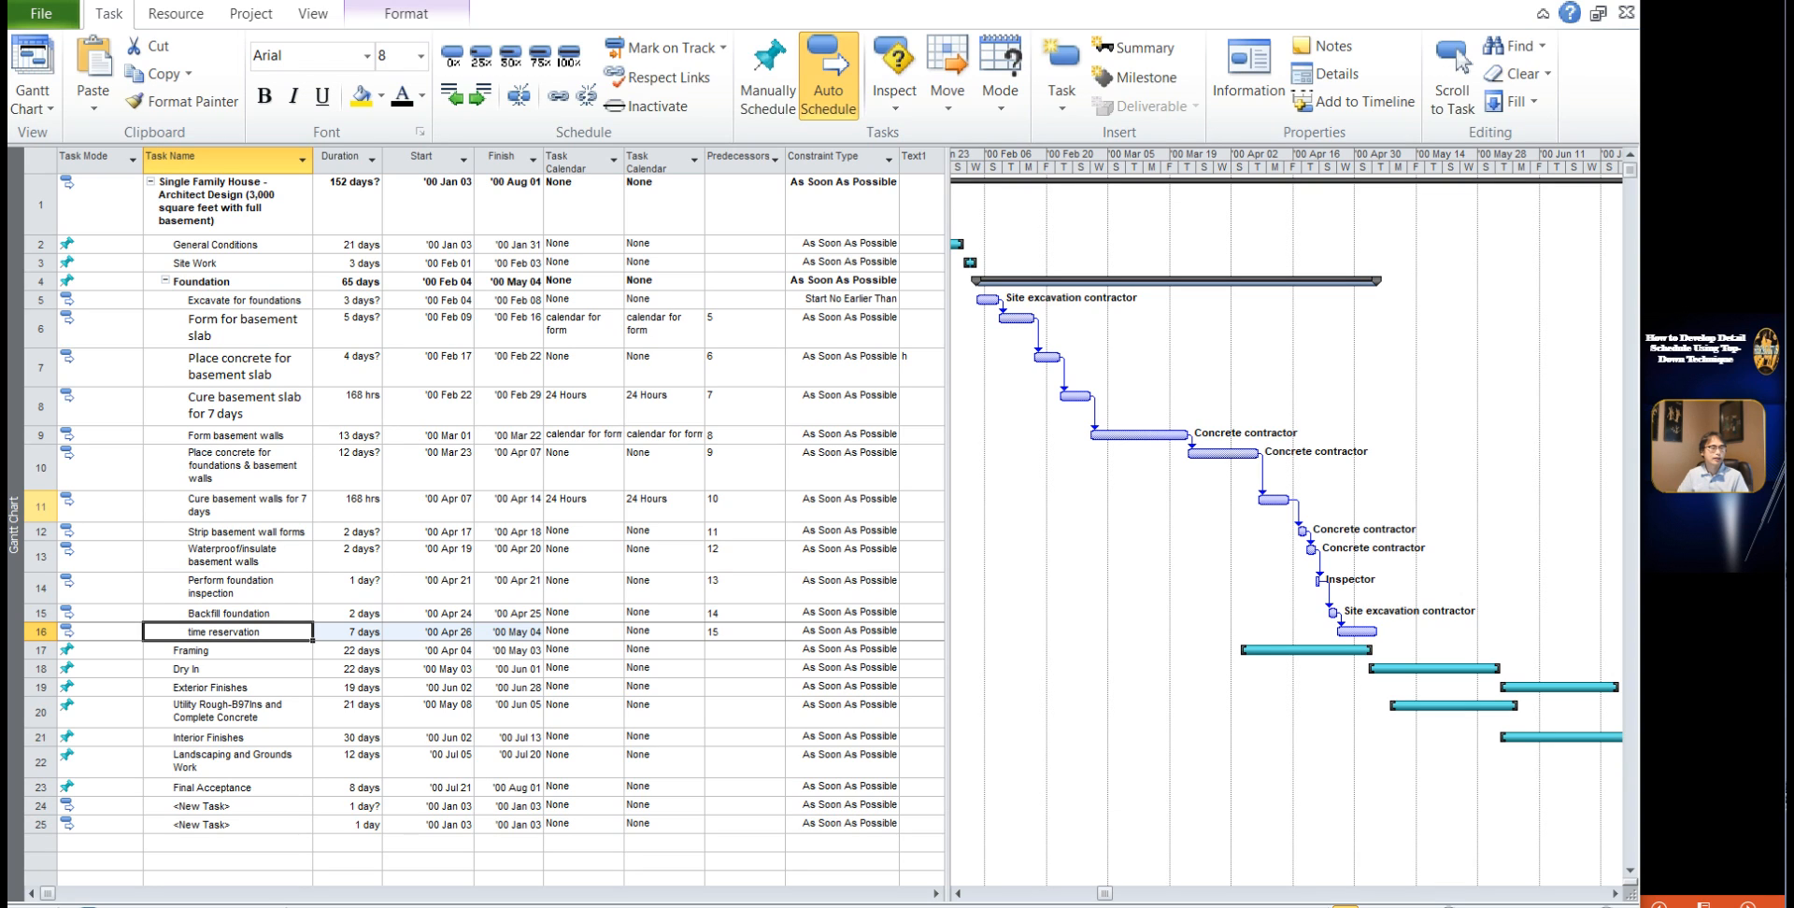
Step: Clear the Estimated option for all Foundation subtasks from Excavate for foundations through time reservation
left_click(245, 302)
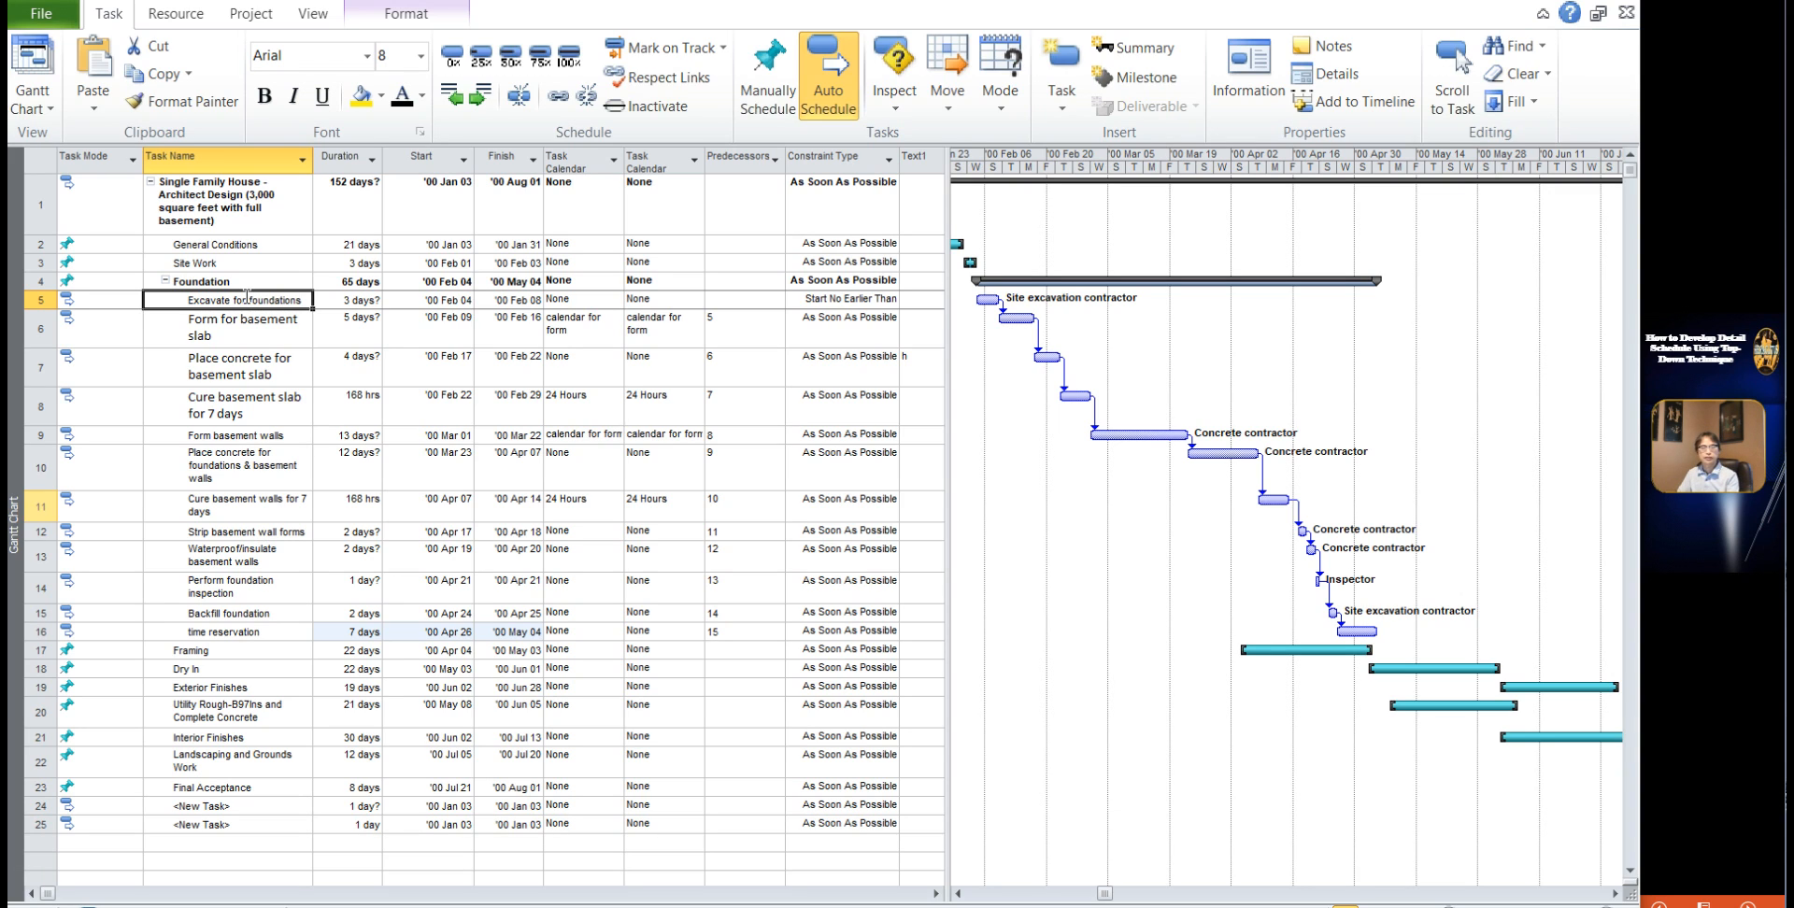
left_click(224, 633, "shift")
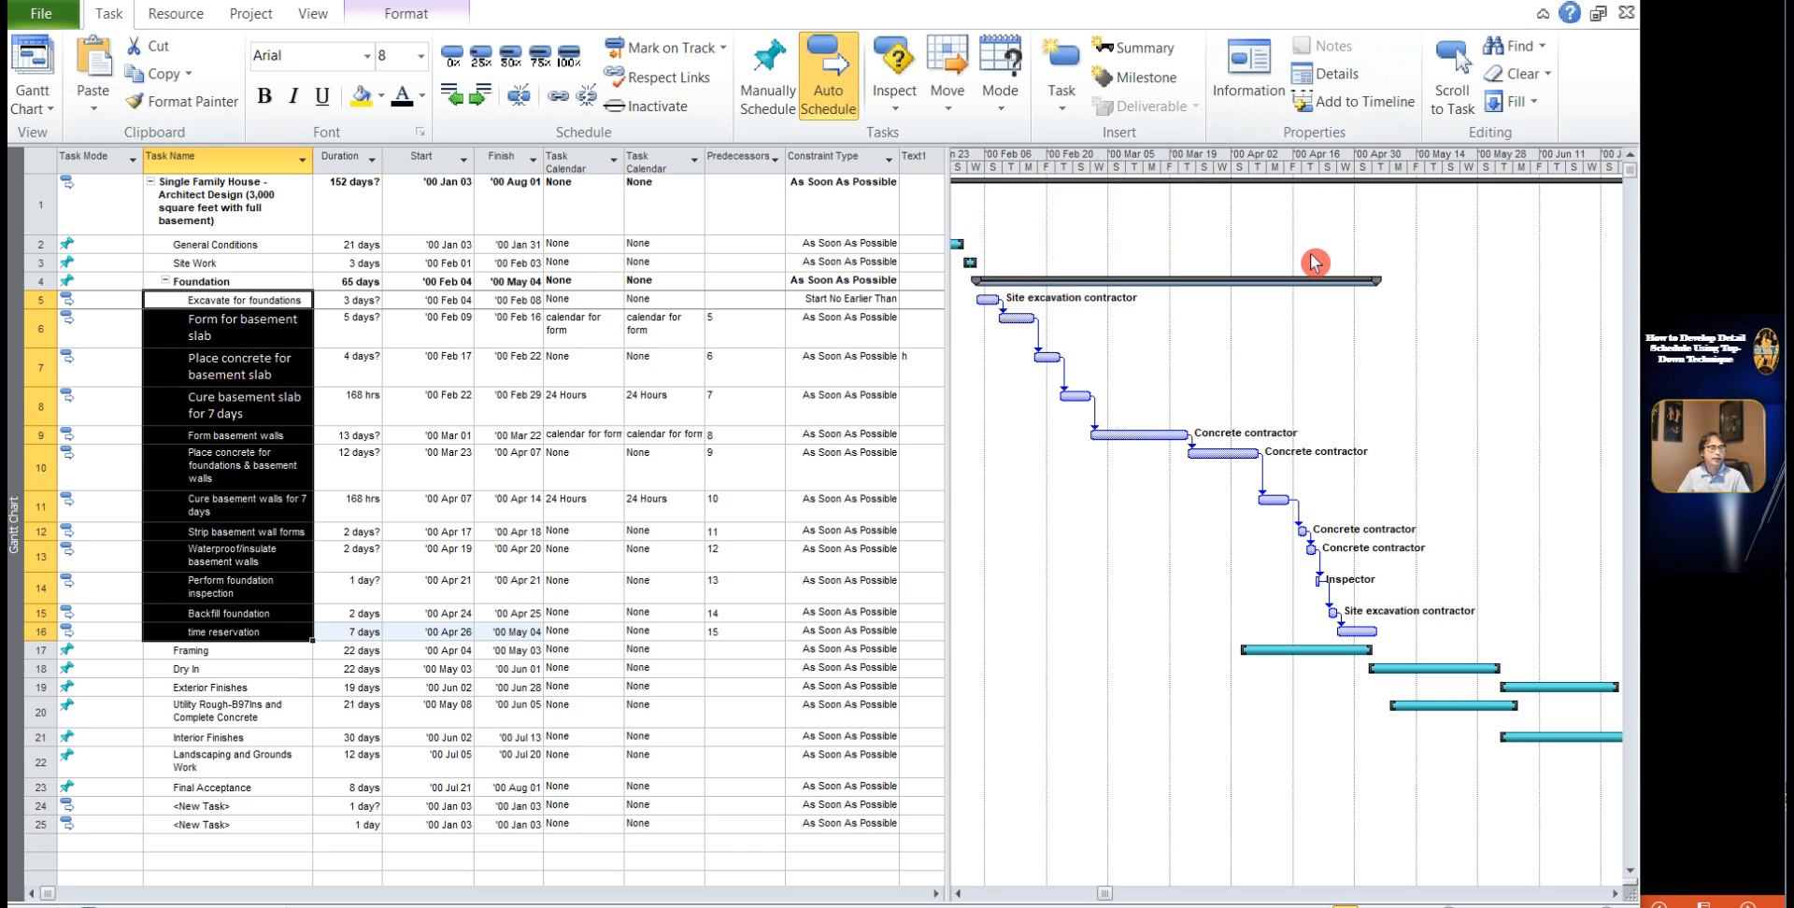
left_click(1259, 95)
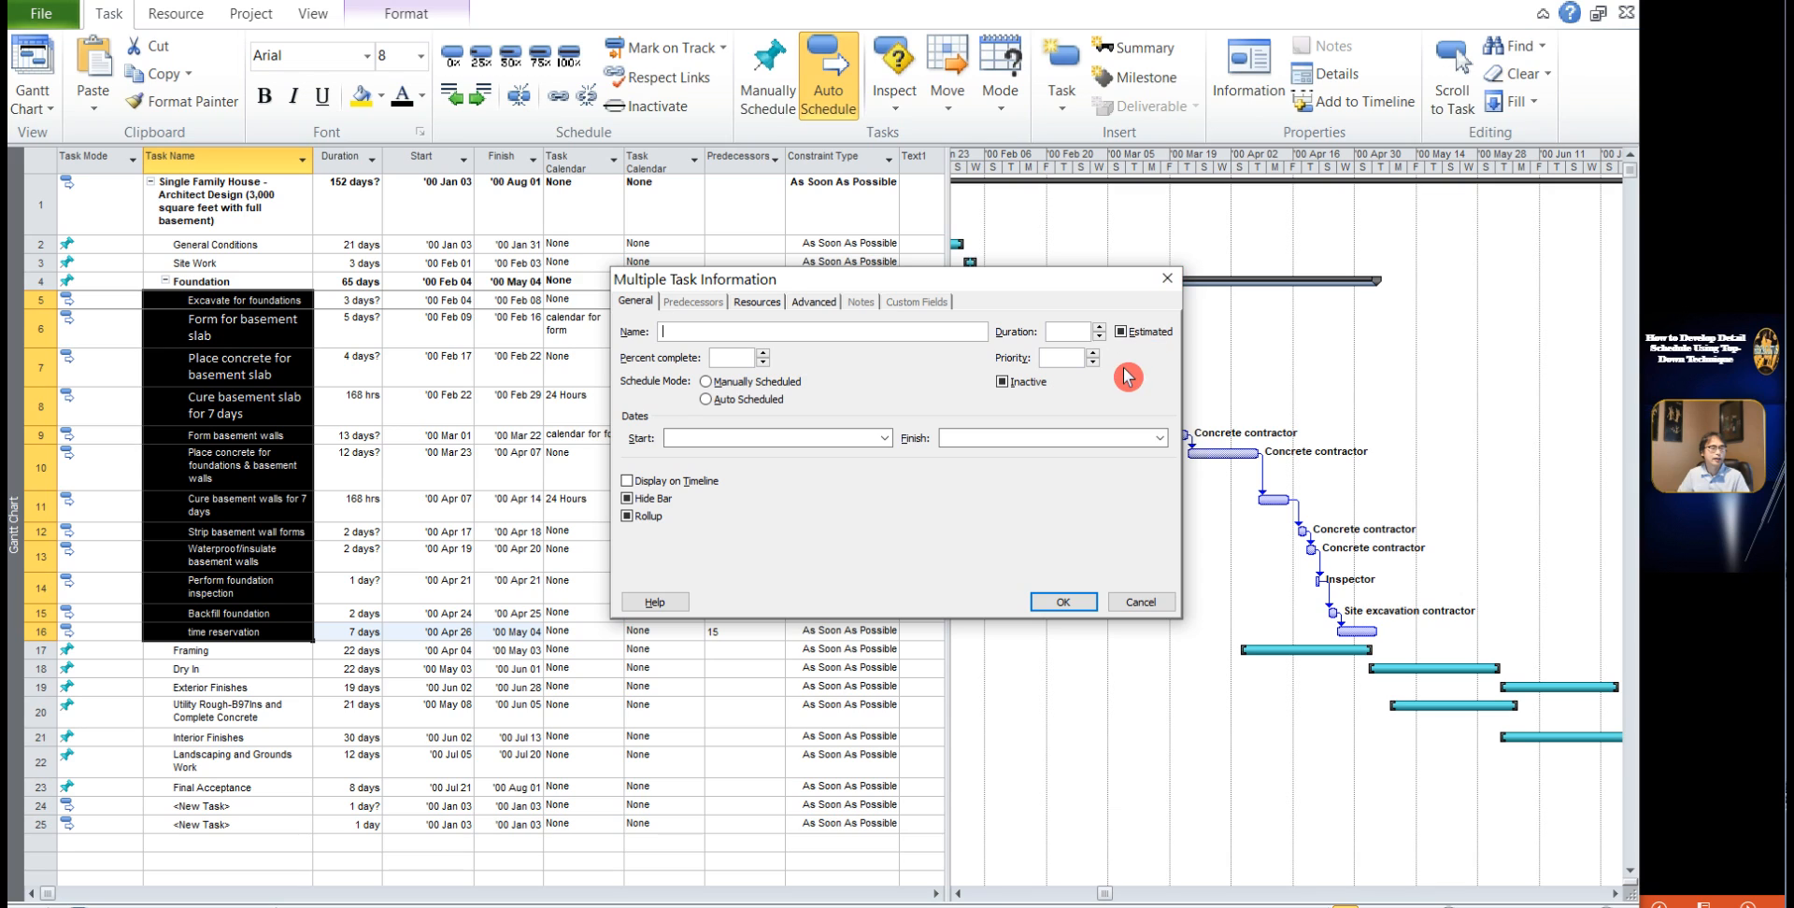
key("alt+e")
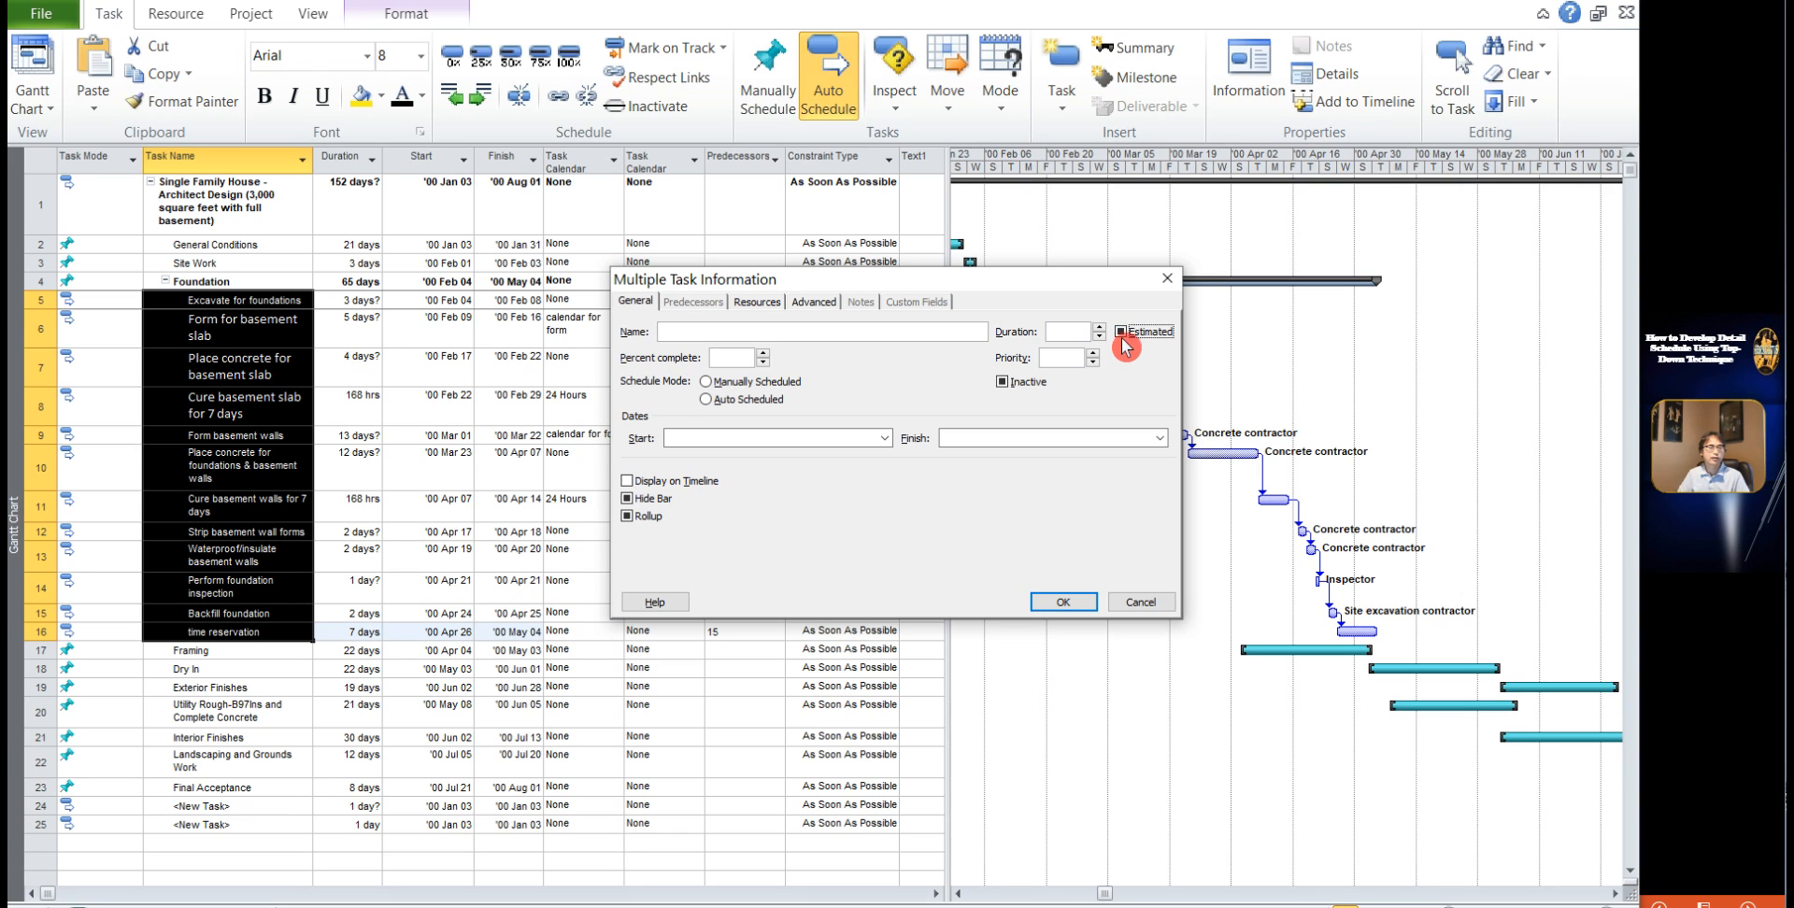
left_click(1124, 335)
left_click(1124, 336)
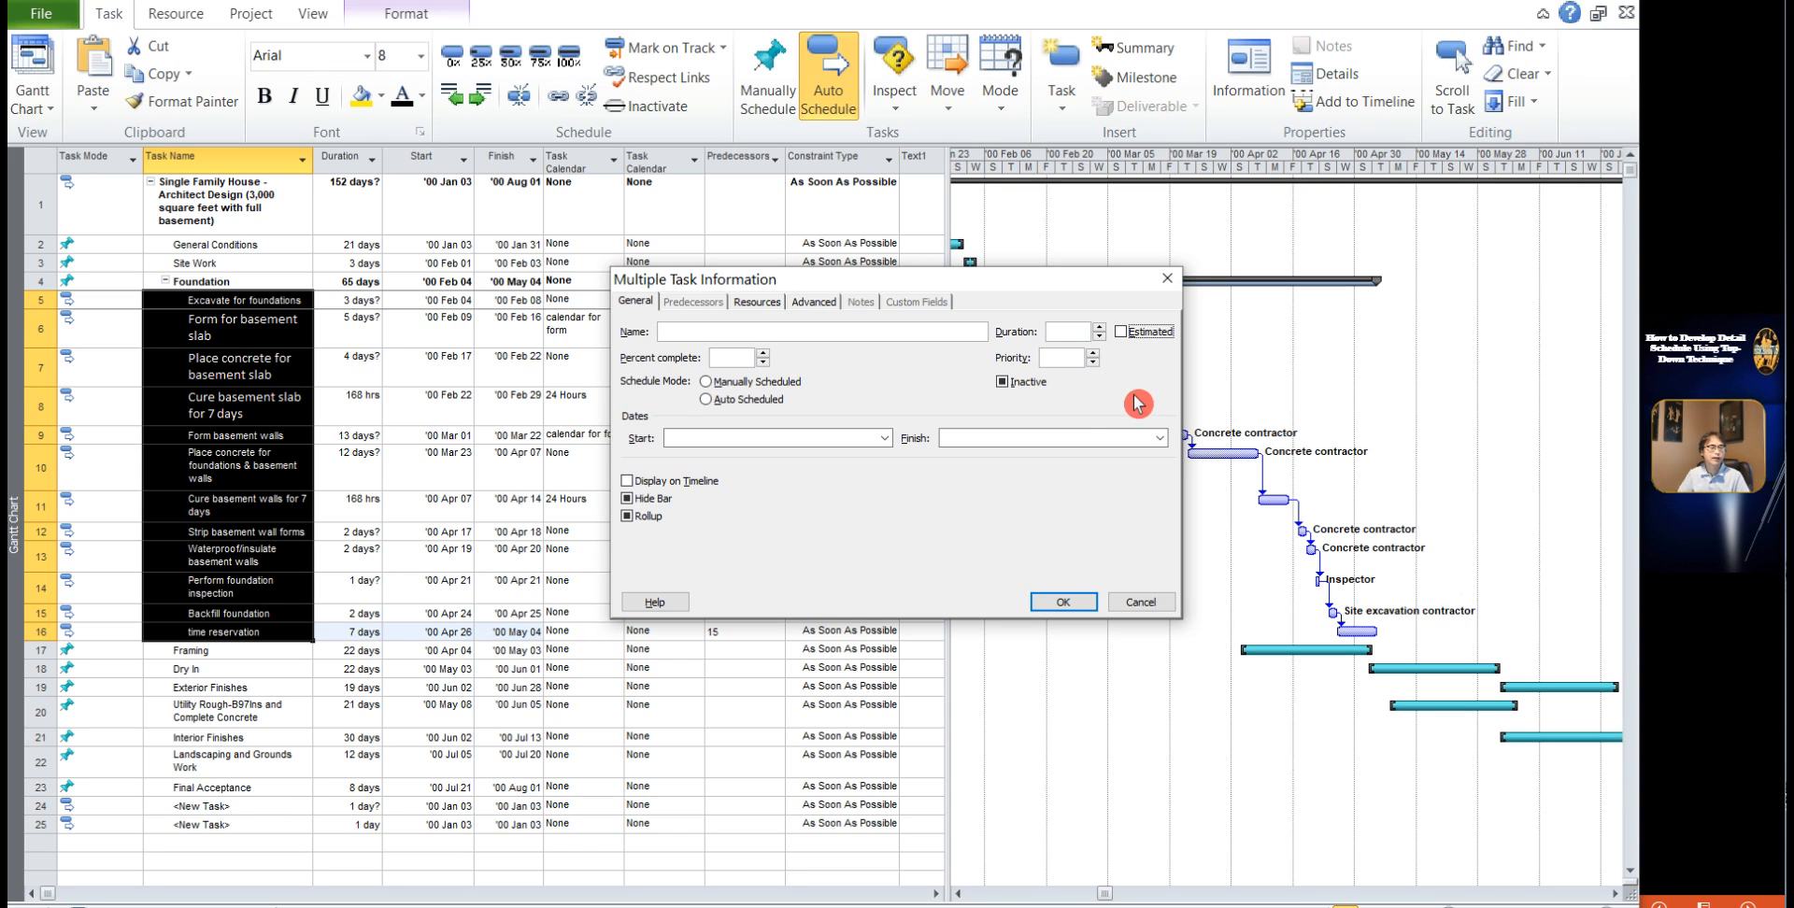
left_click(1064, 602)
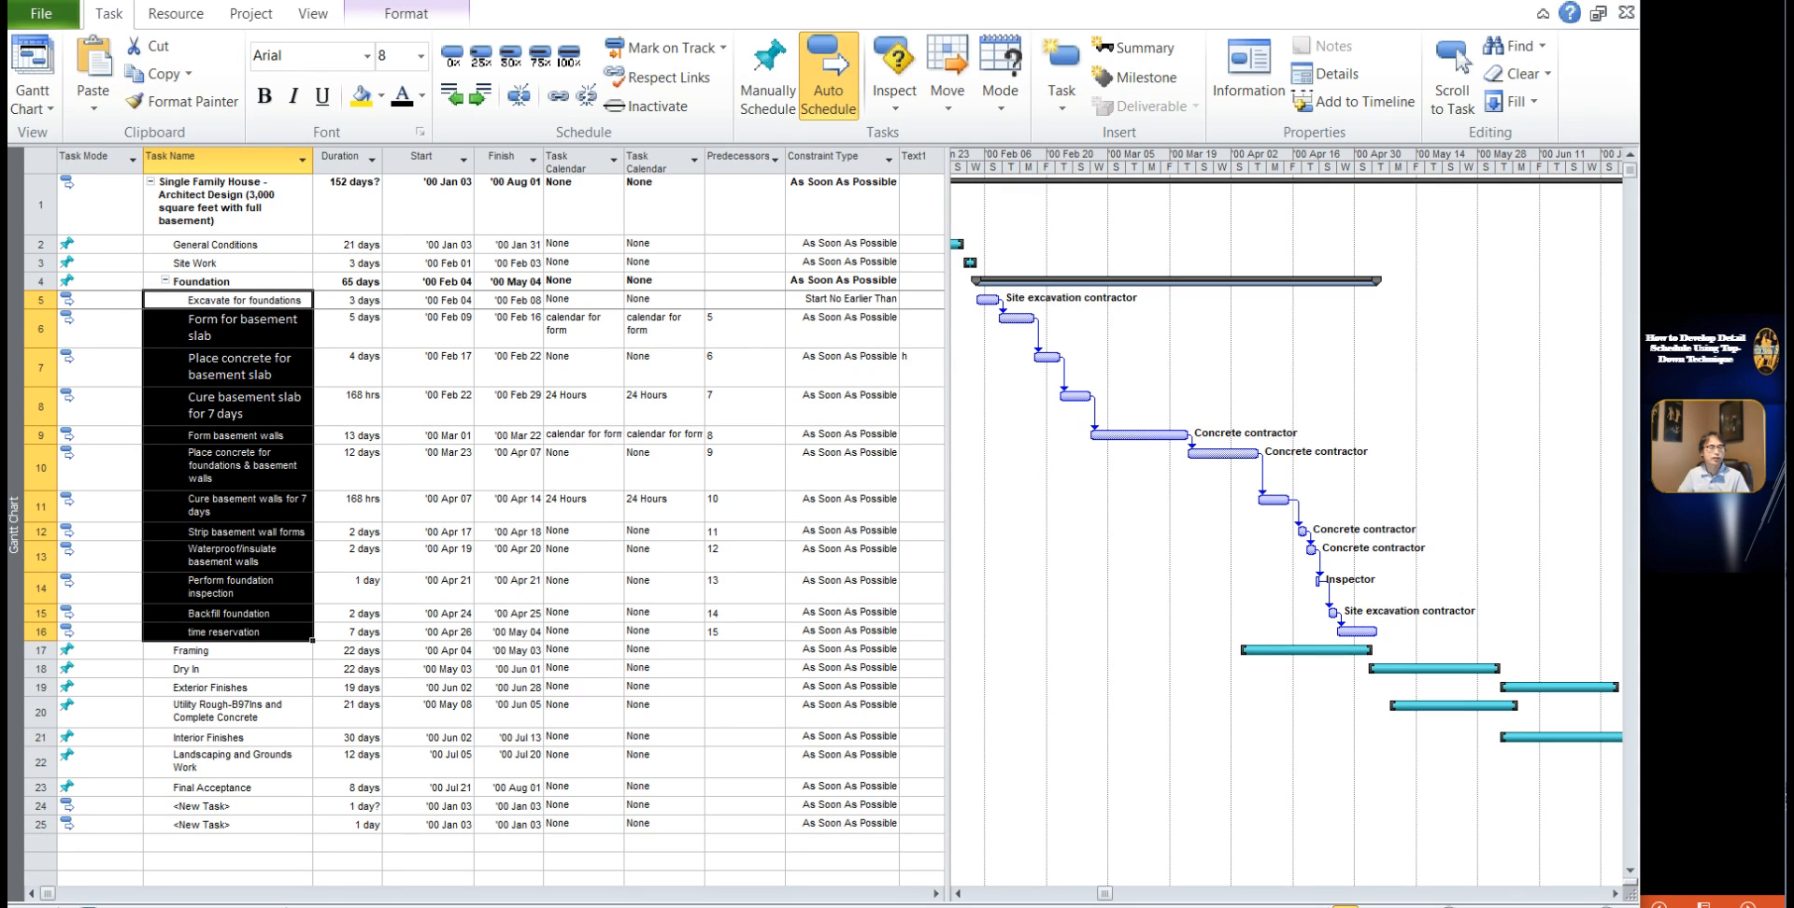
Step: Set the constraint type of Excavate for foundations to As Soon As Possible
left_click(81, 281)
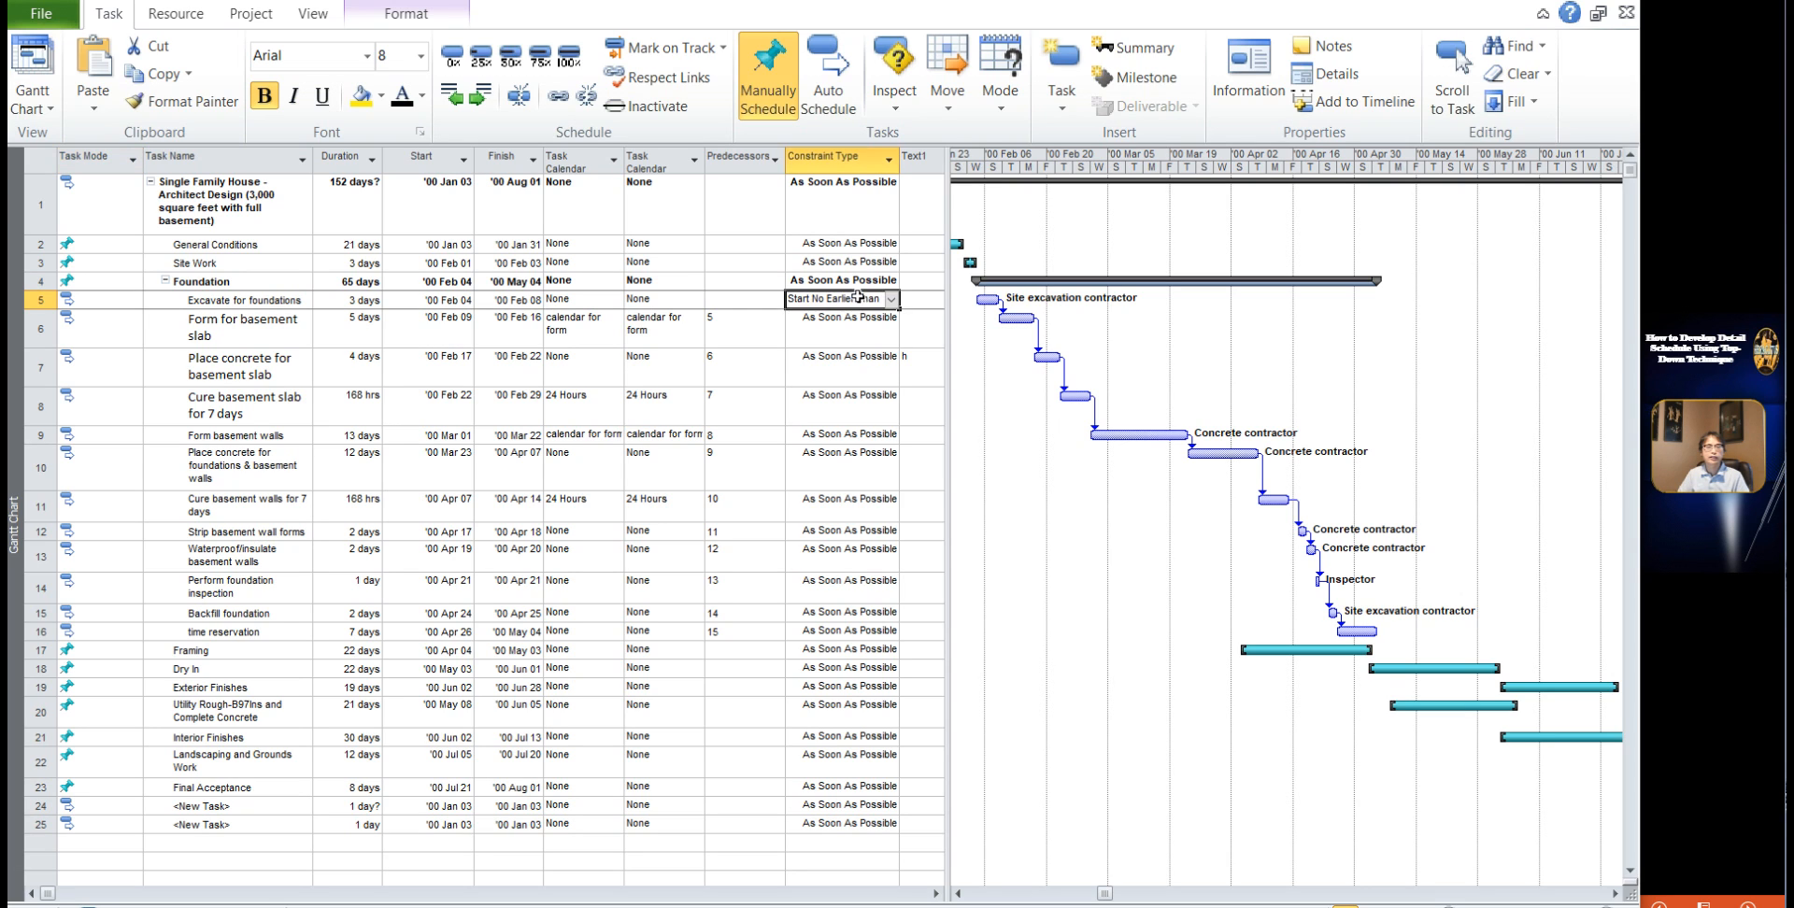
left_click(886, 304)
left_click(890, 300)
left_click(890, 300)
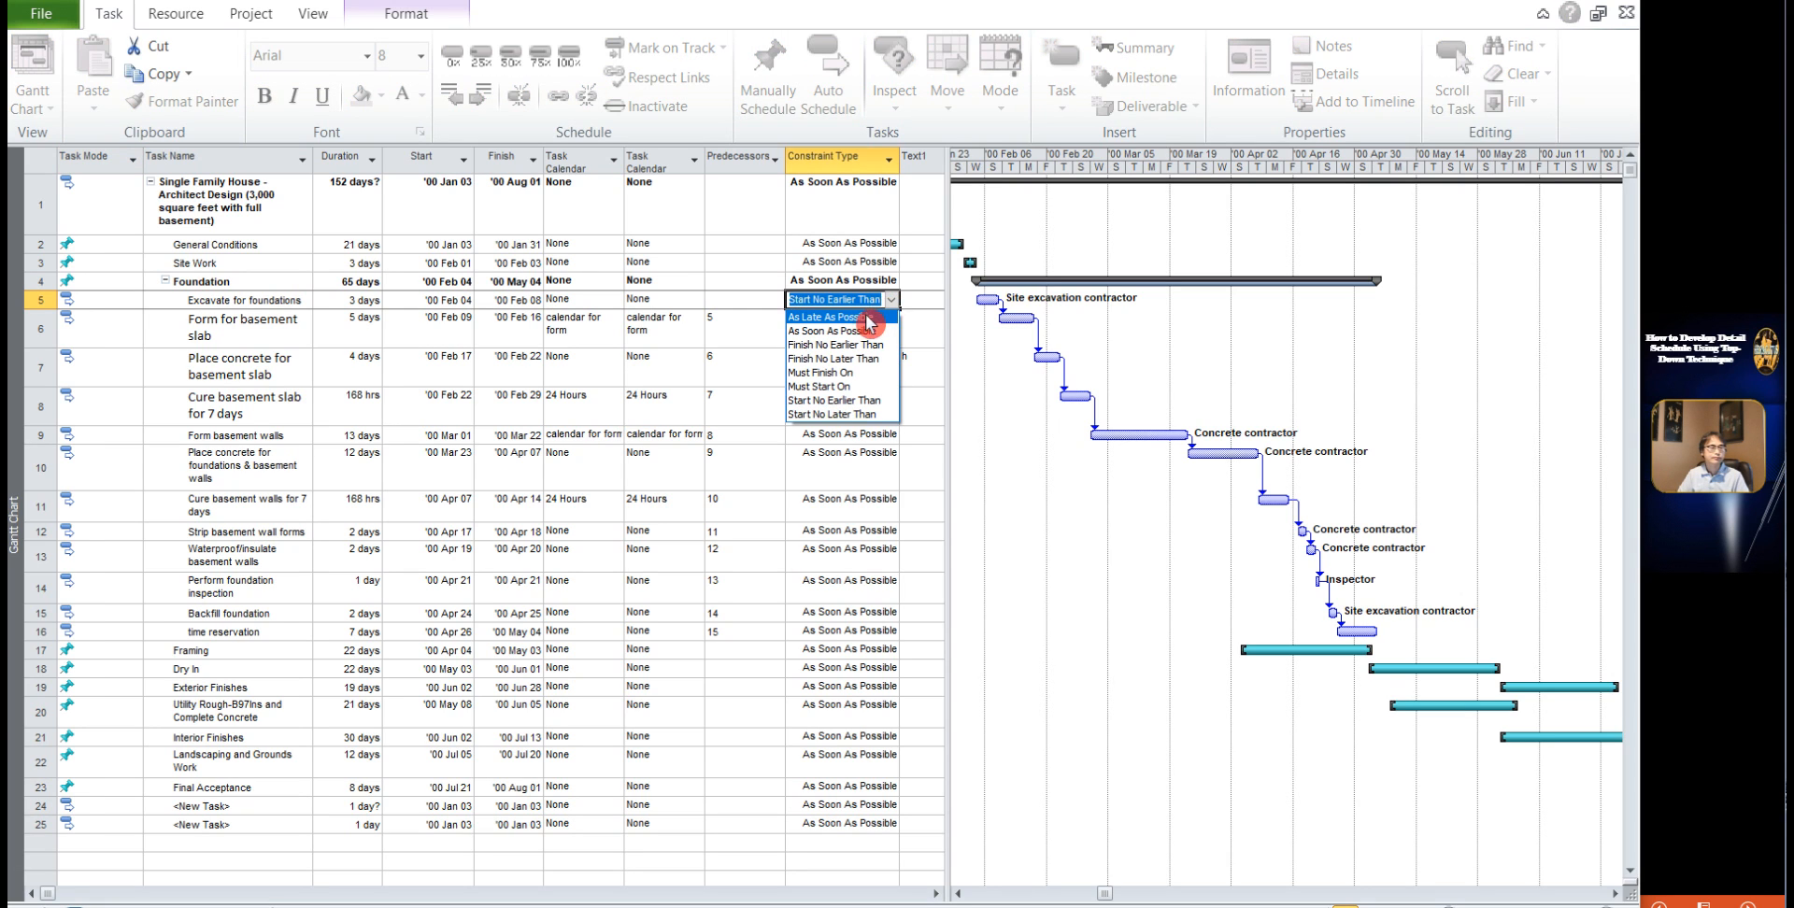
left_click(865, 331)
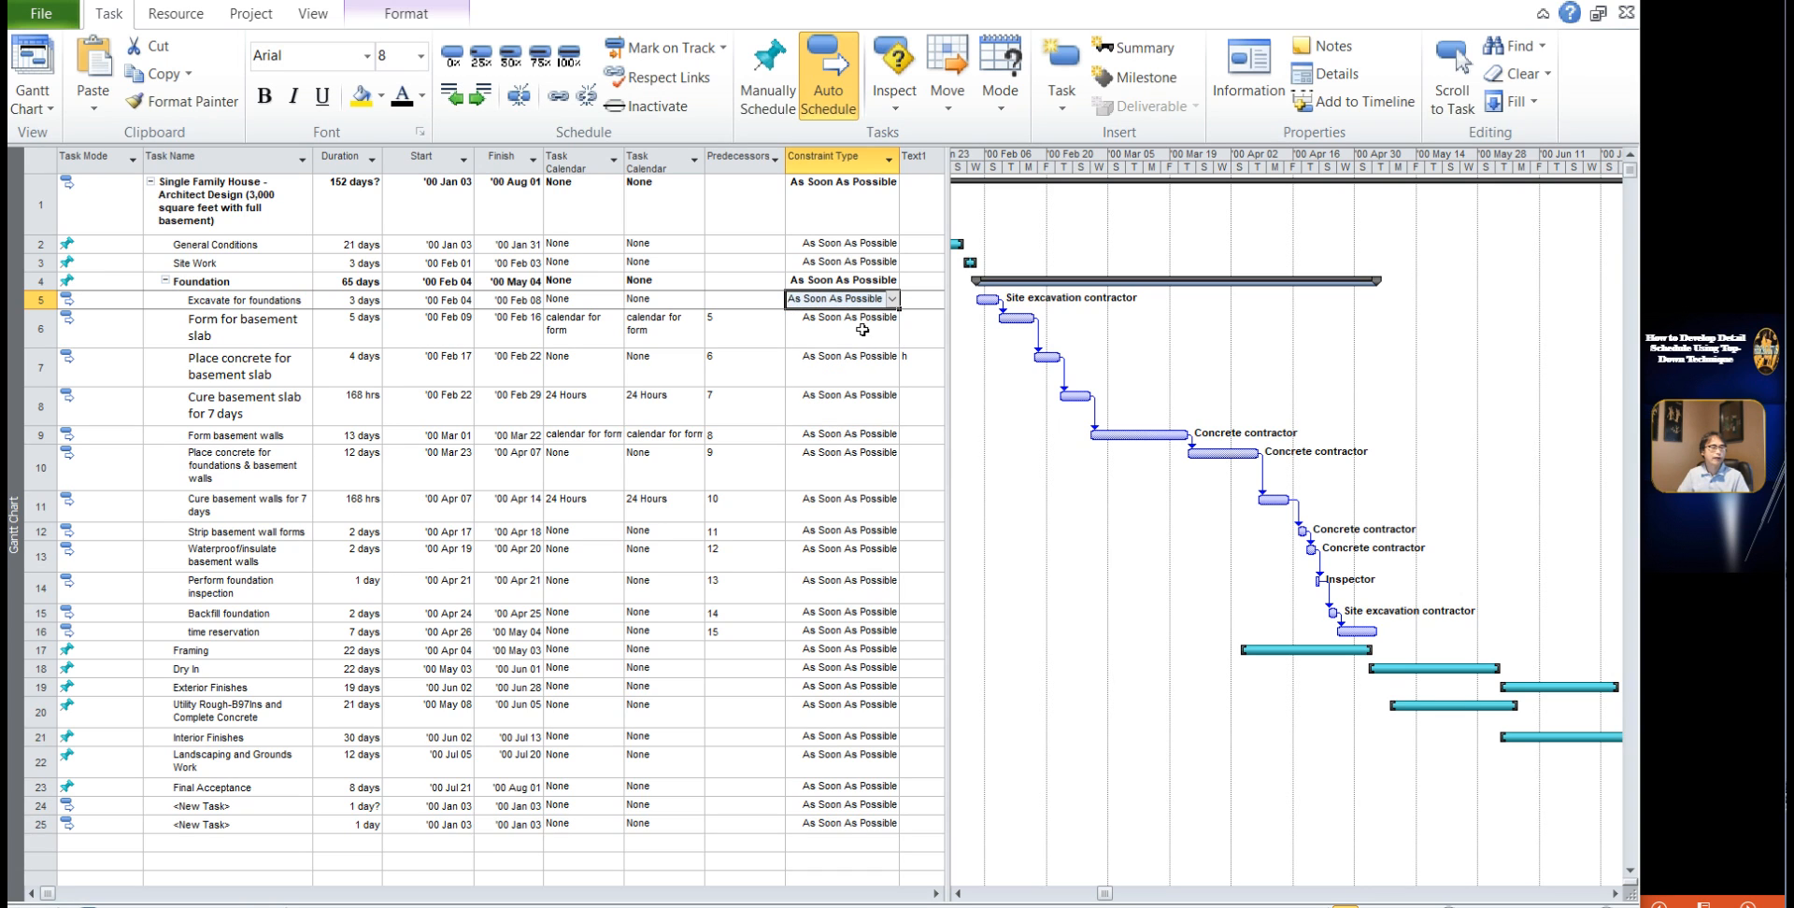
left_click(523, 355)
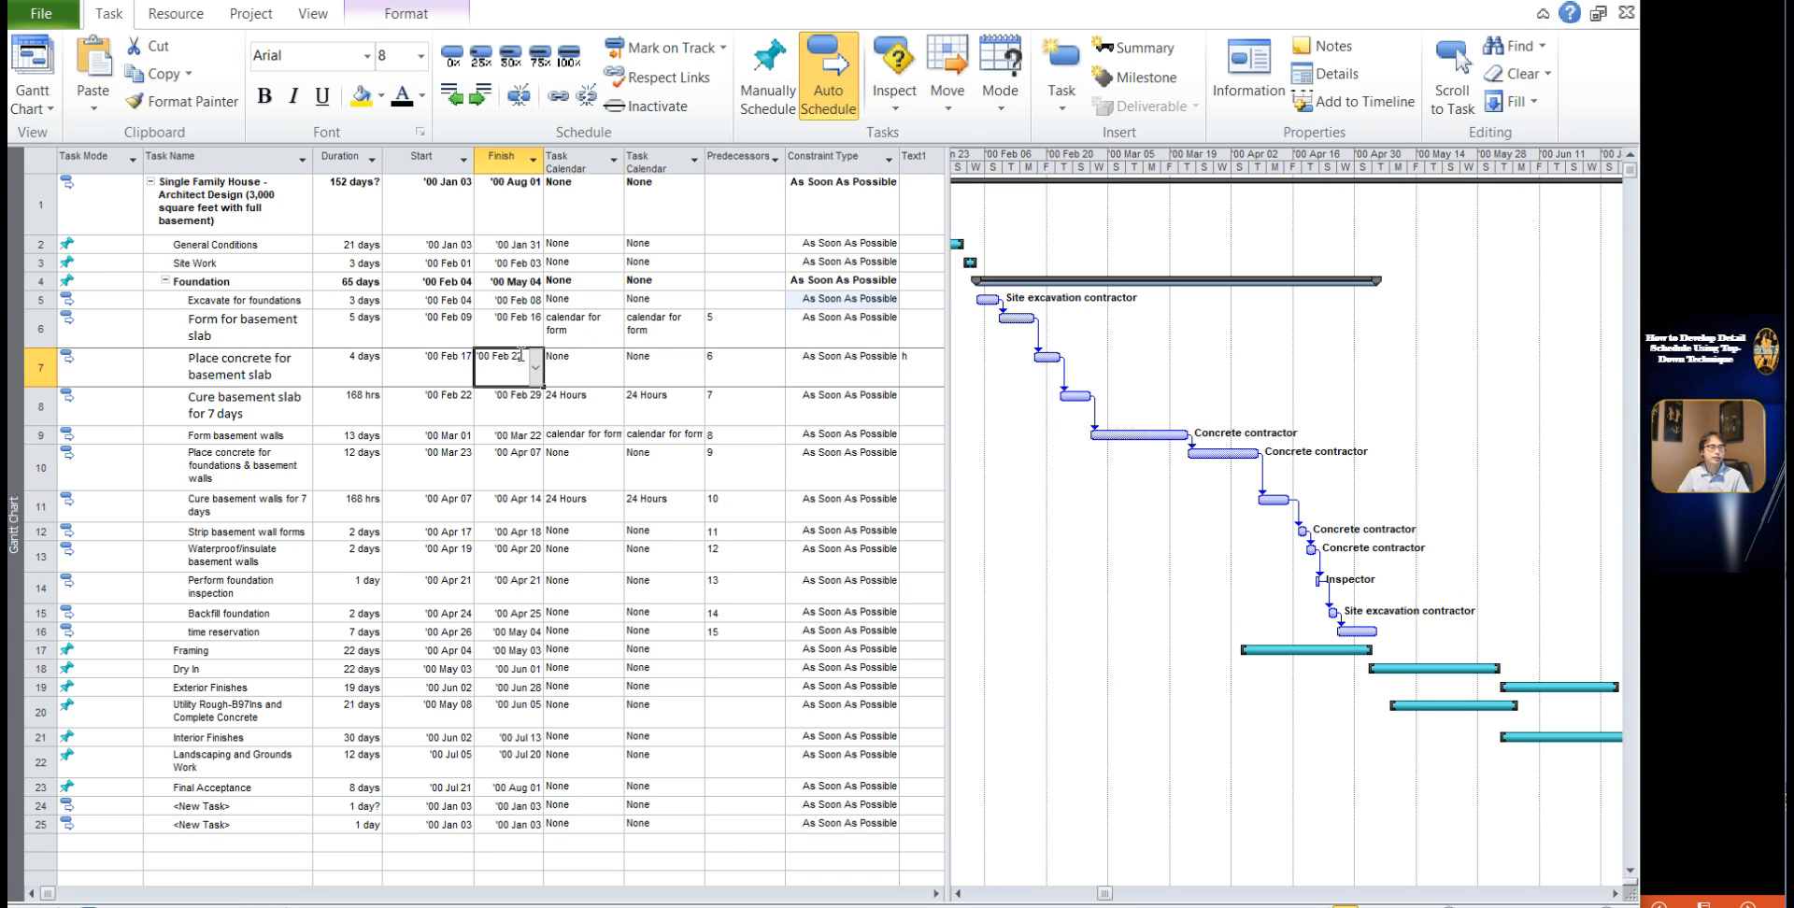
Step: Set the constraint type of Excavate for foundations to Start No Earlier Than in its task information and save
left_click(210, 299)
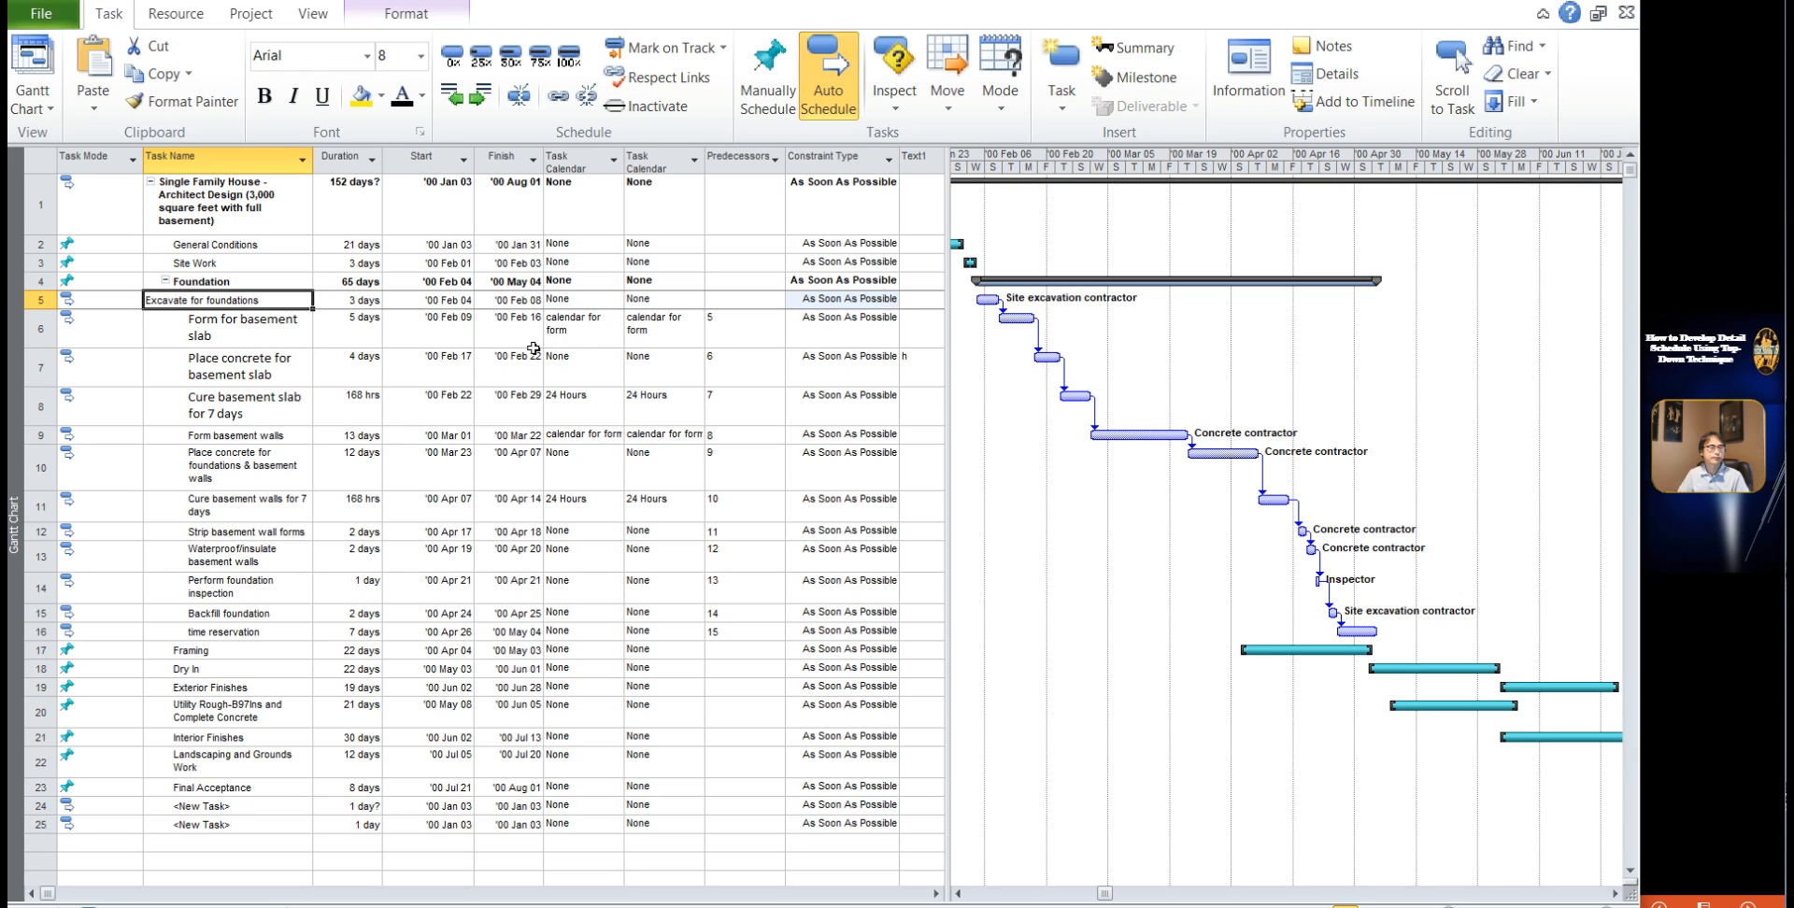
left_click(231, 329)
left_click(231, 302)
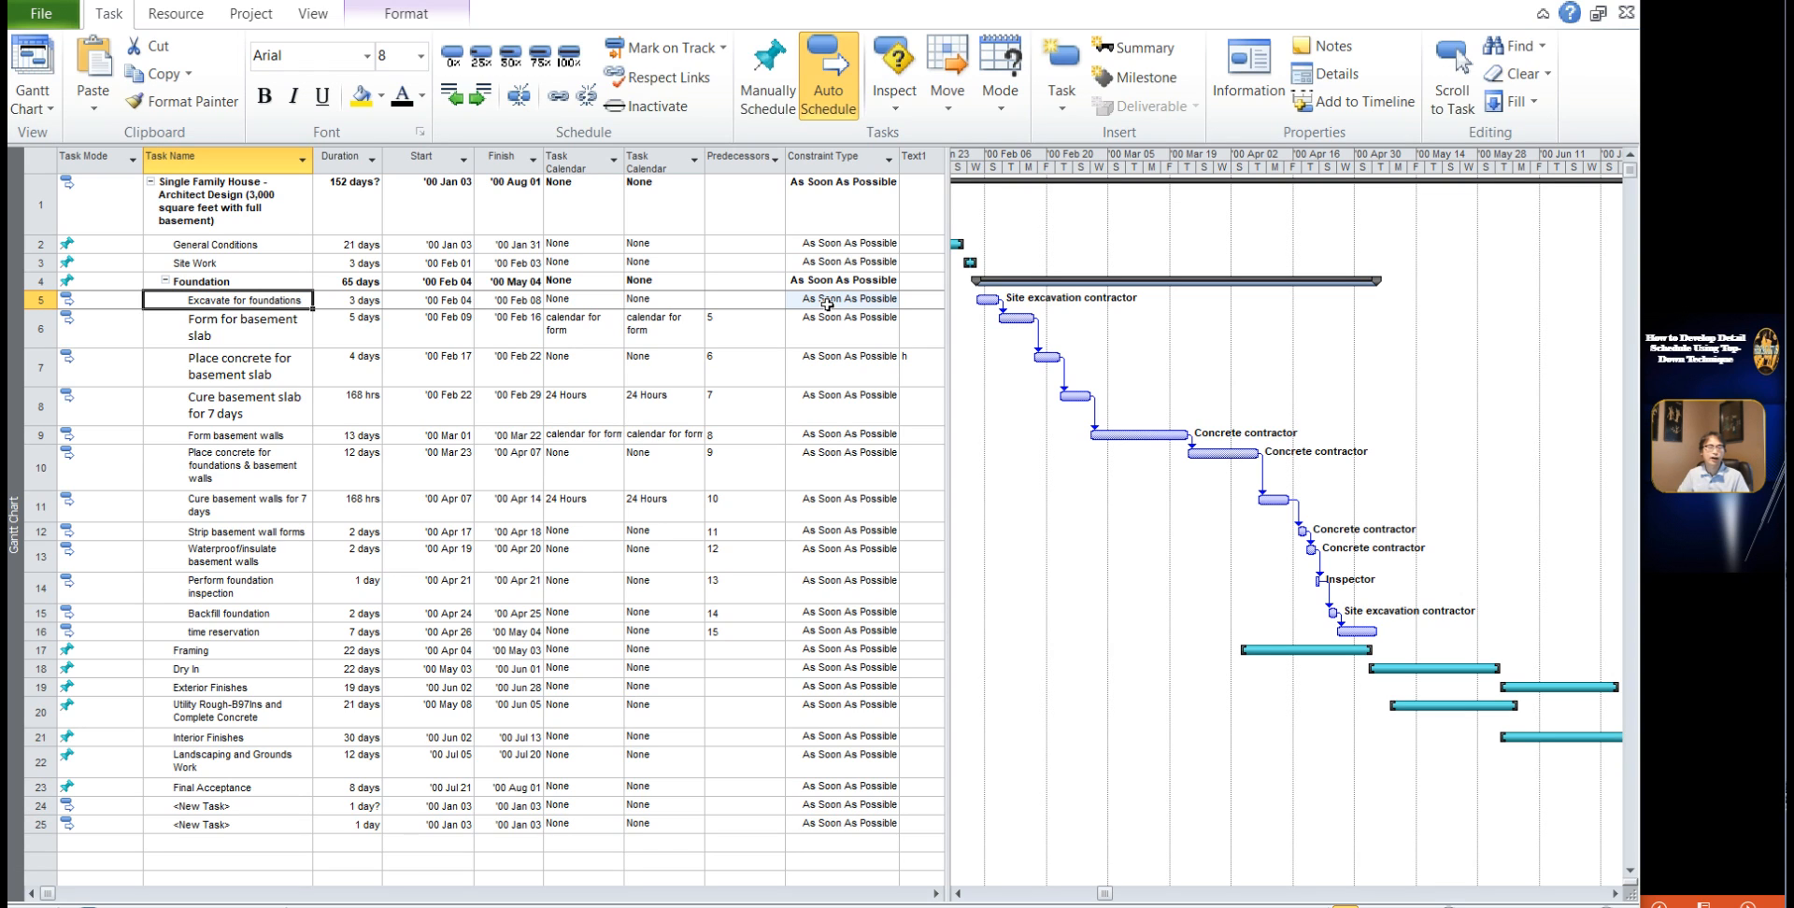
left_click(243, 308)
double_click(243, 307)
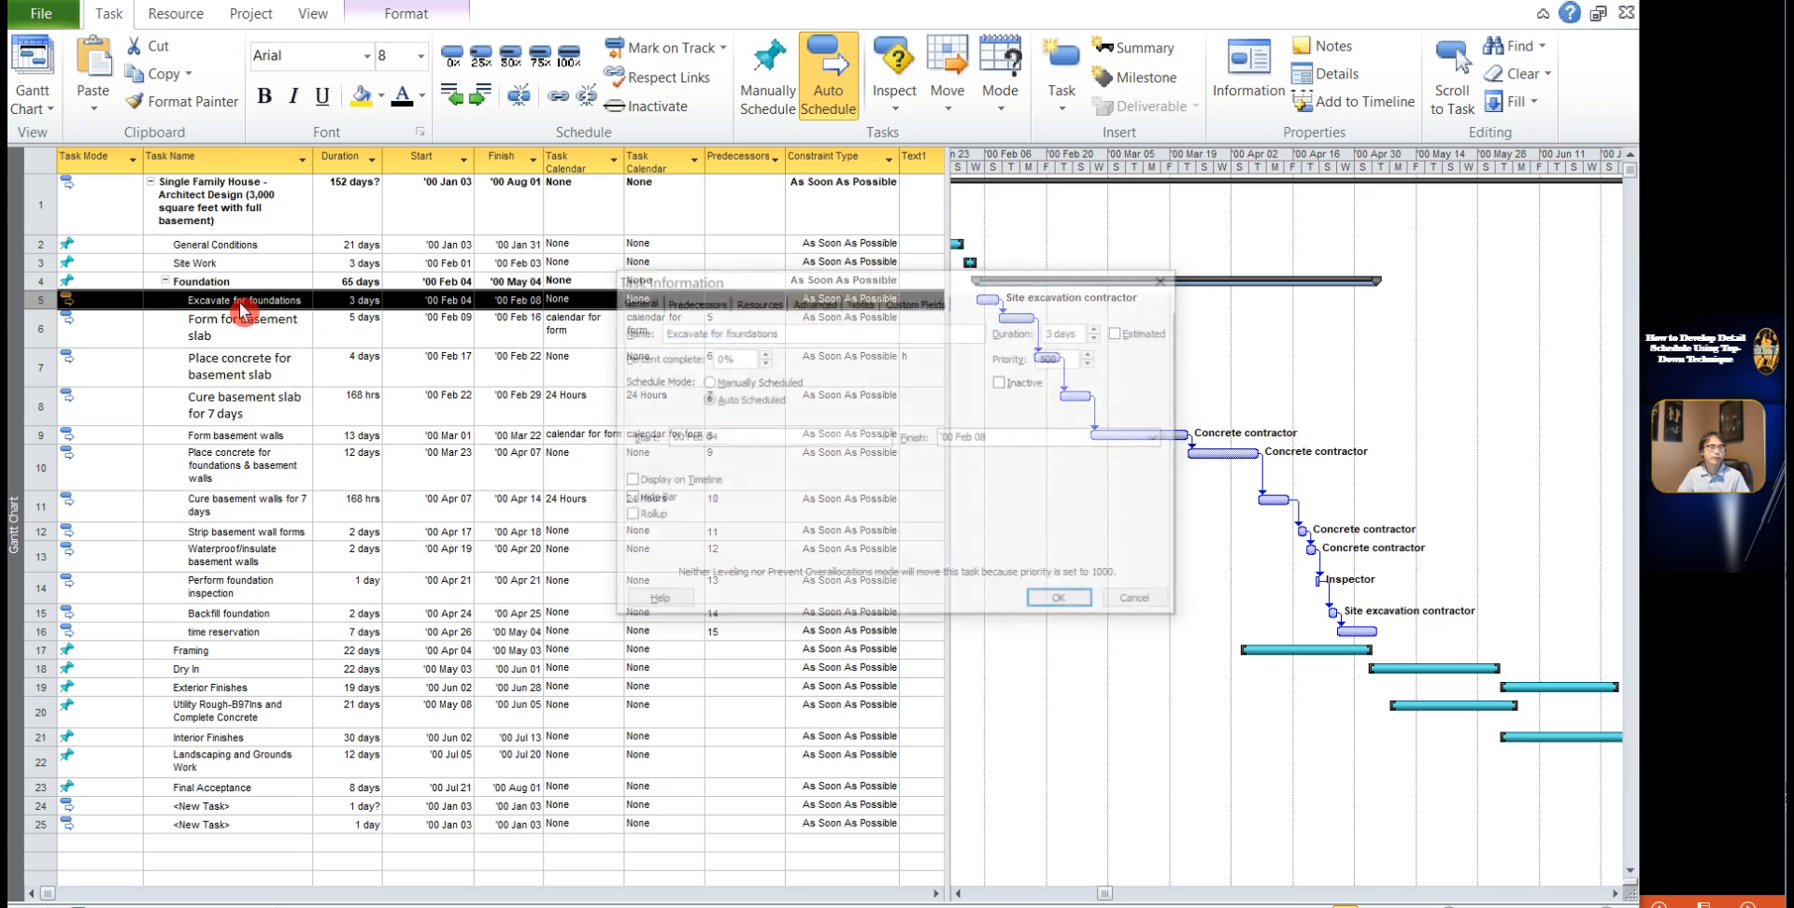
left_click(693, 302)
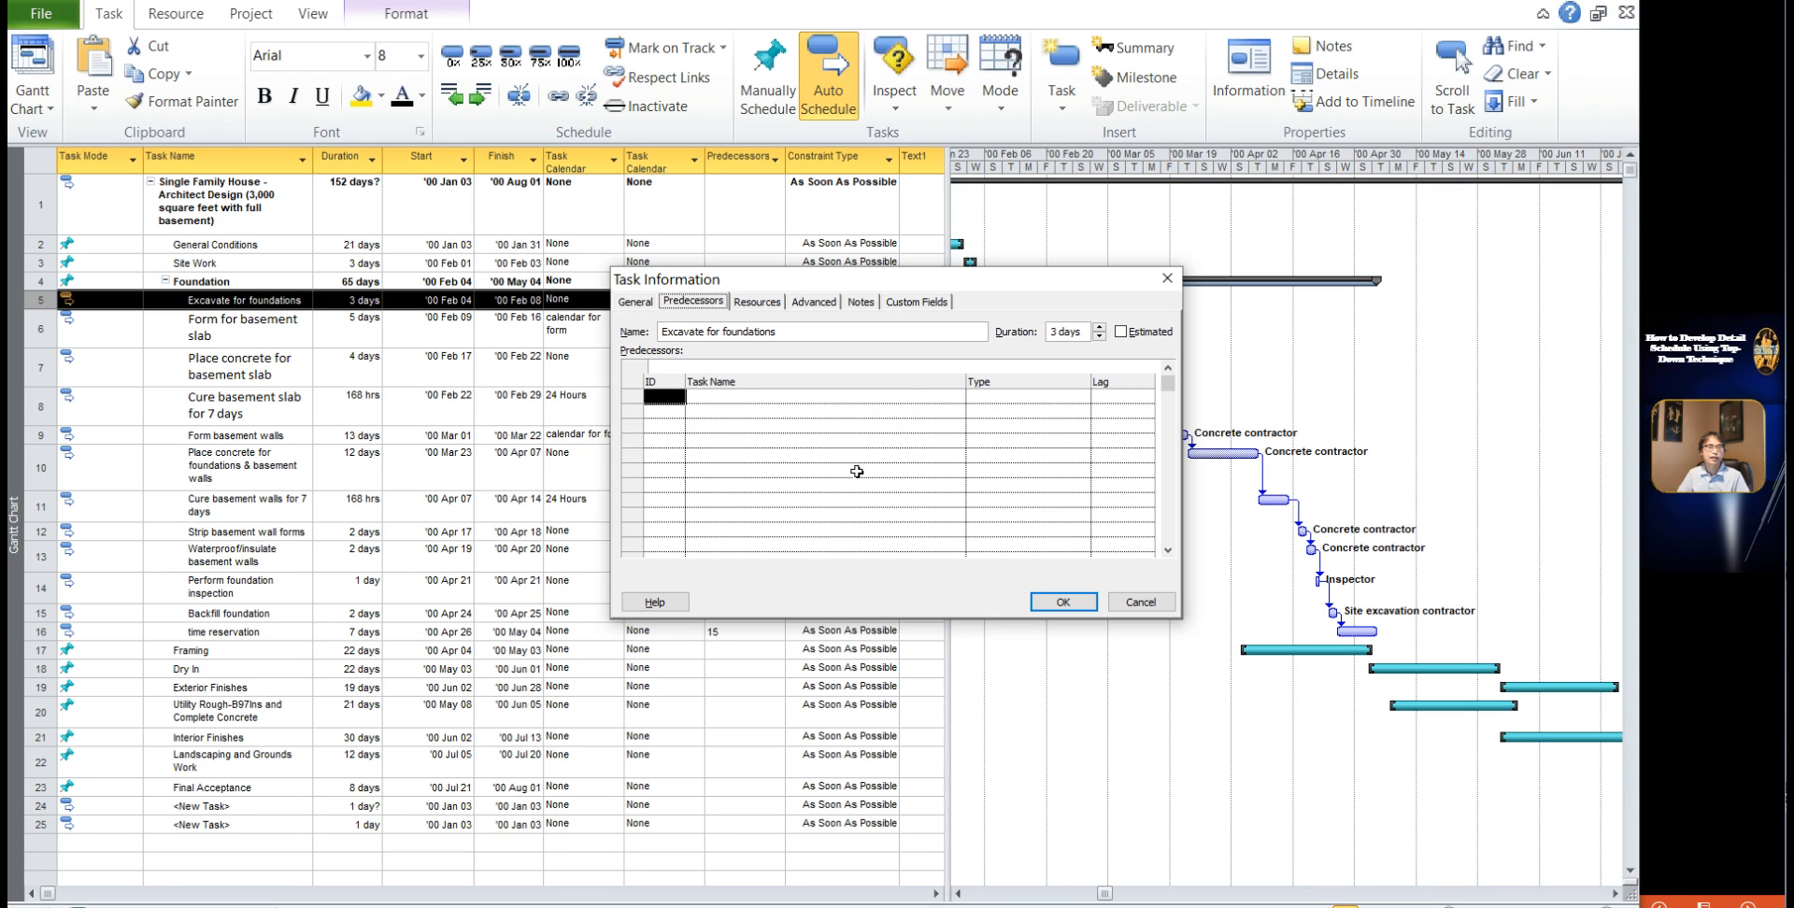
left_click(824, 302)
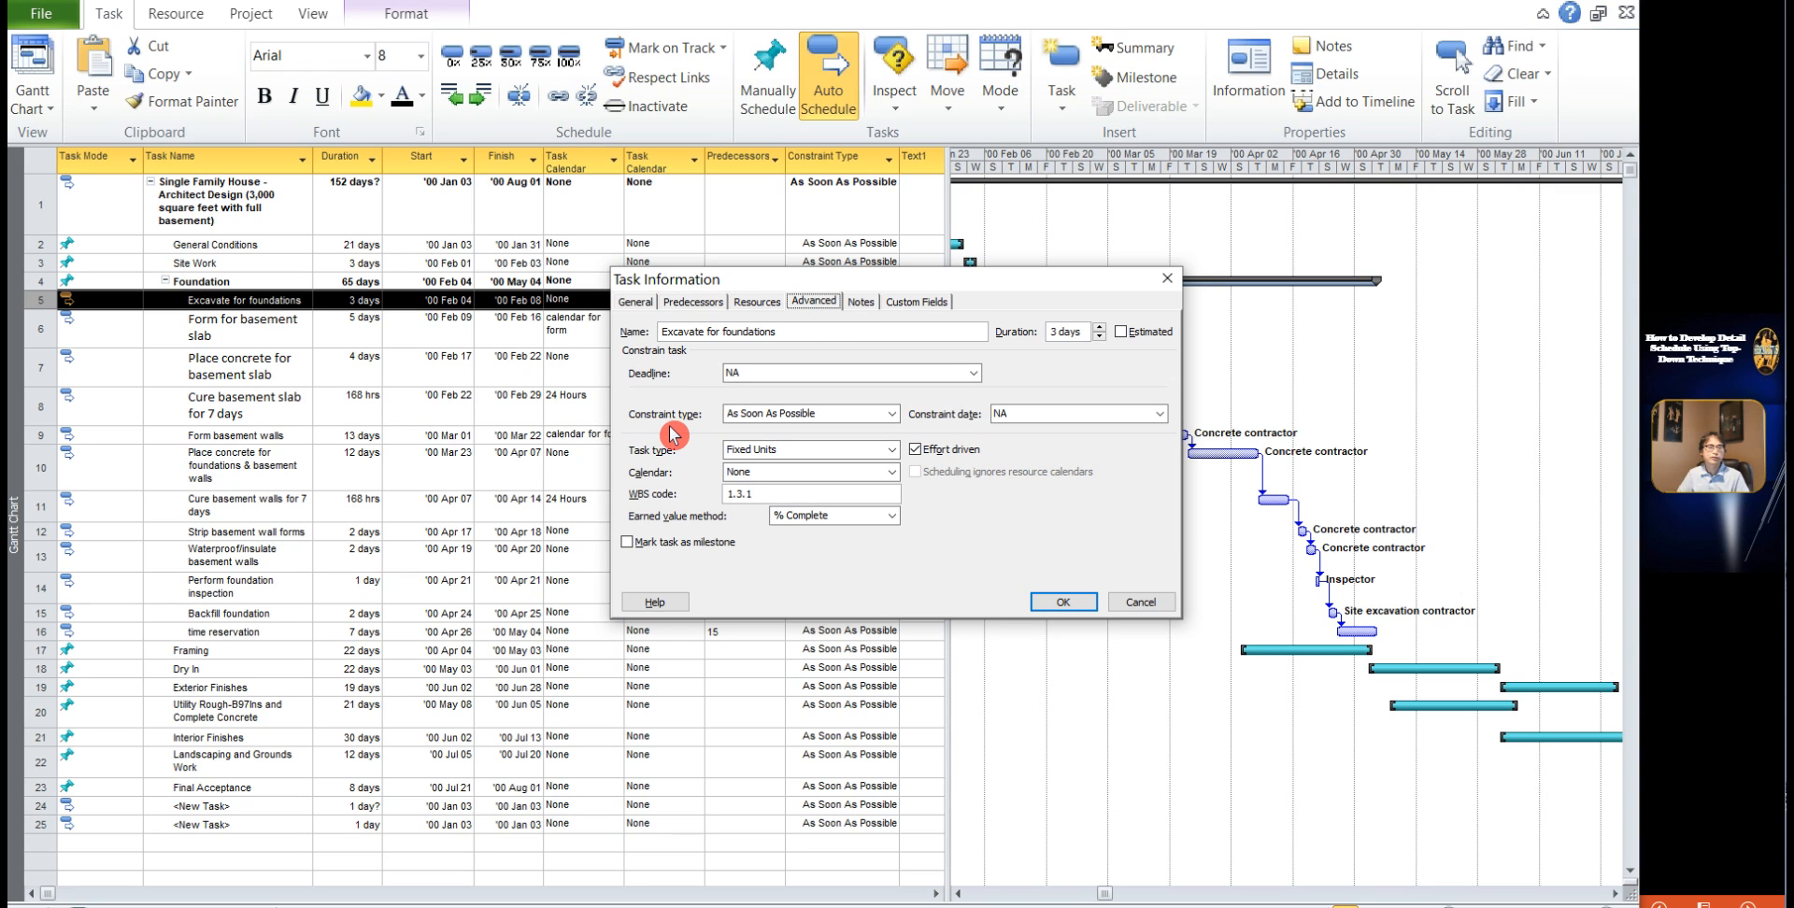
left_click(892, 413)
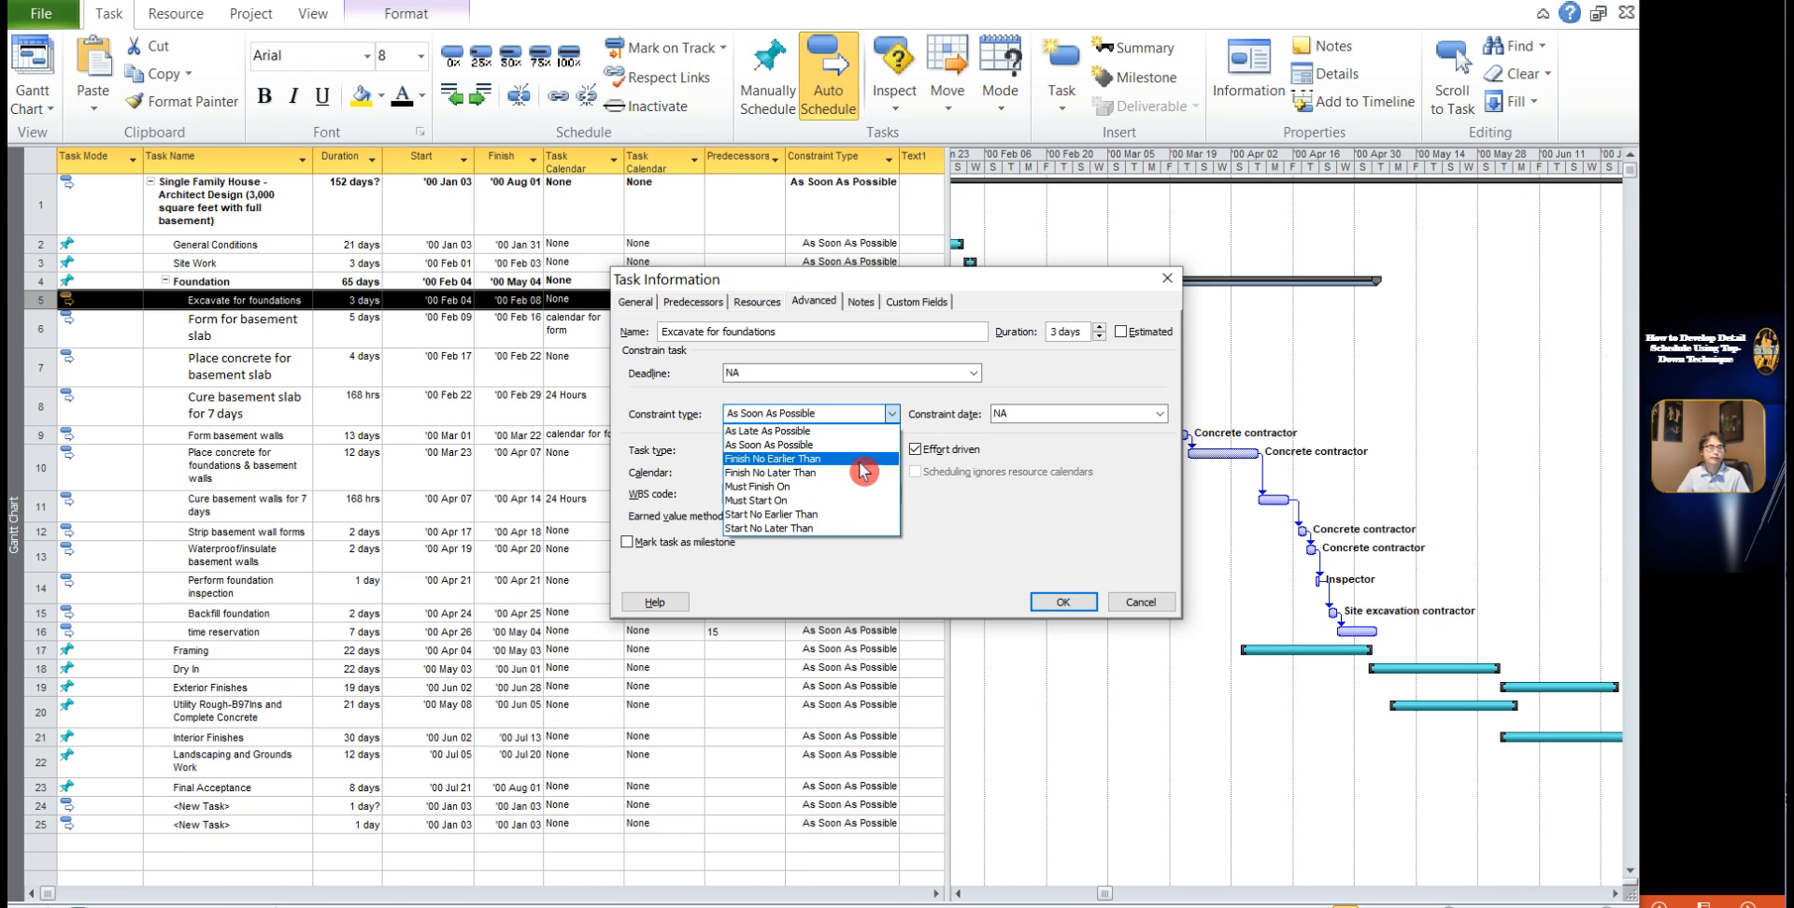
left_click(809, 514)
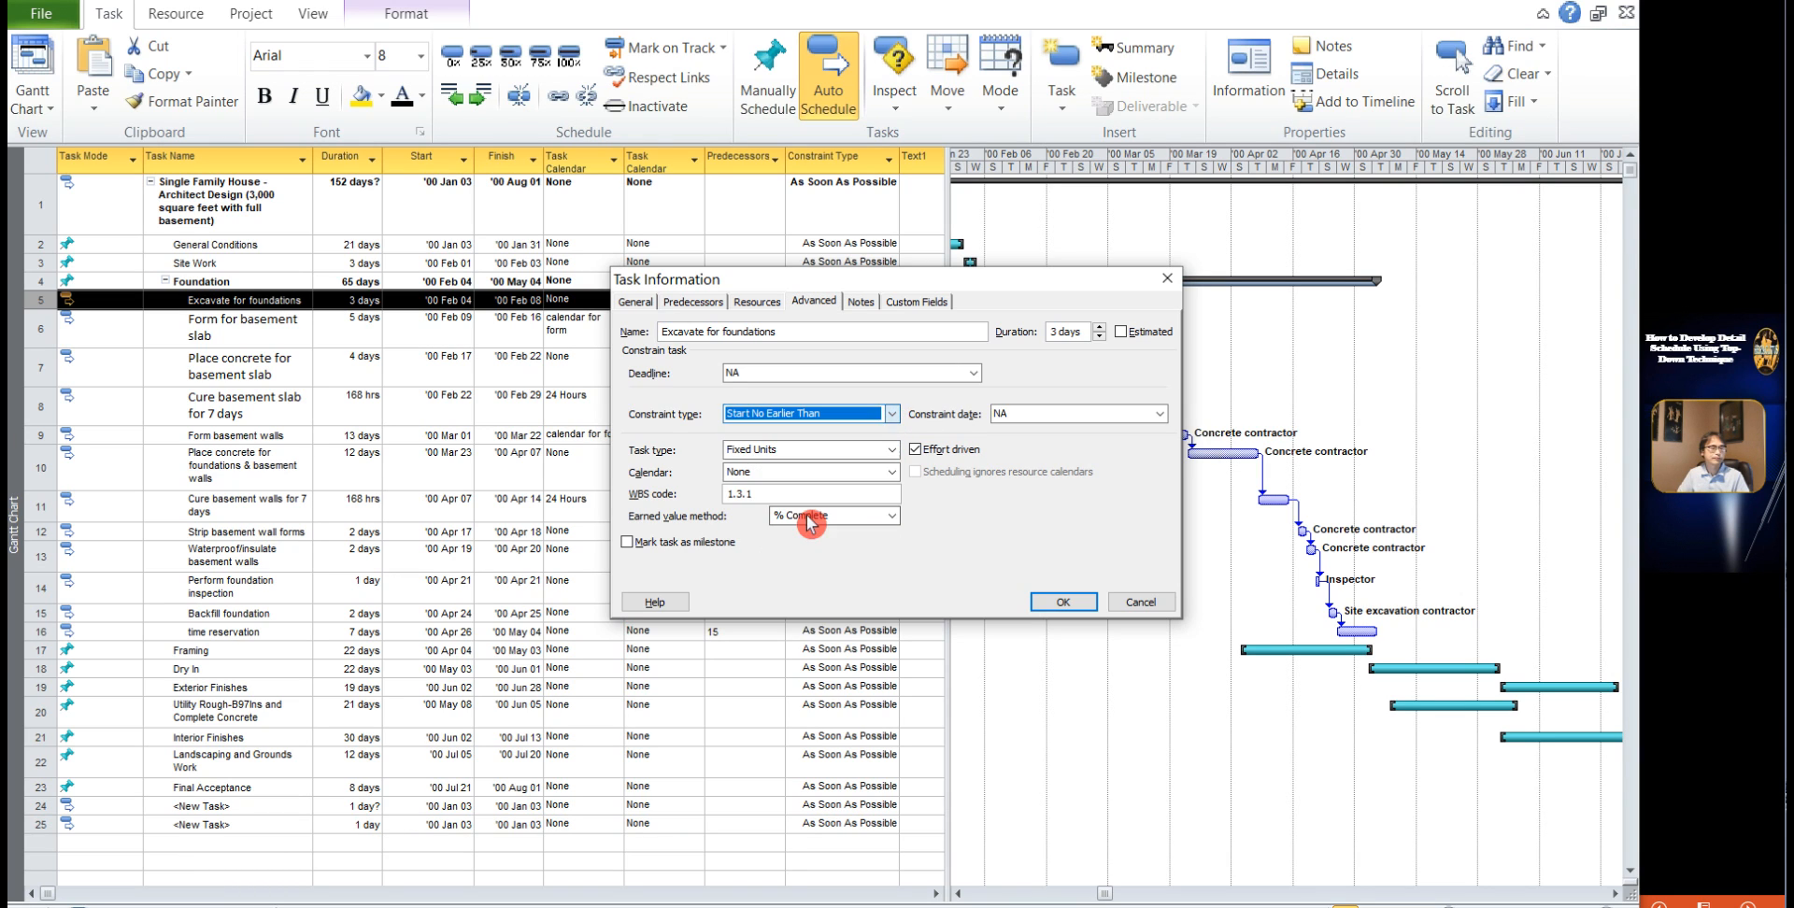
left_click(1028, 602)
Step: Set the task mode of the Foundation summary task to Auto Scheduled
left_click(138, 284)
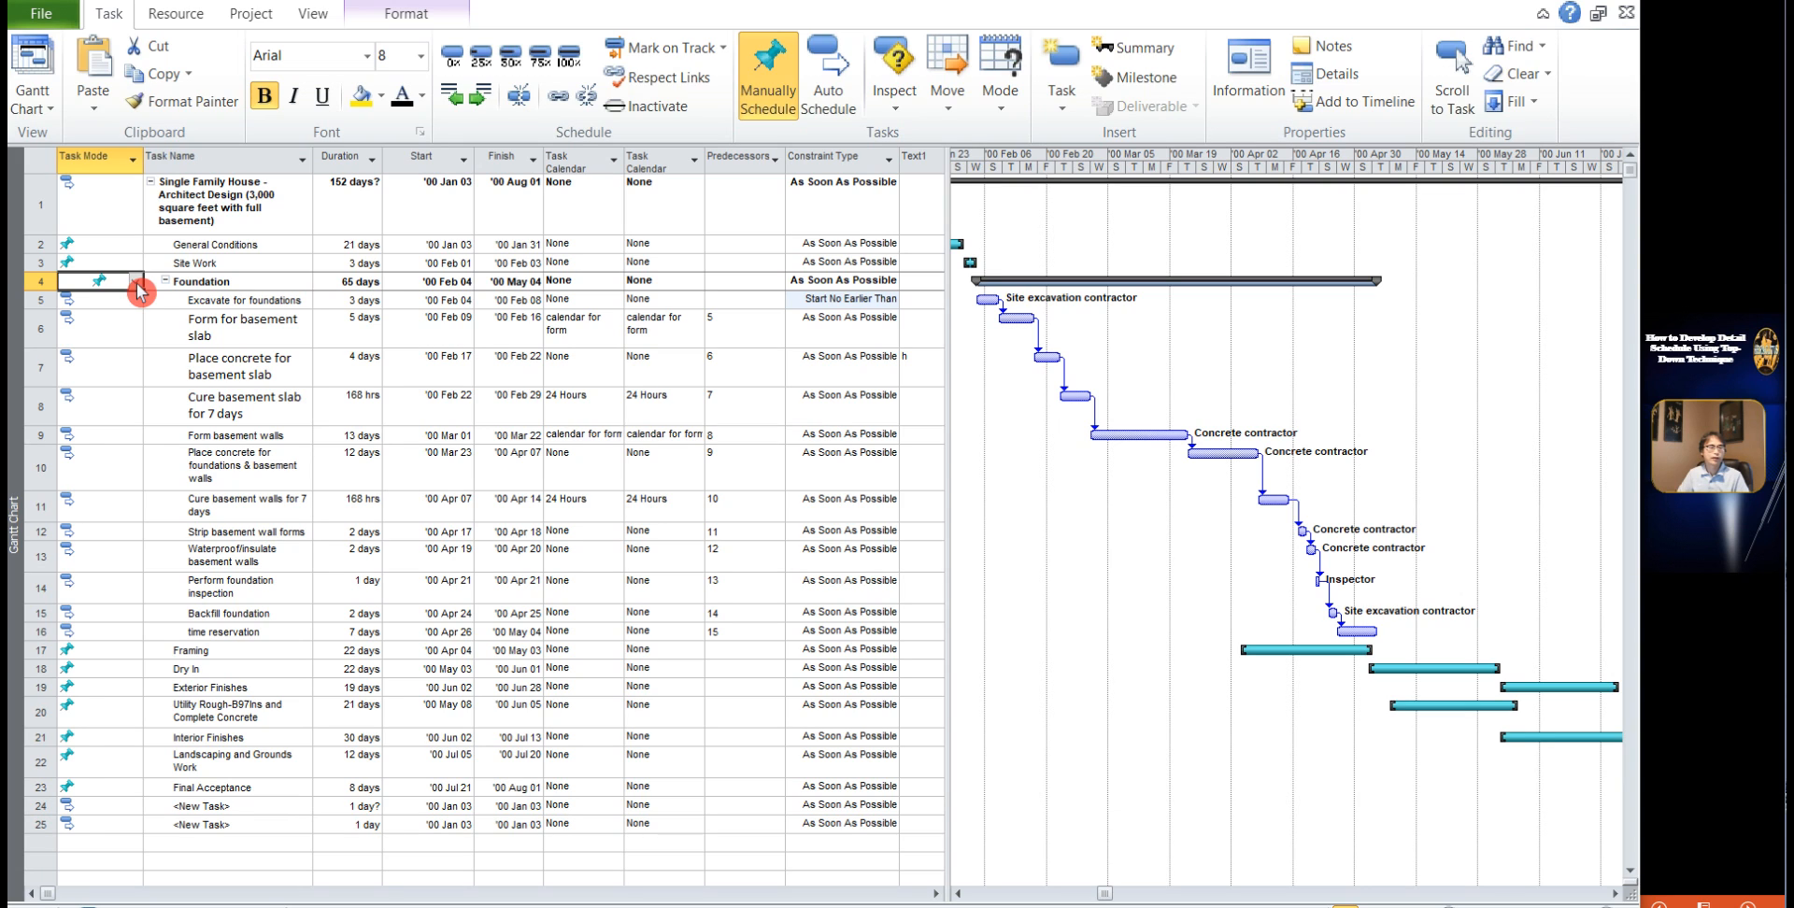
left_click(138, 284)
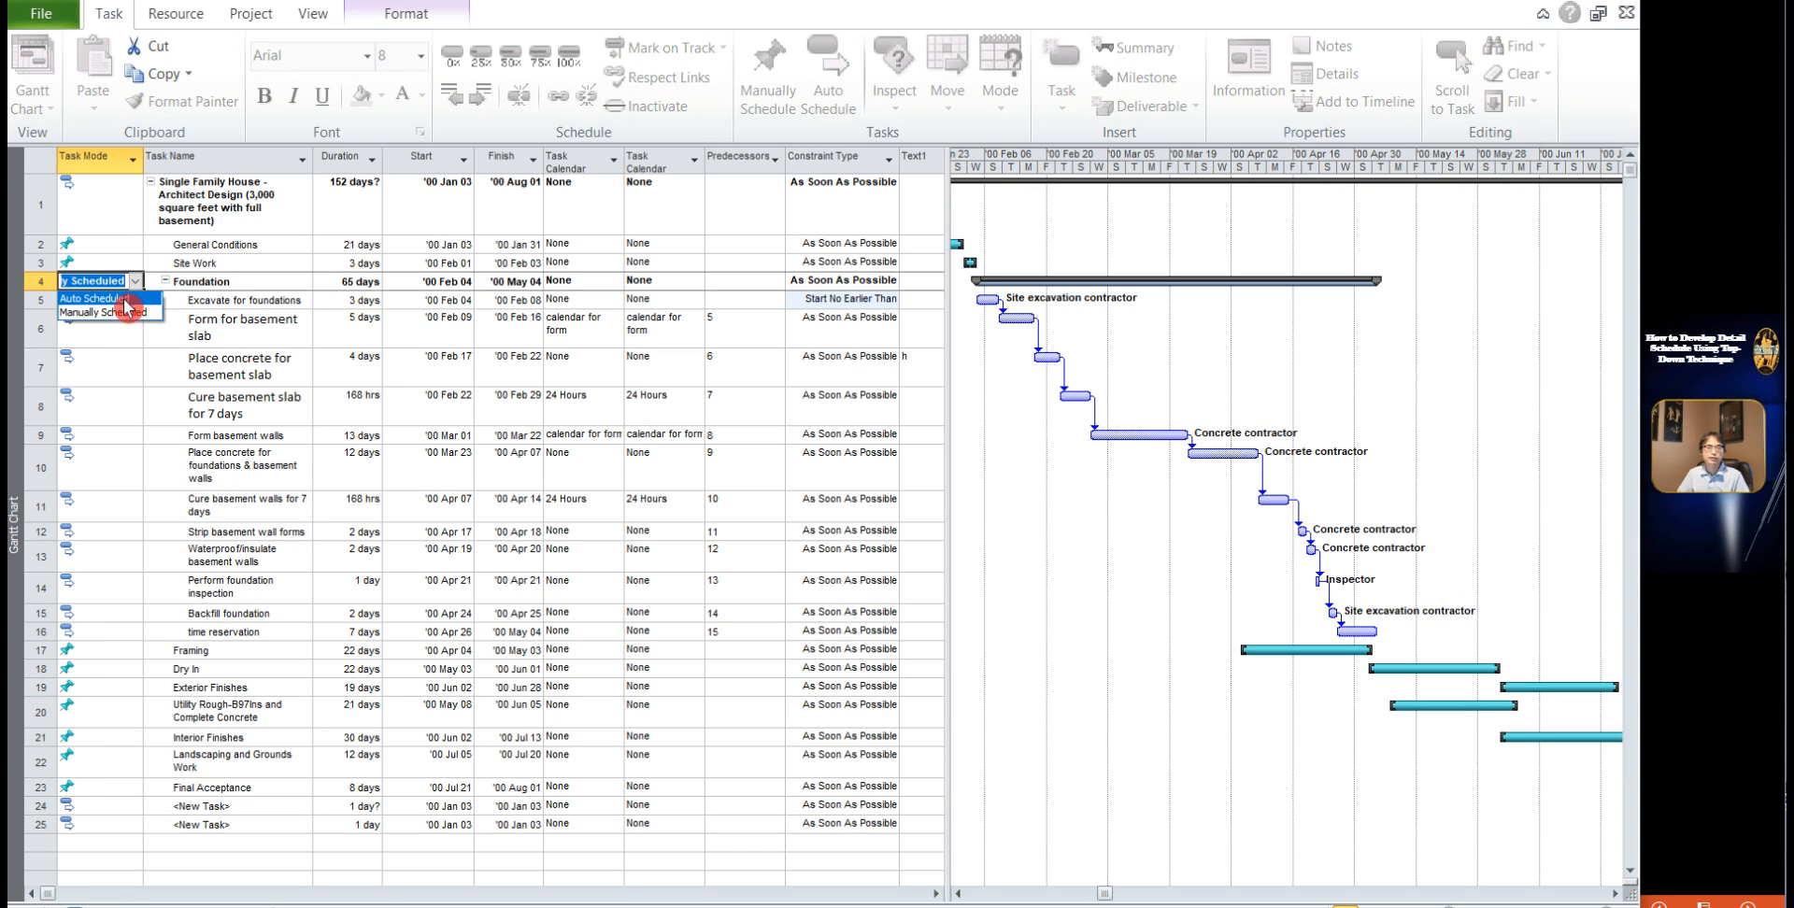
left_click(94, 298)
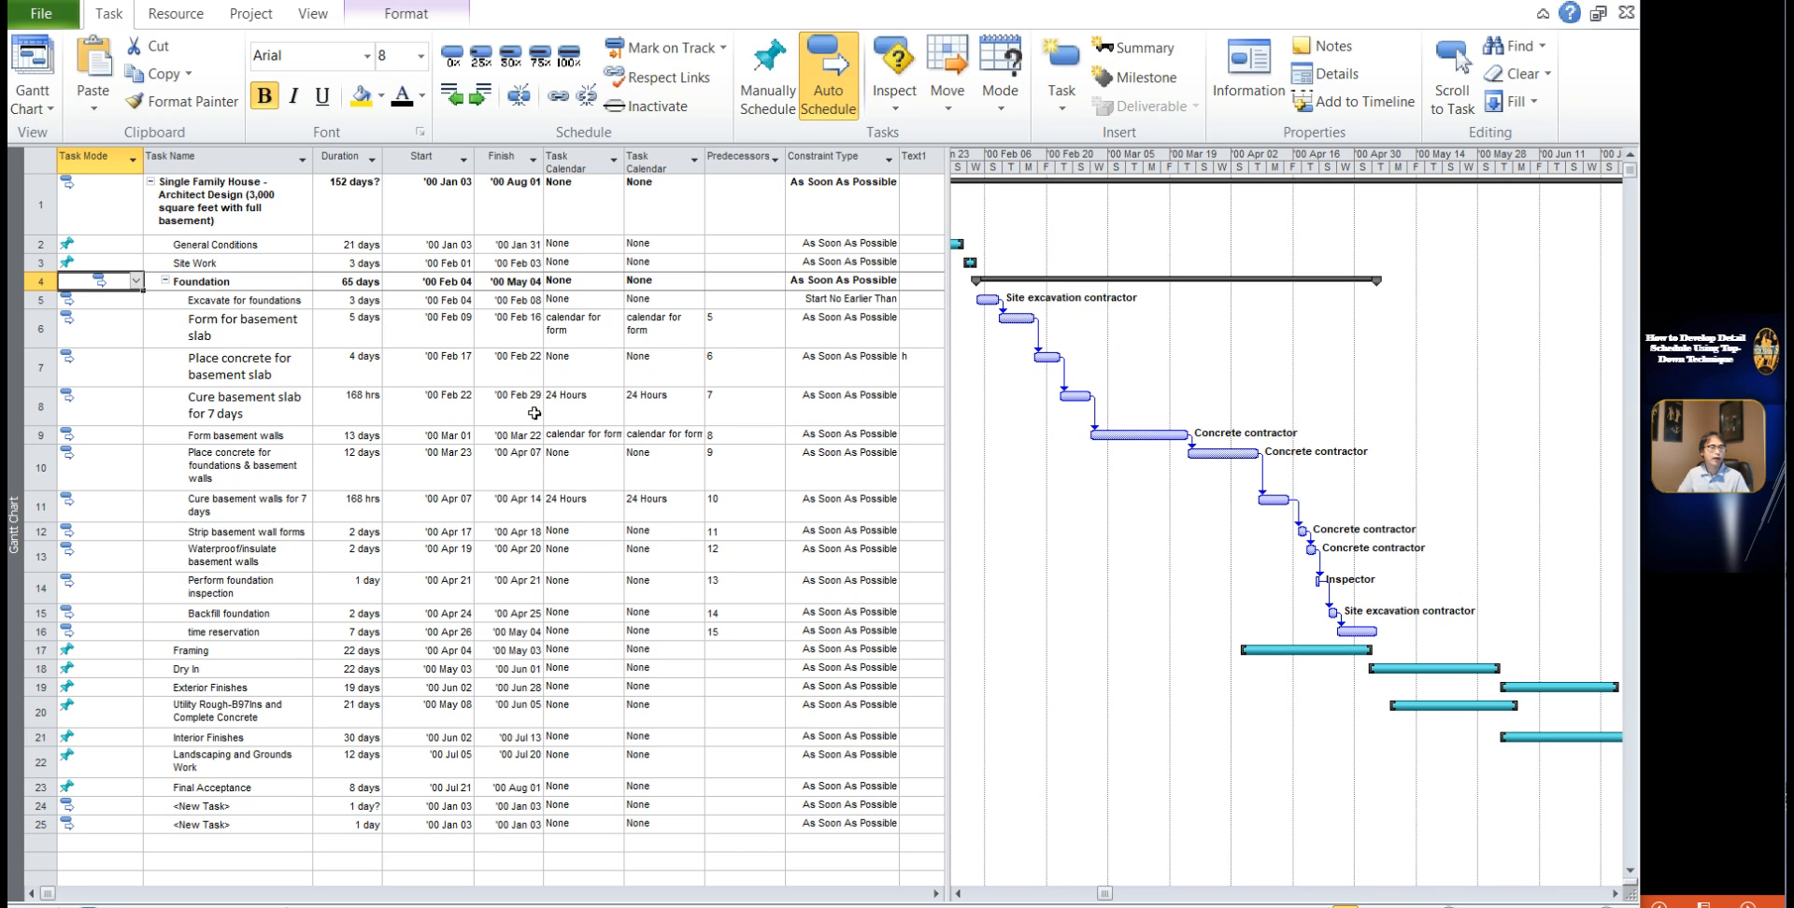
left_click(1055, 277)
Step: Try setting the duration of the Foundation summary task to 70 days
left_click(358, 283)
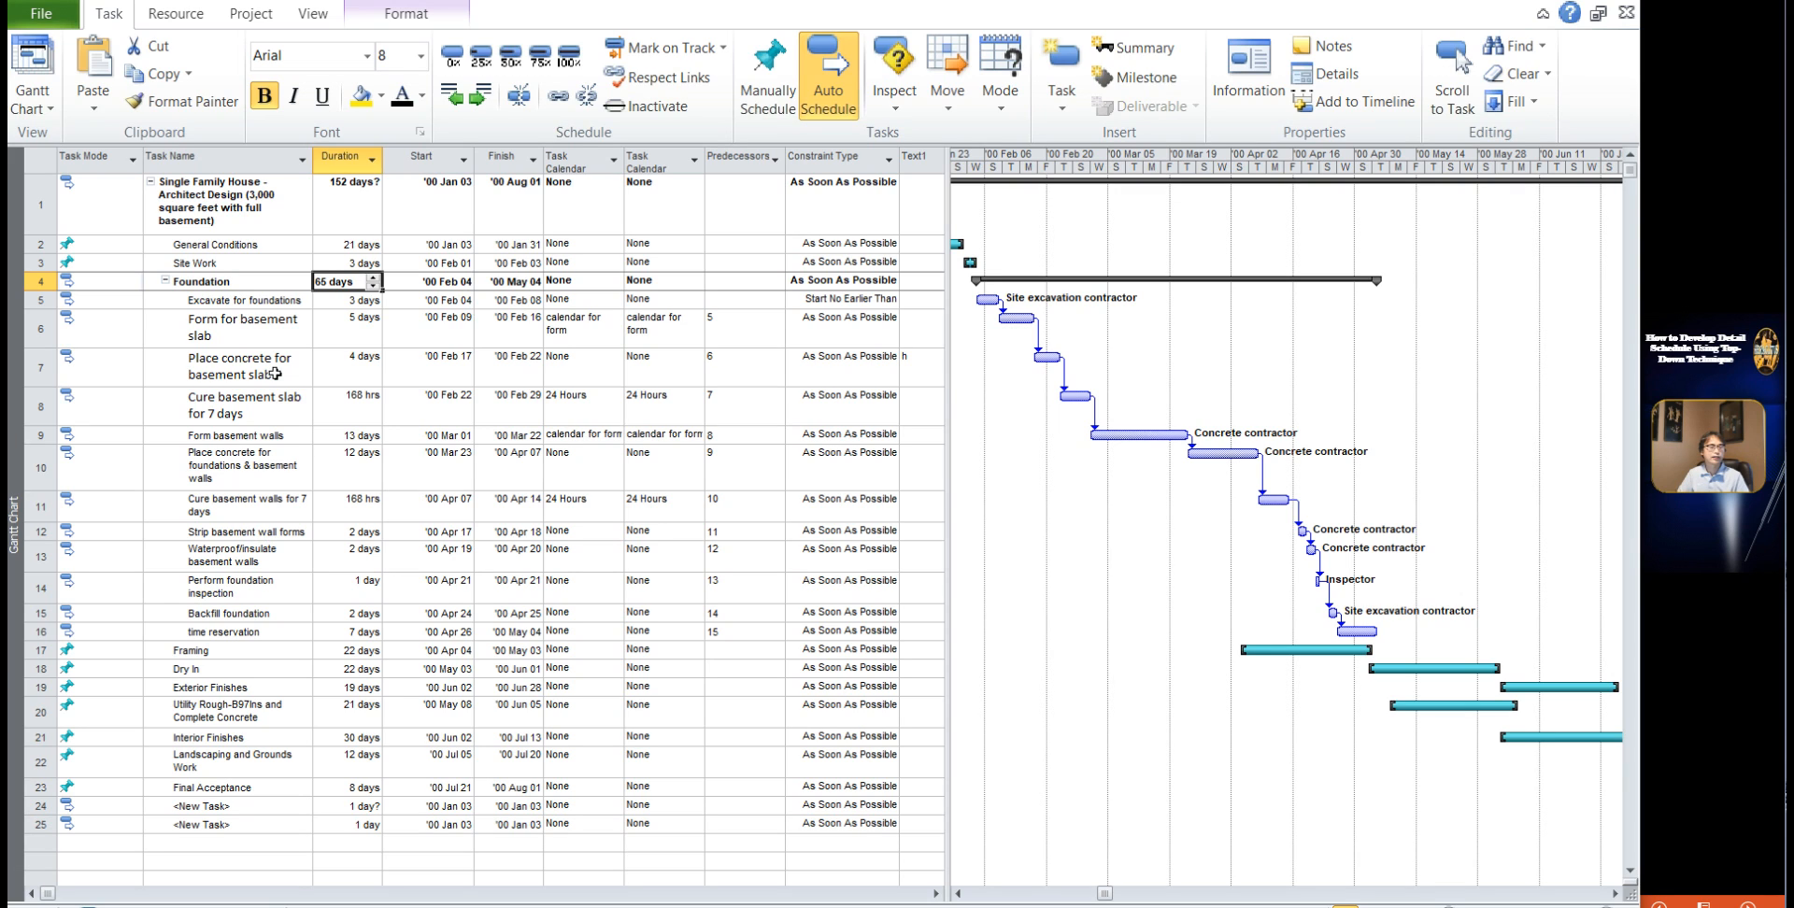
left_click(525, 669)
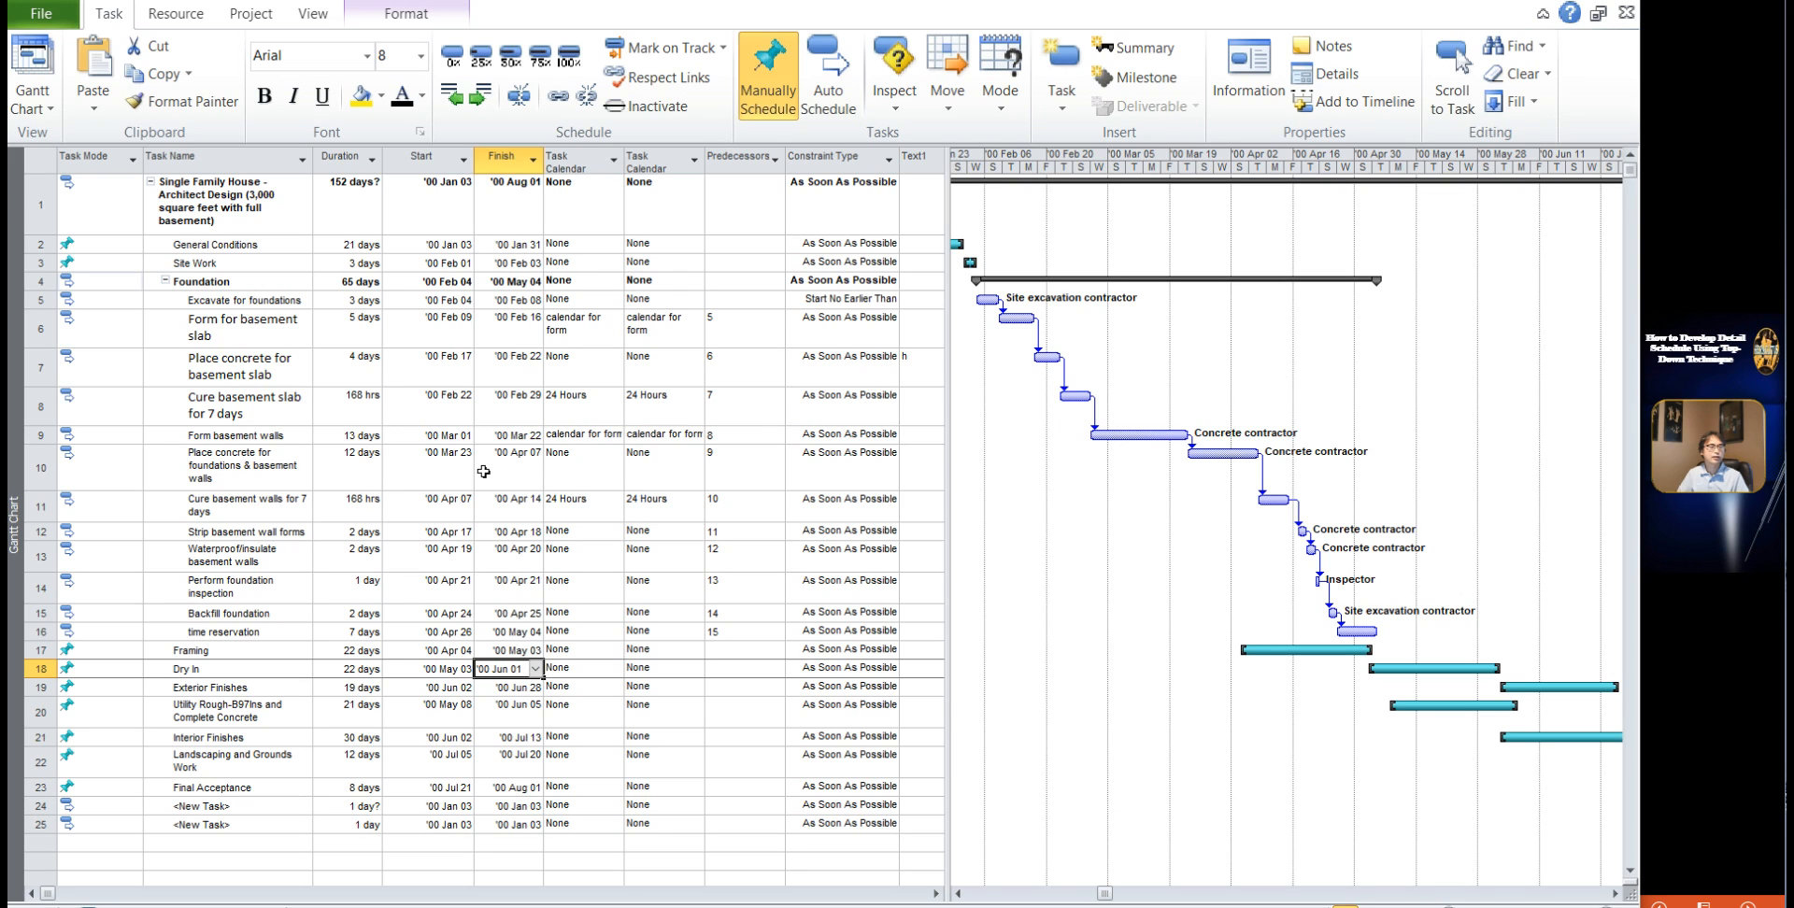
left_click(345, 283)
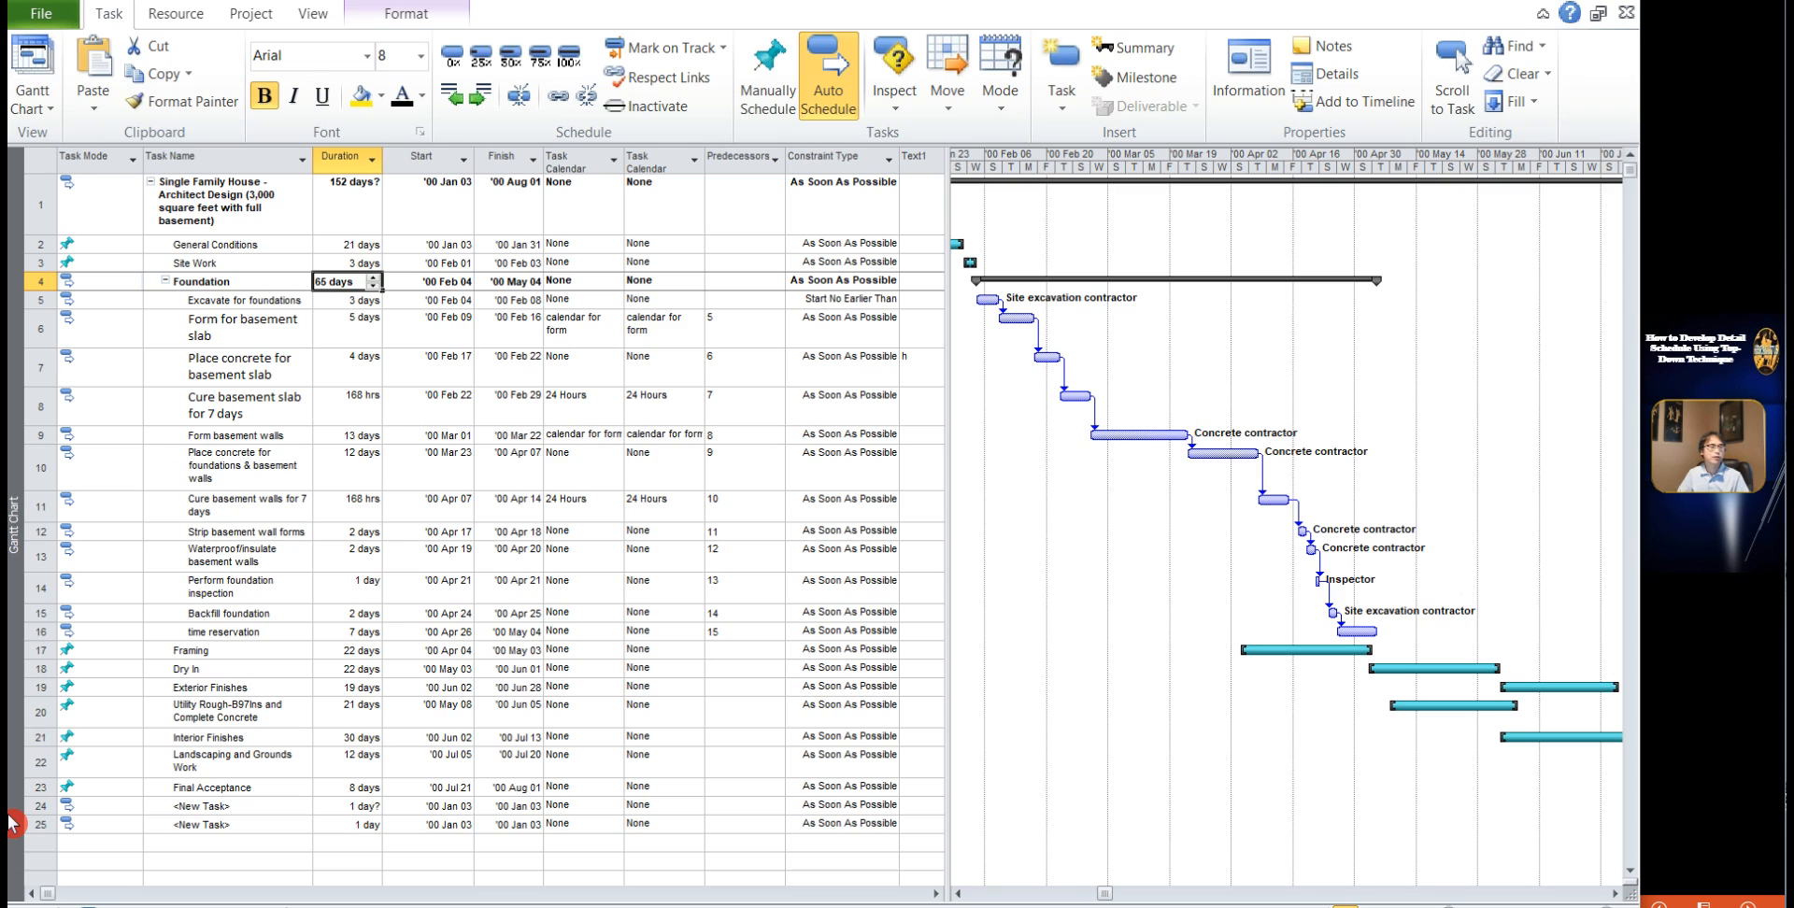
type("70")
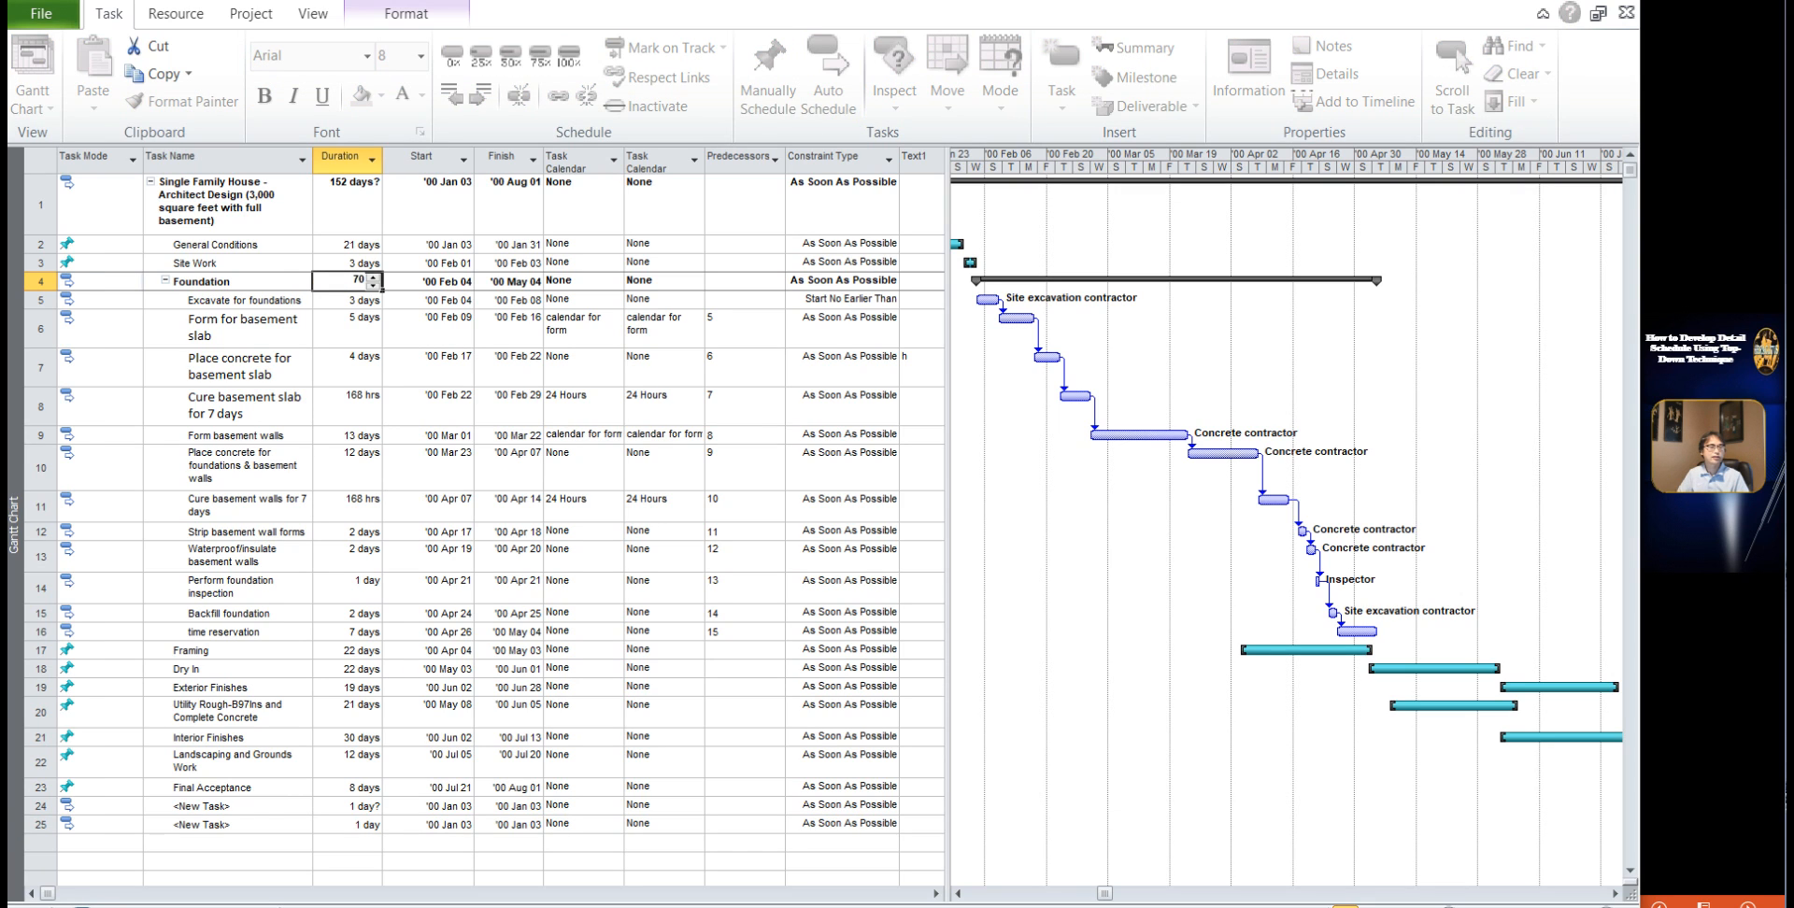
key("Return")
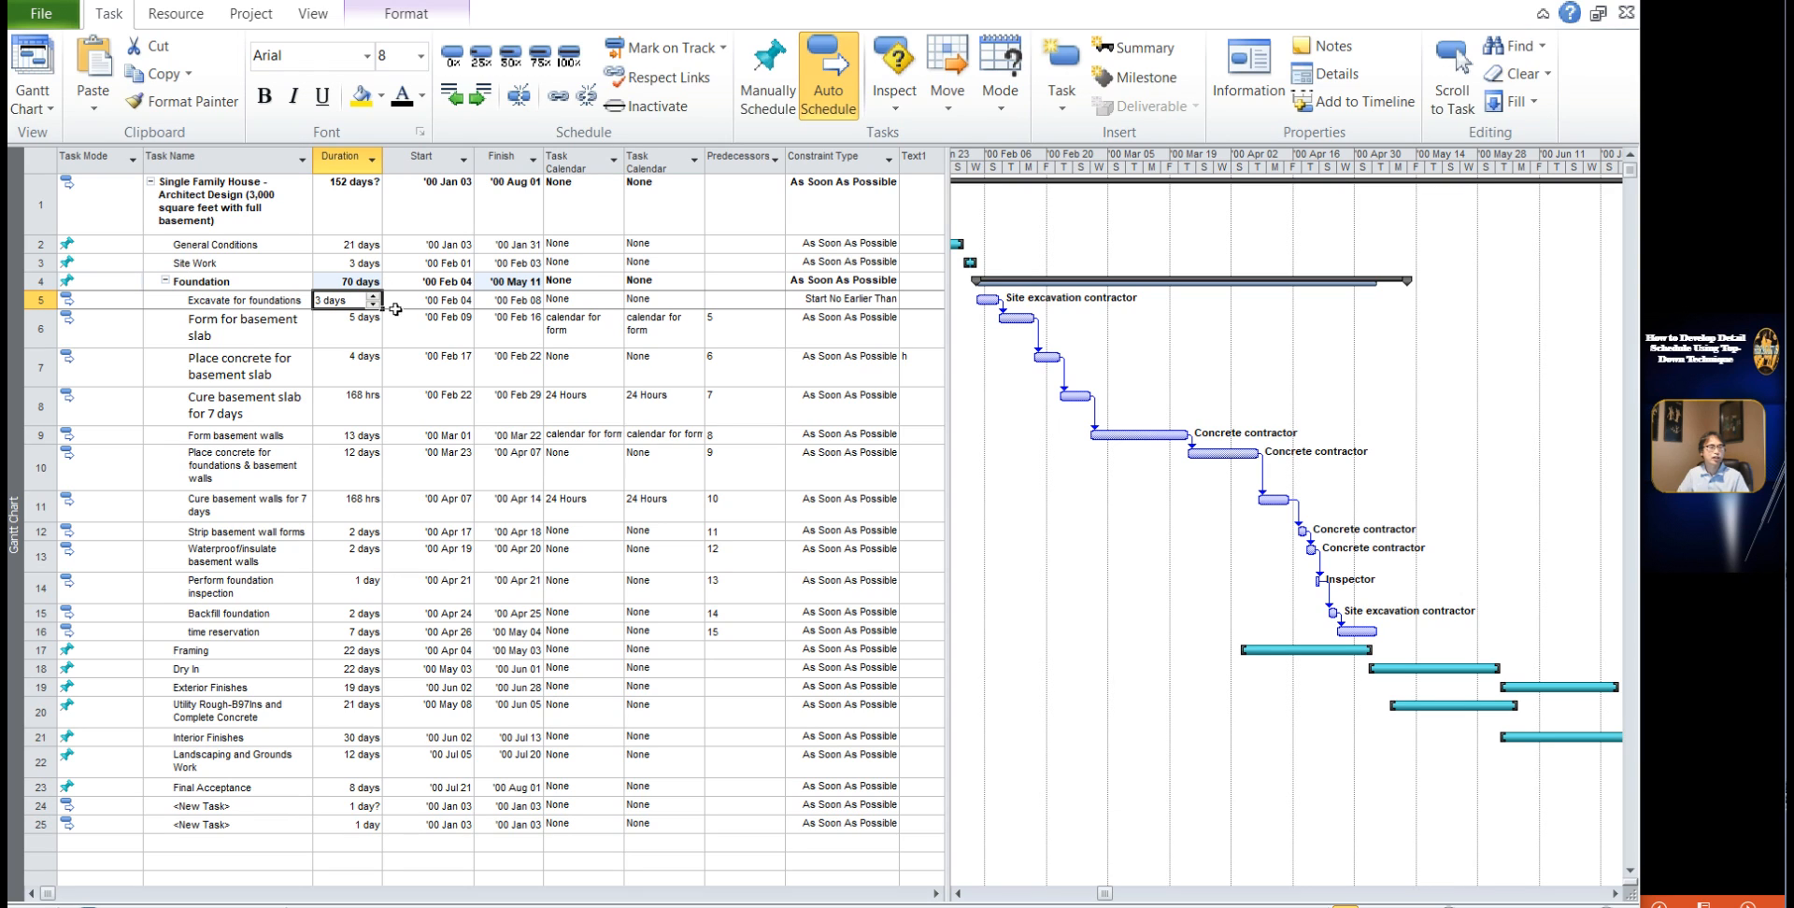
Step: Try setting the duration of Place concrete for basement slab to 6 days
left_click(353, 361)
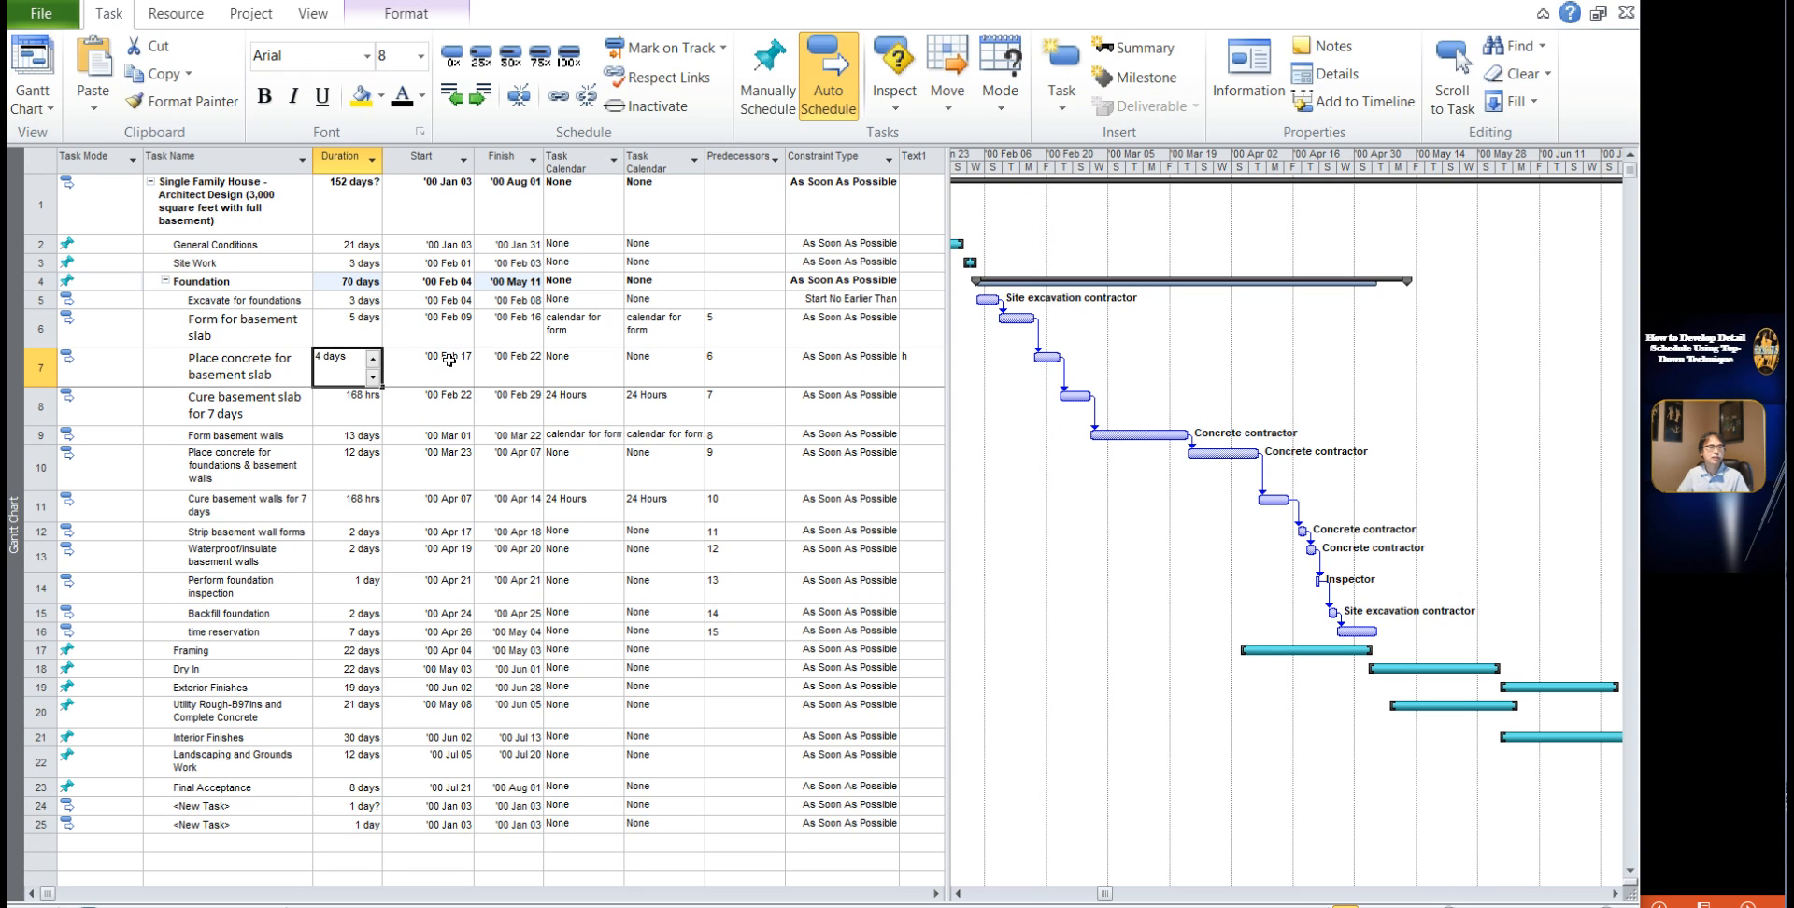
type("6")
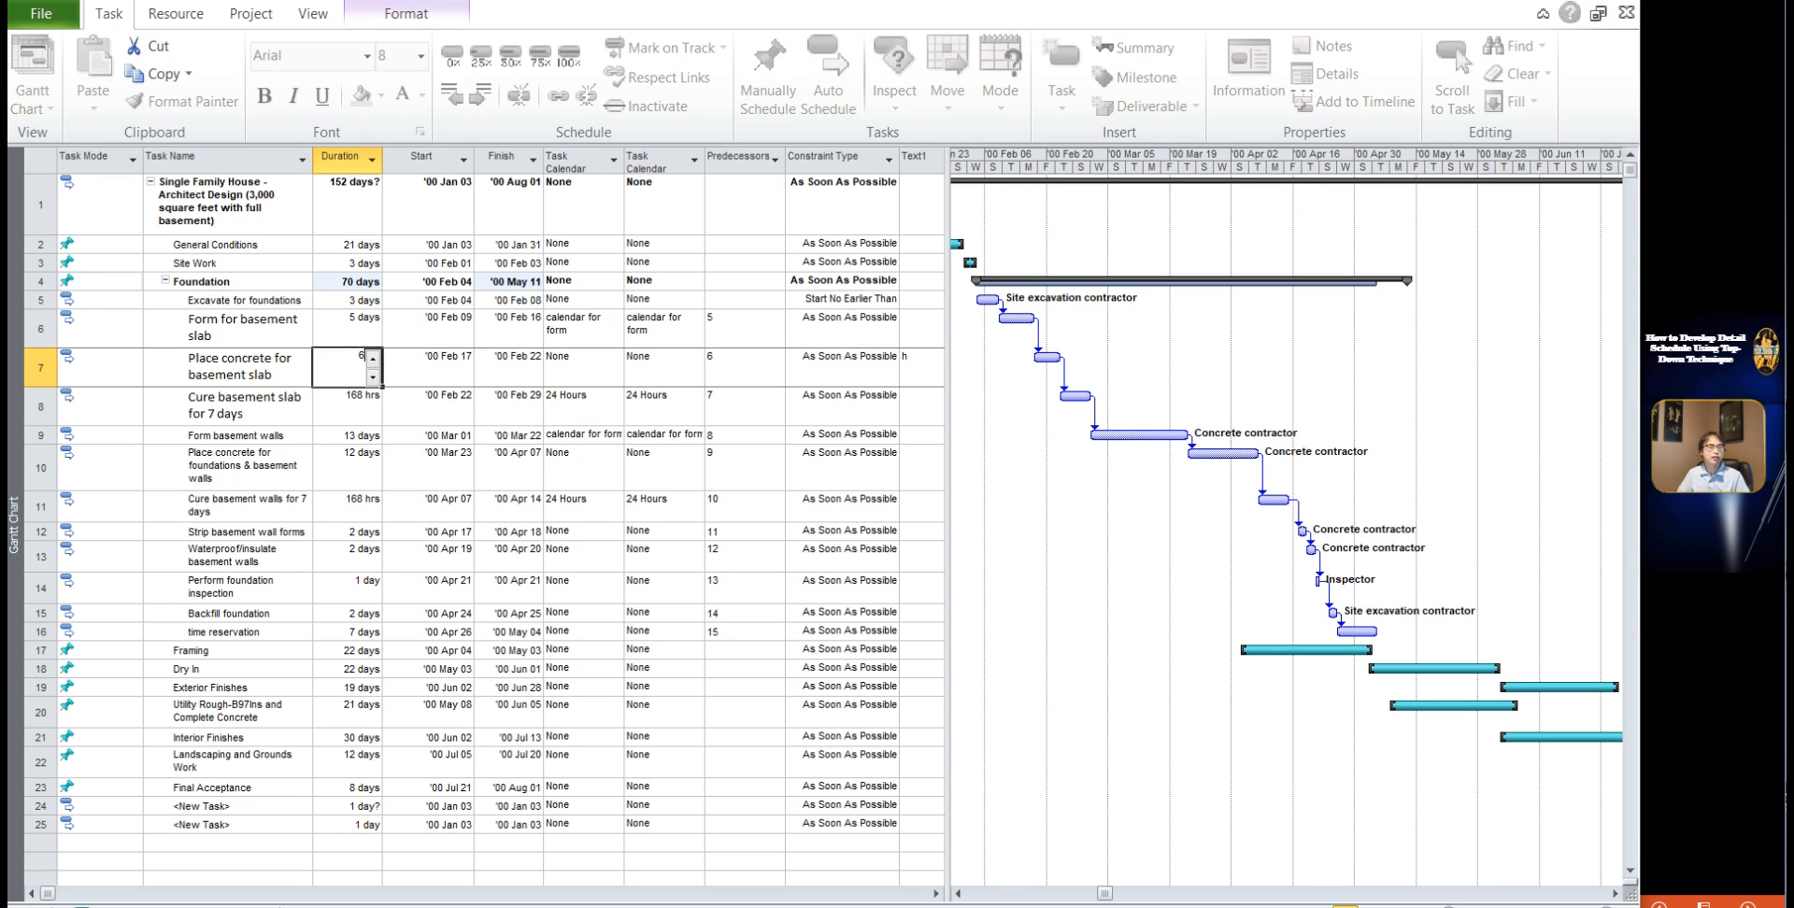
key("Return")
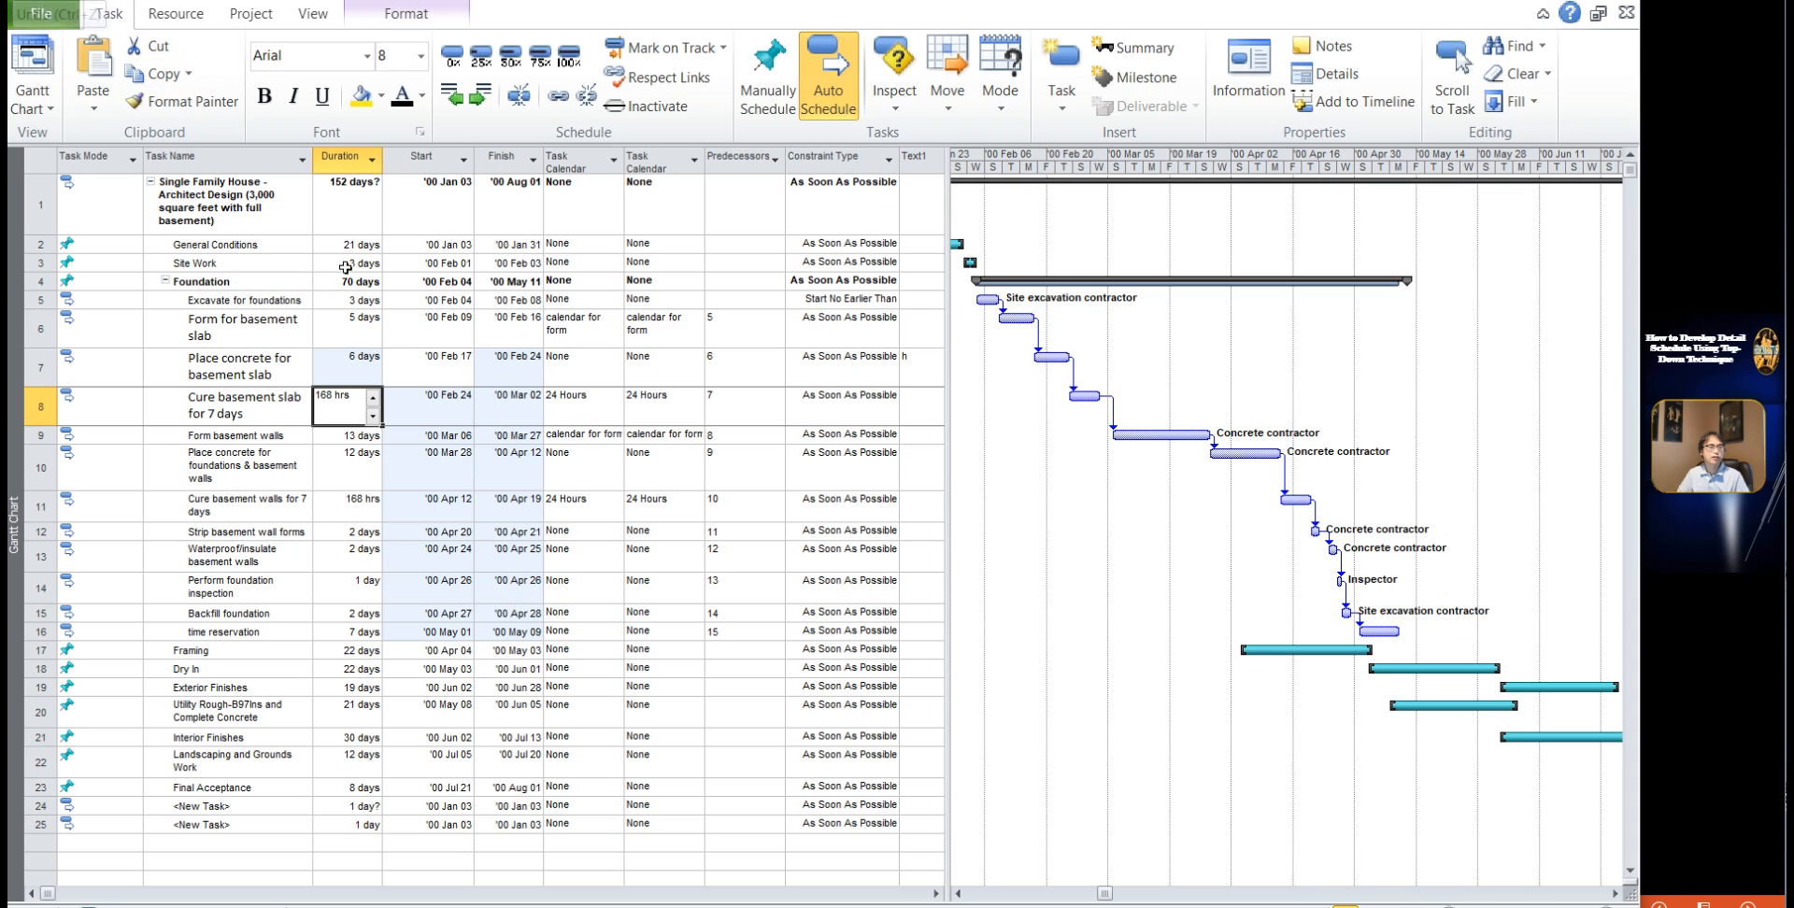
left_click(354, 456)
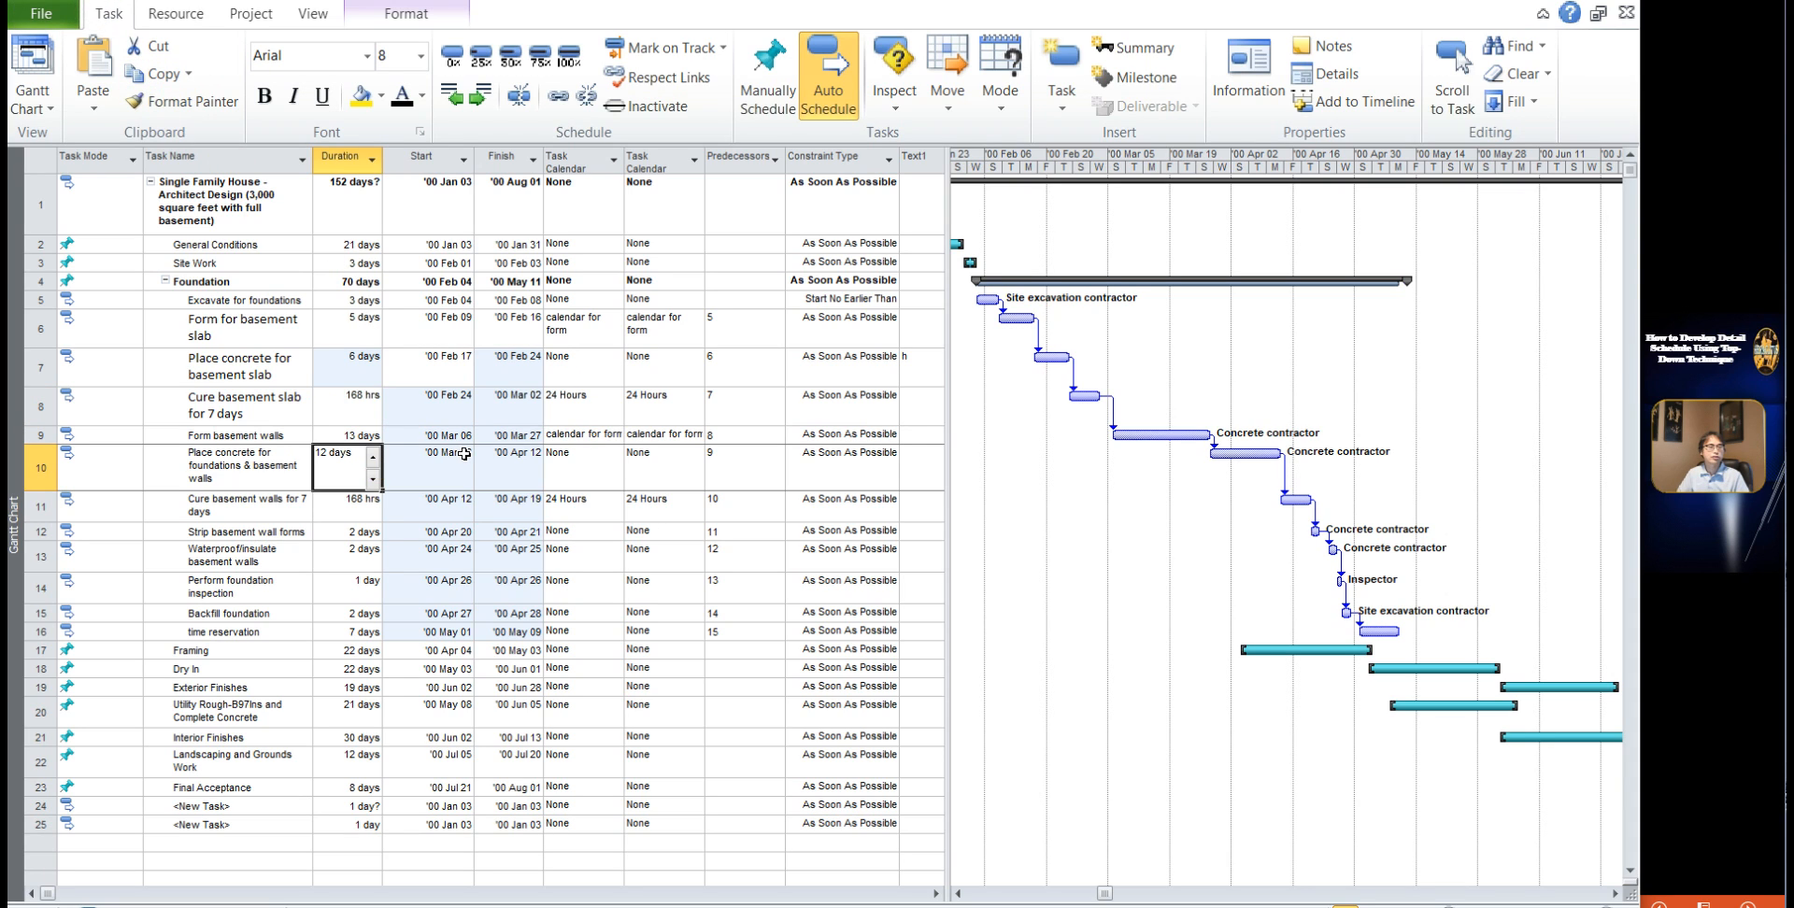
type("1")
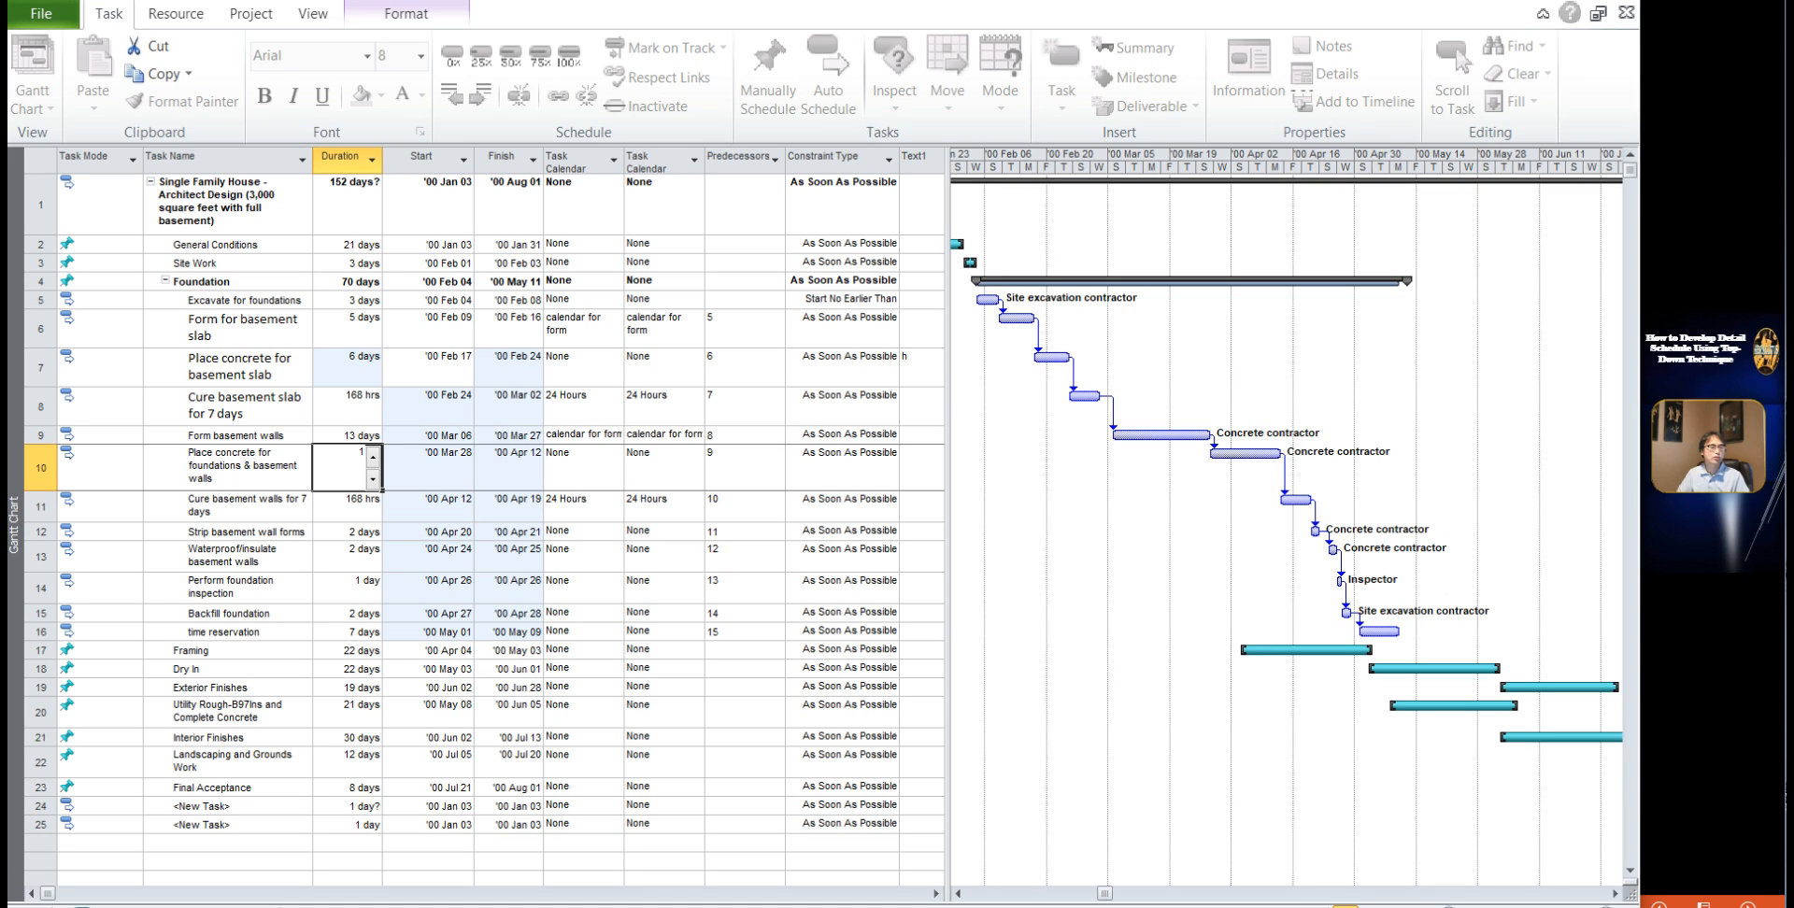
type("7")
key("Escape")
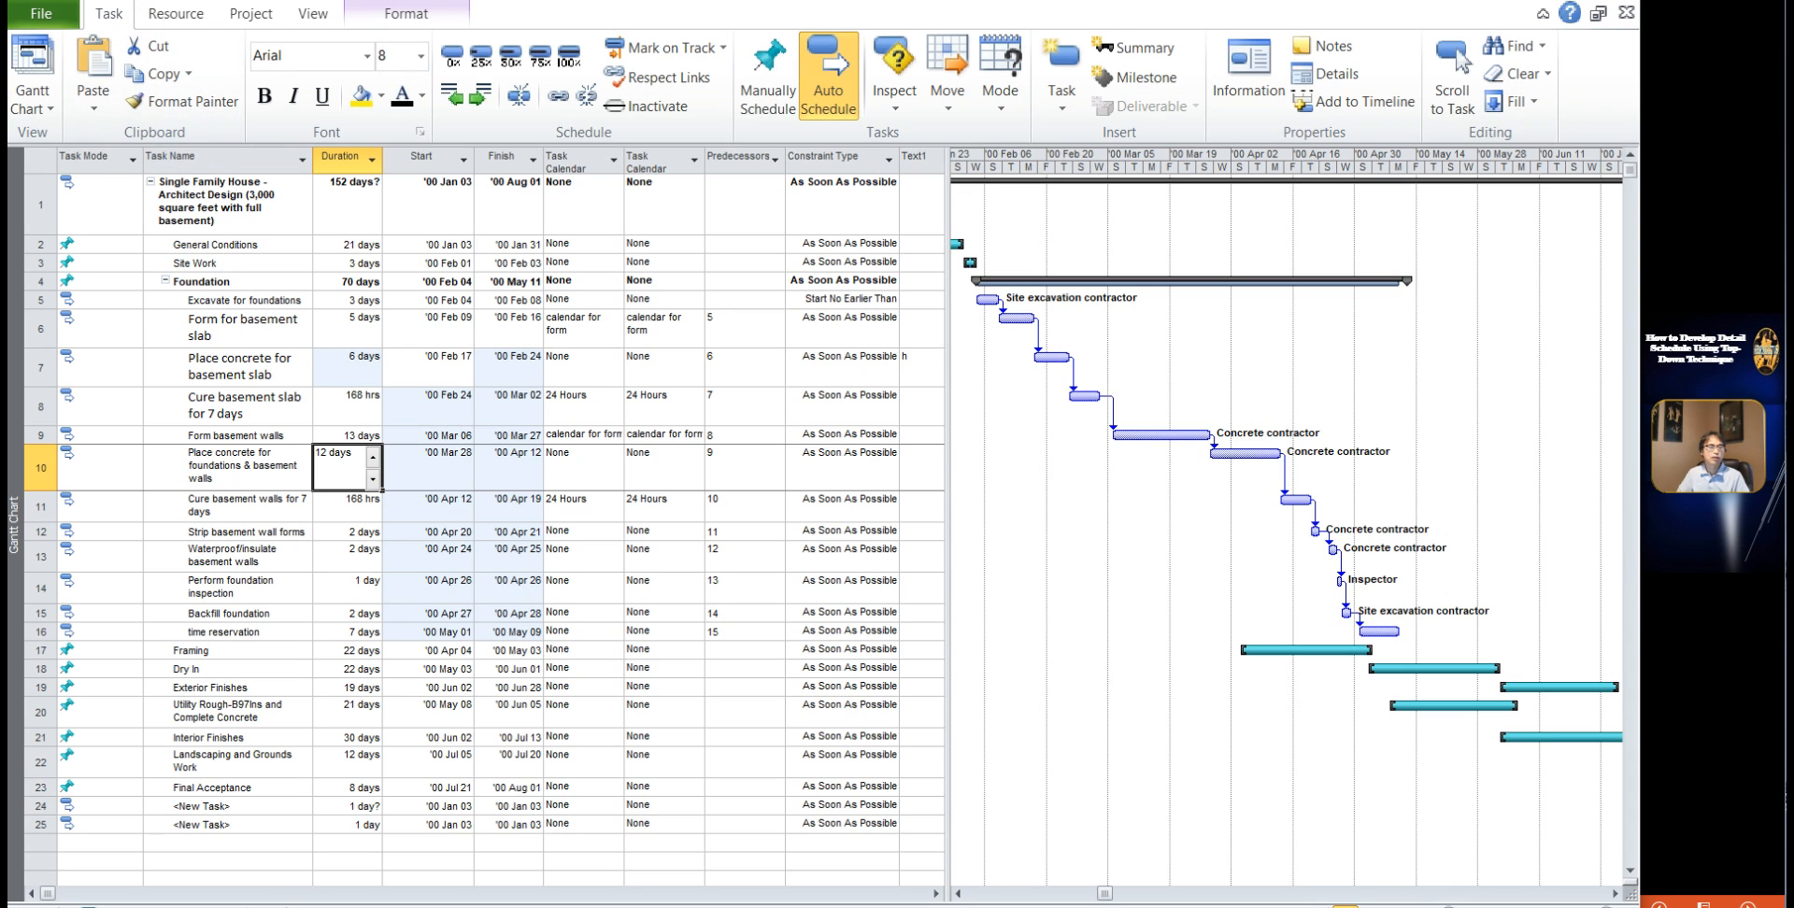
Step: Undo the duration changes made to Place concrete for basement slab and the Foundation summary task
key("ctrl+z")
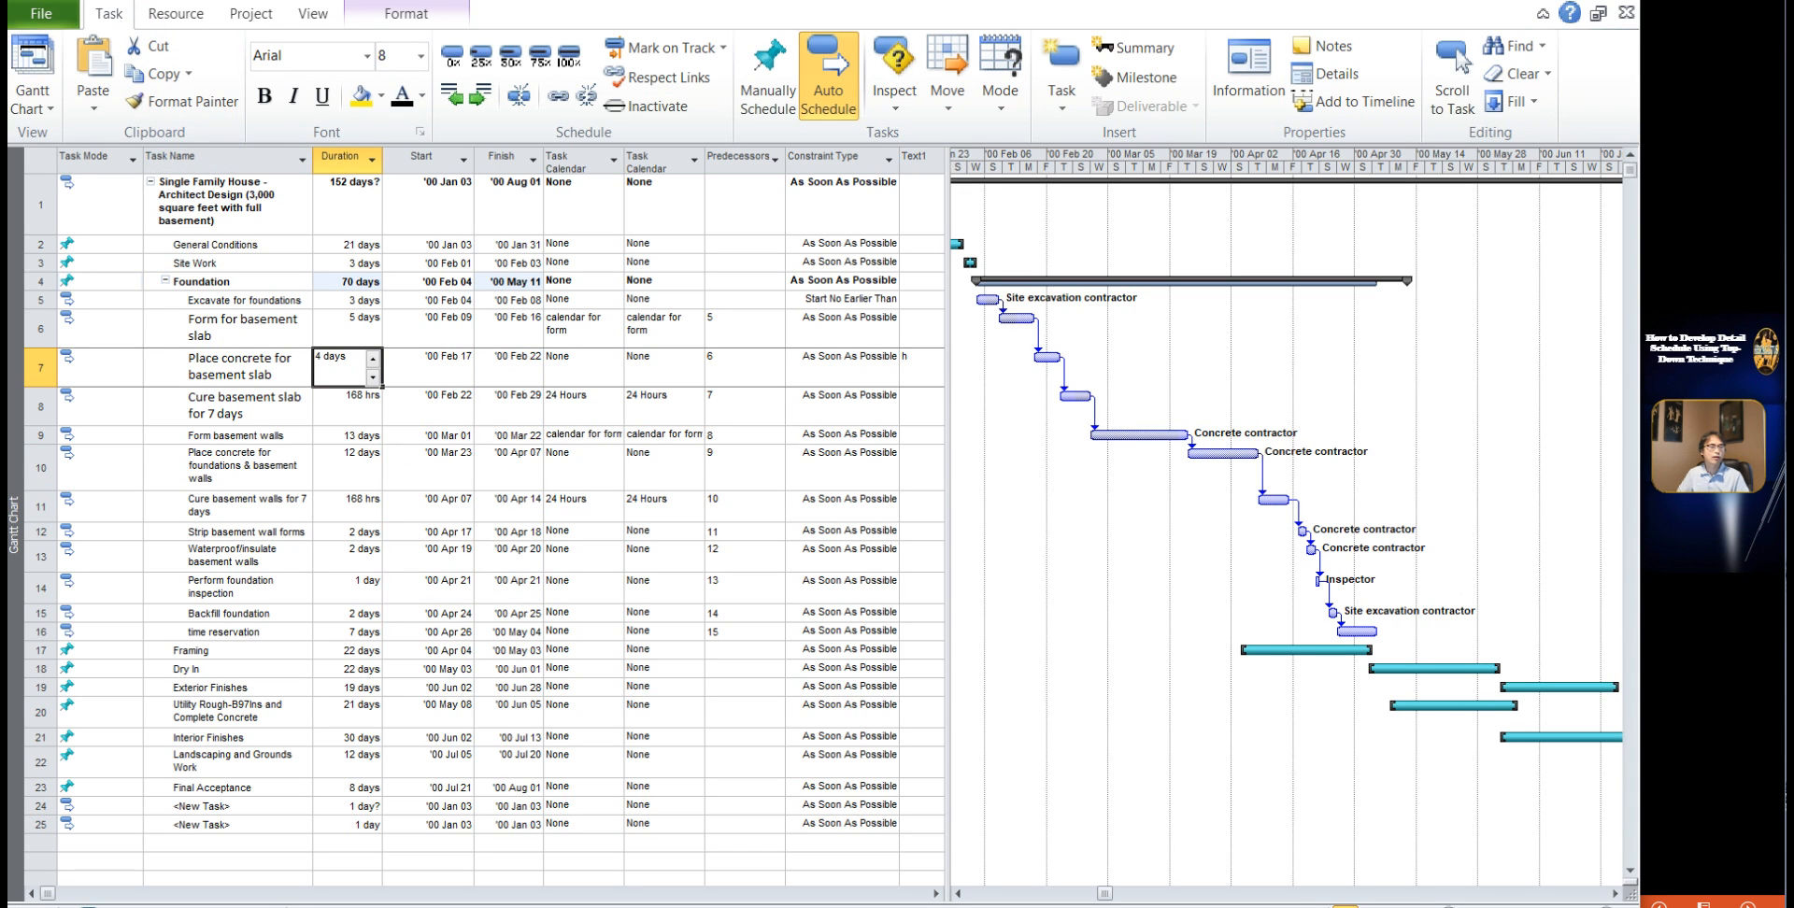
key("ctrl+z")
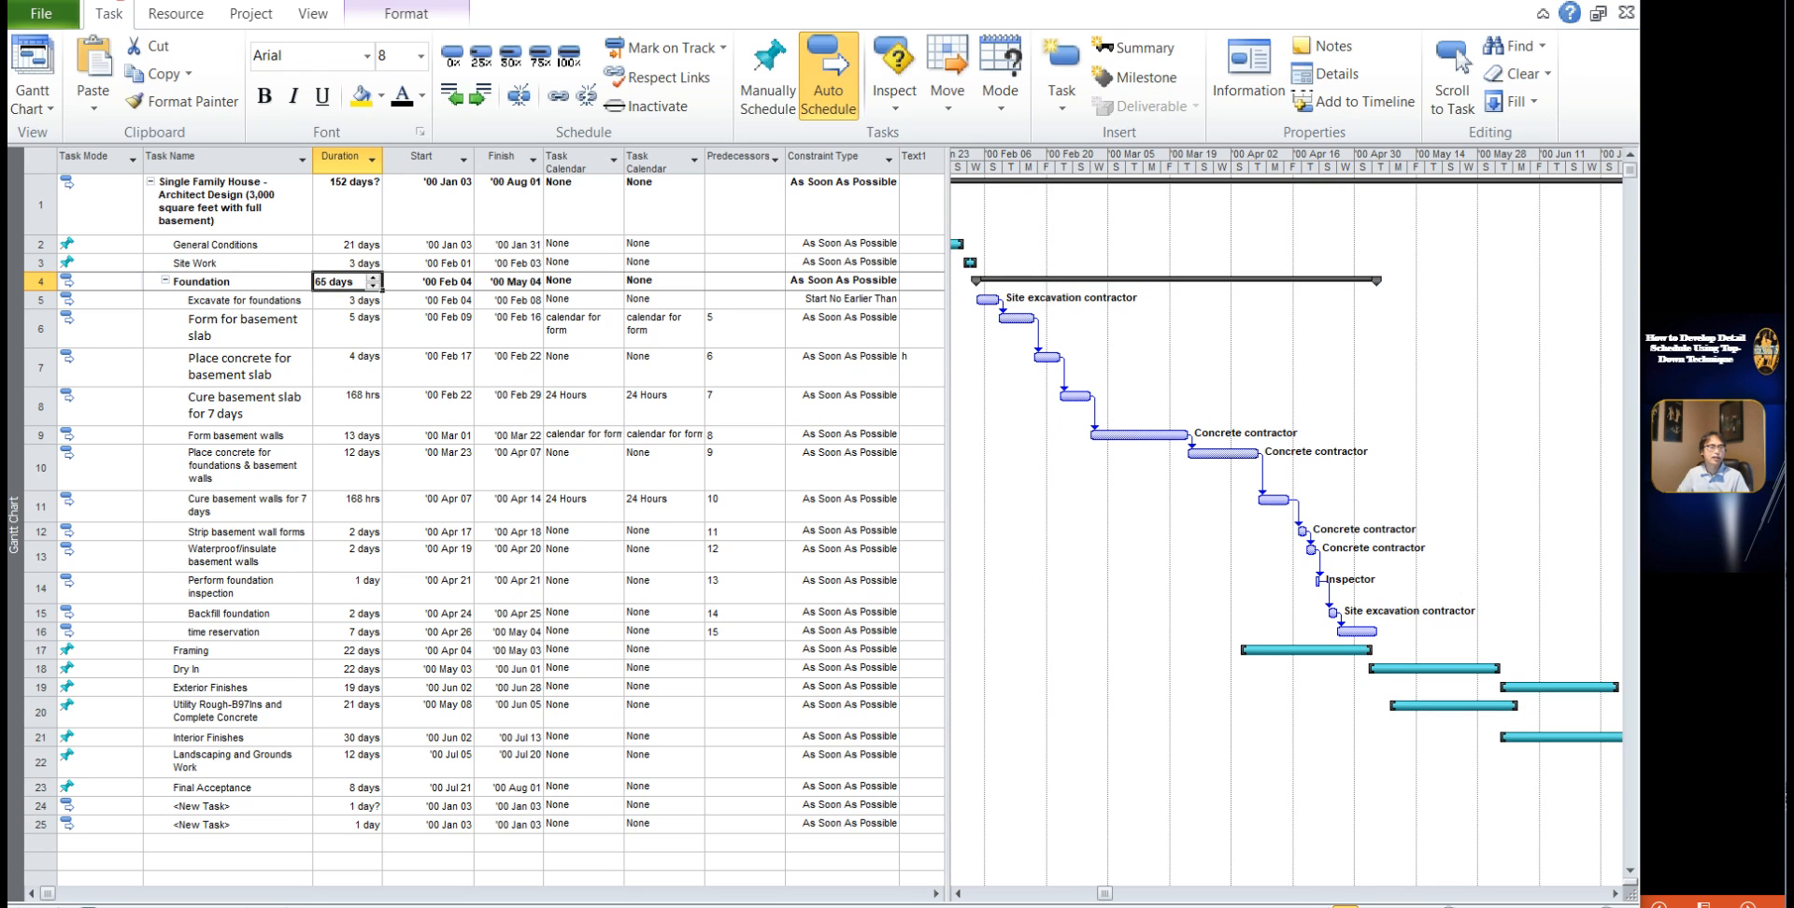
Step: Try moving the start of Place concrete for basement slab to '00 Feb 24 with its predecessor link removed, and undo the move
left_click(356, 373)
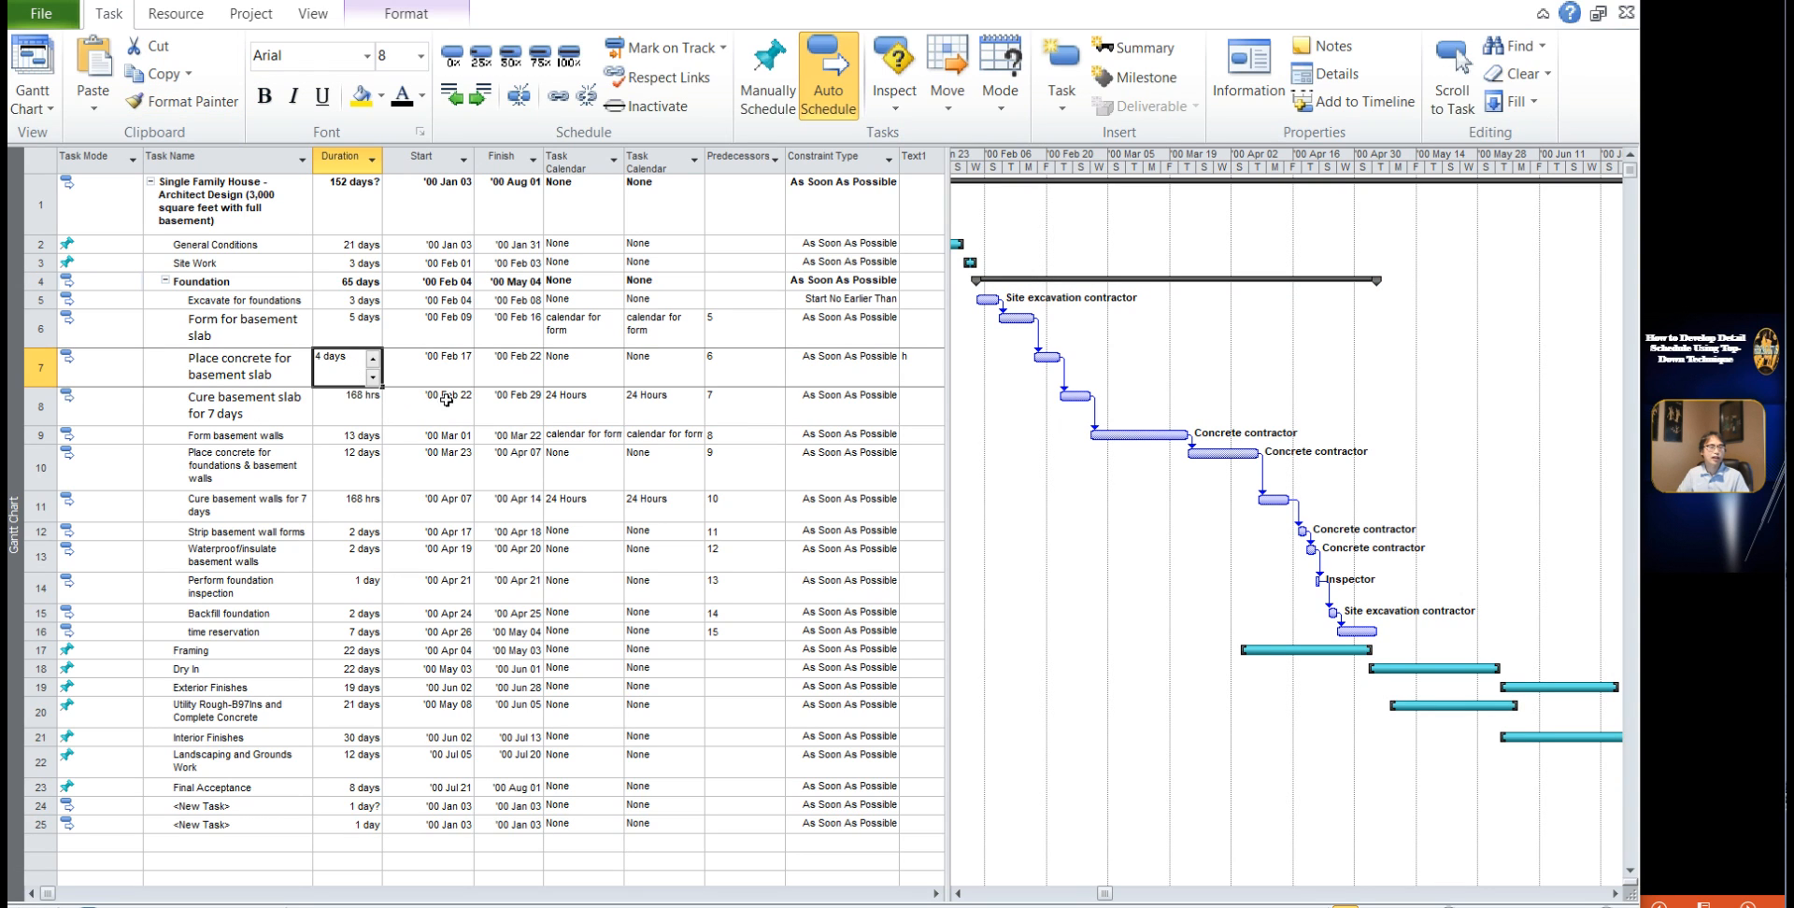
left_click(464, 367)
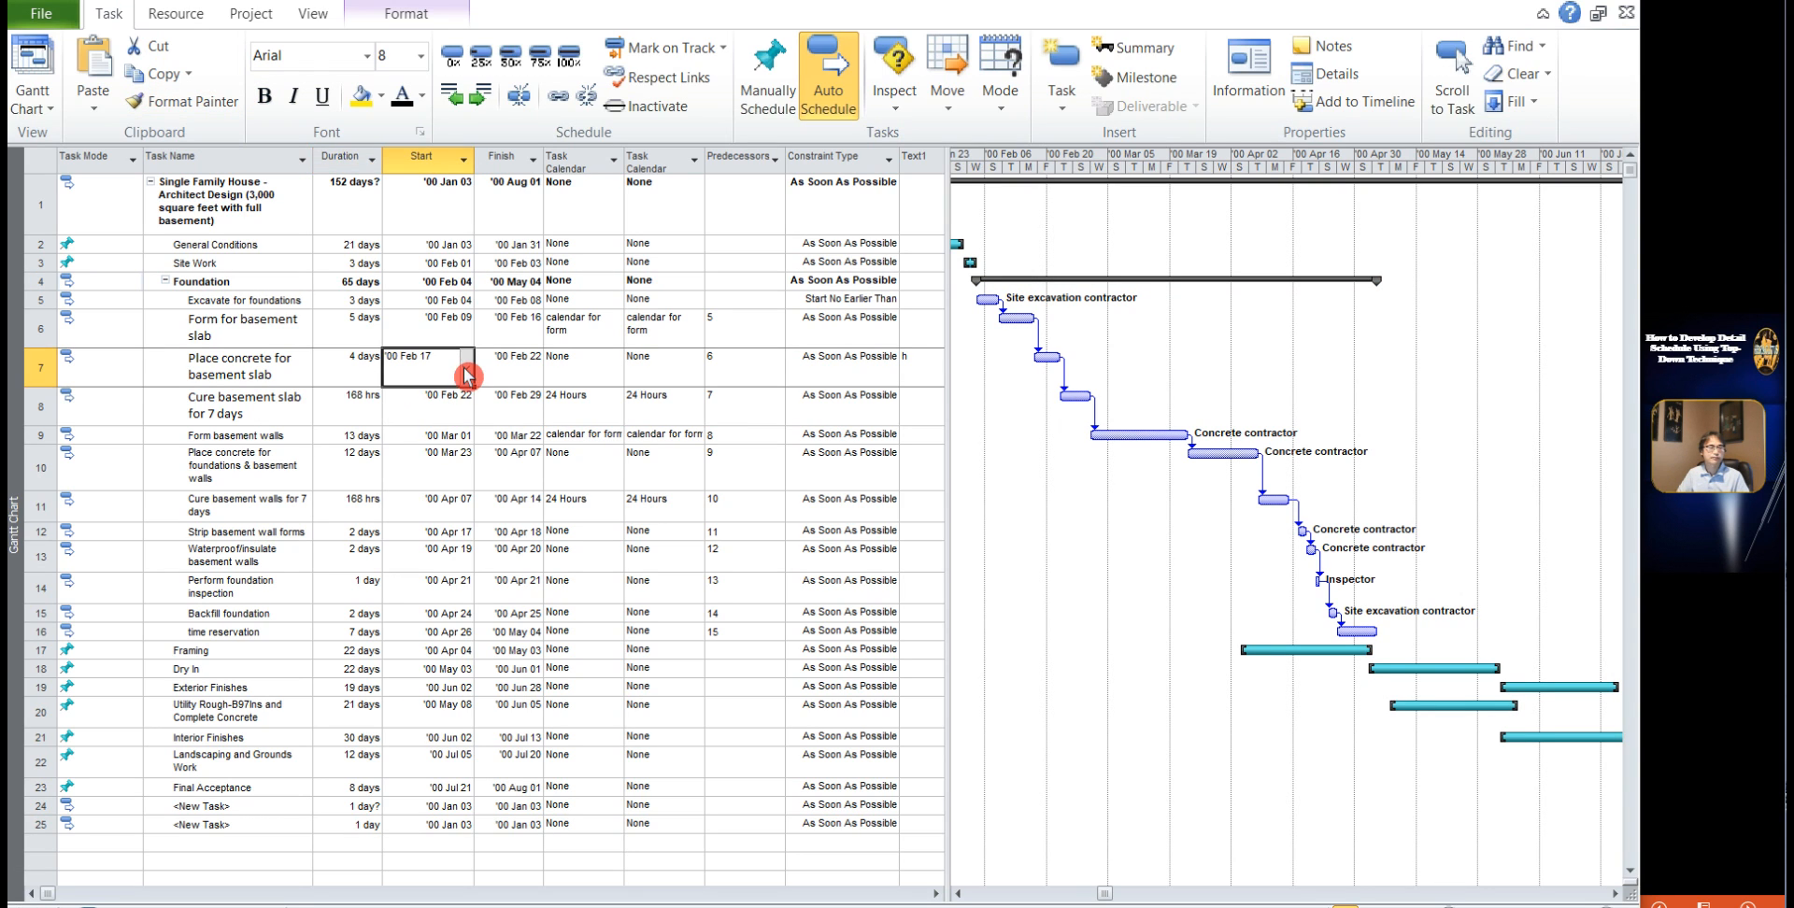
left_click(464, 370)
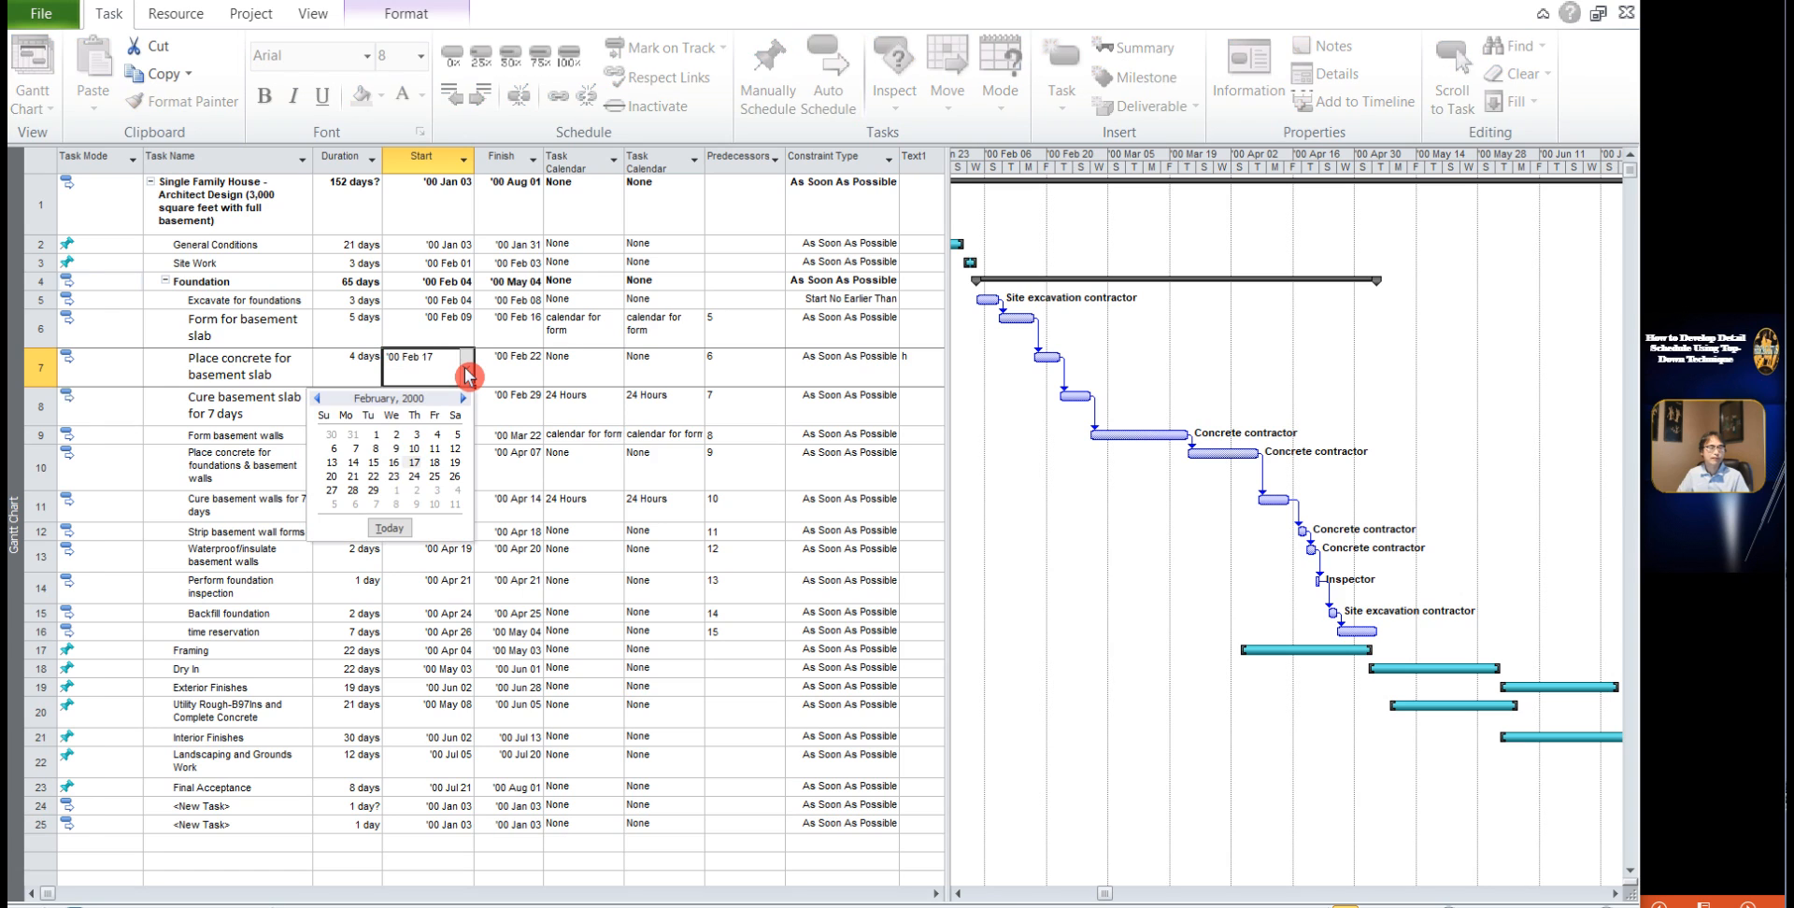
left_click(415, 478)
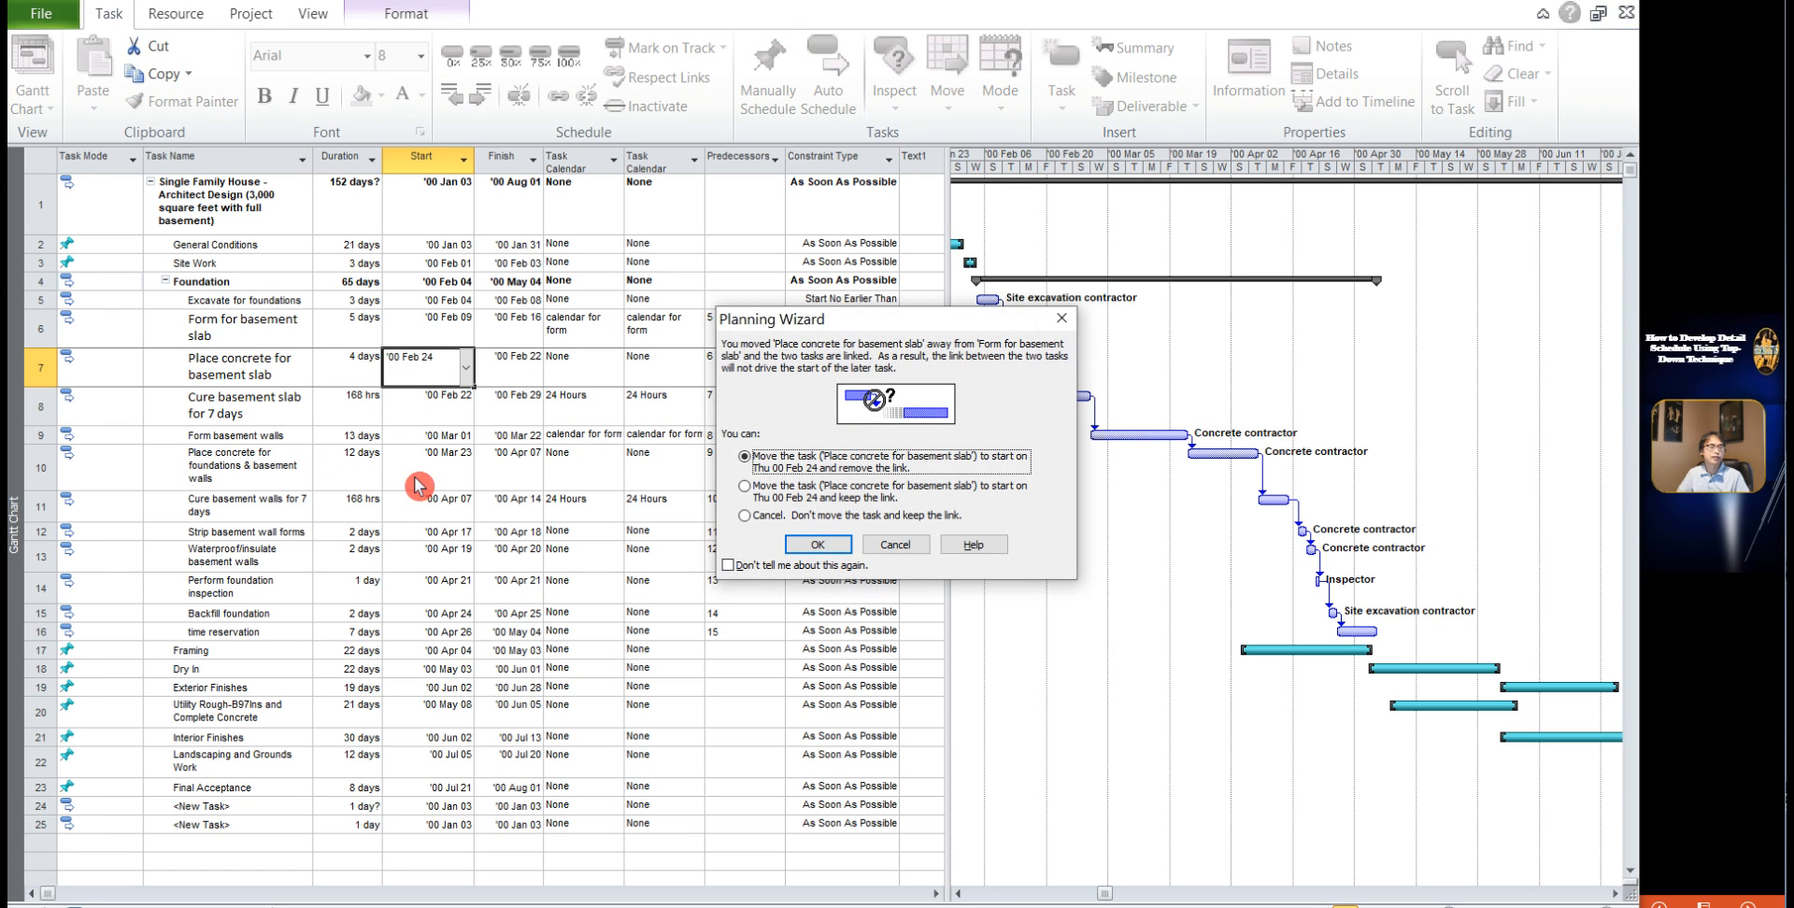
left_click(819, 545)
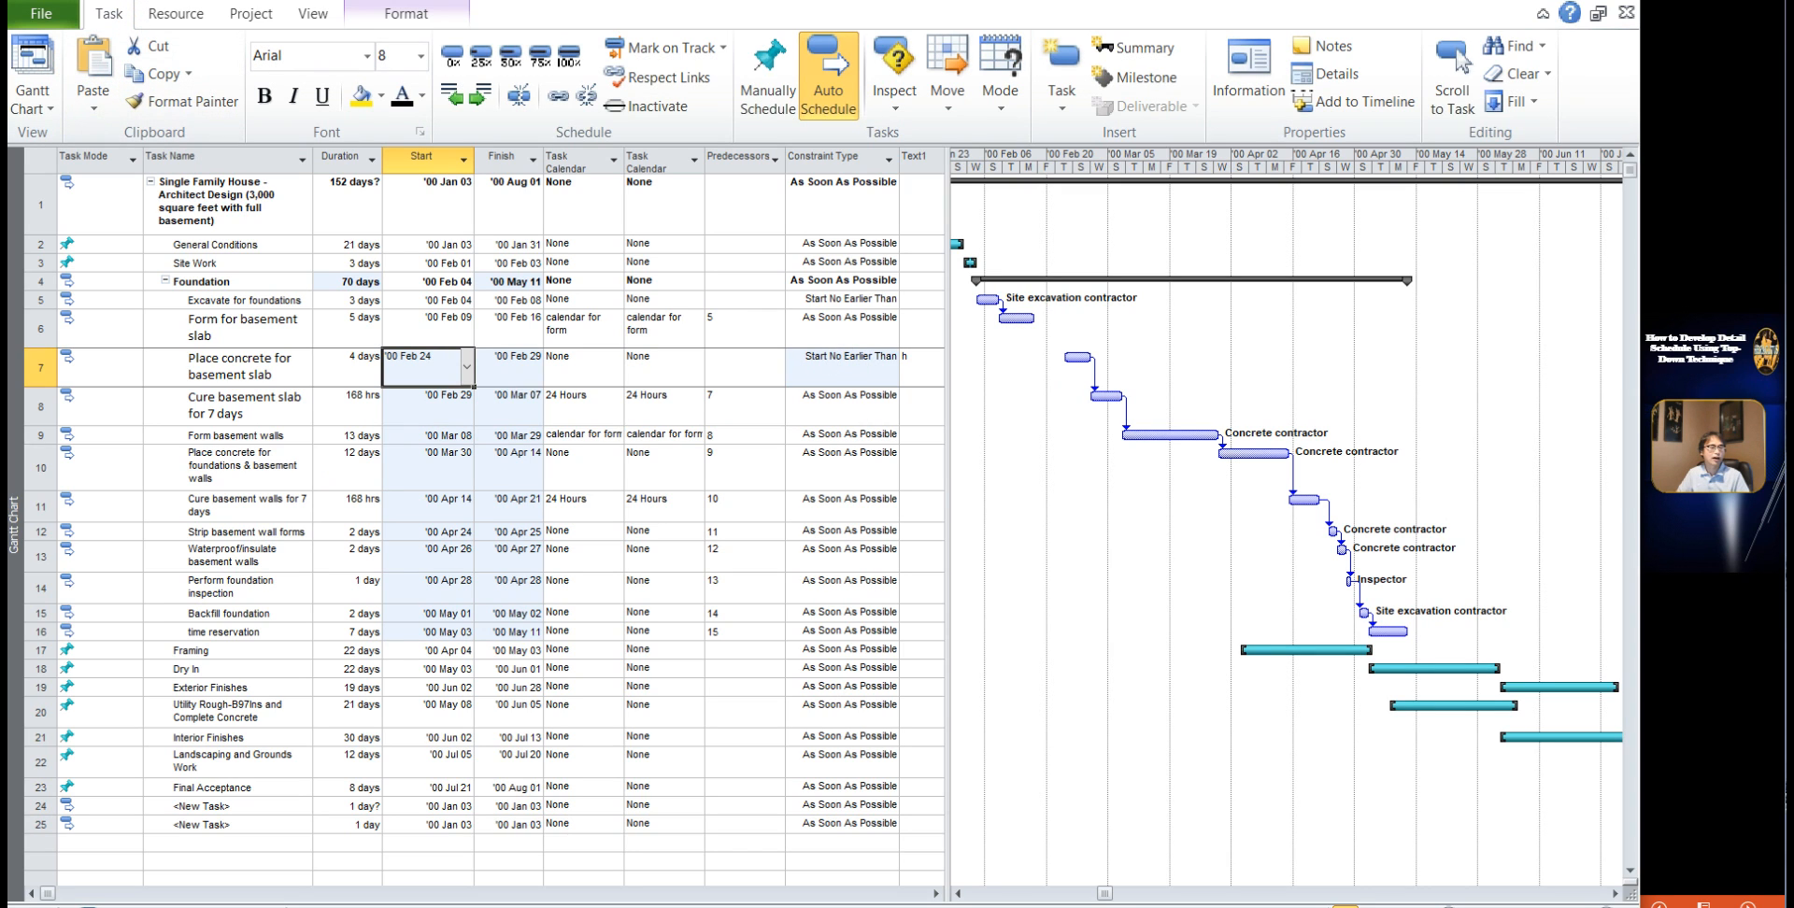
key("ctrl+z")
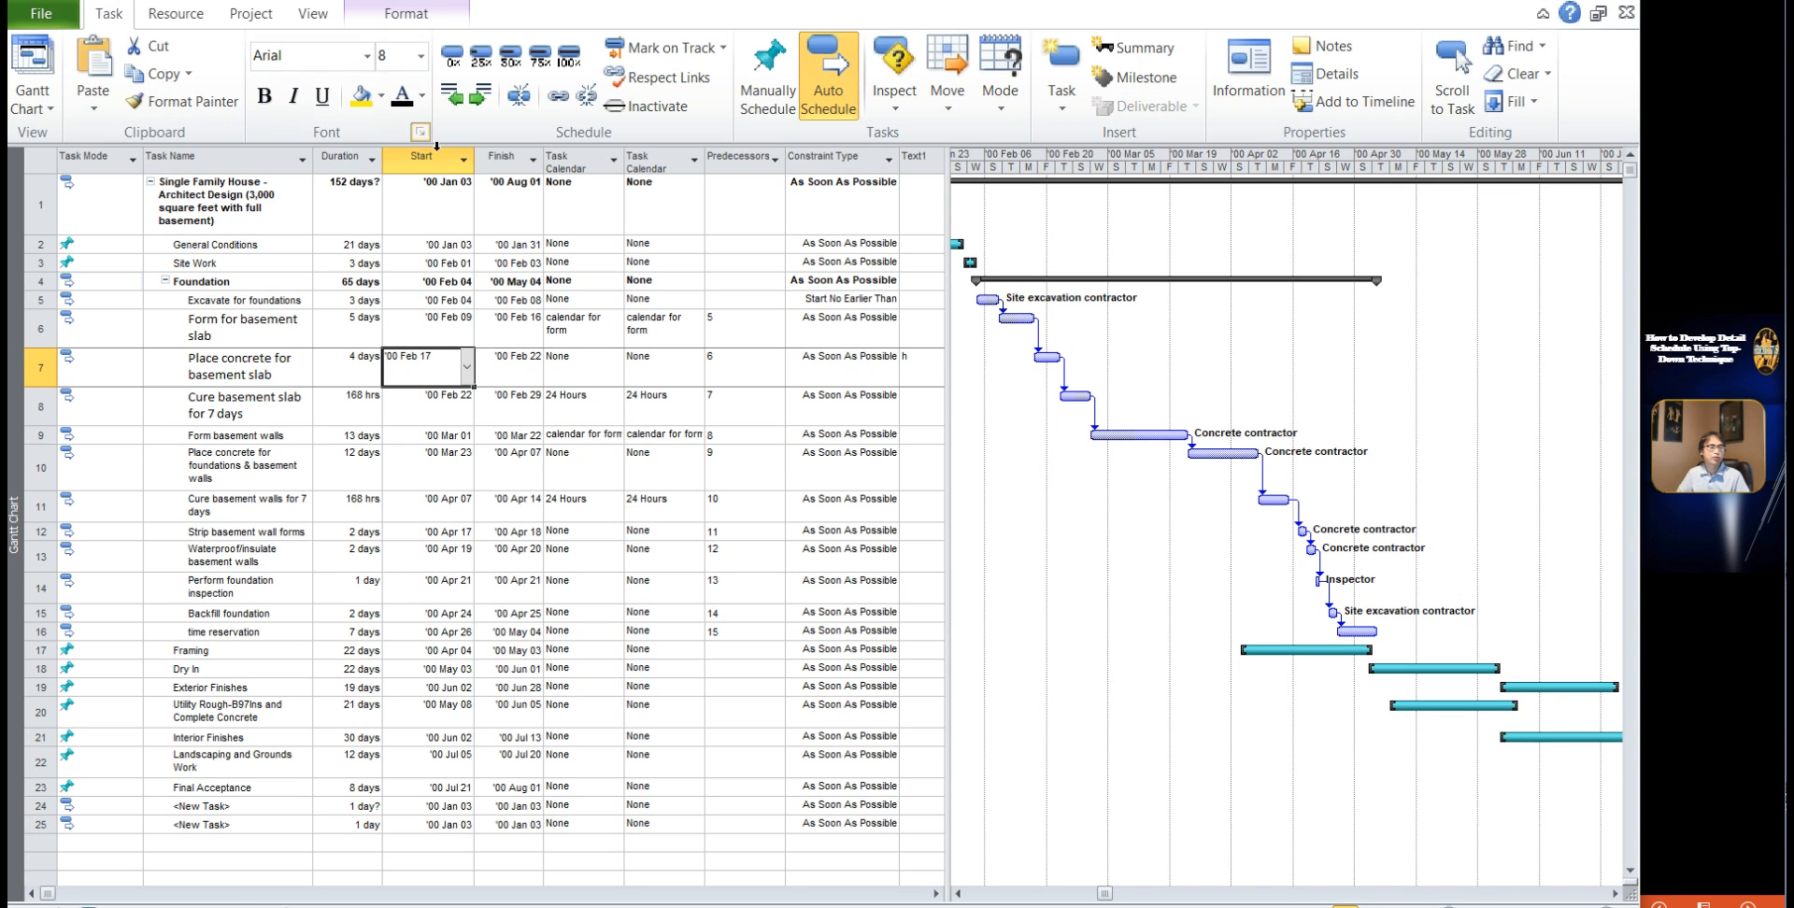
Step: Try moving the finish of Place concrete for foundations & basement walls to '00 Apr 13, and undo the change
left_click(509, 467)
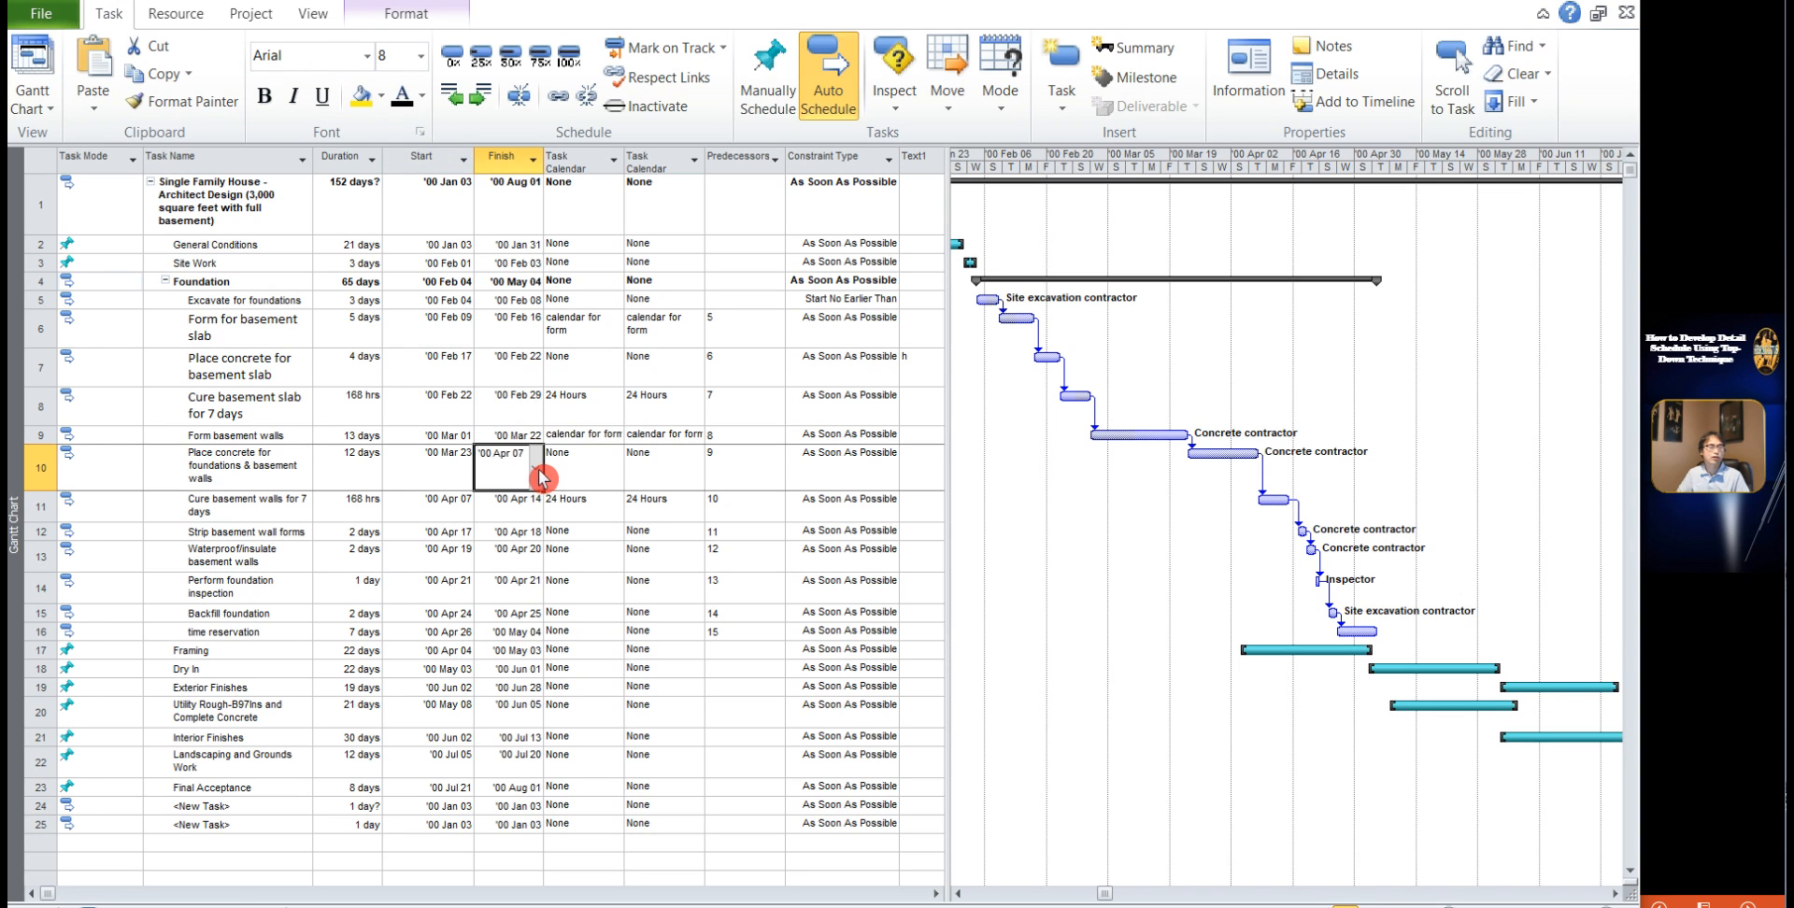
left_click(537, 478)
left_click(483, 567)
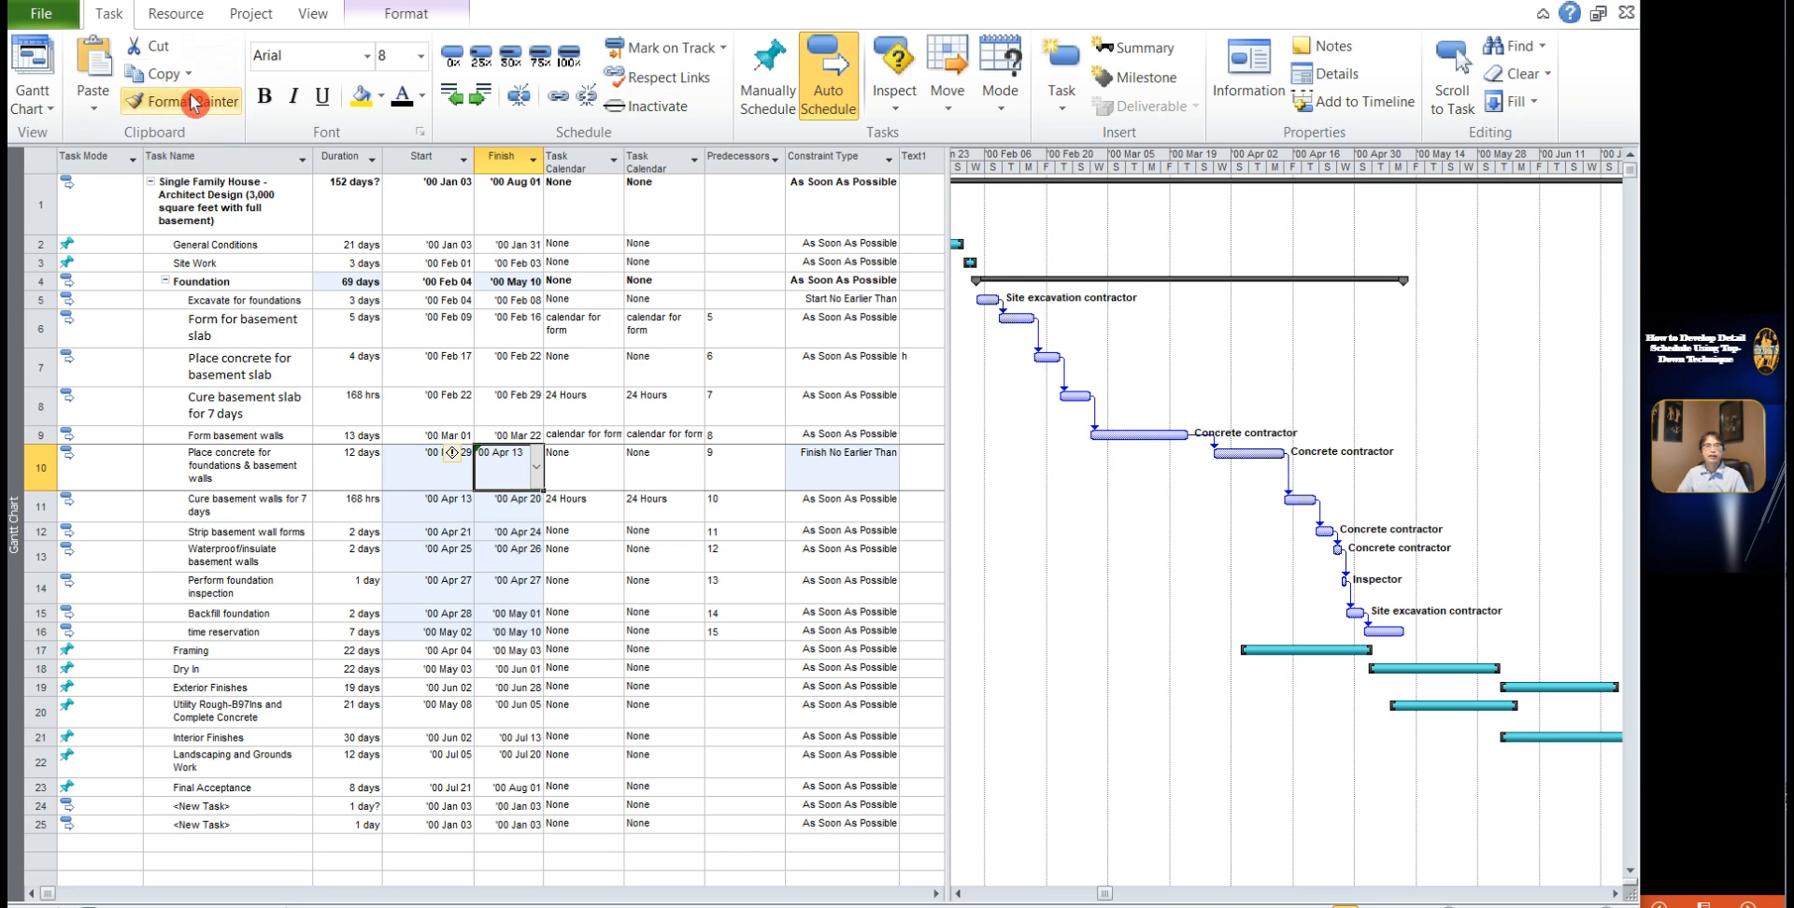
left_click(118, 1)
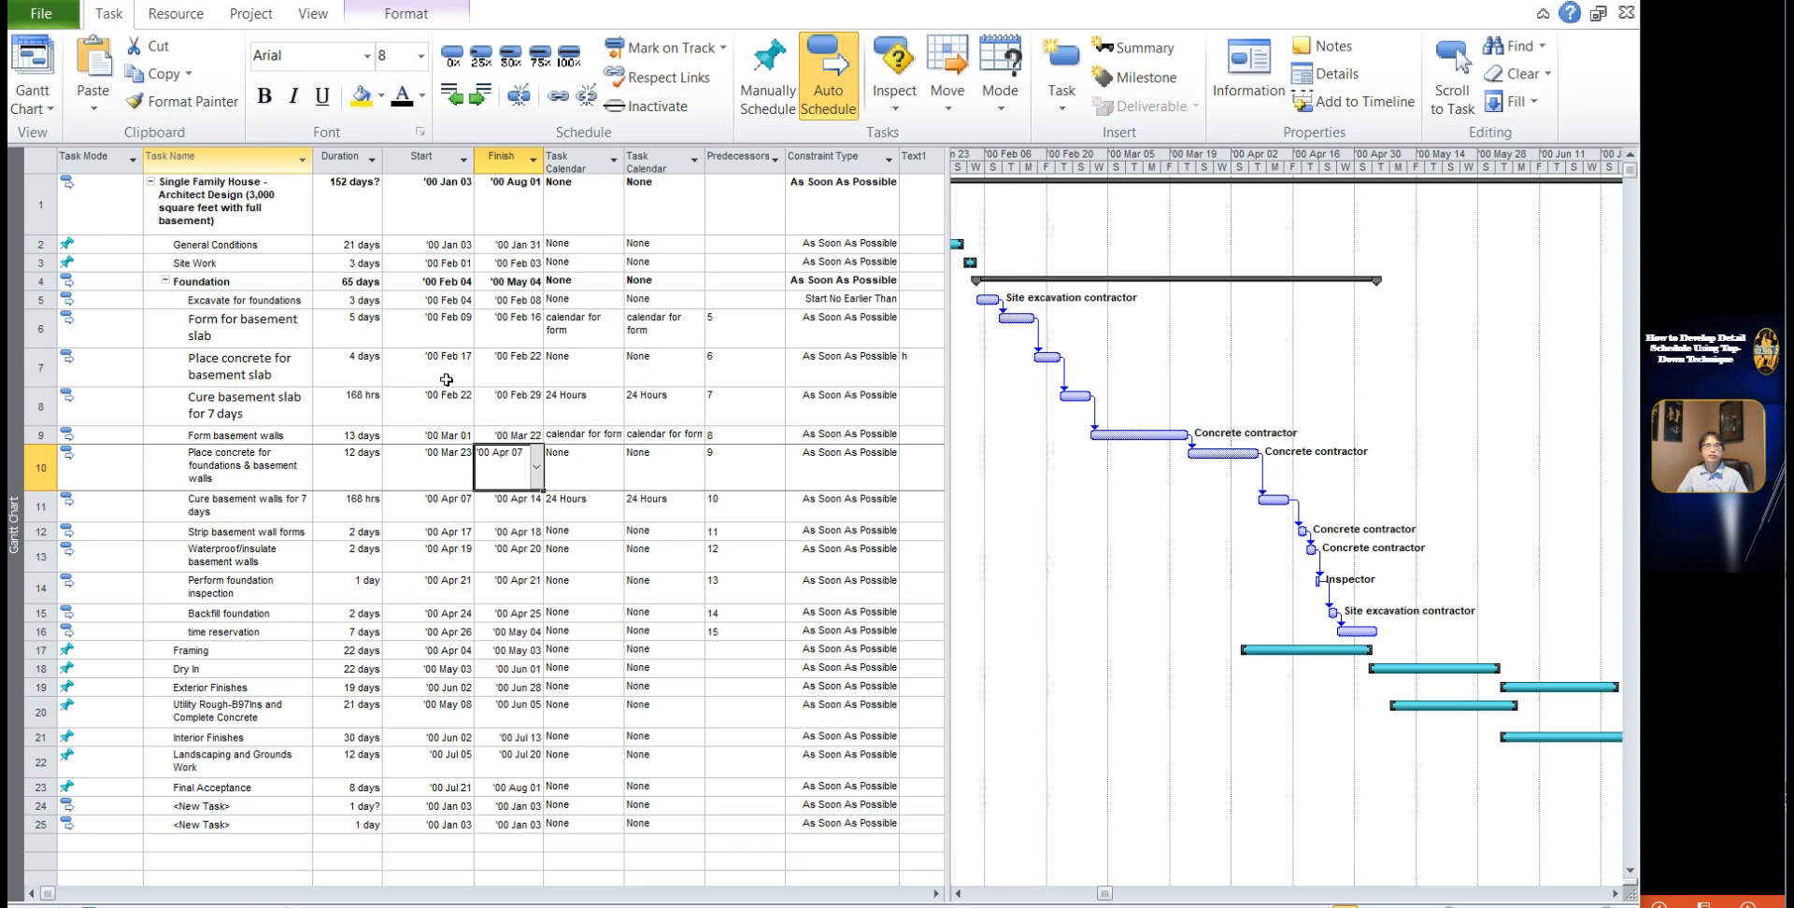